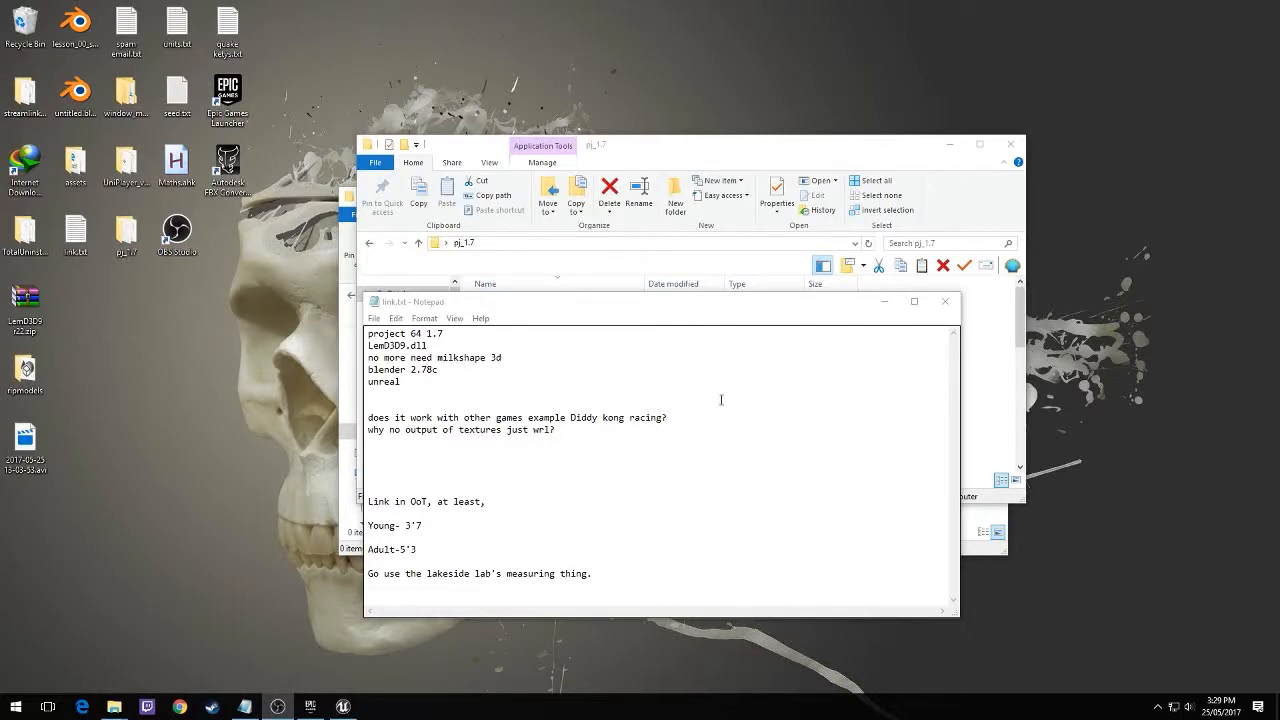
Step: Review the tool list and questions in the link.txt notes, and minimise the notes window
left_click_drag(421, 441, 500, 434)
left_click(521, 433)
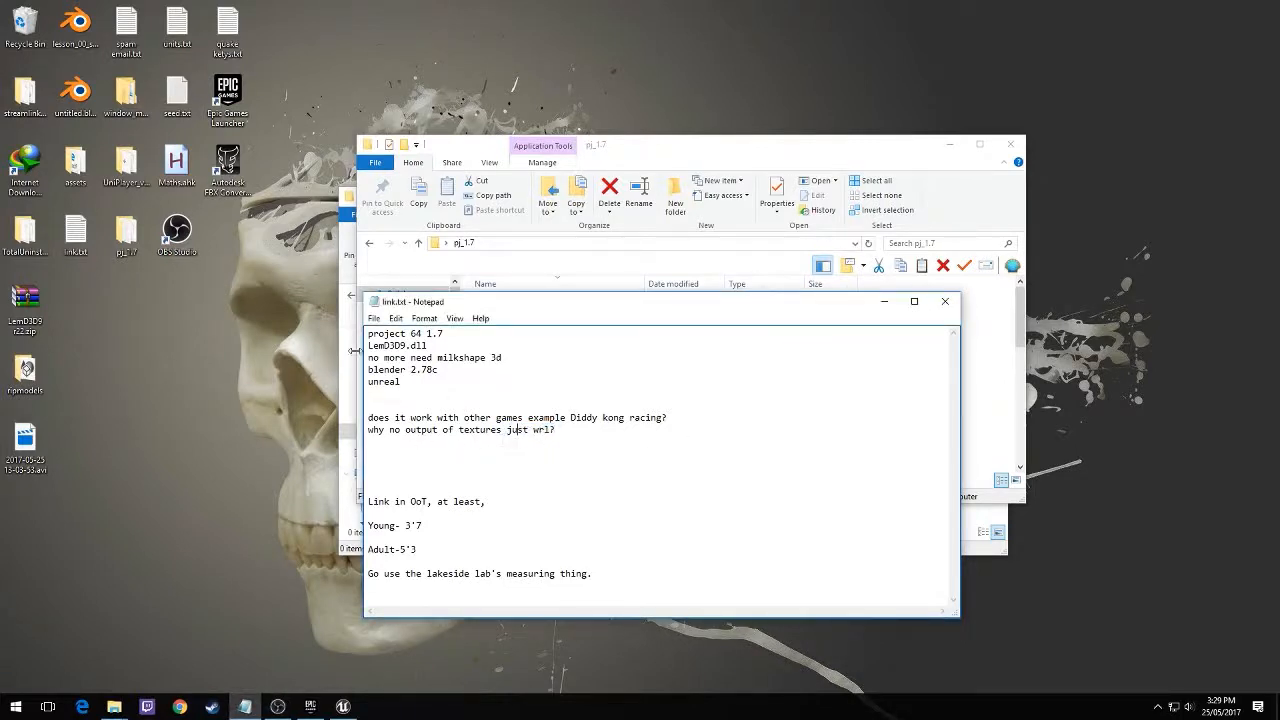
left_click_drag(379, 345, 499, 357)
left_click_drag(395, 370, 437, 378)
left_click(489, 376)
left_click(884, 301)
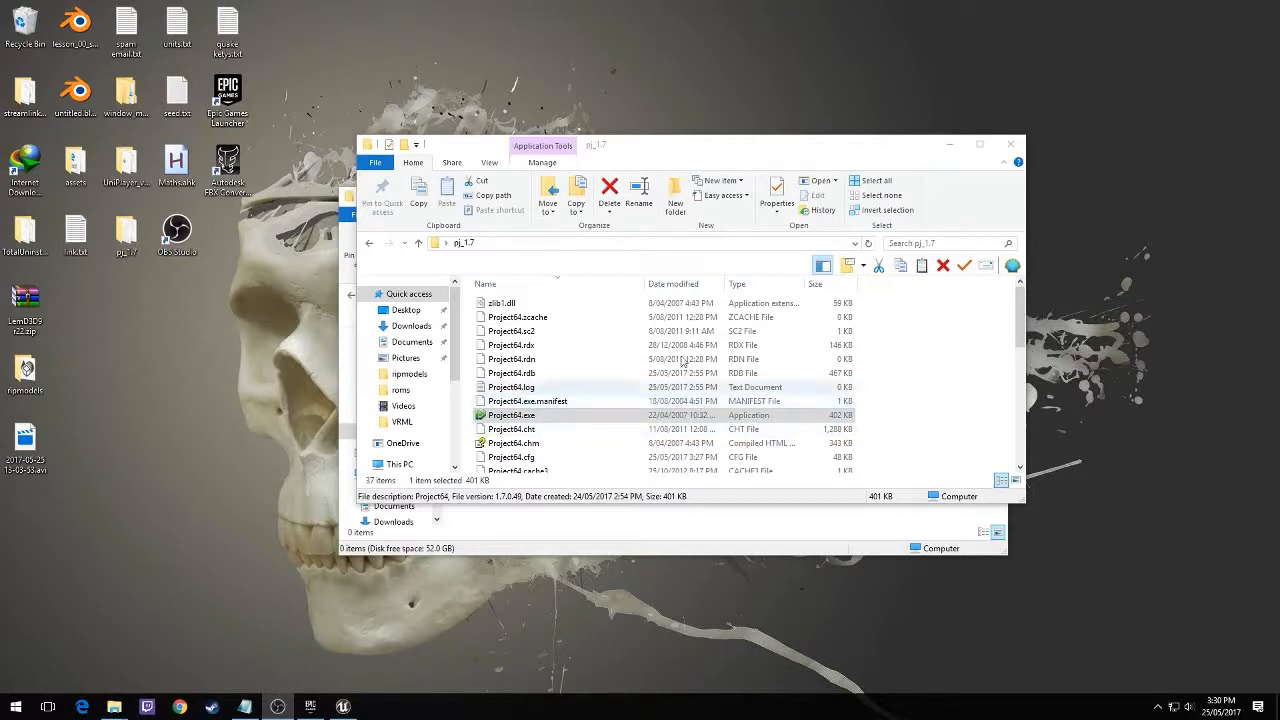
Step: Inspect the contents of the LemD3D9 r22.zip archive on the desktop and close the archive
double_click(22, 308)
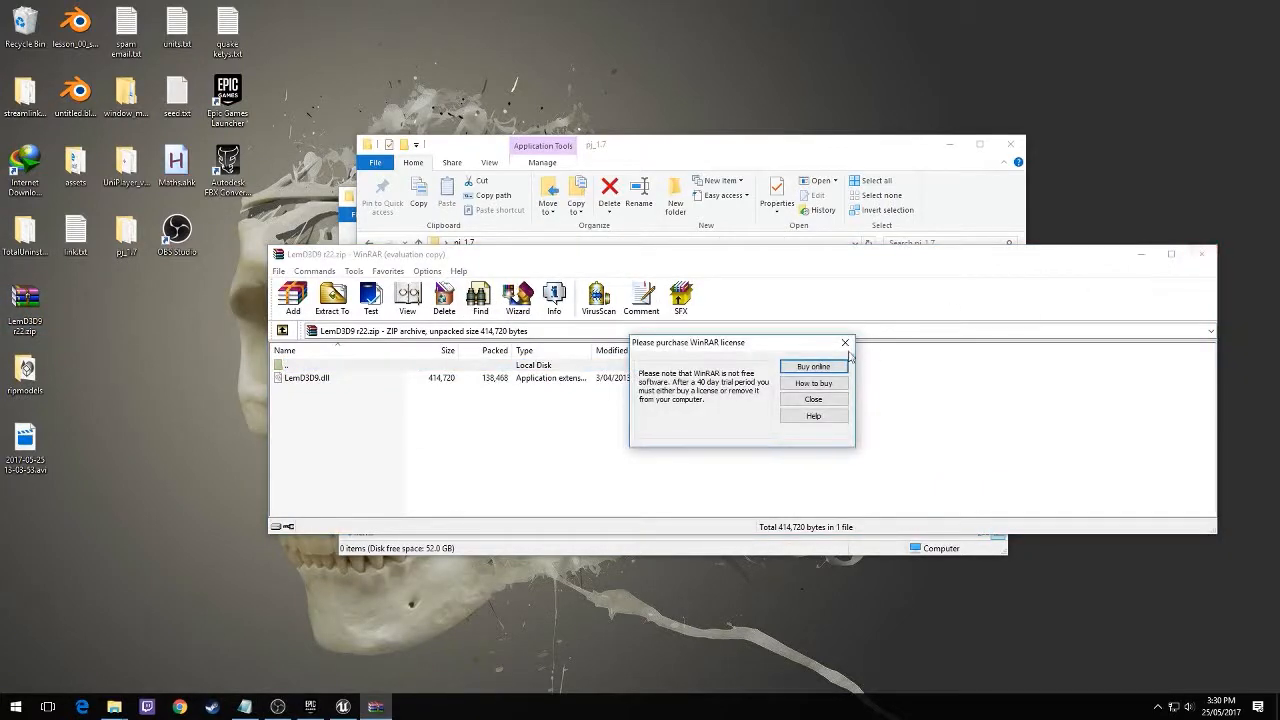
left_click(847, 346)
left_click(1201, 254)
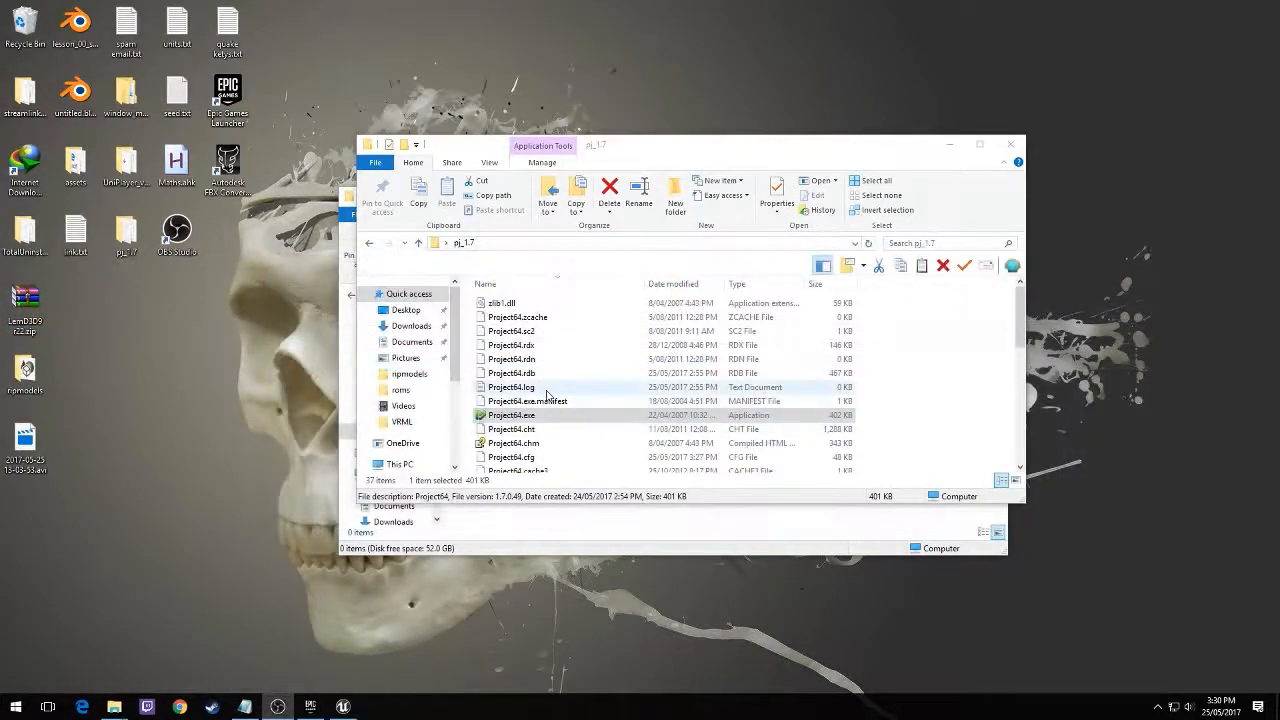
Step: Check the pj_1.7 plugin\GFX folder for LemD3D9.dll, and minimise that folder window
scroll(560, 385, "down", 4)
scroll(530, 392, "up", 3)
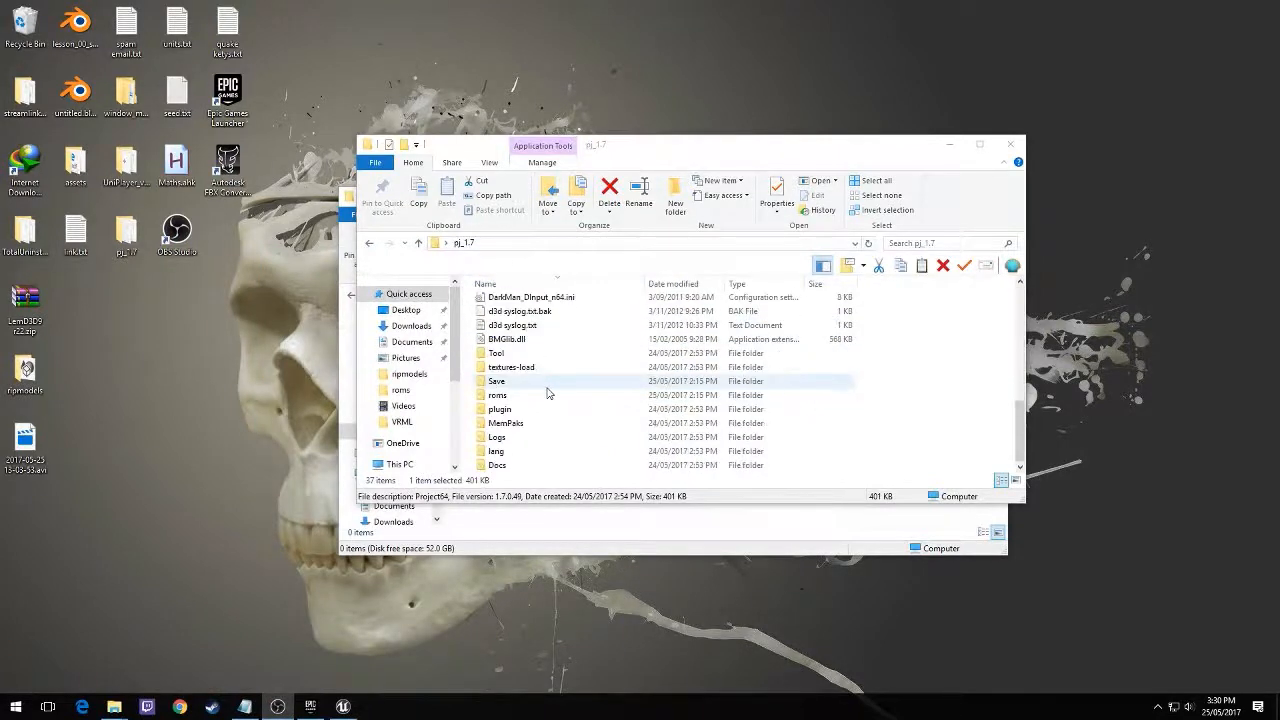
double_click(517, 409)
double_click(511, 321)
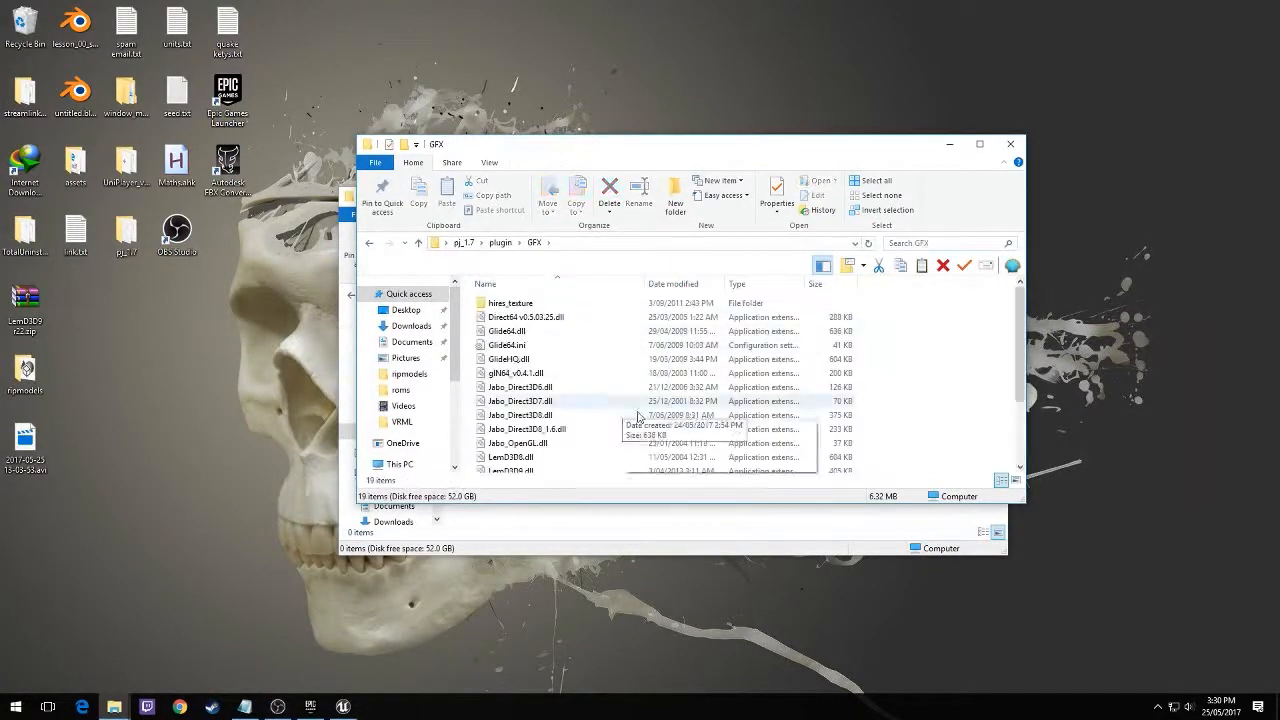
scroll(575, 432, "down", 2)
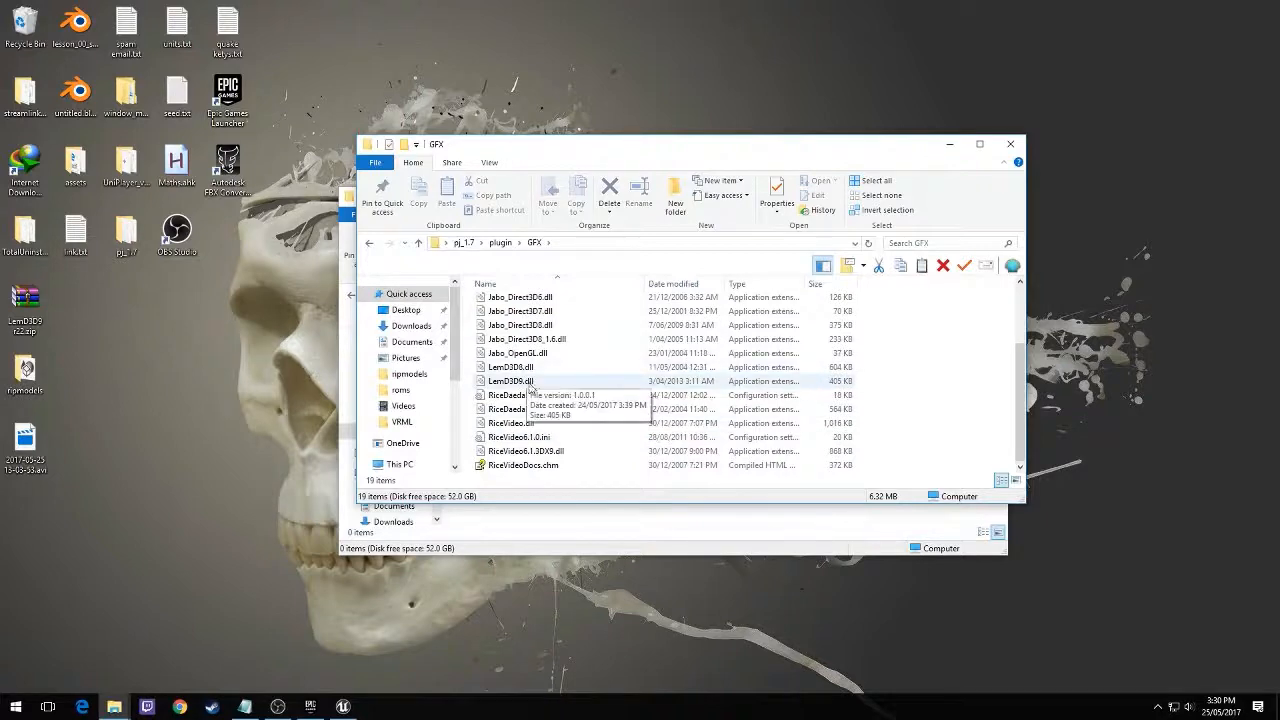
left_click(951, 145)
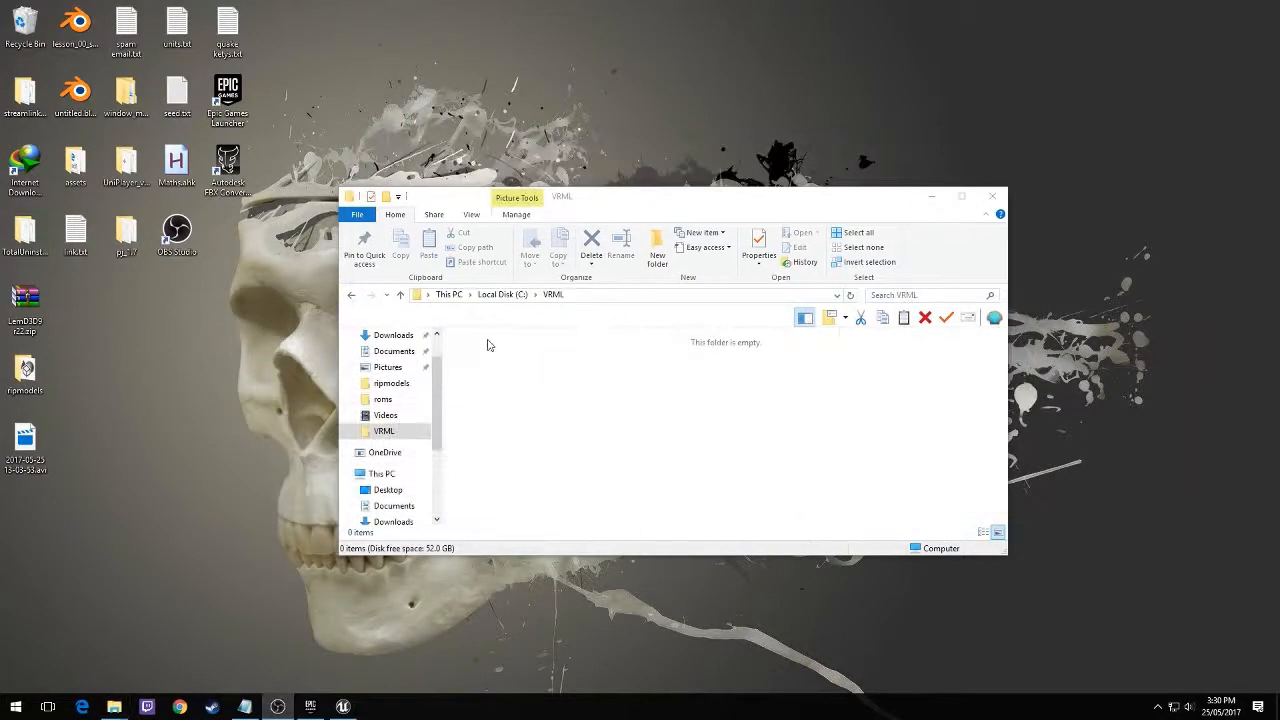
Step: Locate the VRML folder at the root of drive C: and open it
left_click(502, 294)
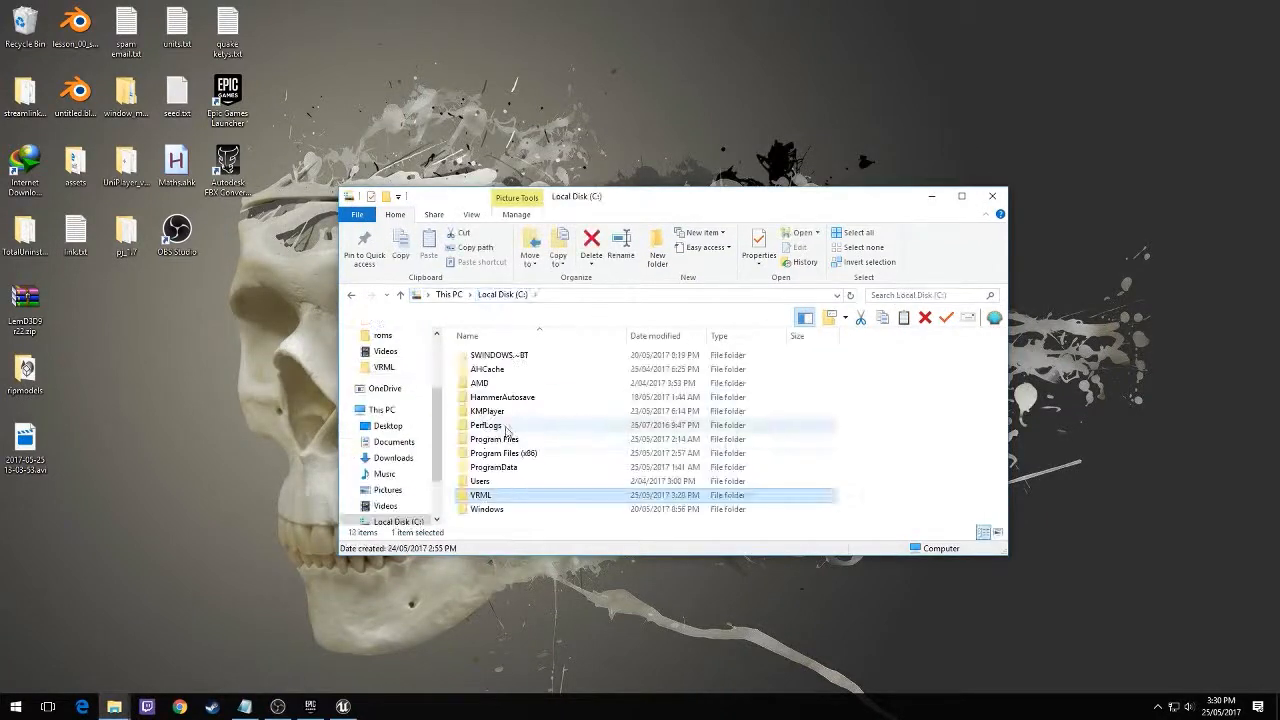
left_click(493, 497)
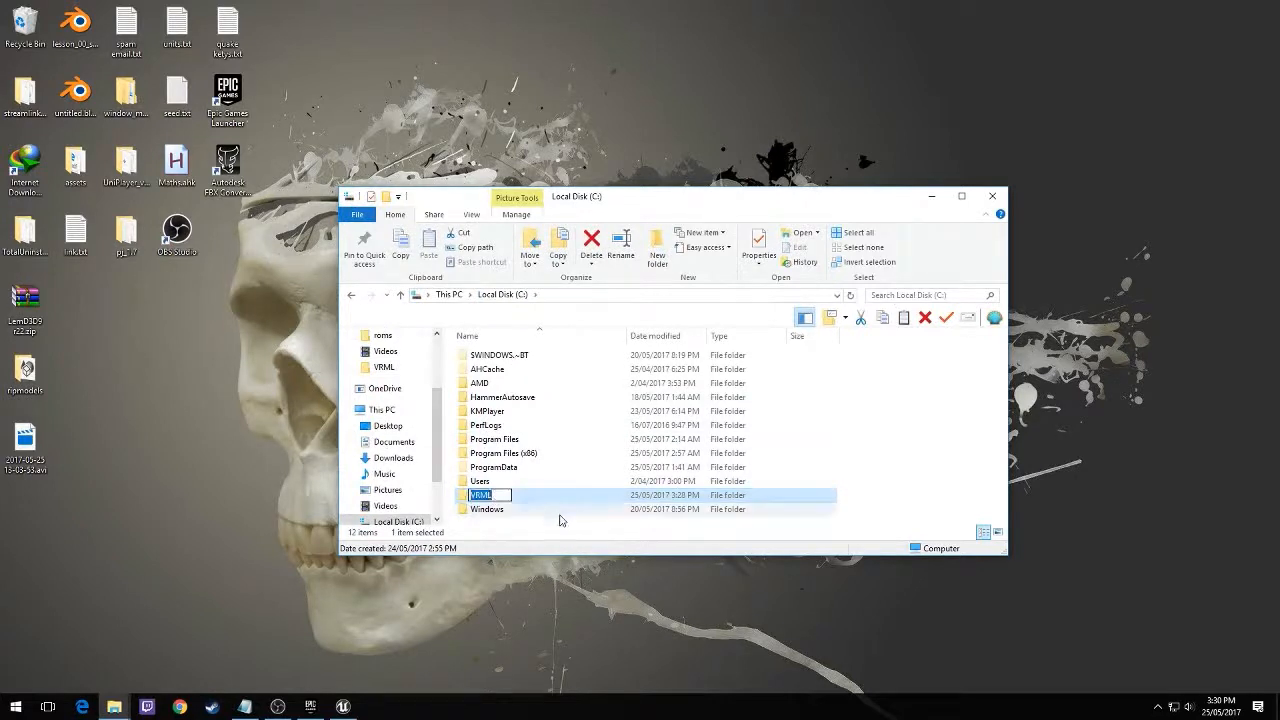
left_click(512, 508)
double_click(505, 497)
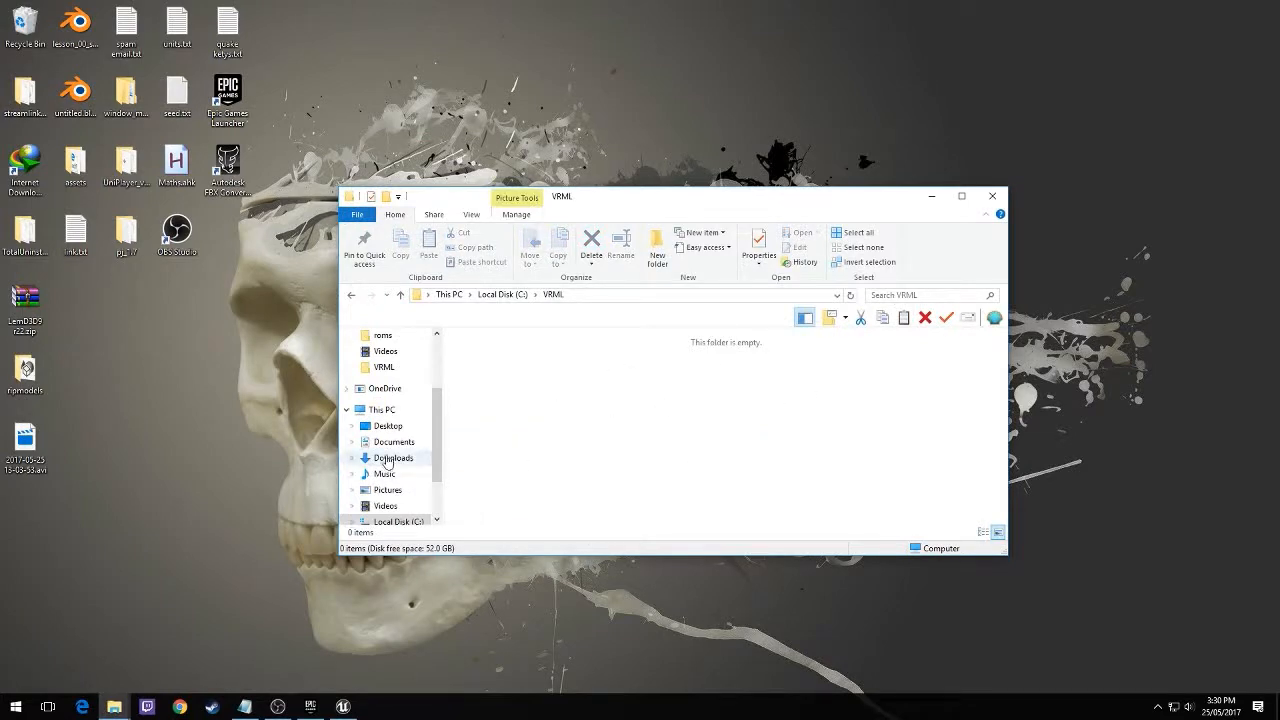
Step: Return to the pj_1.7 folder and launch Project64.exe
key("alt+Tab")
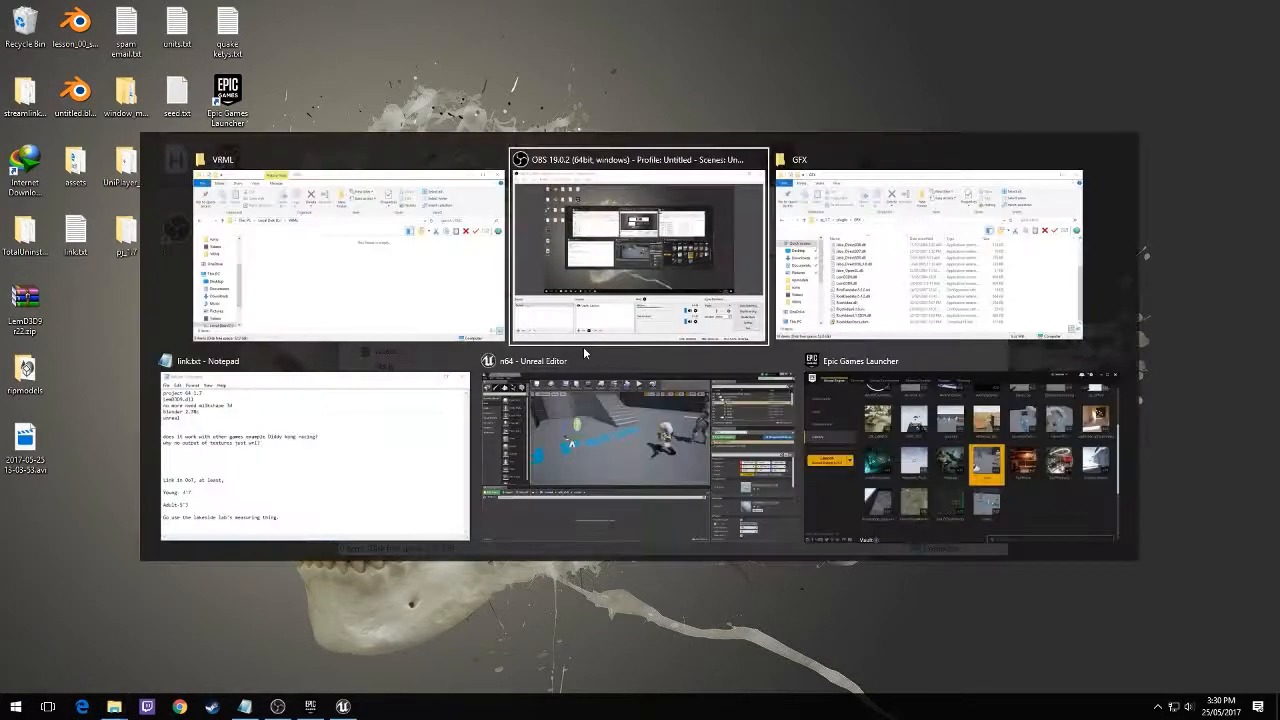
key("alt+Tab")
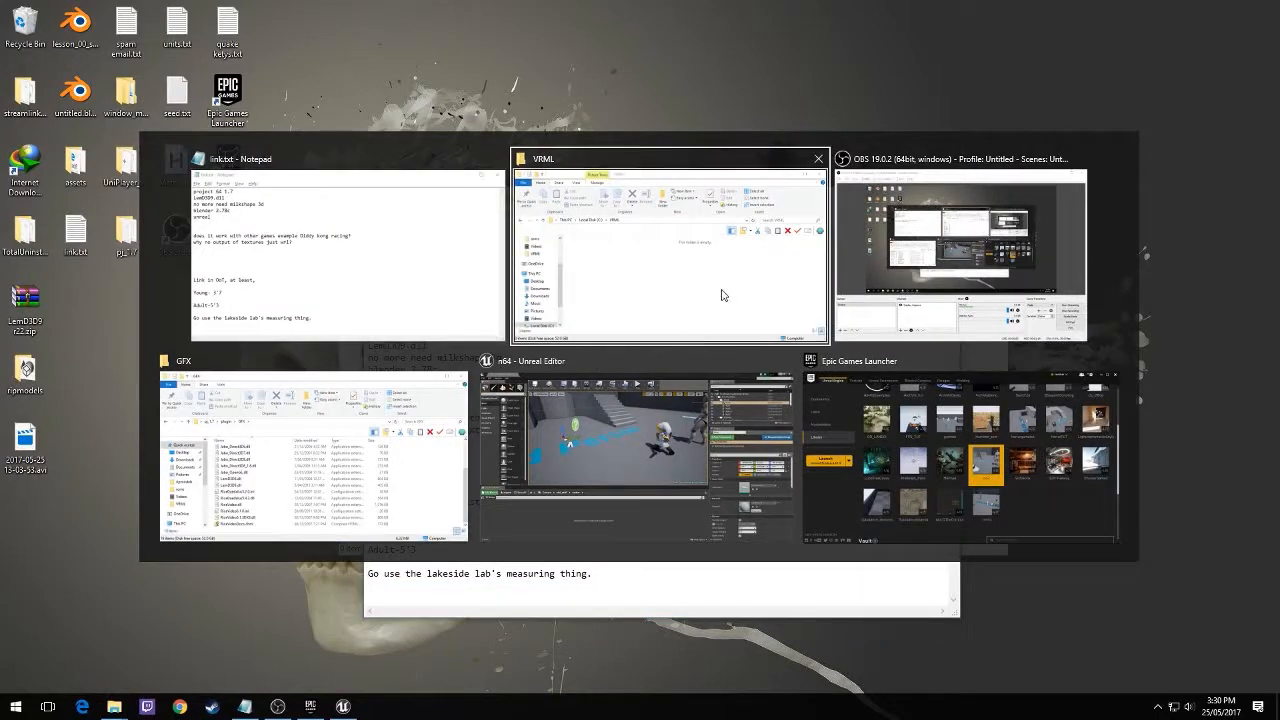
left_click(354, 437)
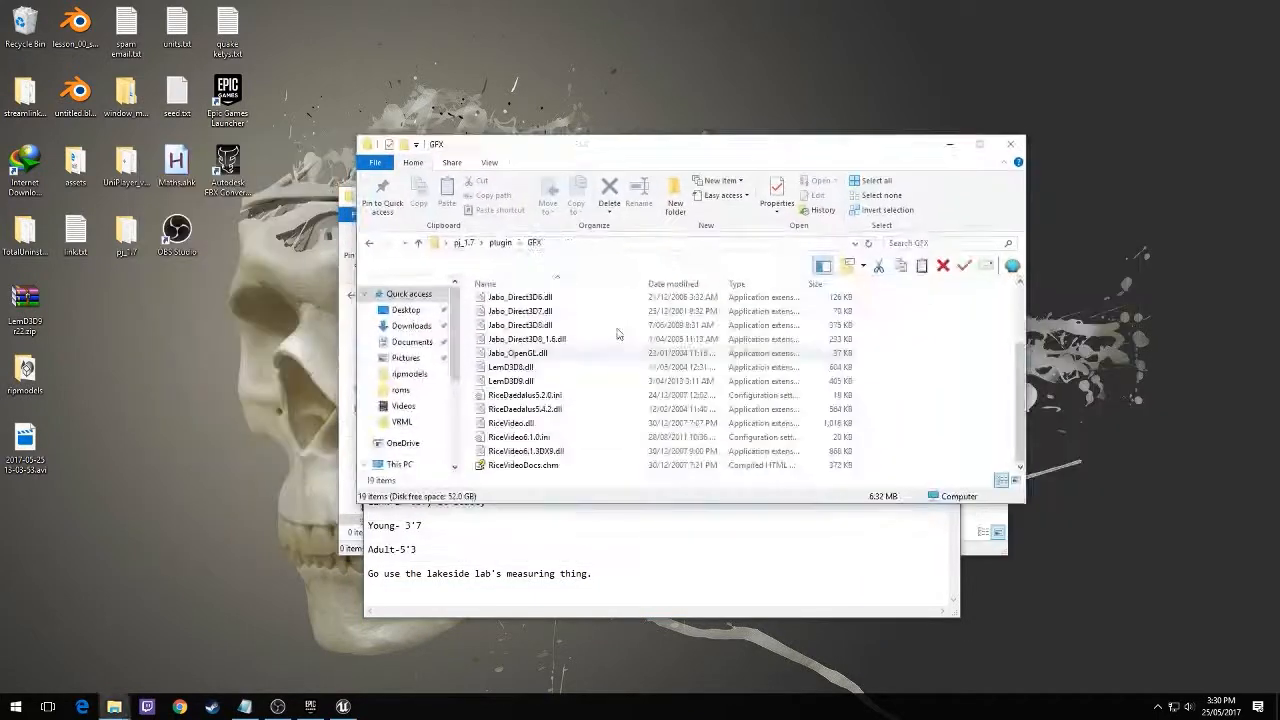
left_click(468, 246)
scroll(609, 409, "up", 9)
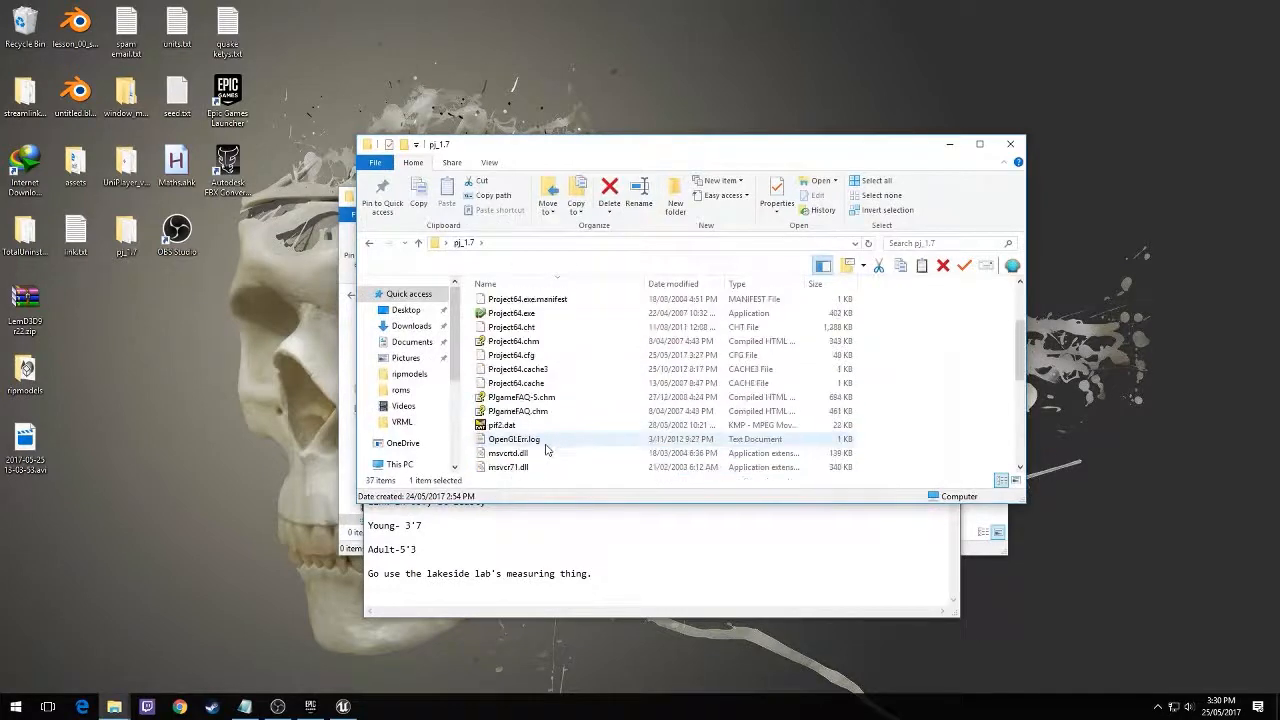
double_click(510, 415)
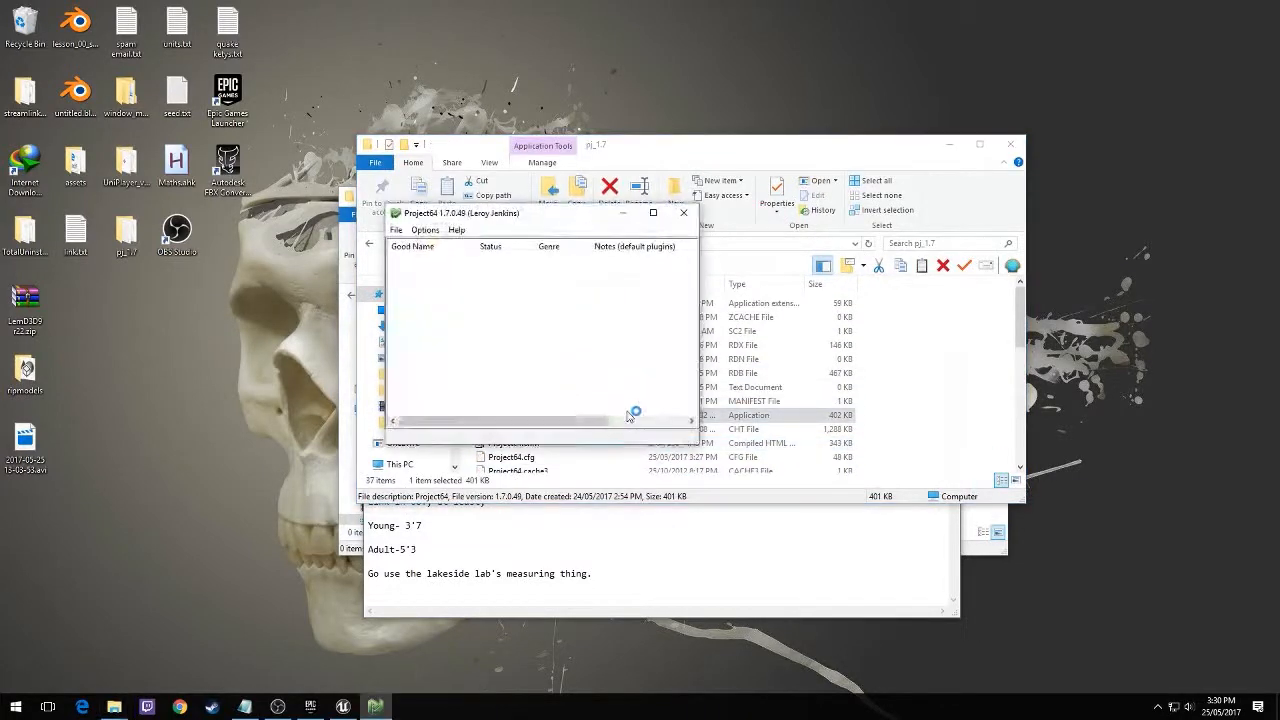
Step: Set the video plugin to the second Nemu64 Graphics (combine debug) entry, check its plugin information, and accept the settings
left_click(424, 230)
left_click(446, 357)
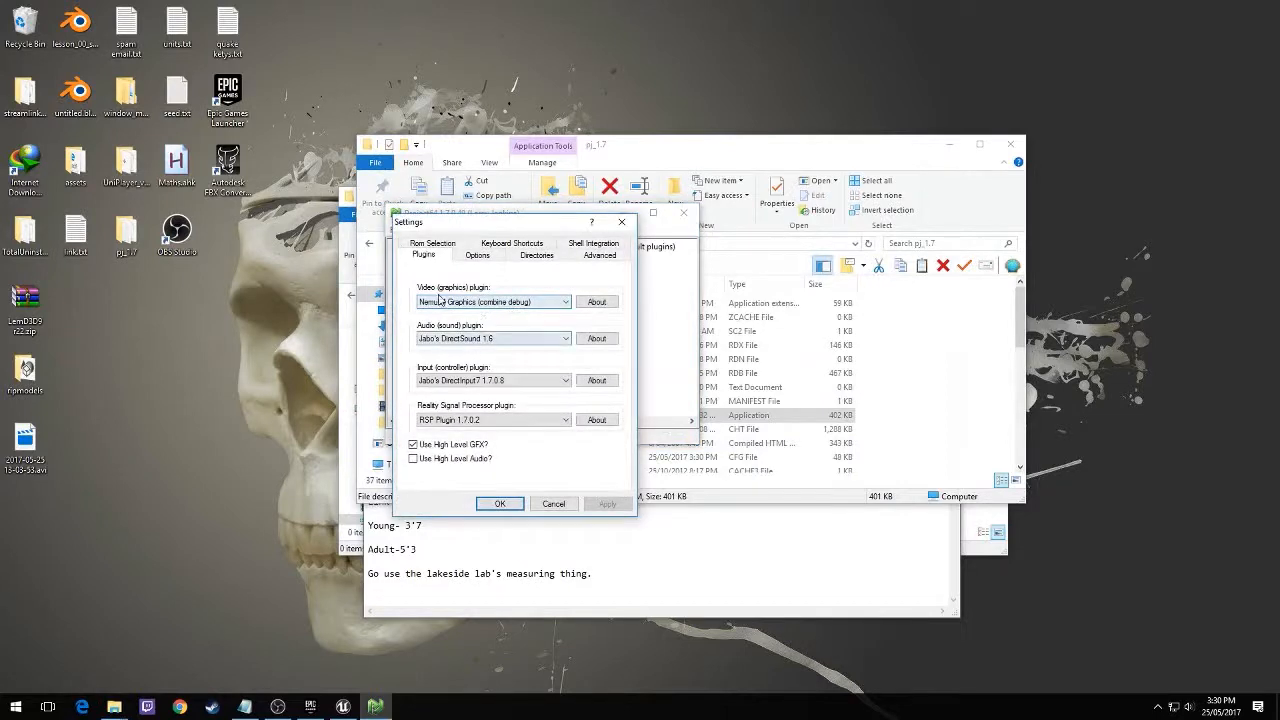
left_click(476, 303)
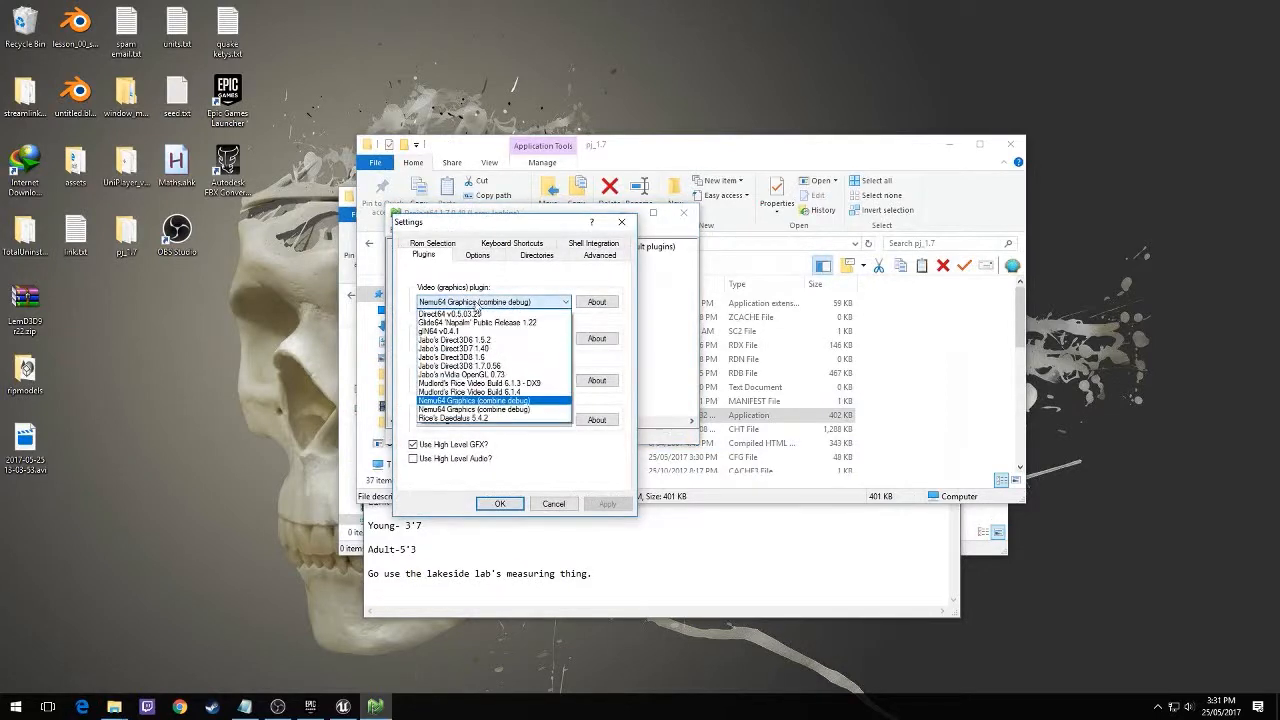
left_click(519, 409)
left_click(597, 302)
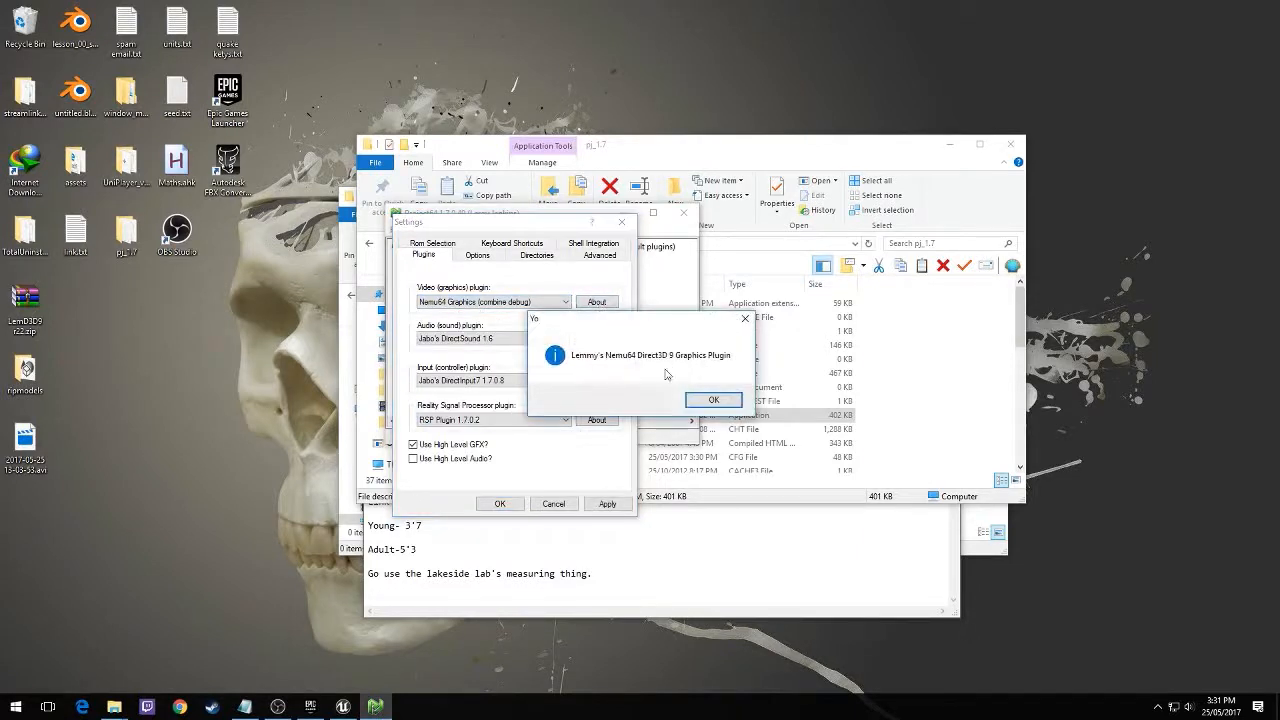
left_click(713, 400)
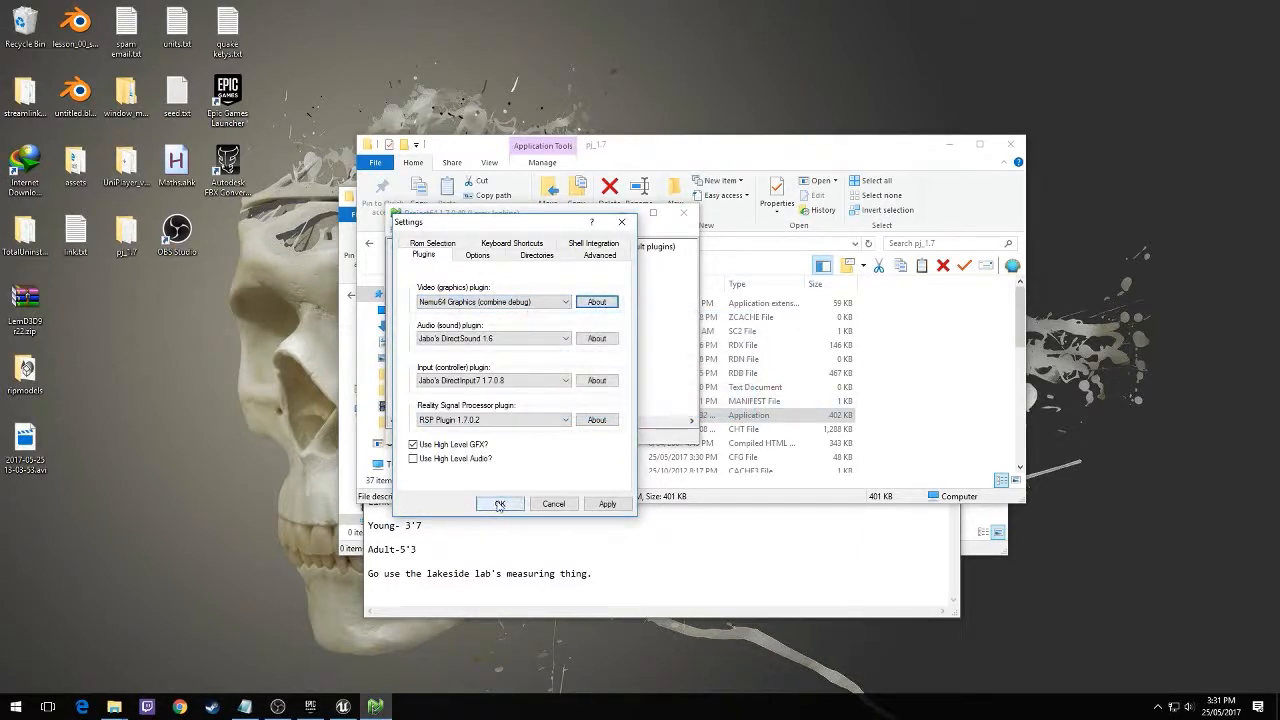
left_click(500, 505)
Step: Start the recent Diddy Kong Racing (USA) ROM and load the conker.pj.zip save state
left_click(396, 230)
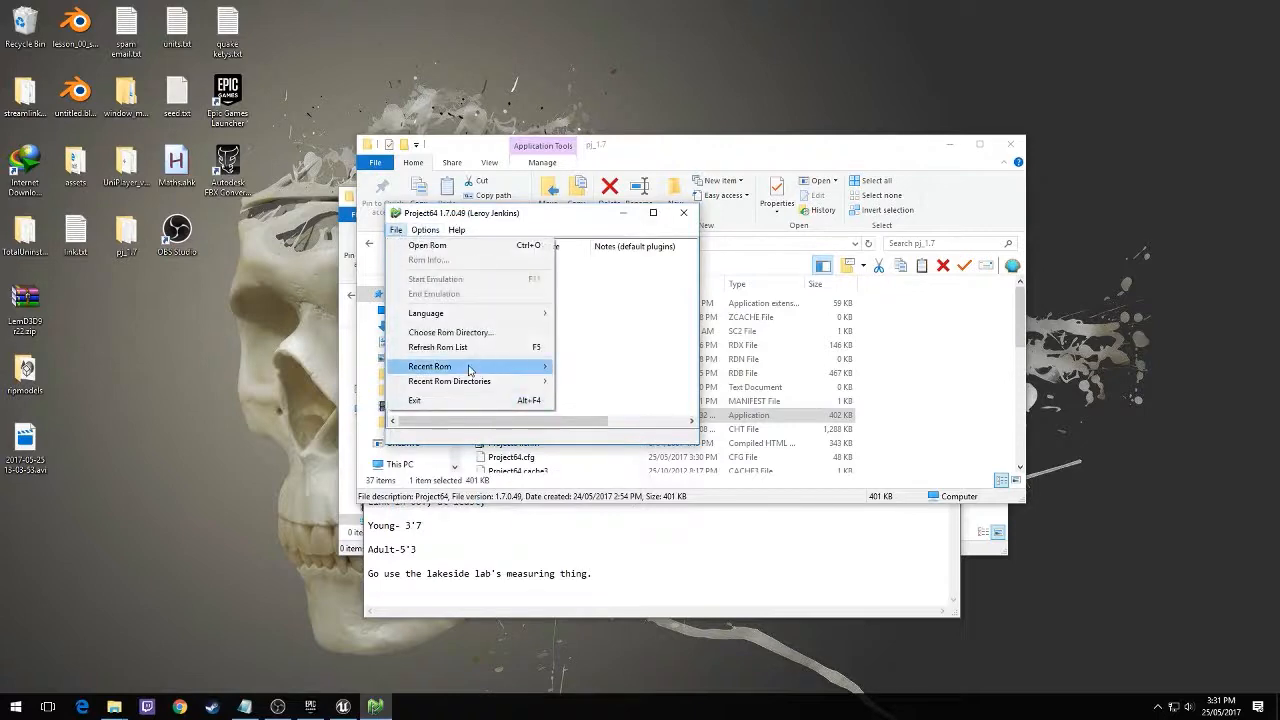
mouse_move(469, 370)
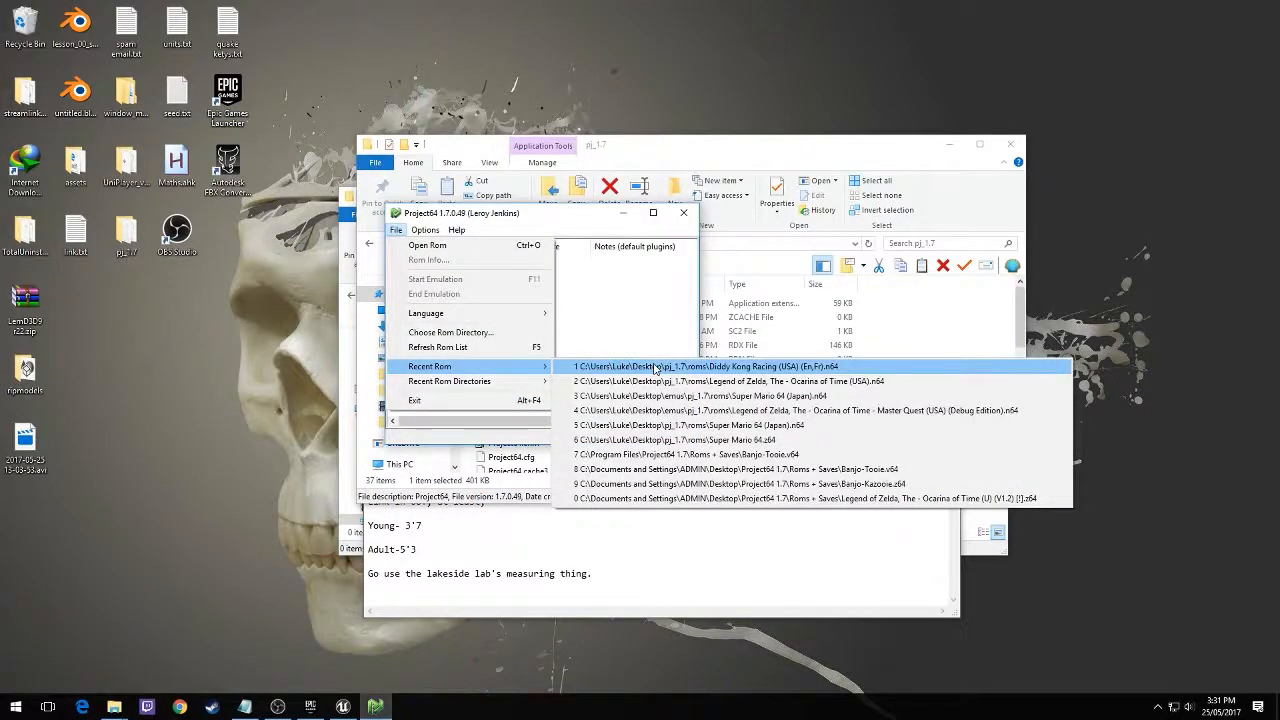
left_click(655, 367)
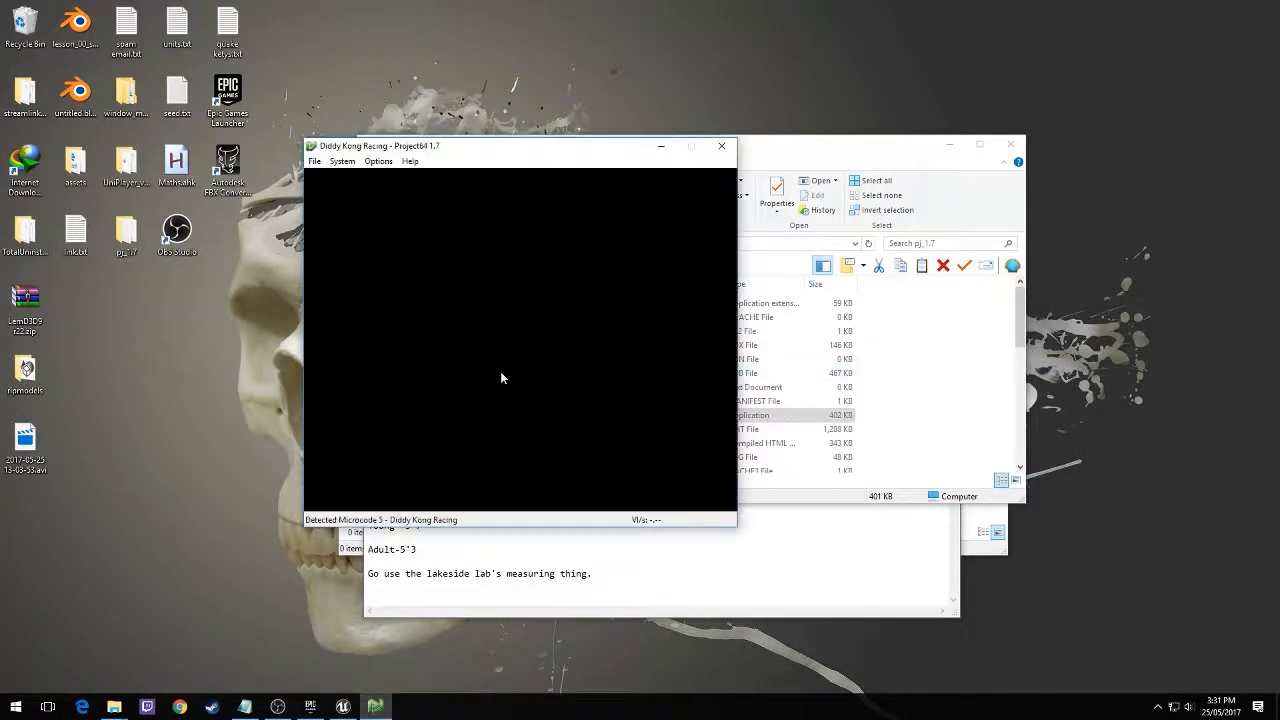
left_click(342, 161)
left_click(378, 288)
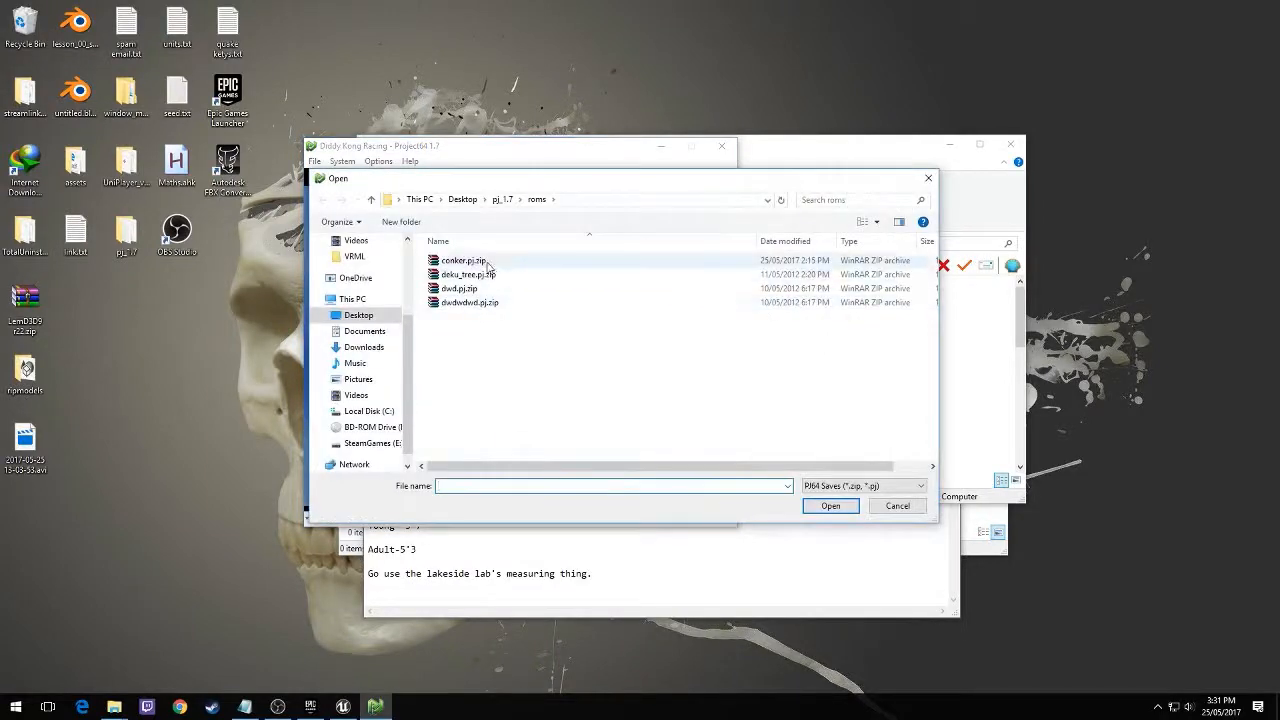
double_click(488, 262)
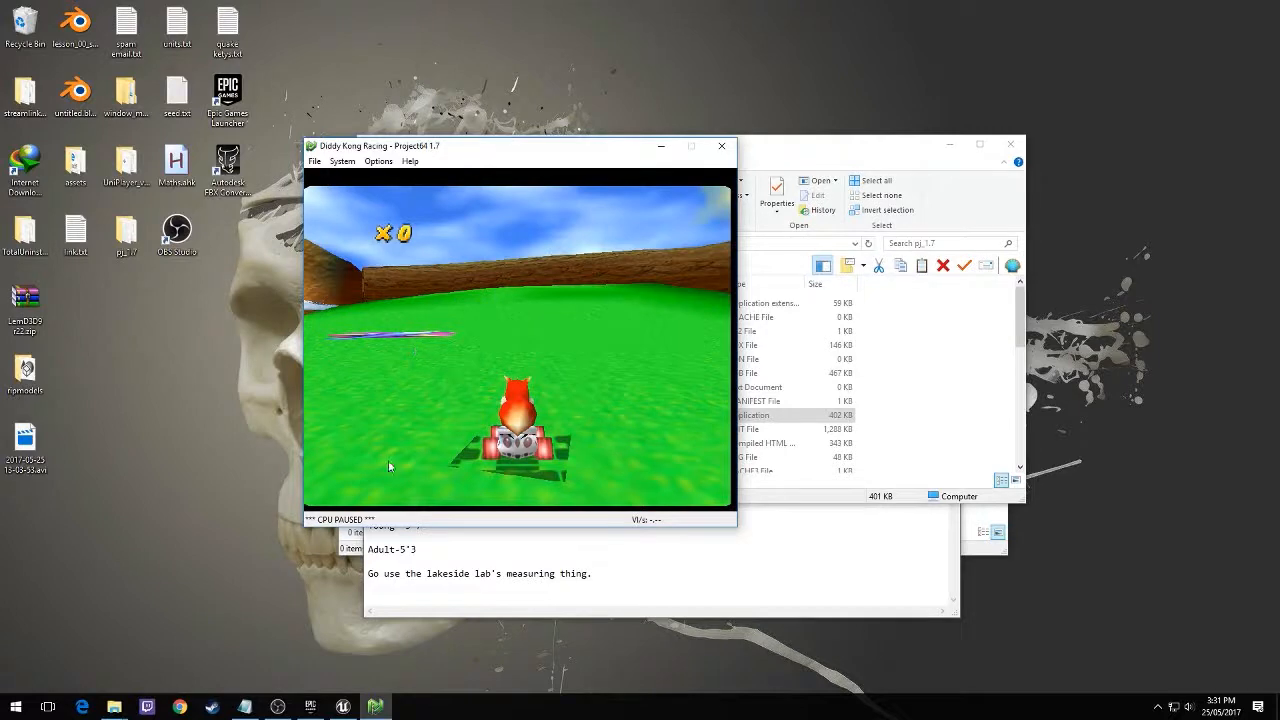
Step: Enable Export VRML in the graphics plugin's configuration and accept it to export the current game scene
left_click(378, 161)
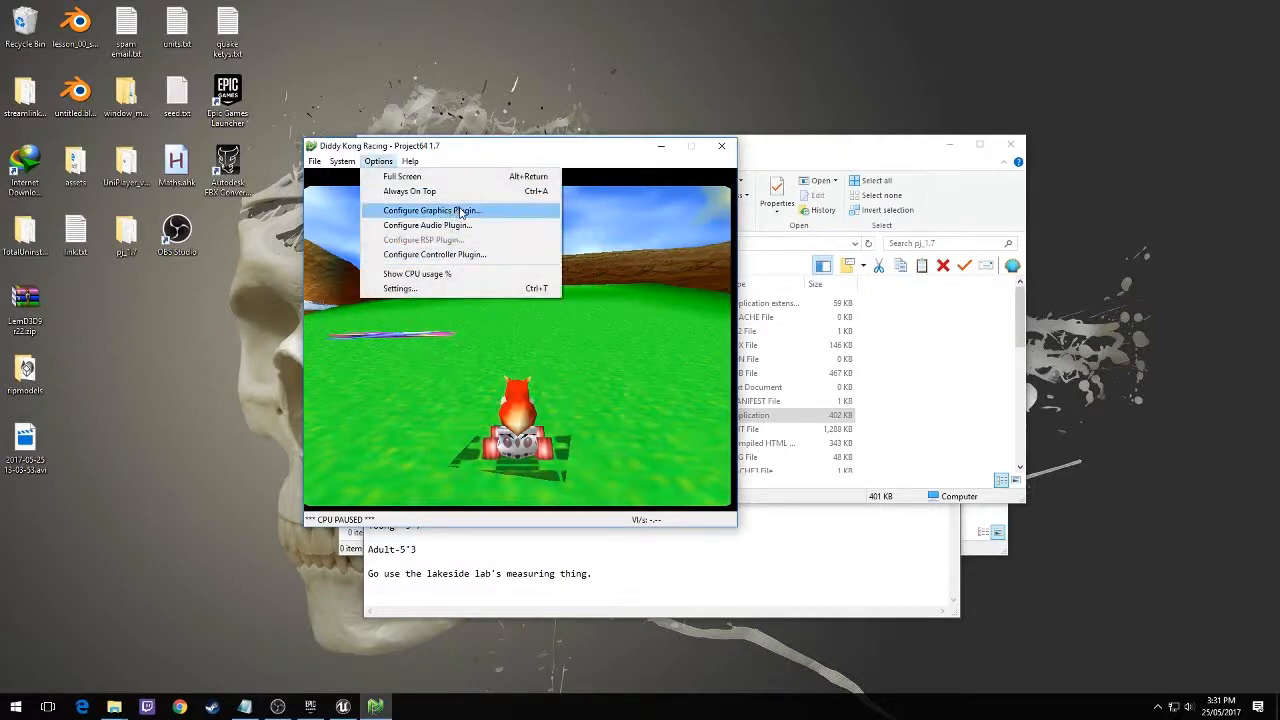
left_click(460, 210)
left_click(316, 295)
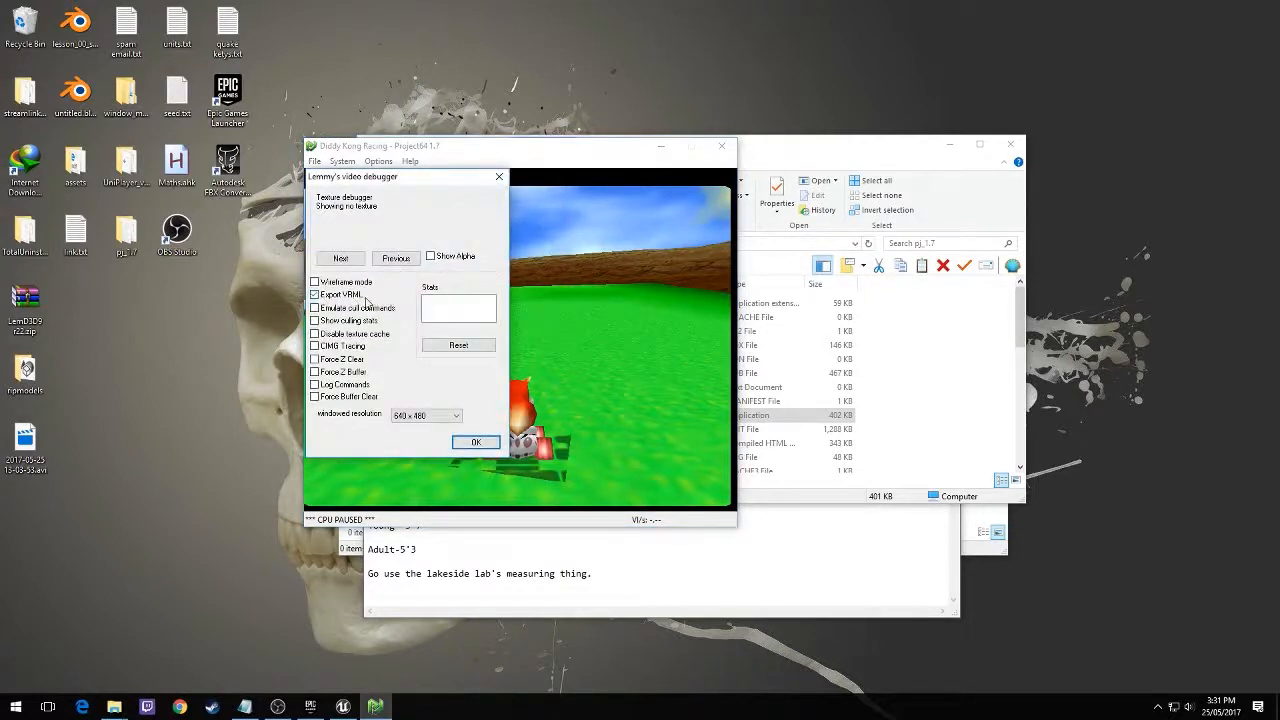
left_click(477, 443)
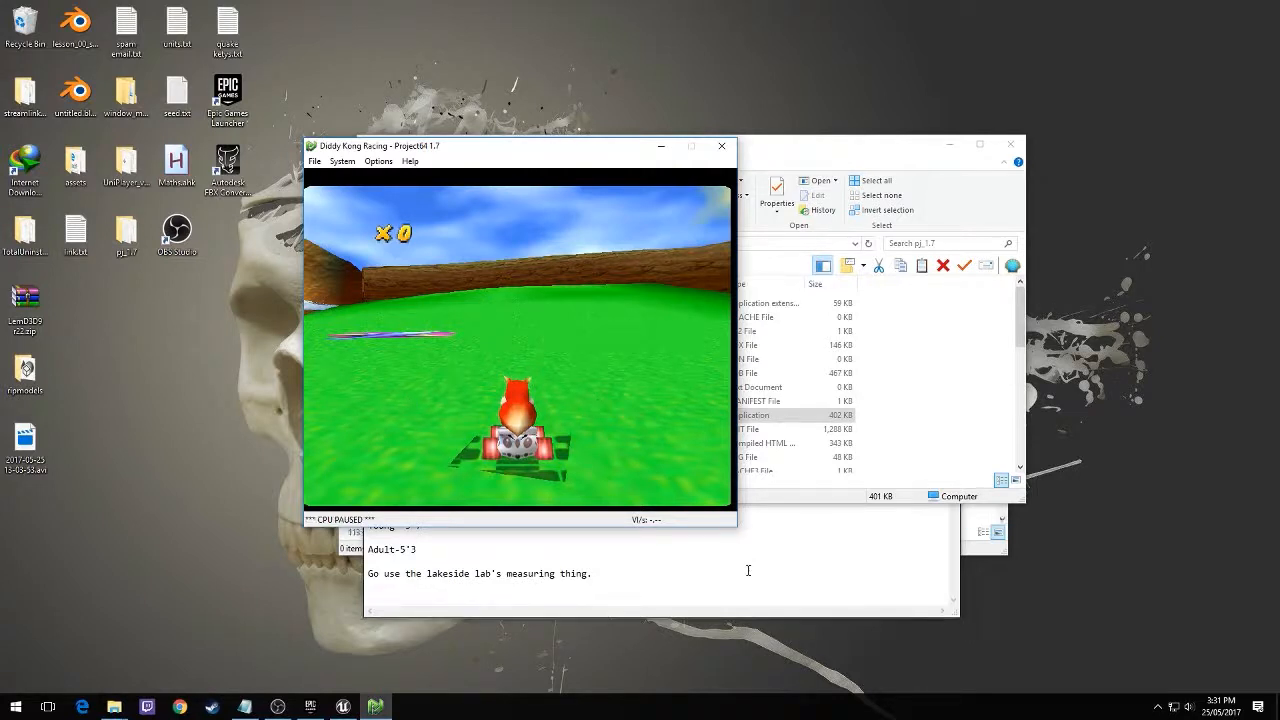
Step: Look through the exported output.wrl model and bitmap textures in the VRML folder
left_click(350, 547)
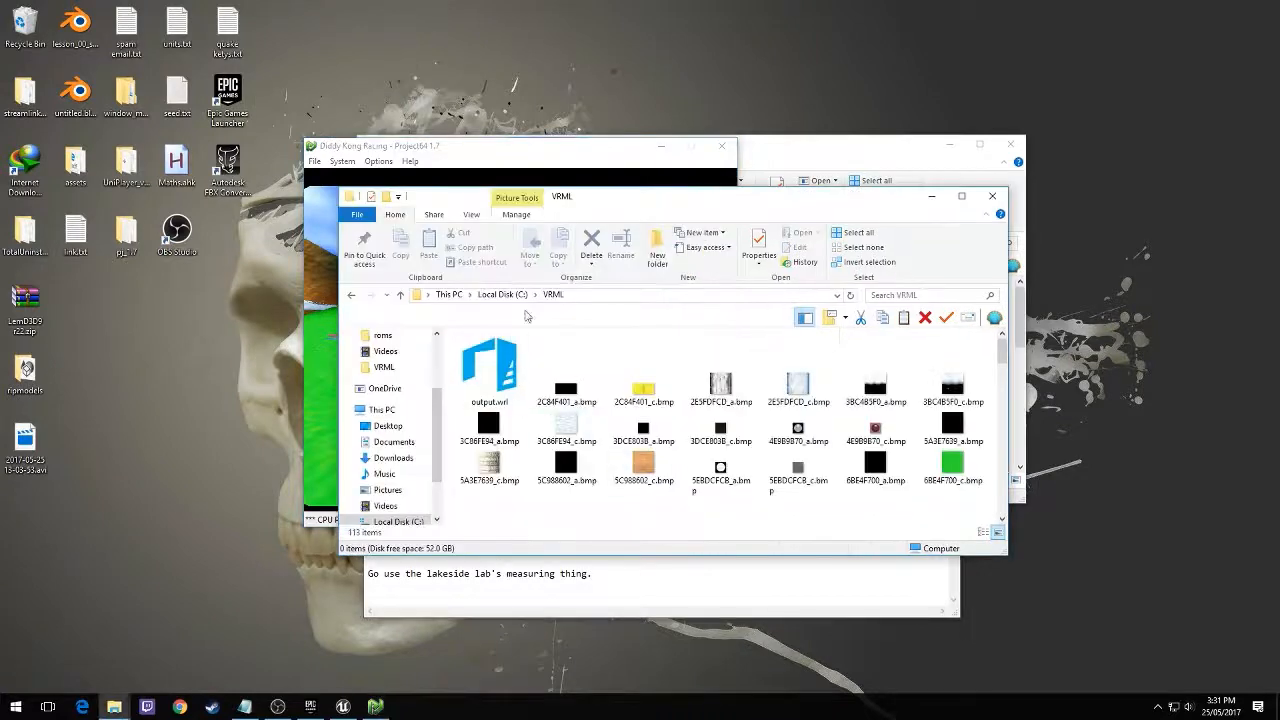
scroll(571, 420, "down", 8)
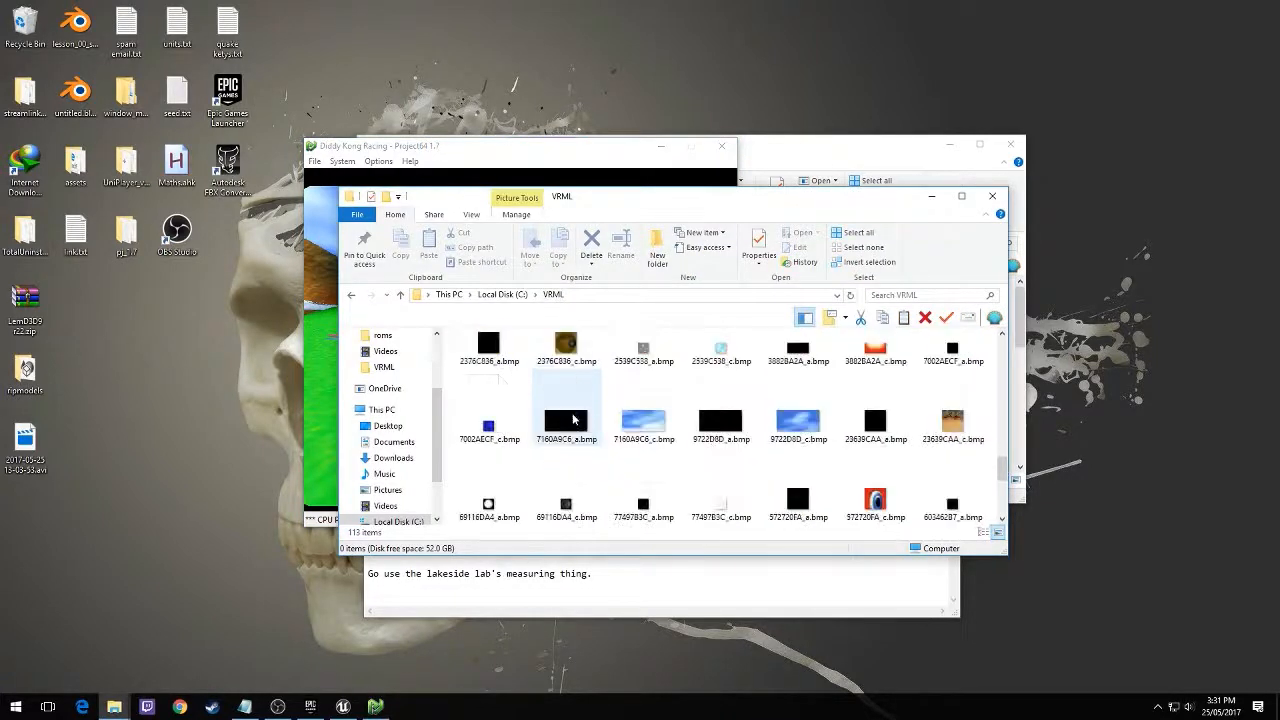
scroll(571, 420, "up", 10)
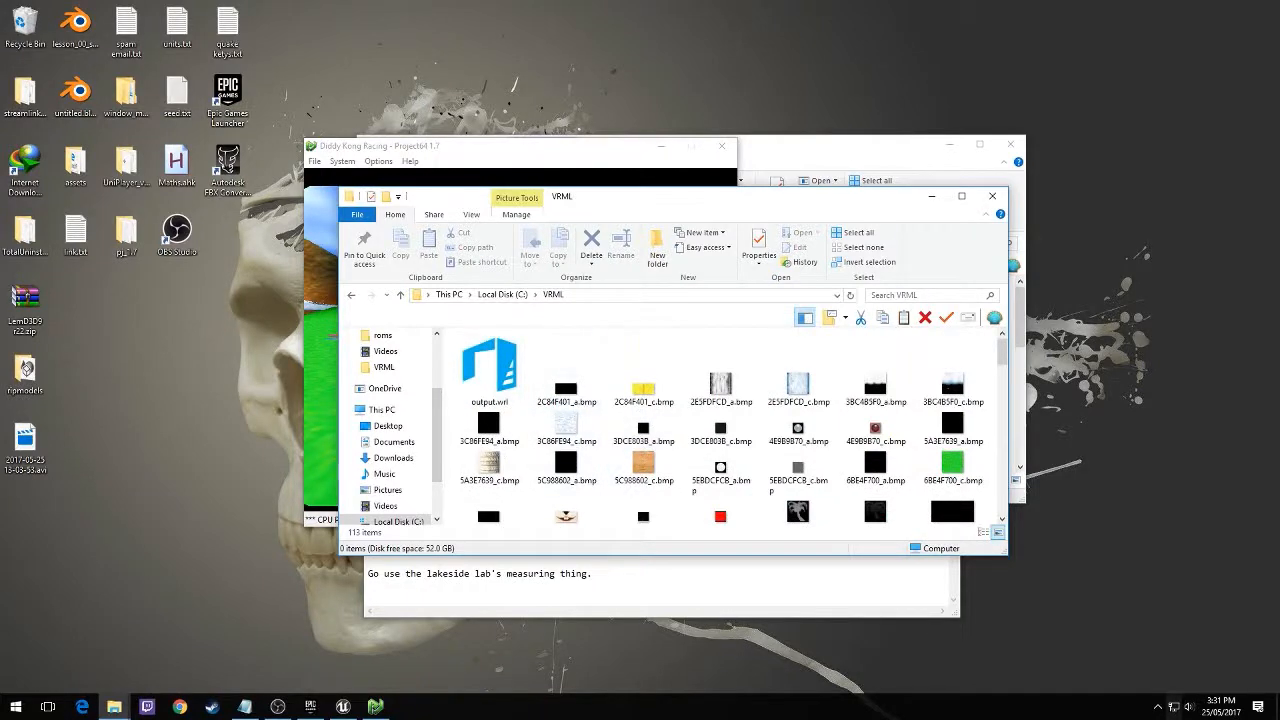
Step: Switch to Blender, dismiss the splash screen, and turn on the on-screen keystroke display for the 3D view
left_click_drag(942, 714, 942, 719)
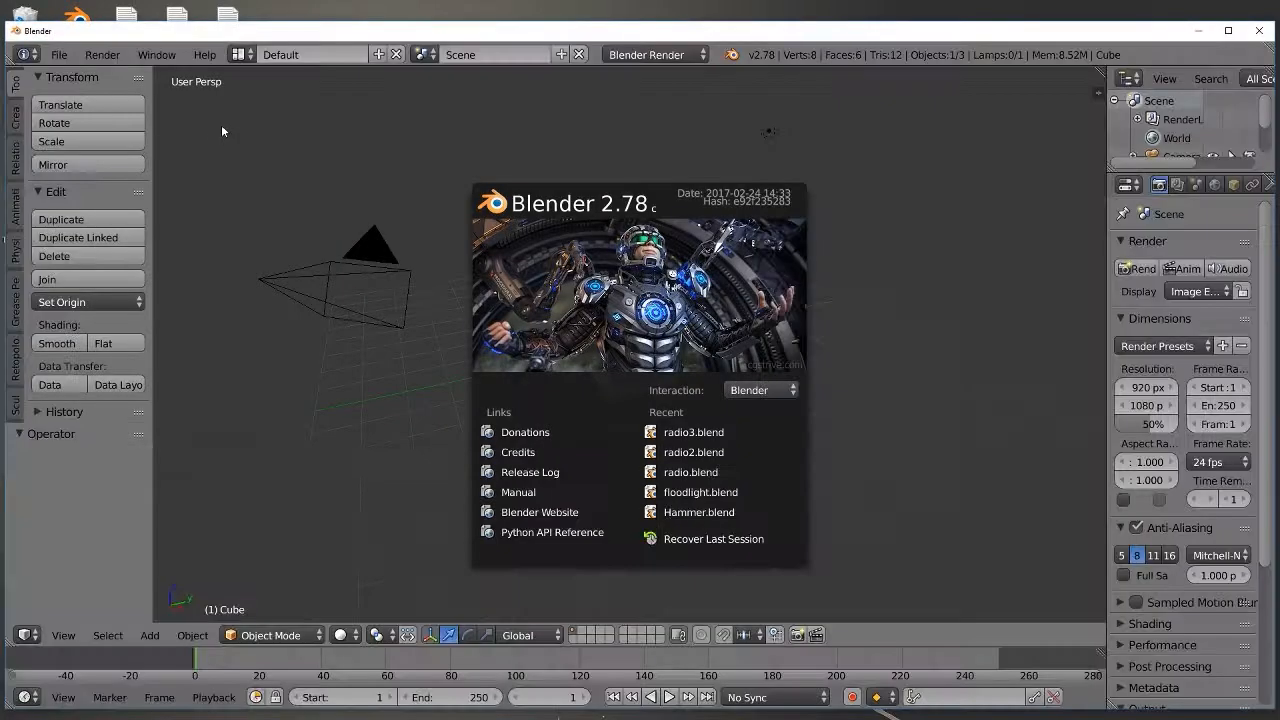
left_click(227, 173)
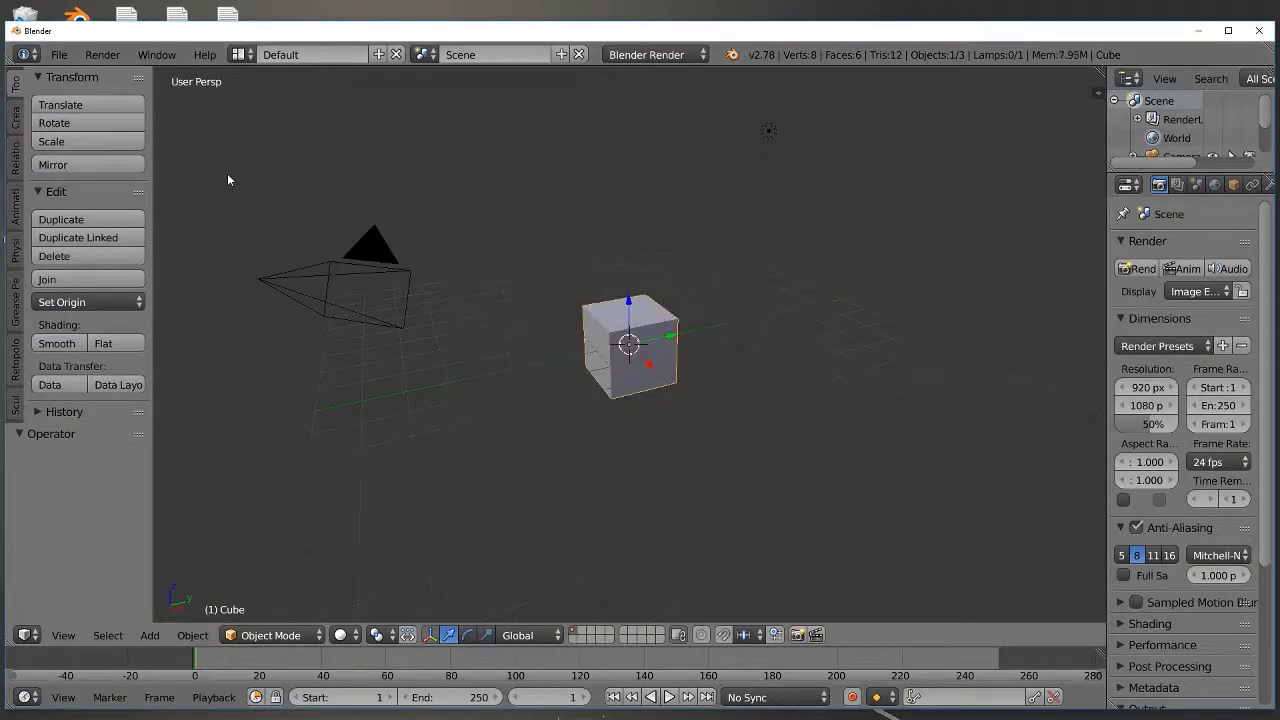
key("n")
scroll(1013, 531, "down", 15)
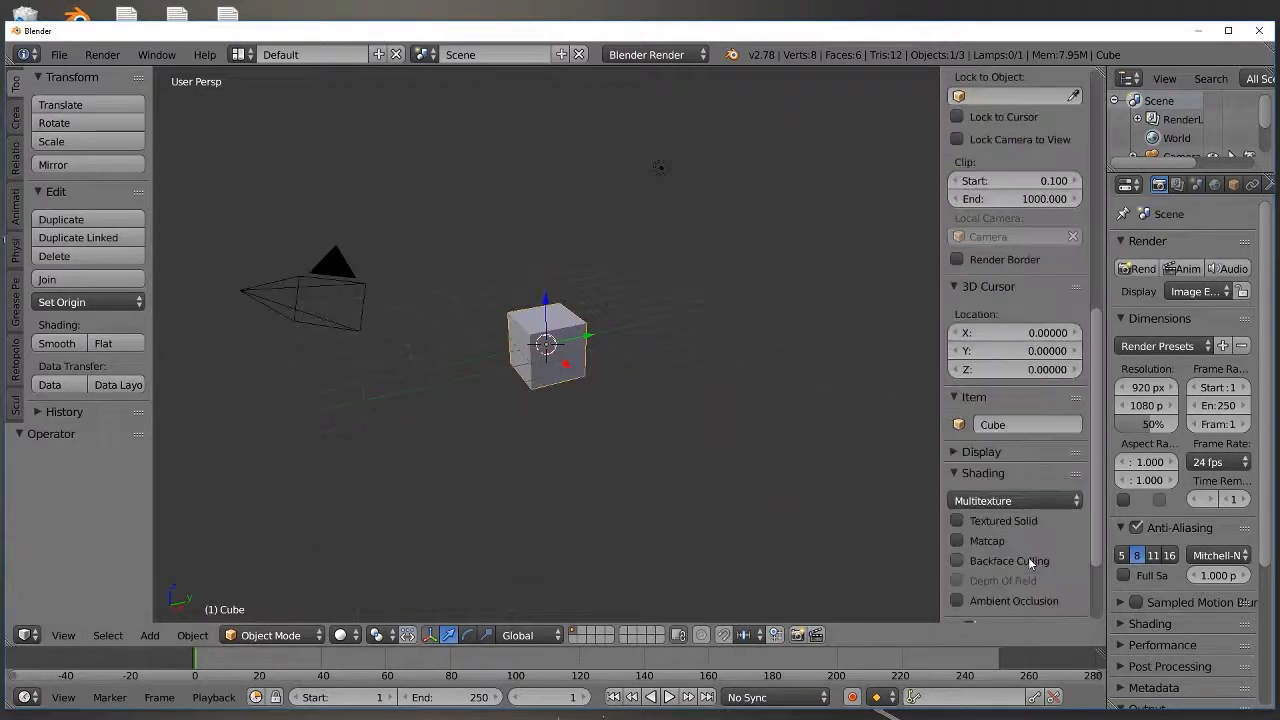
left_click(1005, 606)
key("n")
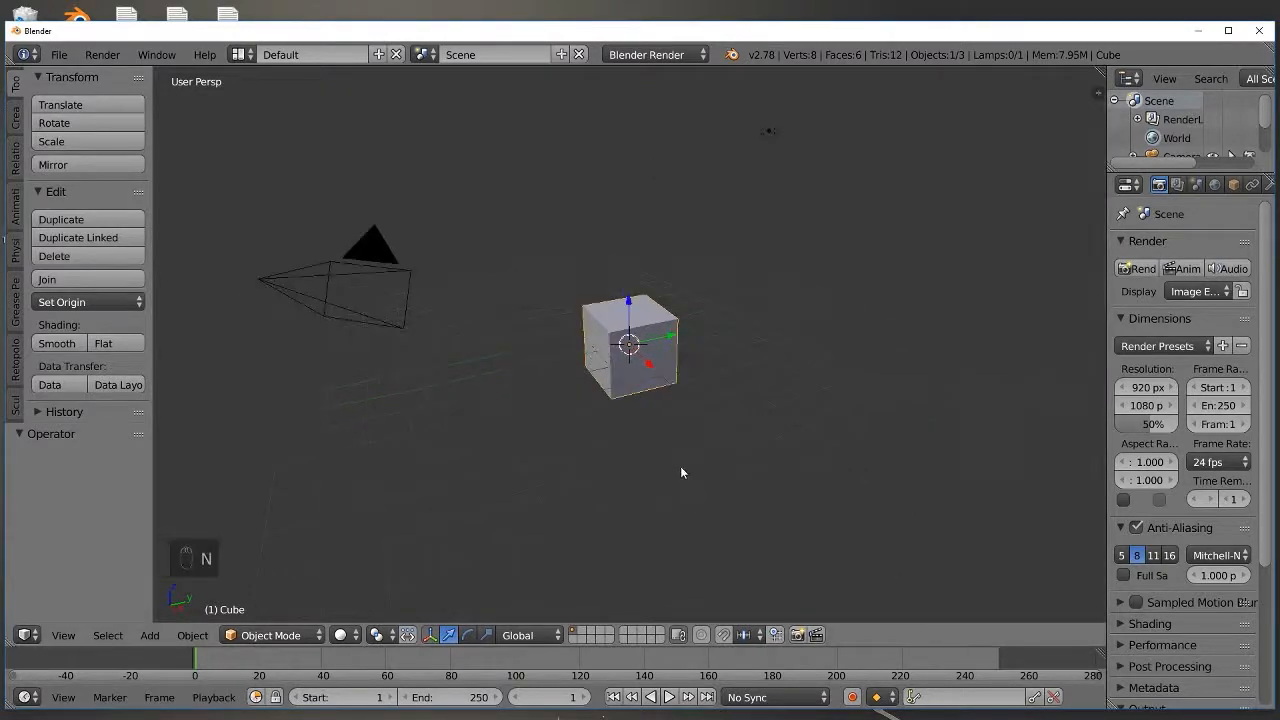
Step: Select all default objects in the scene and delete them
key("a")
key("a")
key("a")
key("x")
left_click(560, 357)
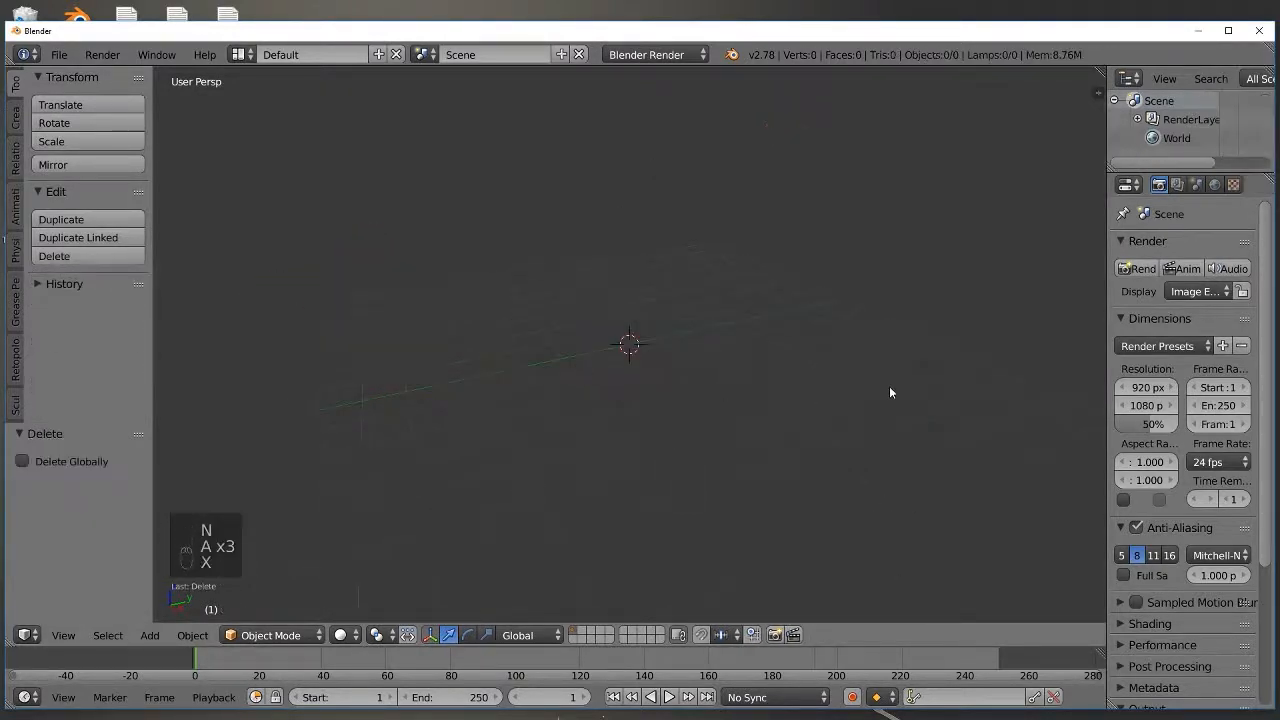
Step: Widen the properties area and apply the Centimeters unit preset to the scene
left_click(1196, 185)
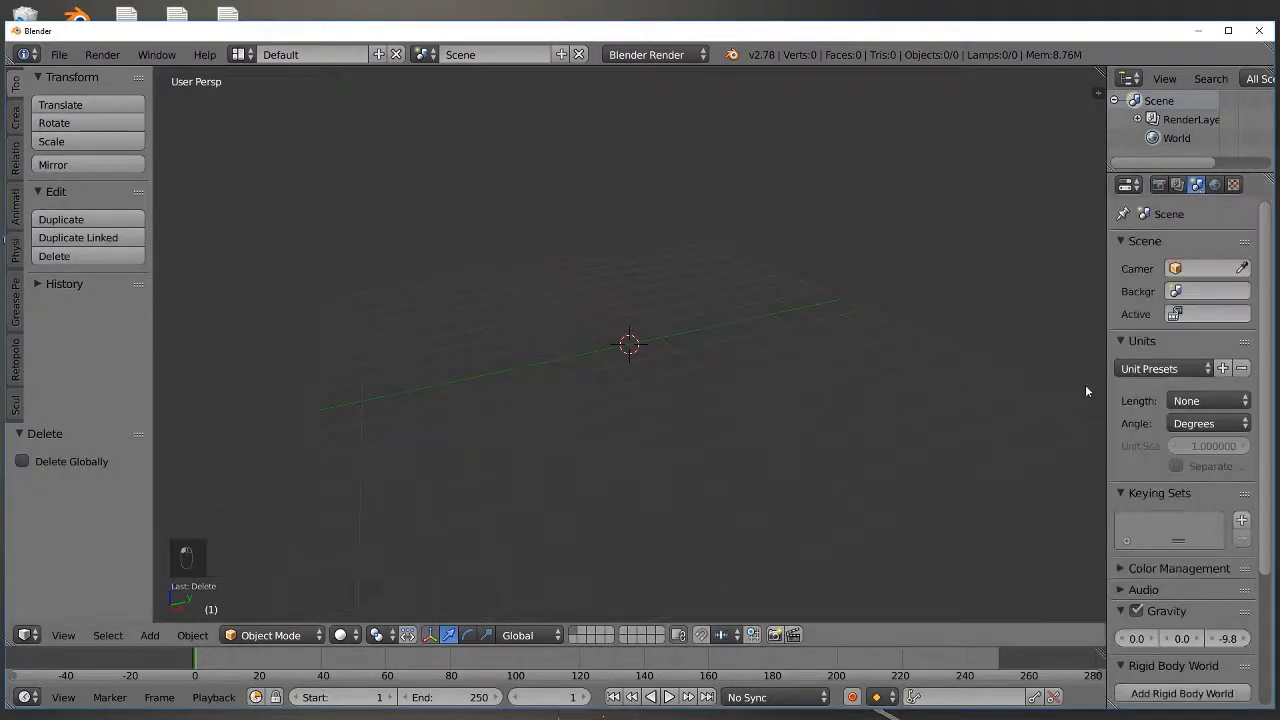
left_click_drag(1106, 396, 1051, 385)
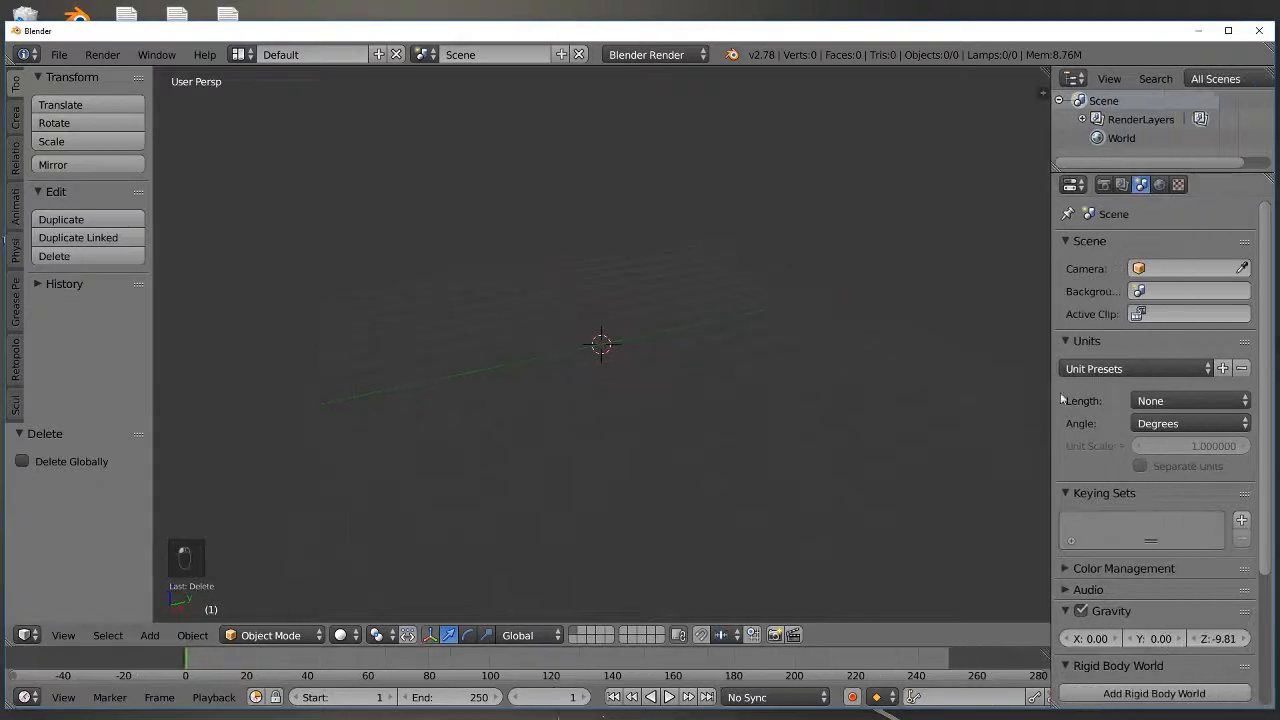
left_click(1130, 368)
left_click(1135, 392)
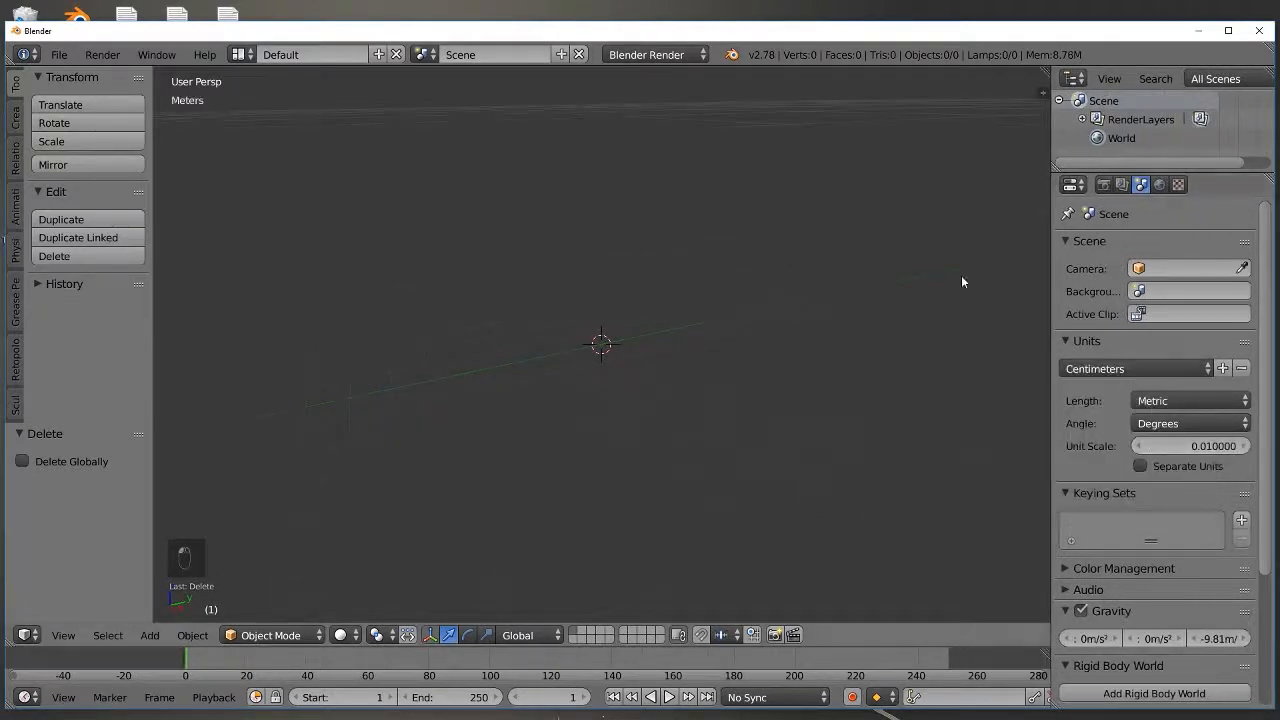
Step: Import output.wrl from C:\VRML as an X3D/VRML2 model, keeping Z Forward and Y Up
left_click(59, 54)
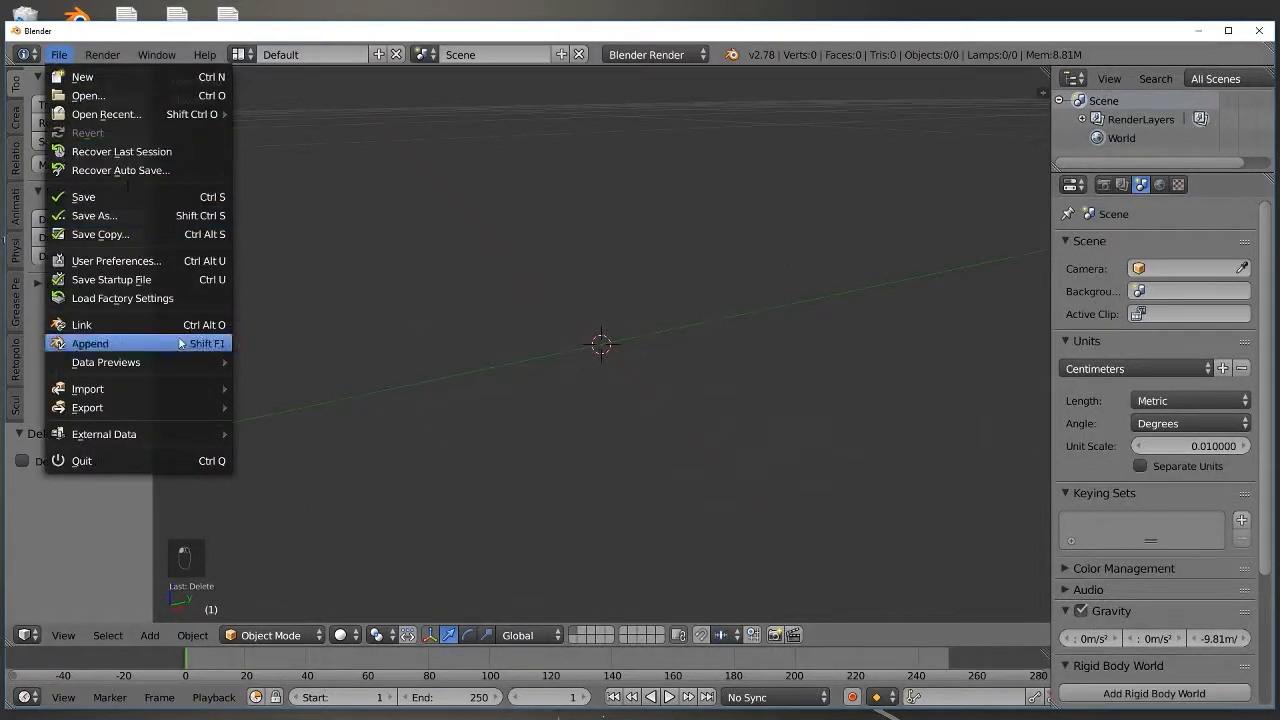
mouse_move(168, 390)
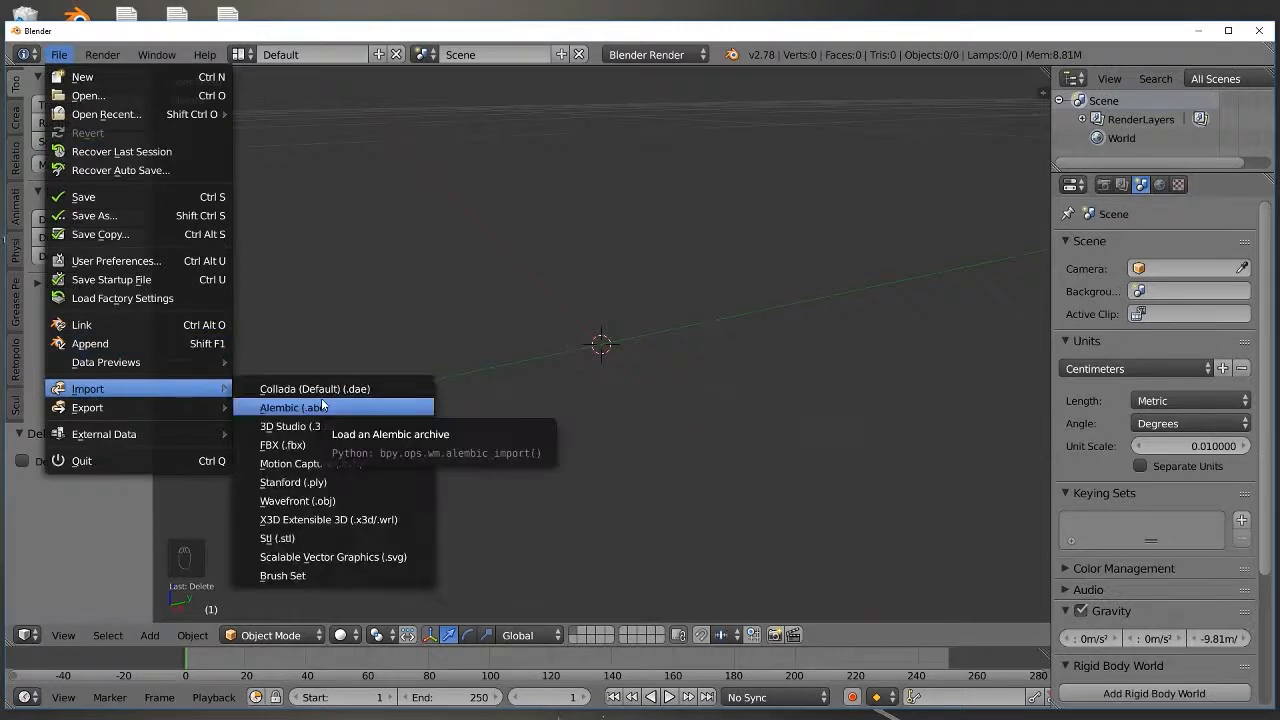
left_click(372, 519)
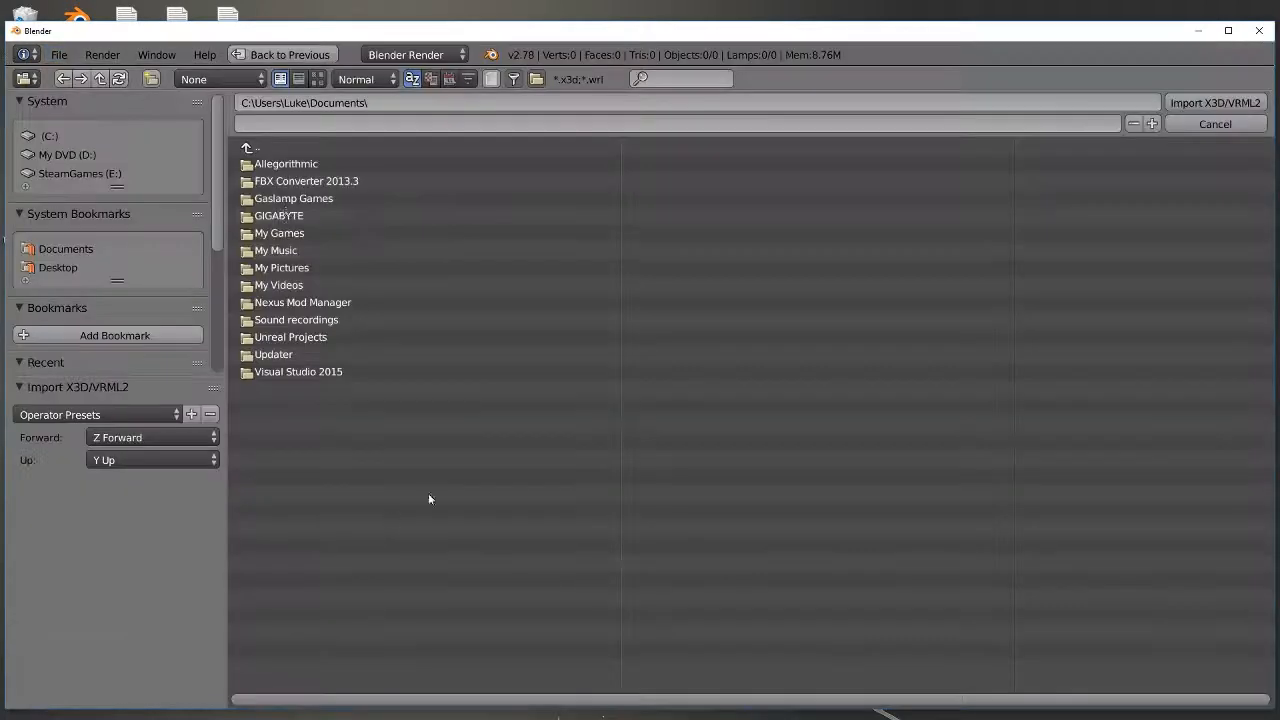
left_click(45, 154)
left_click(48, 136)
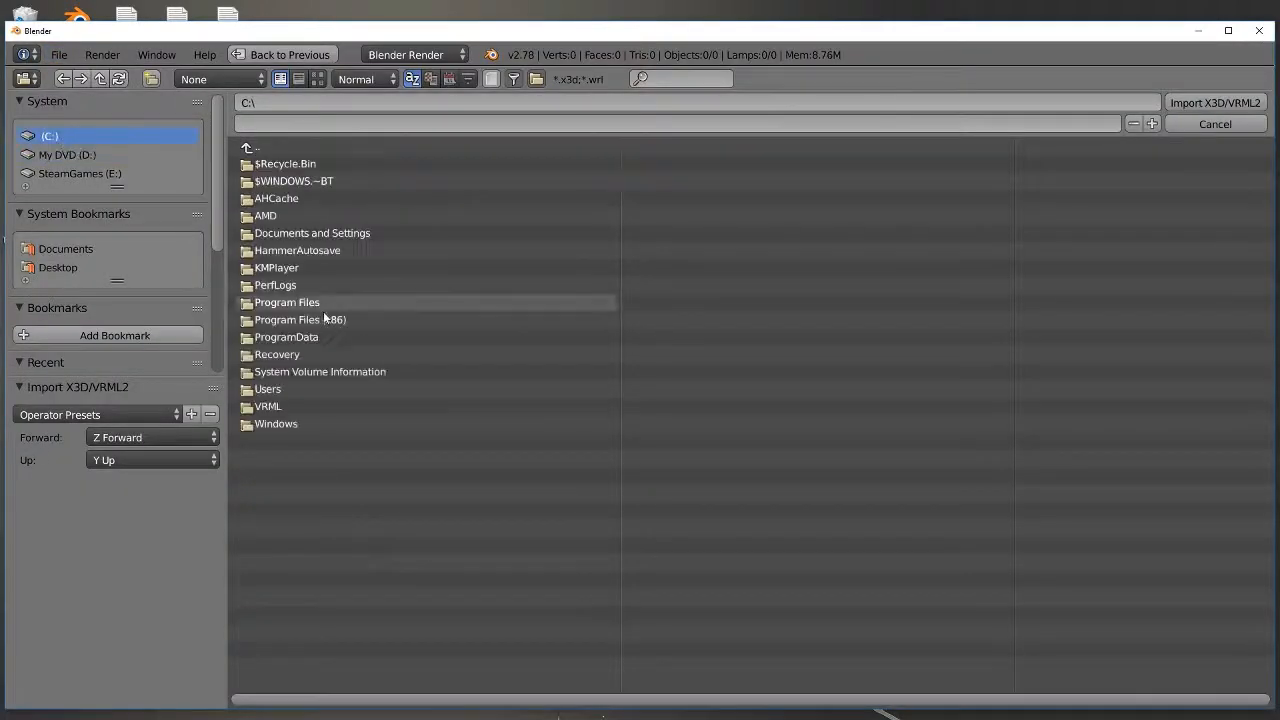
left_click(302, 406)
left_click(291, 163)
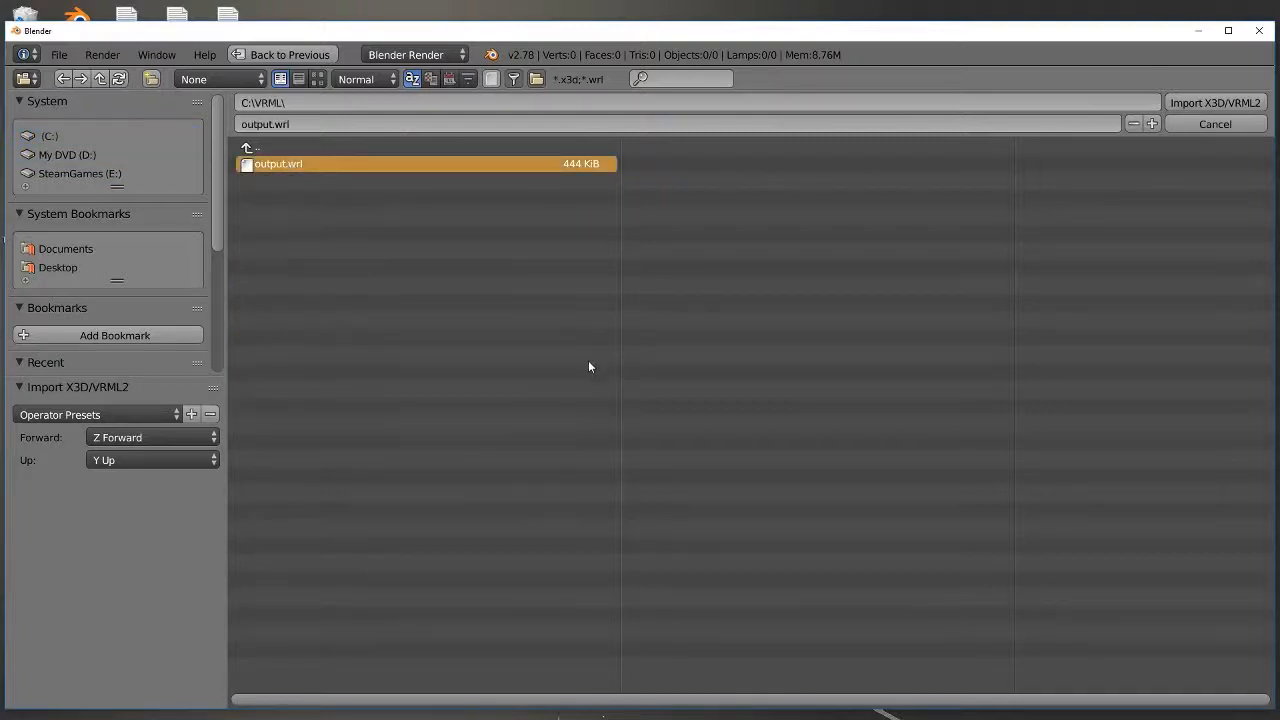
key("Return")
Step: Show the imported scene with Texture viewport shading and find the character on its hovercraft
scroll(610, 366, "up", 10)
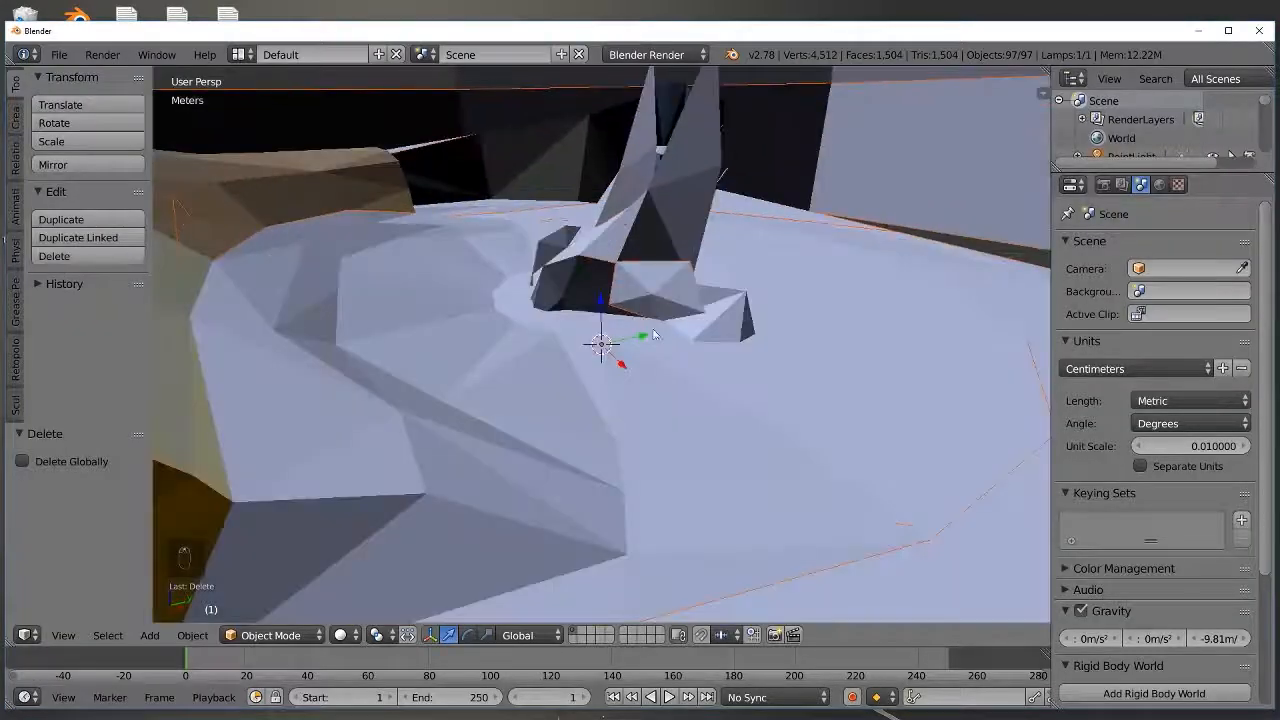
middle_click_drag(654, 335, 658, 347)
scroll(688, 328, "up", 2)
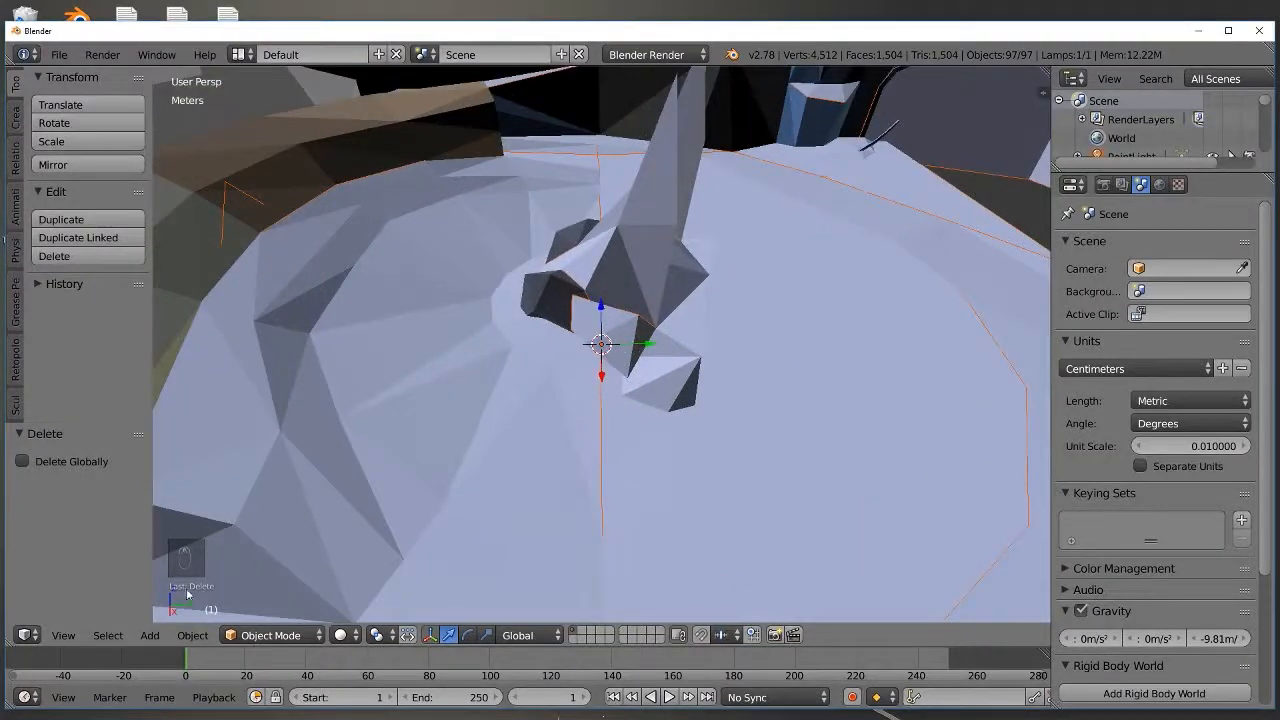
left_click(343, 635)
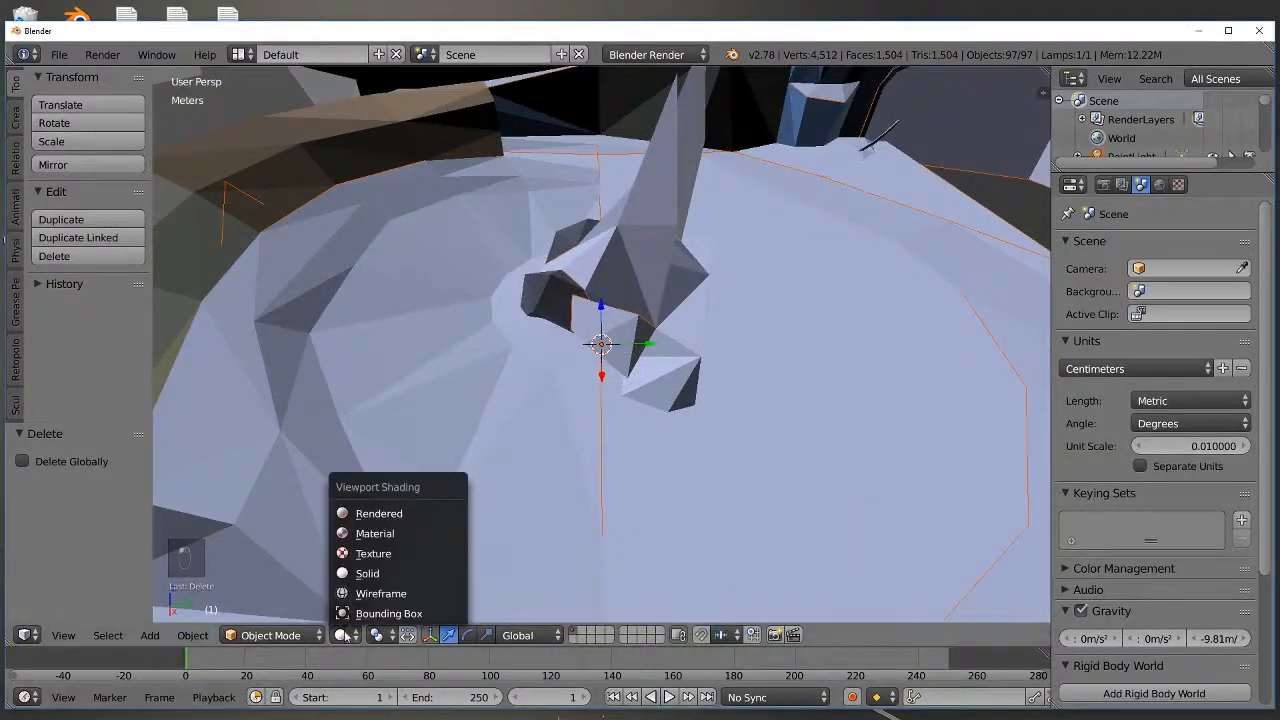
left_click(388, 552)
scroll(700, 368, "up", 2)
middle_click_drag(718, 362, 668, 358)
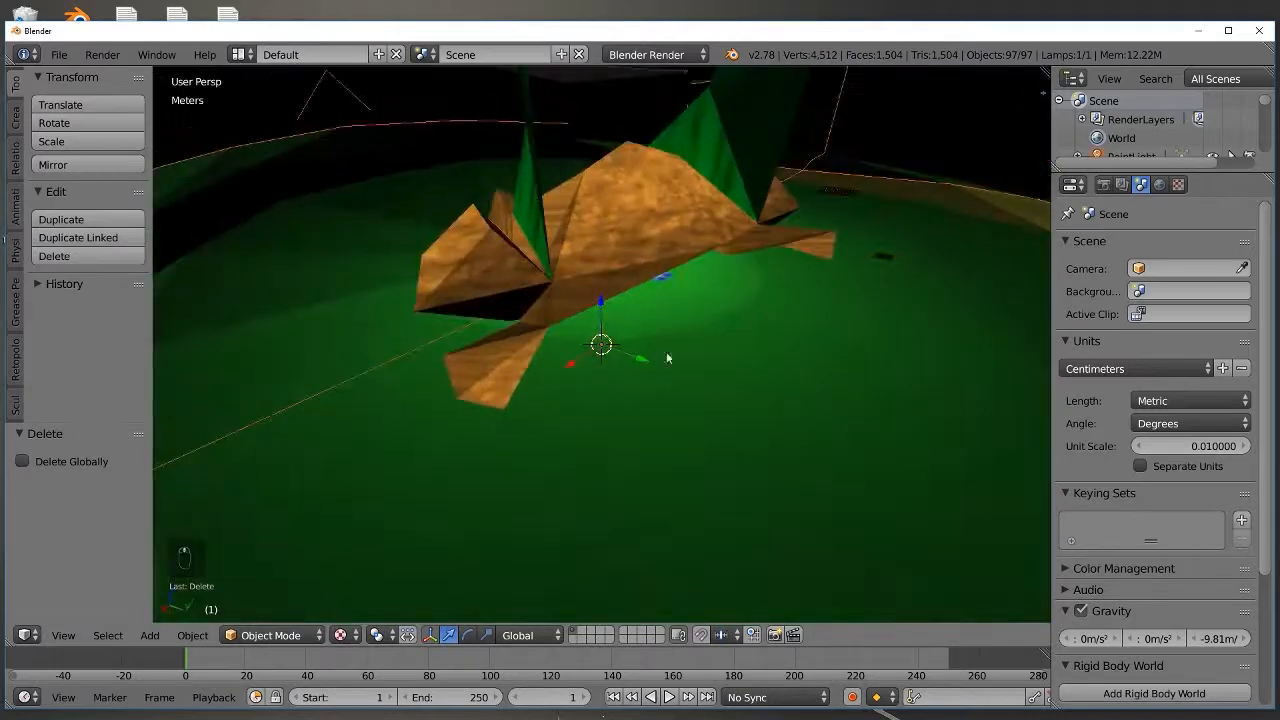
scroll(749, 392, "up", 8)
scroll(696, 433, "down", 9)
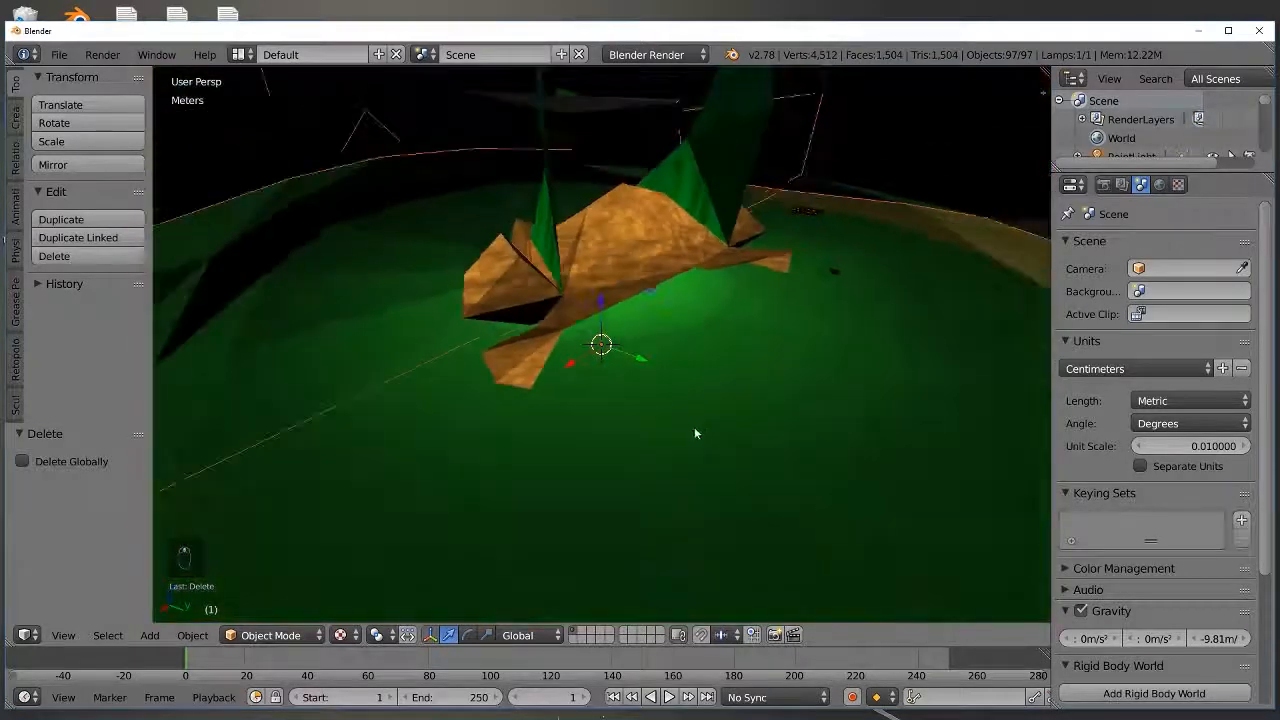
scroll(690, 428, "up", 7)
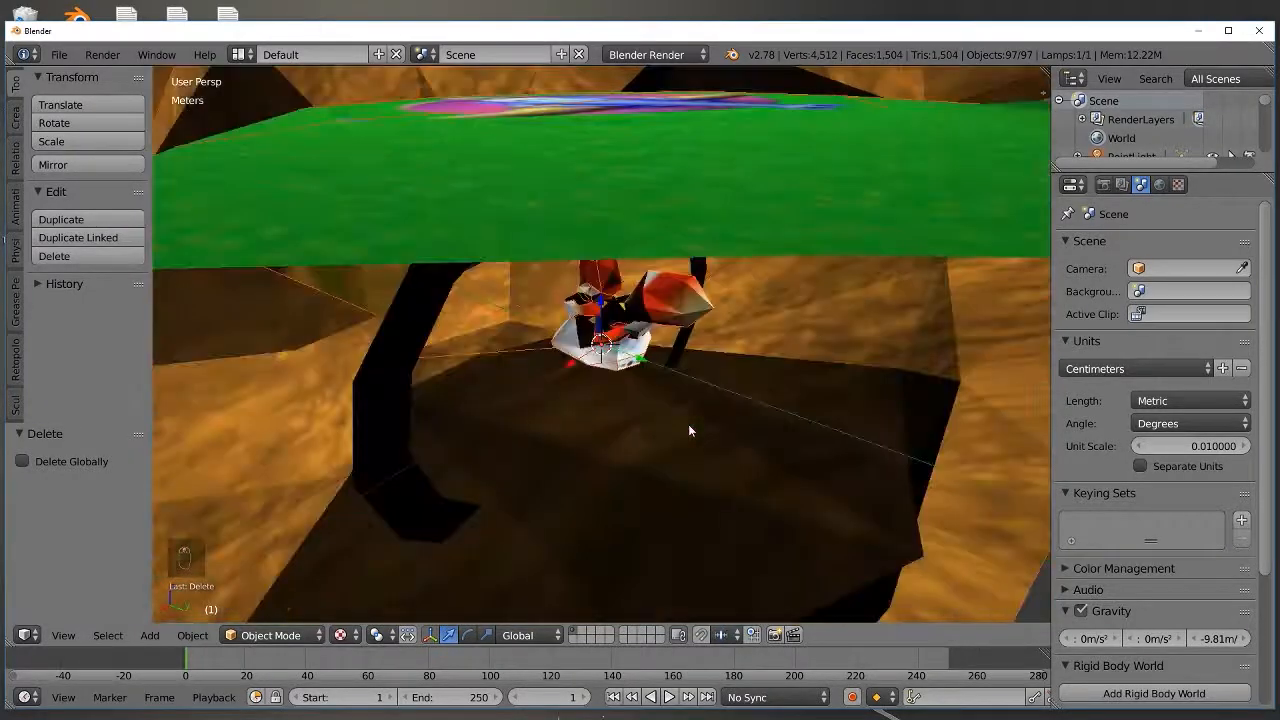
scroll(688, 428, "up", 3)
right_click(642, 303)
middle_click_drag(642, 303, 706, 325)
scroll(690, 325, "down", 2)
left_click_drag(649, 341, 654, 341)
middle_click_drag(702, 318, 610, 290)
key("ctrl+z")
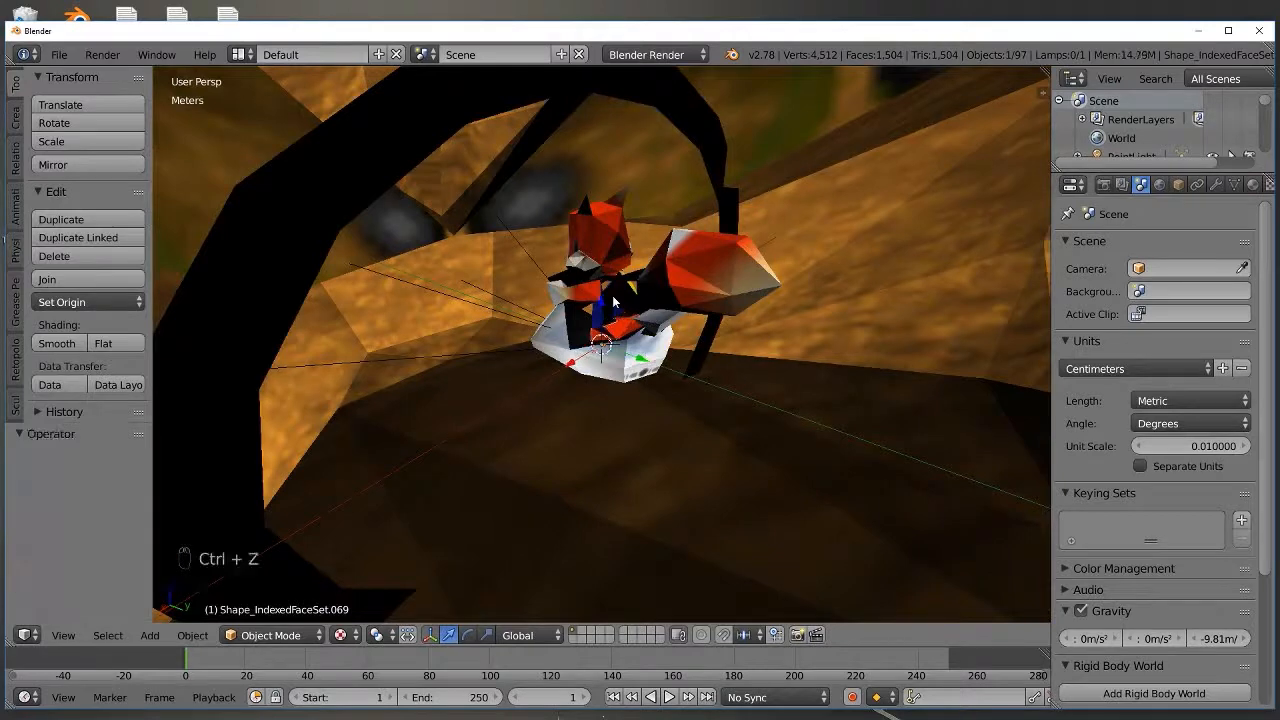
key("ctrl+z")
Step: Frame the character's selected head piece and examine the character and its surroundings from several angles
key("KP_Decimal")
scroll(608, 246, "down", 3)
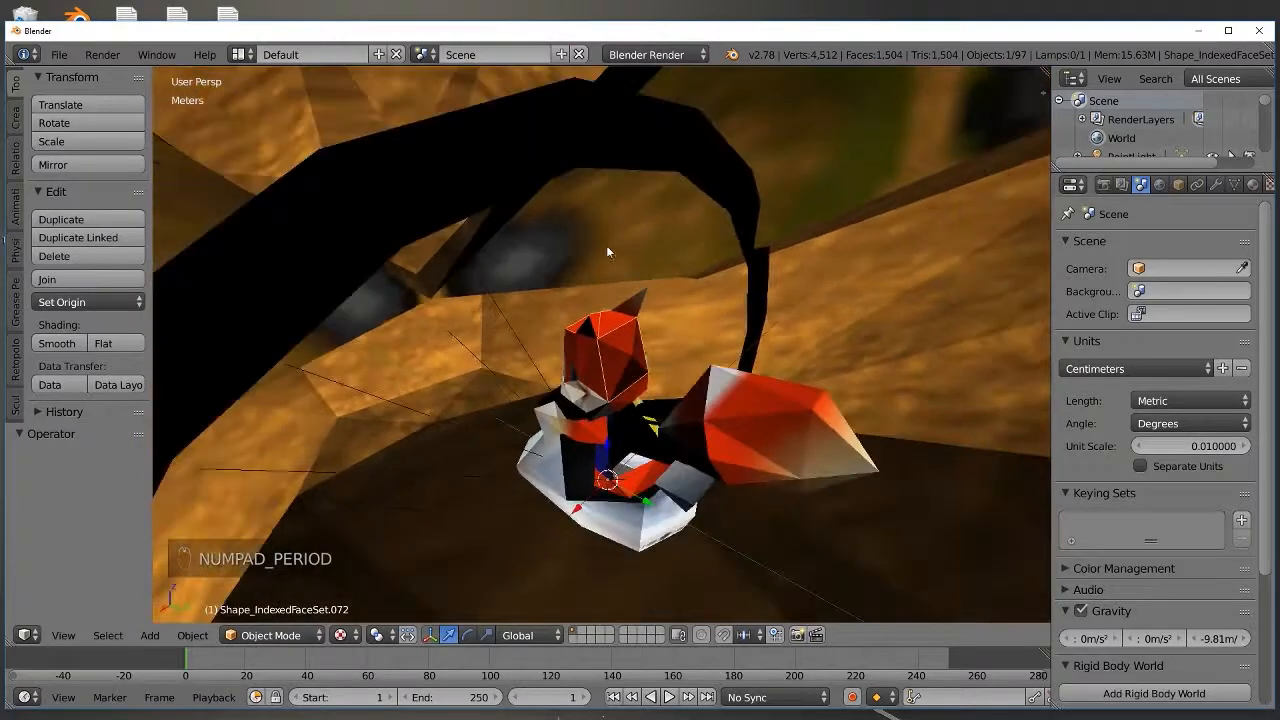
scroll(676, 360, "down", 1)
scroll(618, 435, "up", 1)
scroll(604, 428, "down", 1)
middle_click_drag(604, 428, 426, 461)
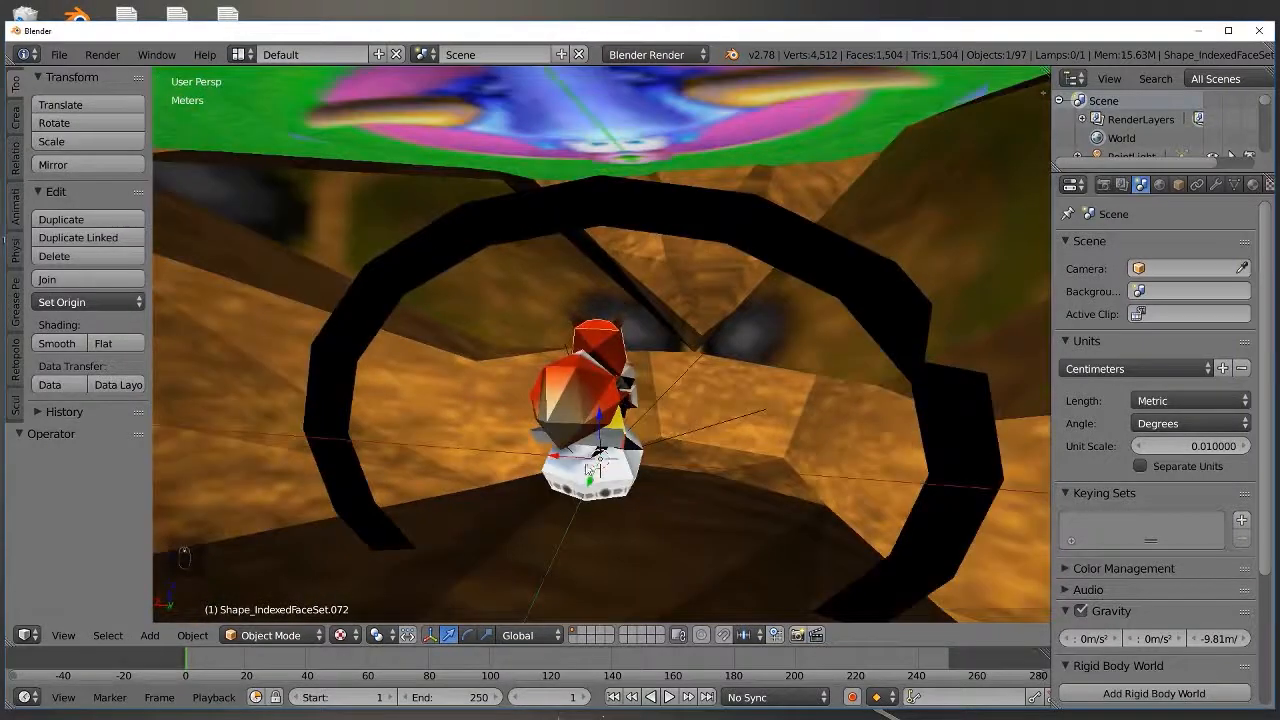
middle_click_drag(590, 470, 633, 453)
Step: Border-select the area around the character, invert the selection, and delete all objects outside that area
key("b")
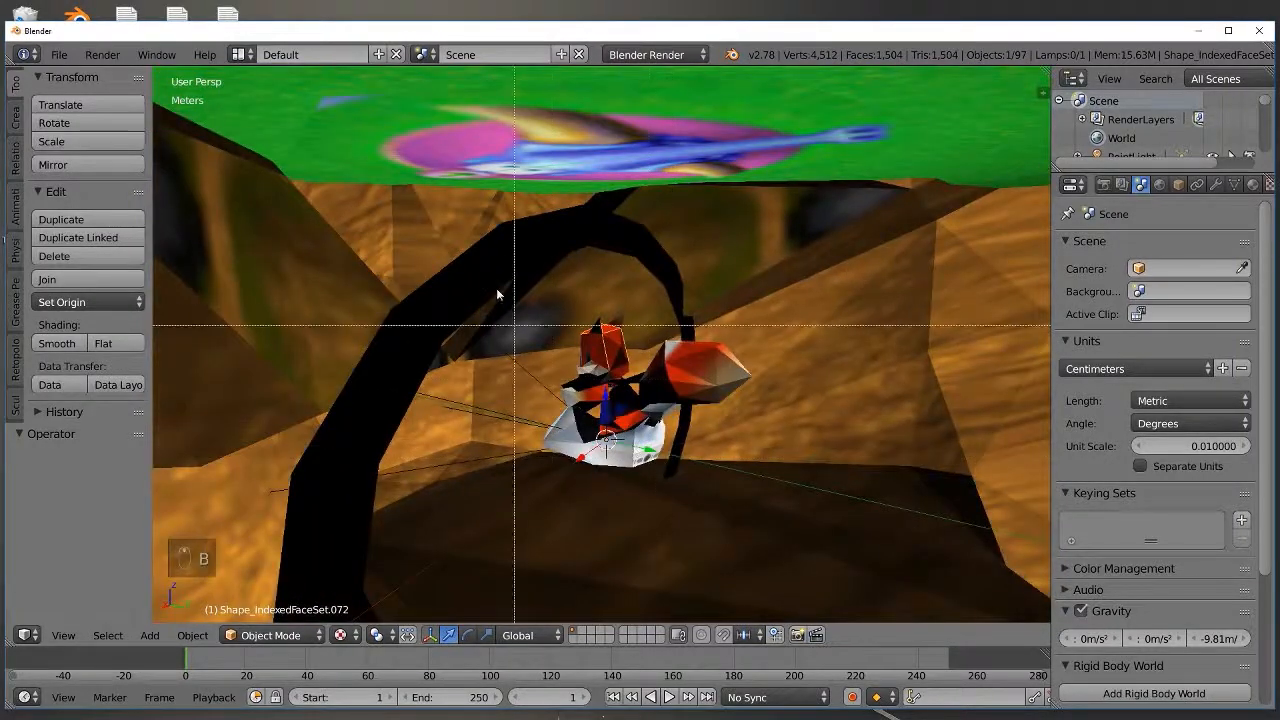
left_click_drag(480, 273, 799, 543)
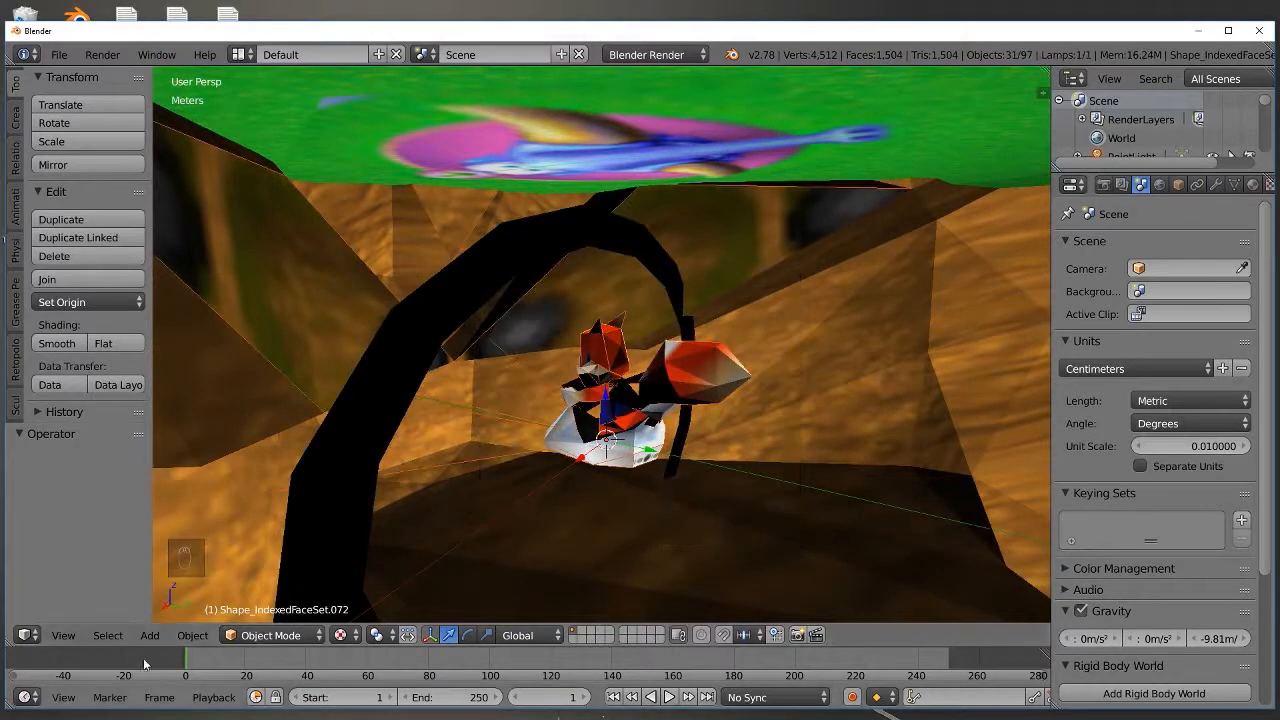
left_click(108, 635)
left_click(130, 546)
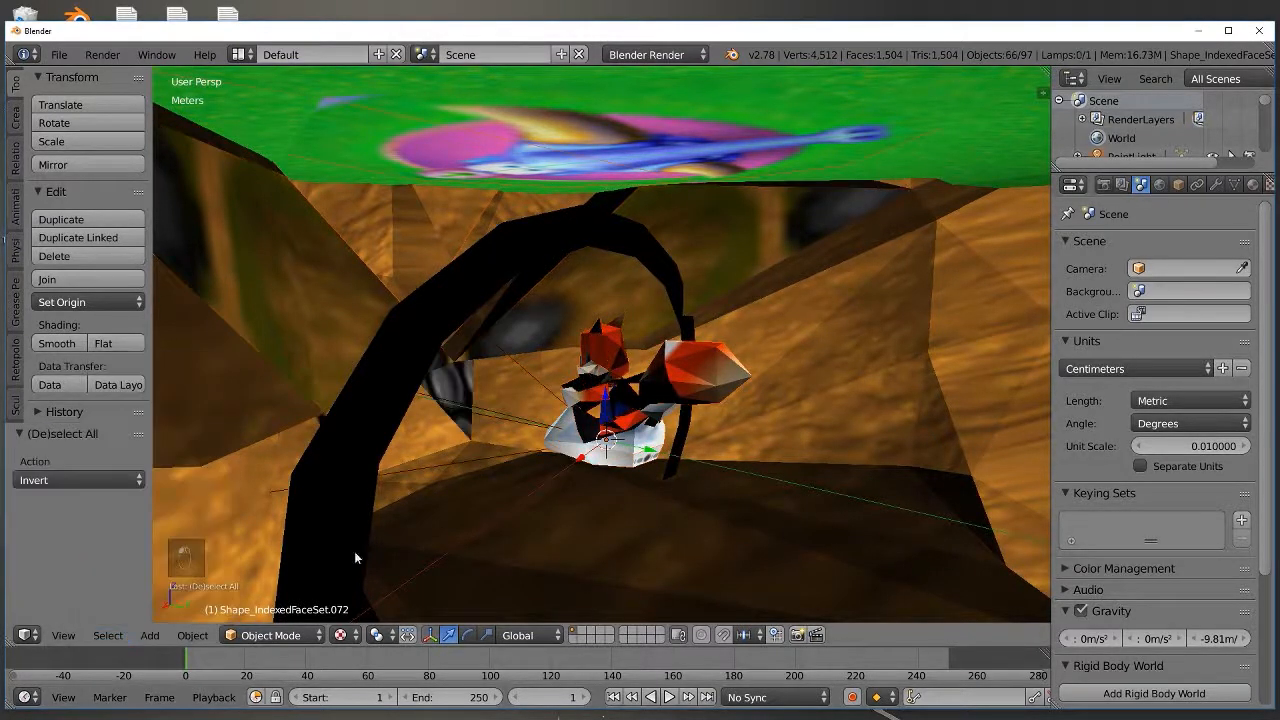
key("Delete")
left_click(518, 523)
Step: Delete the large floor and rock terrain pieces surrounding the character one after another
right_click(518, 518)
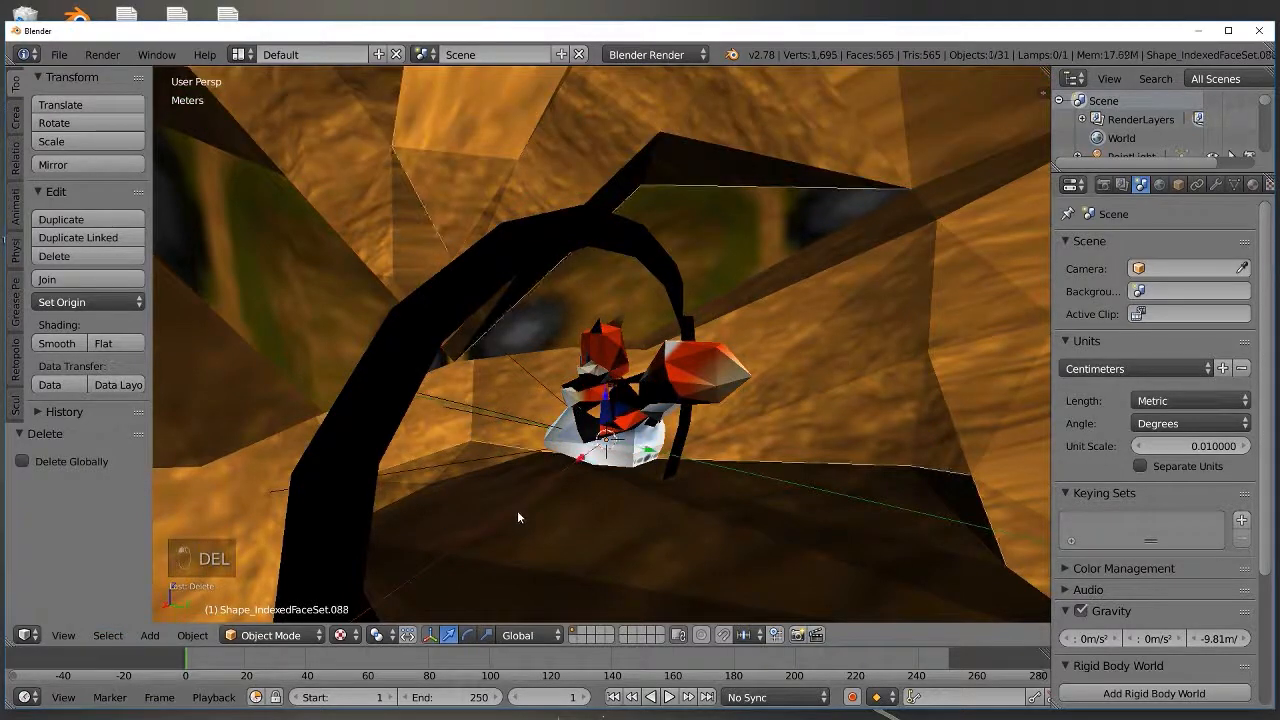
scroll(514, 511, "down", 4)
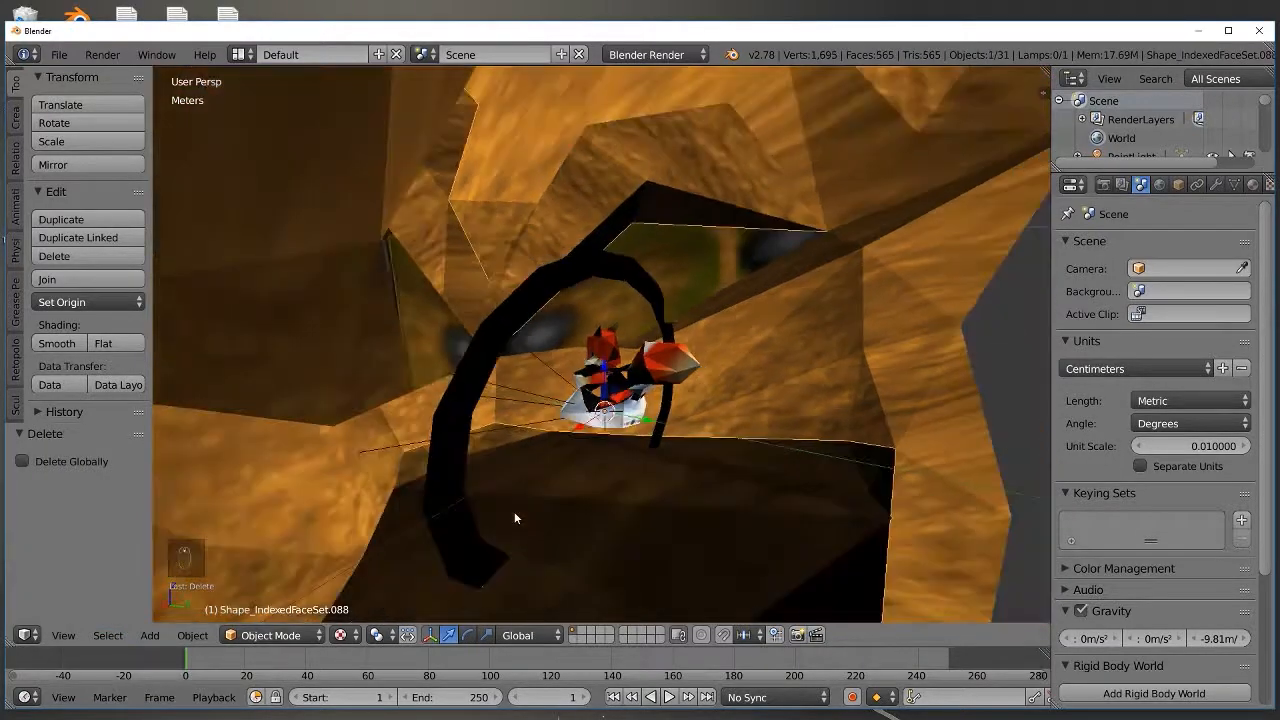
key("Delete")
left_click(496, 515)
right_click(412, 434)
key("Delete")
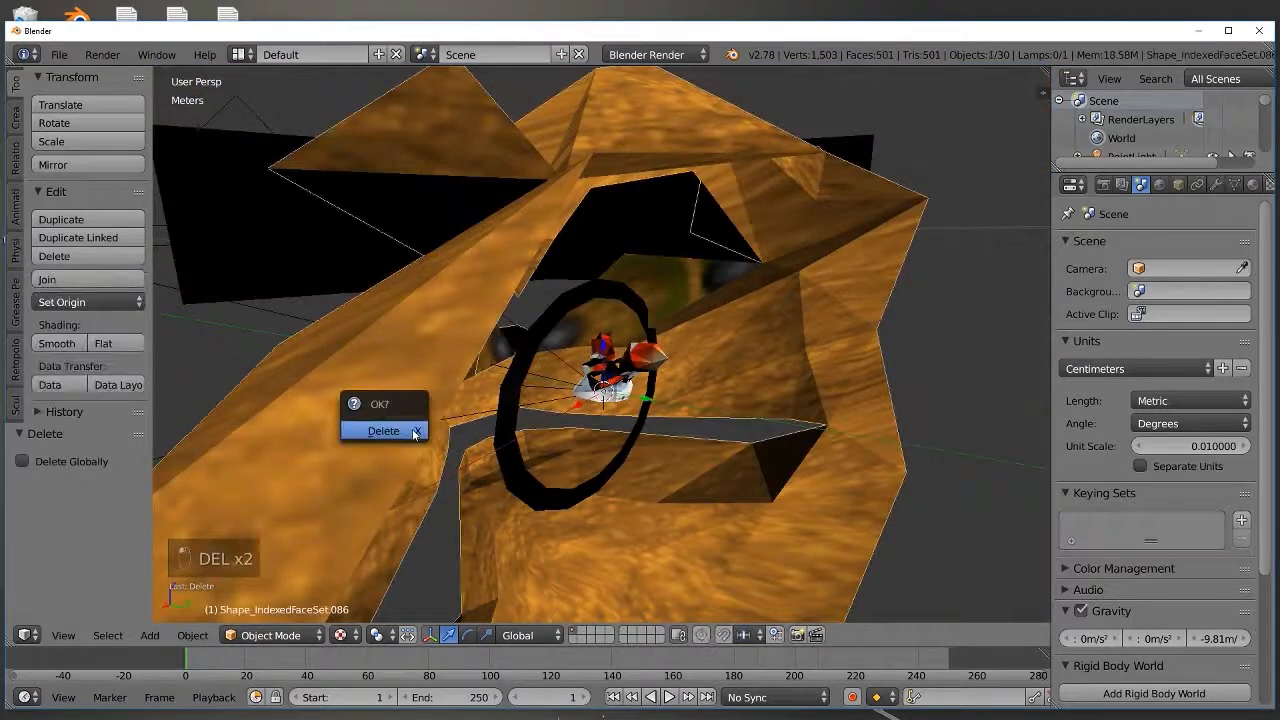
left_click(412, 431)
right_click(490, 430)
key("Delete")
left_click(490, 428)
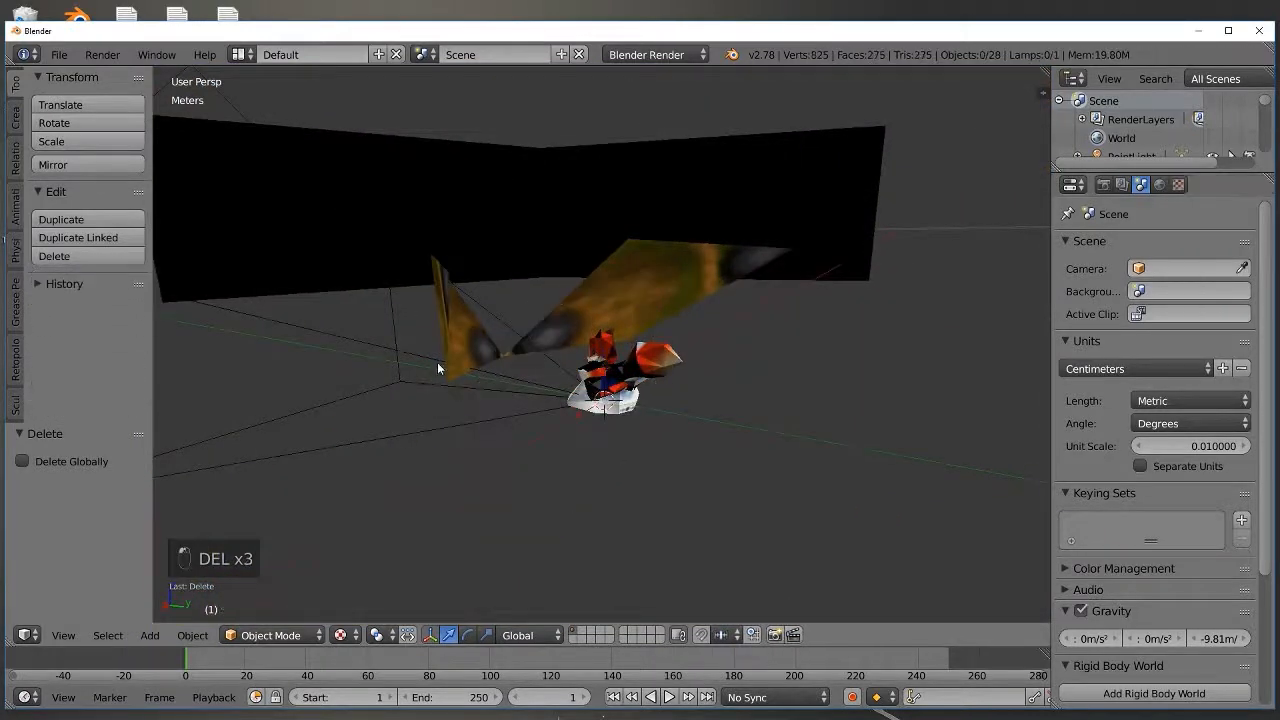
Step: Delete the two small eye-textured scenery pieces behind the character
right_click(437, 362)
key("Delete")
left_click(437, 360)
right_click(450, 346)
key("Delete")
left_click(452, 349)
Step: Delete the two black wall panels behind the character
right_click(427, 194)
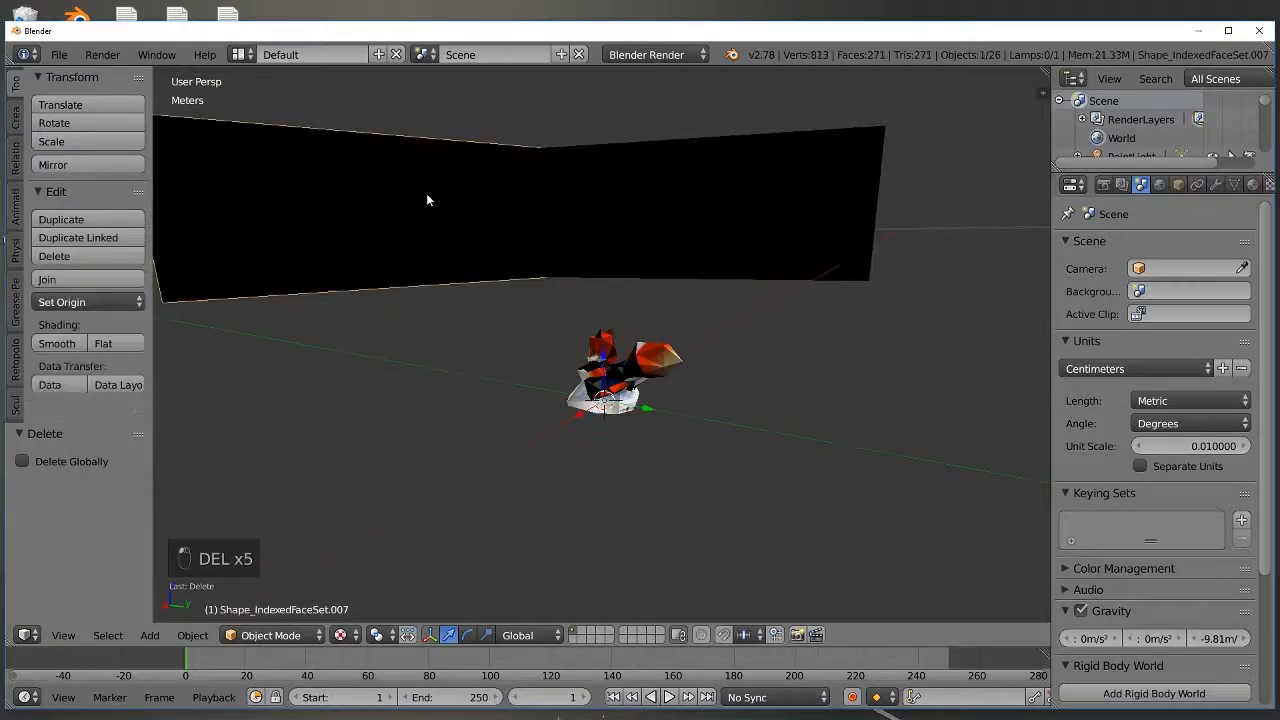
key("Delete")
left_click(430, 196)
right_click(622, 200)
key("Delete")
left_click(624, 200)
scroll(688, 353, "up", 2)
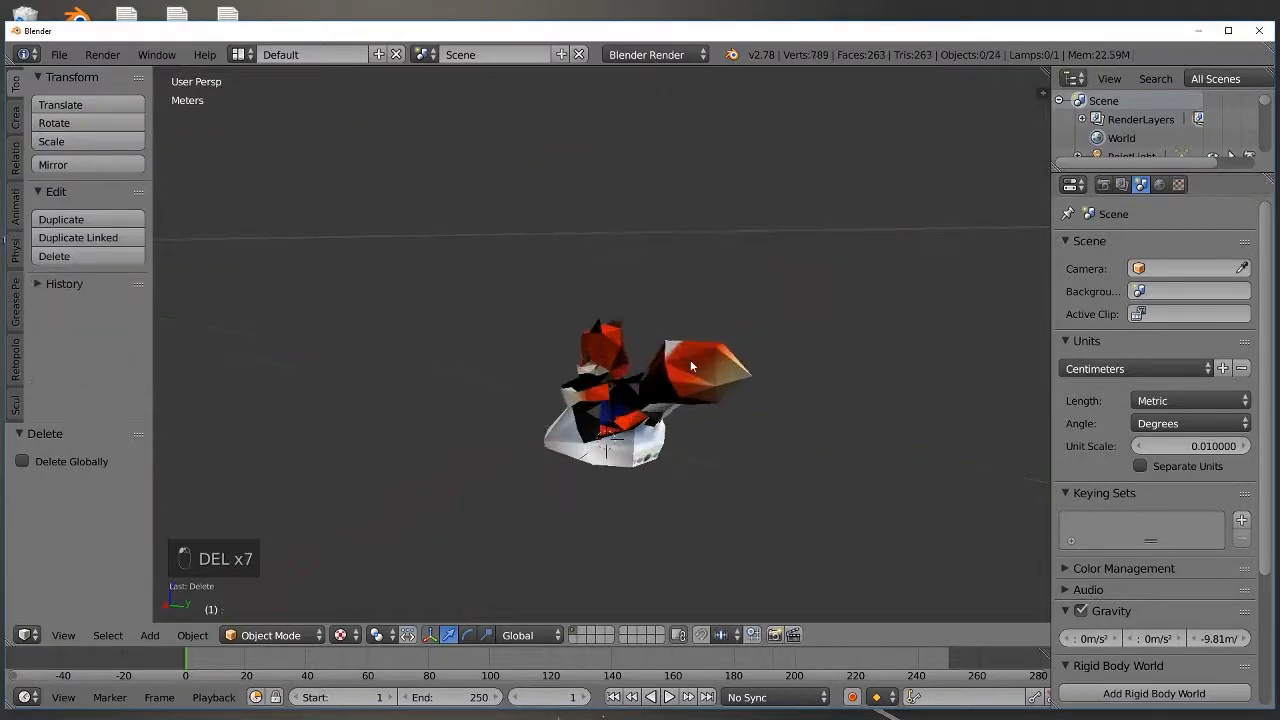
Step: Border-select the whole character, invert the selection, and try to delete any leftover objects around it
key("b")
left_click_drag(462, 298, 823, 542)
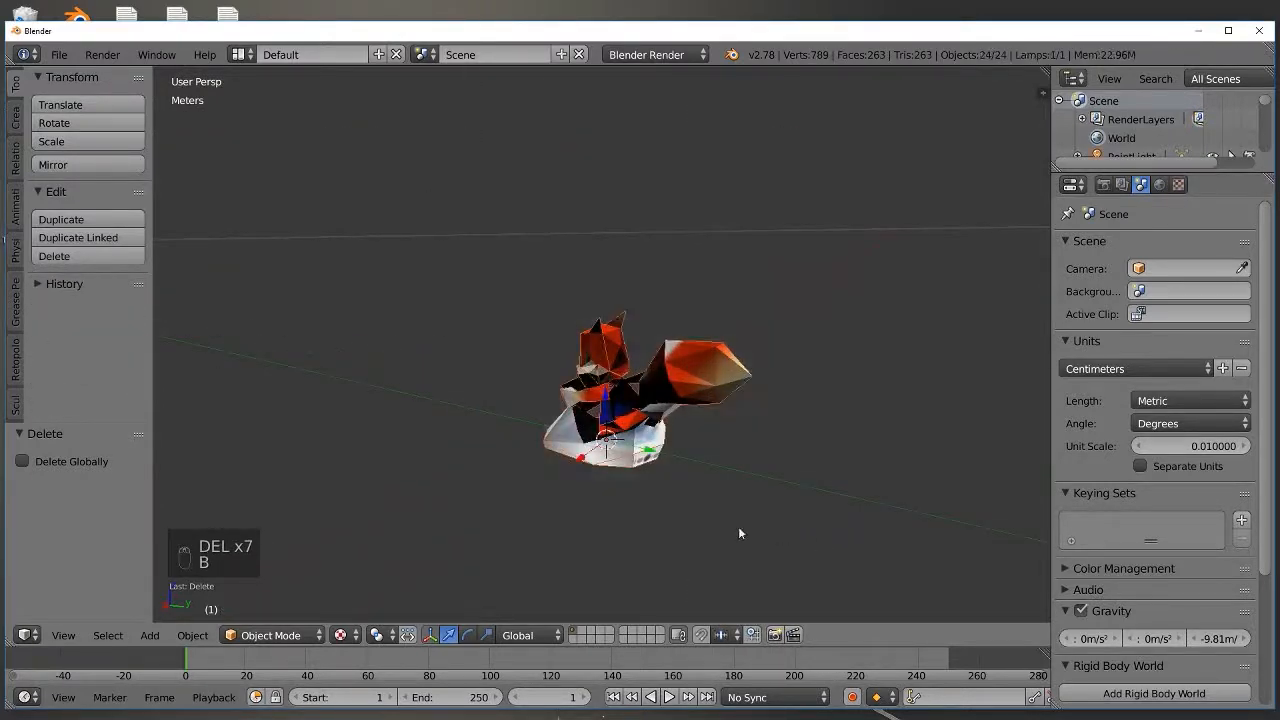
left_click(108, 635)
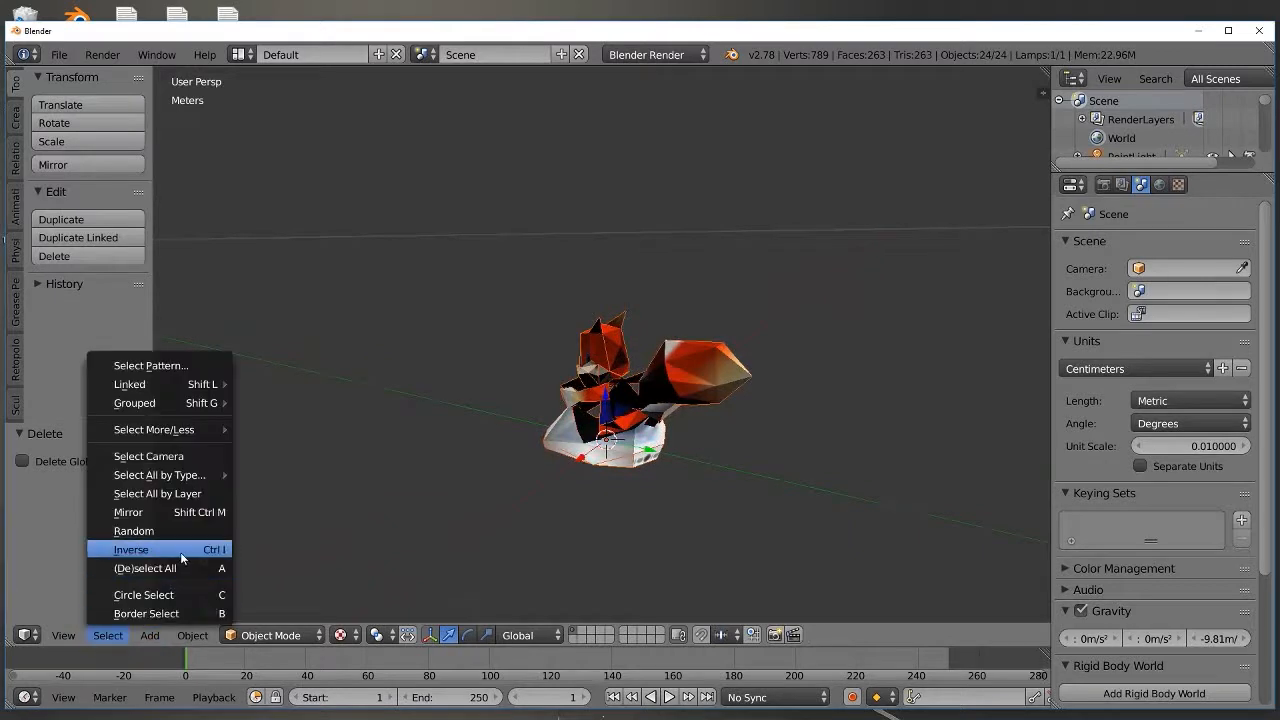
left_click(178, 550)
key("Delete")
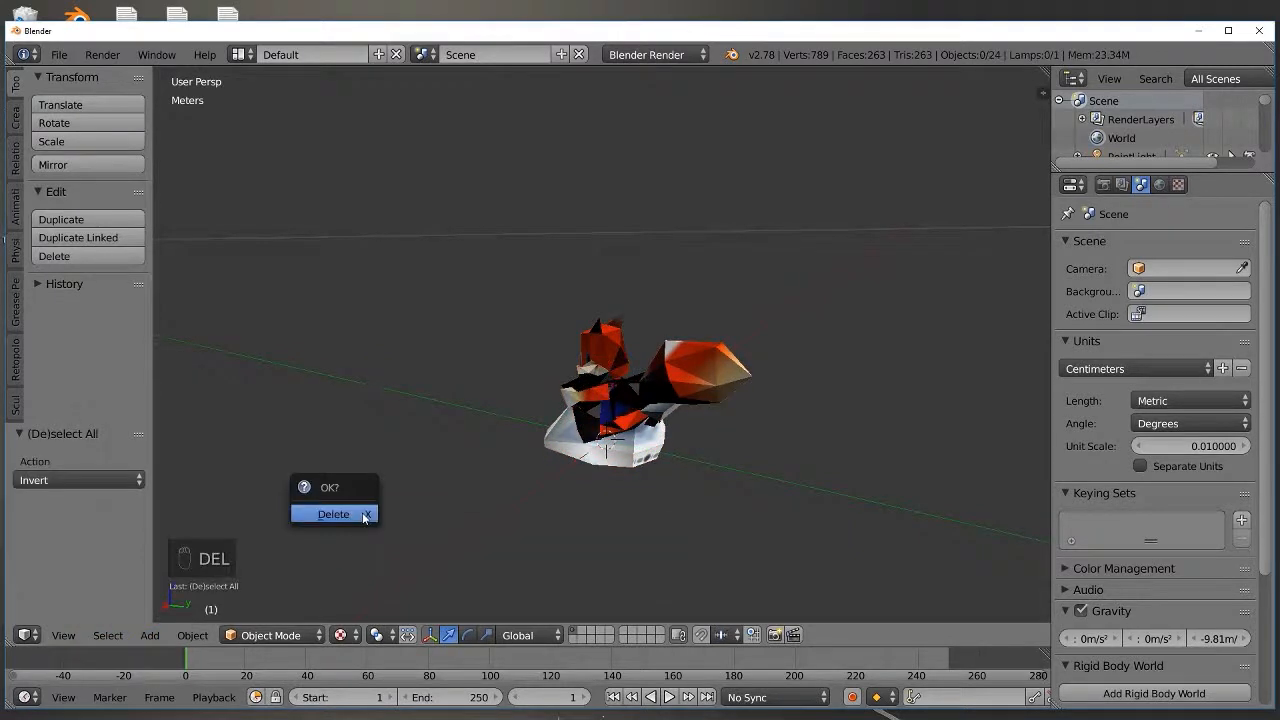
left_click(362, 514)
Step: Border-select all pieces of the character and hovercraft, with a face piece as the active object, and join them into one mesh
middle_click_drag(362, 512, 744, 432)
key("Tab")
scroll(680, 431, "up", 1)
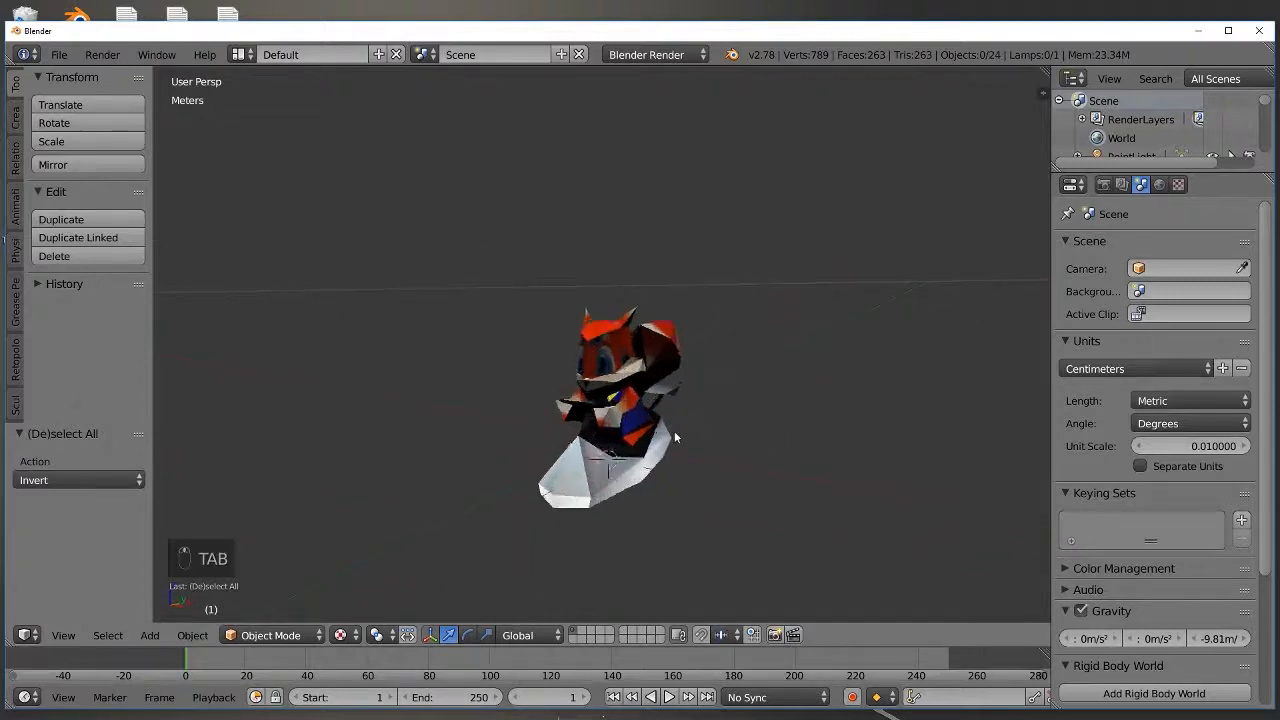
right_click(600, 368)
middle_click_drag(600, 372, 617, 376)
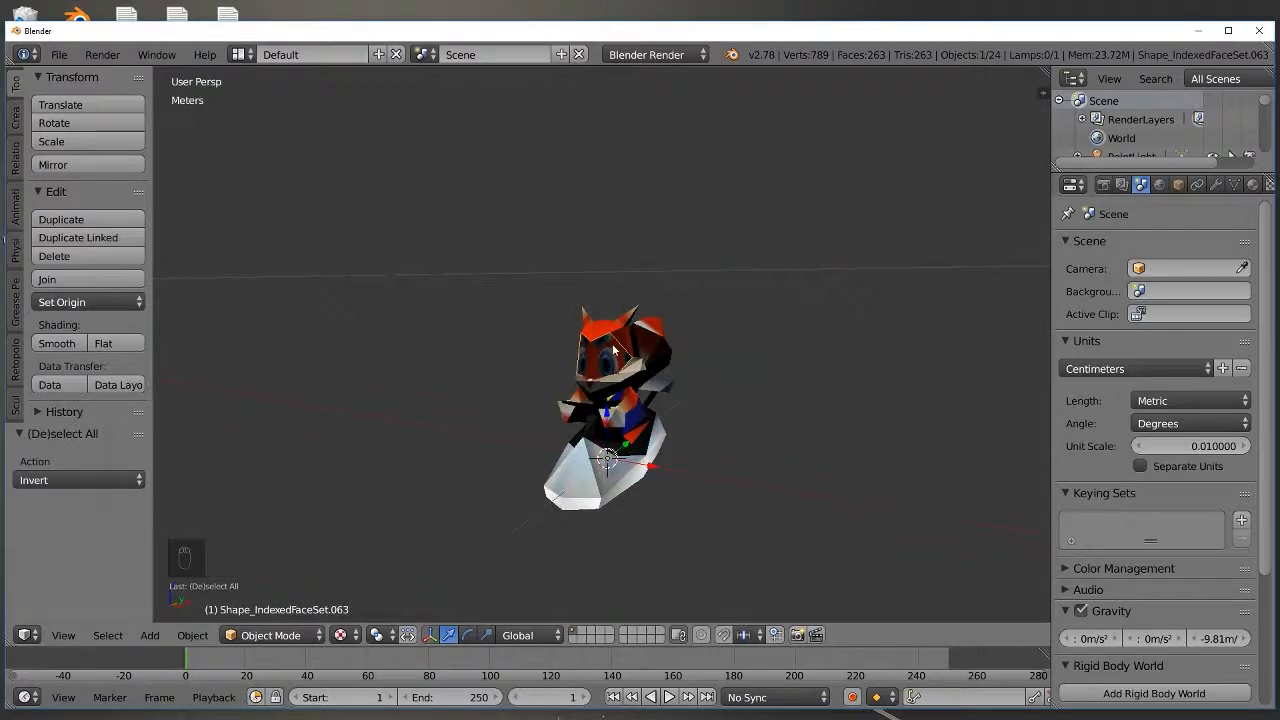
scroll(614, 349, "down", 1)
key("b")
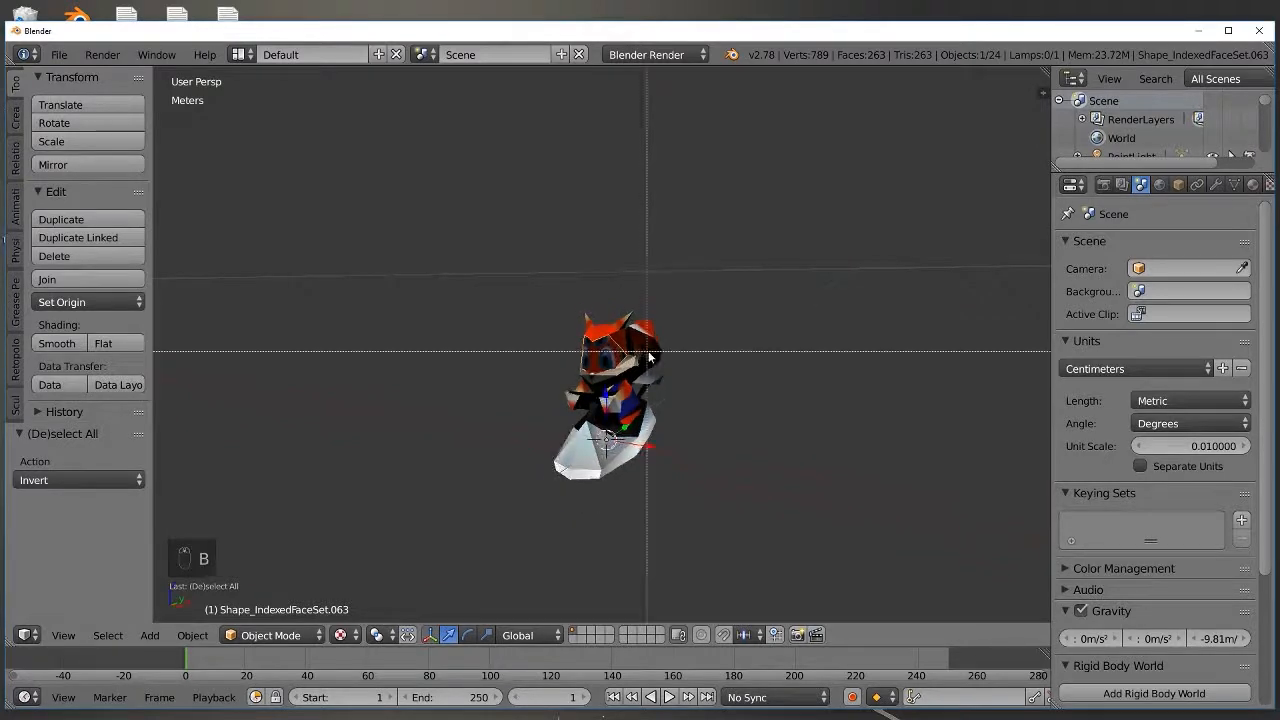
key("a")
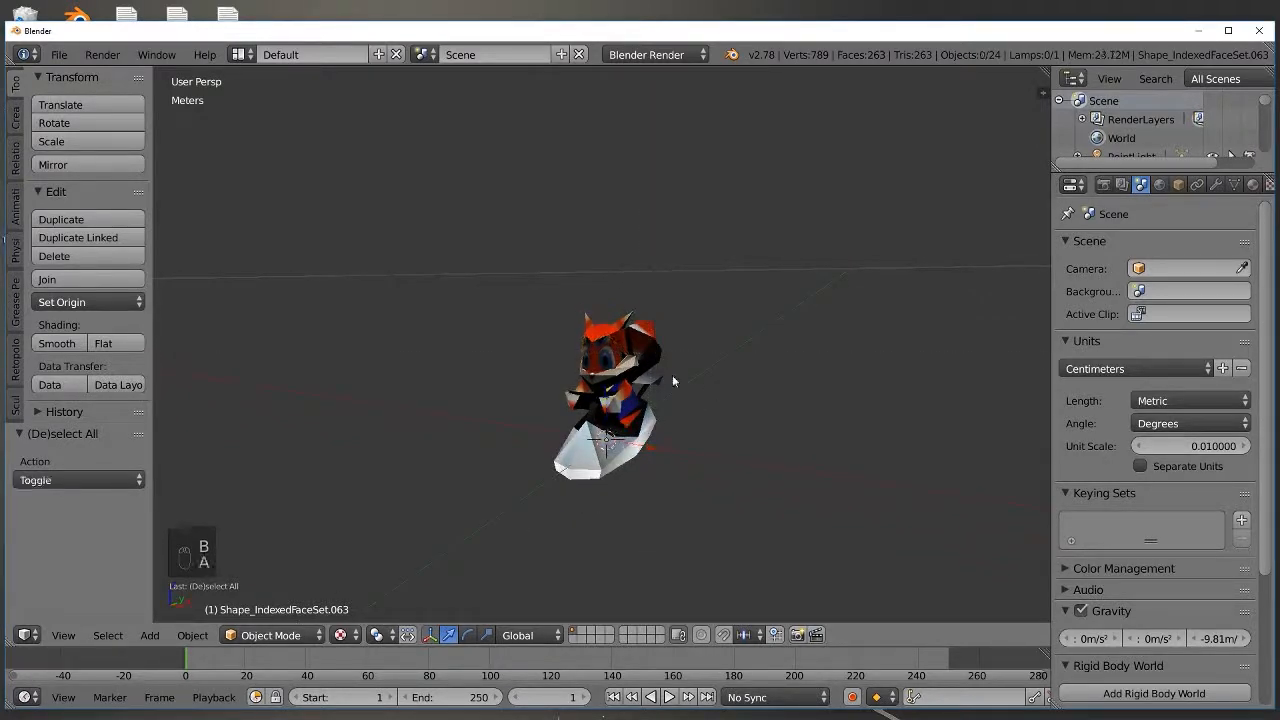
key("b")
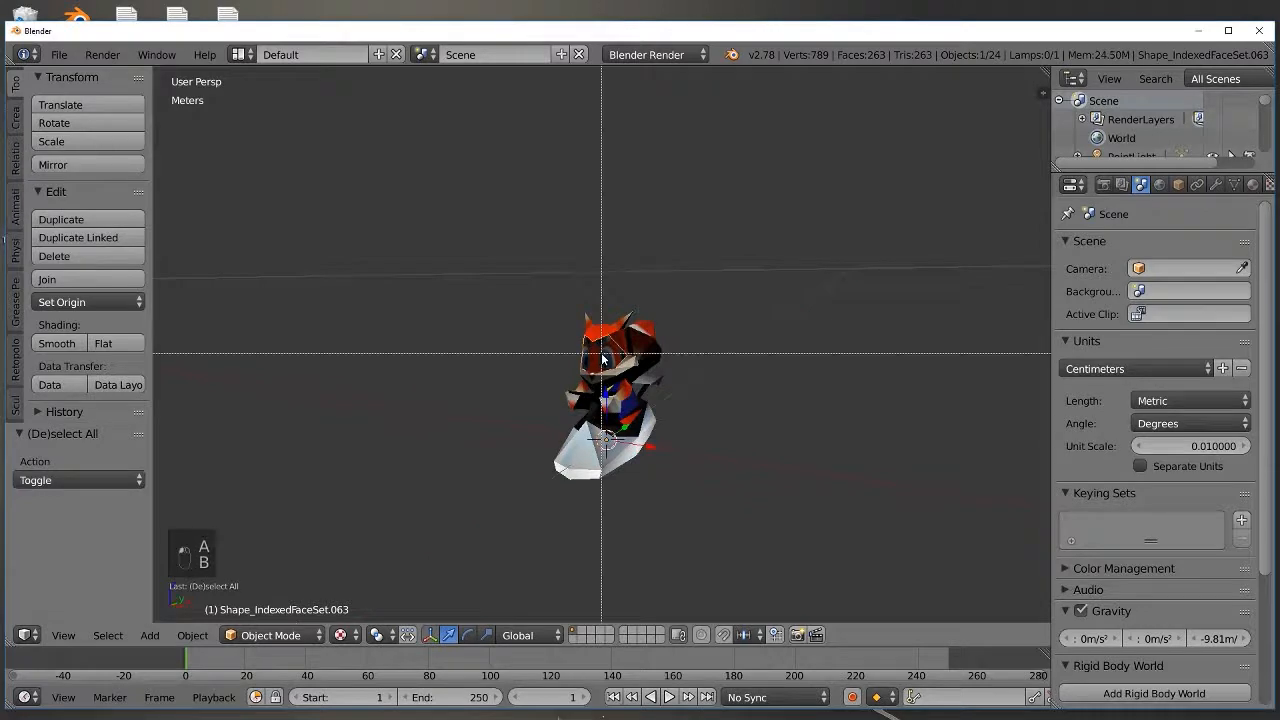
mouse_move(603, 358)
left_mouse_down()
mouse_move(479, 270)
mouse_move(812, 534)
left_mouse_up()
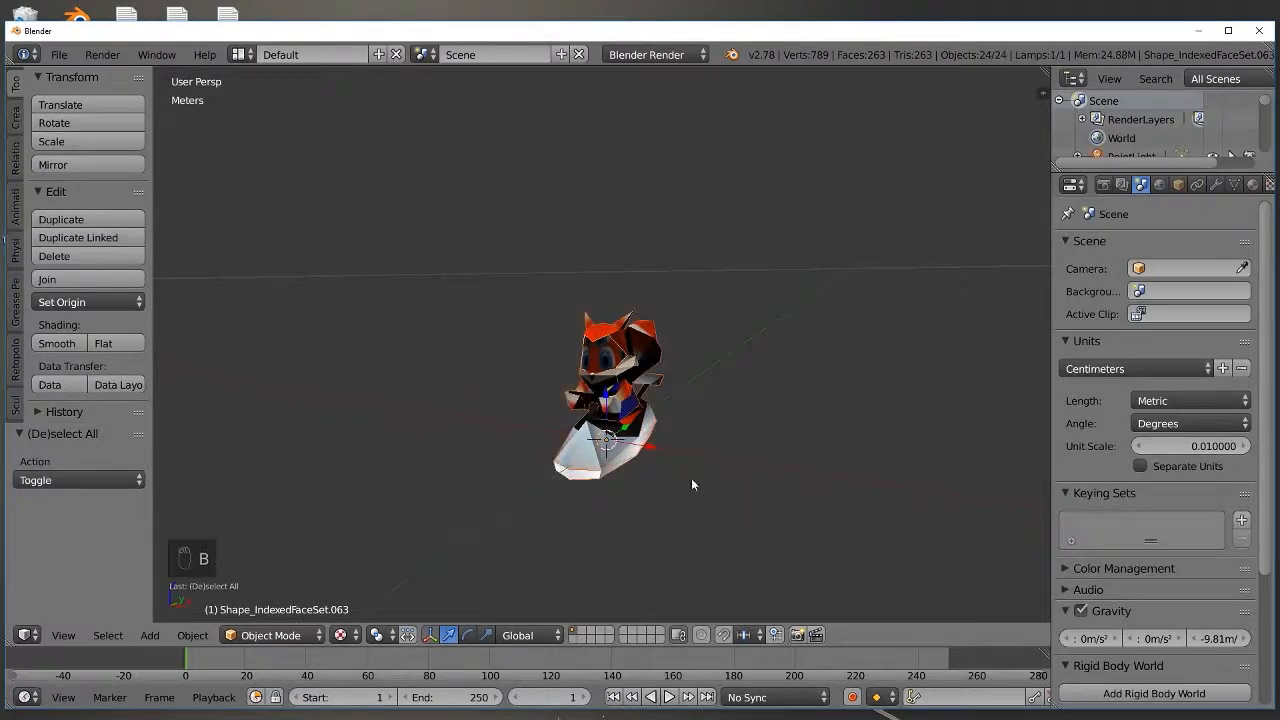
scroll(695, 480, "up", 1)
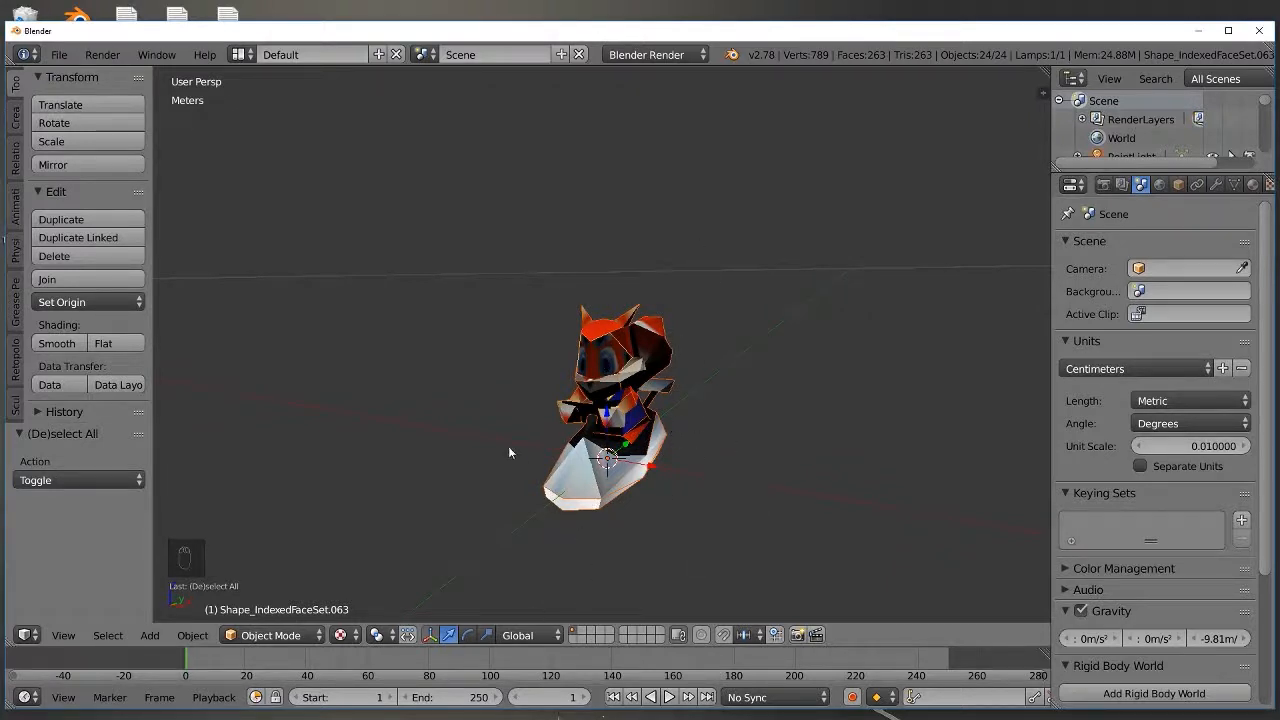
key("ctrl+j")
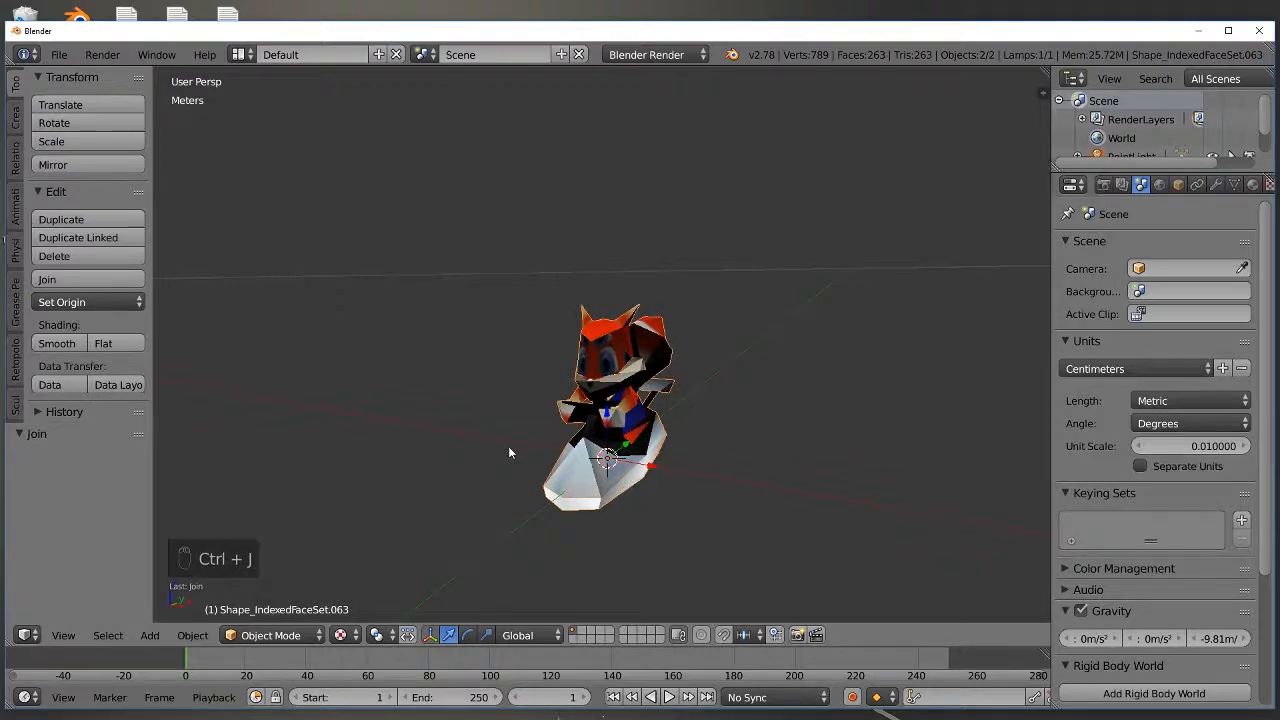
Step: Enter Edit Mode on the joined character mesh with face selection
key("Tab")
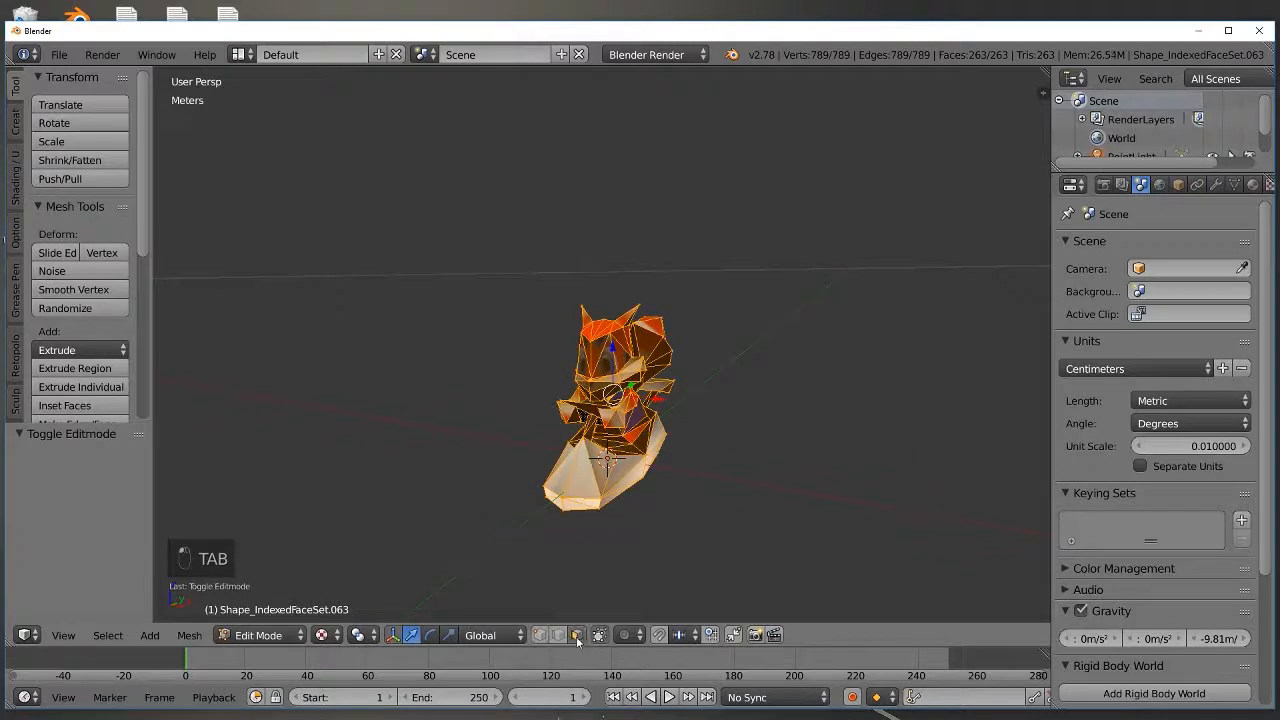
left_click(258, 635)
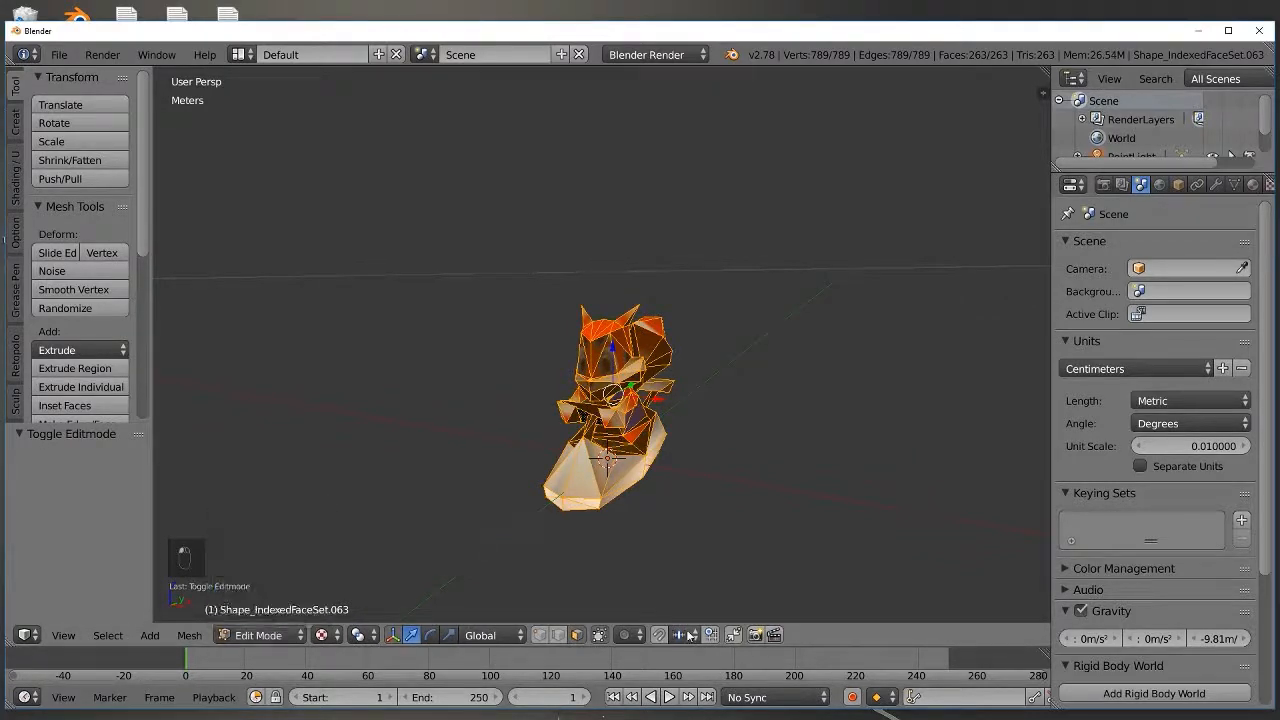
scroll(703, 314, "up", 2)
Step: Try moving a single forehead face away from the head to test its connection, and cancel the move
right_click(604, 368)
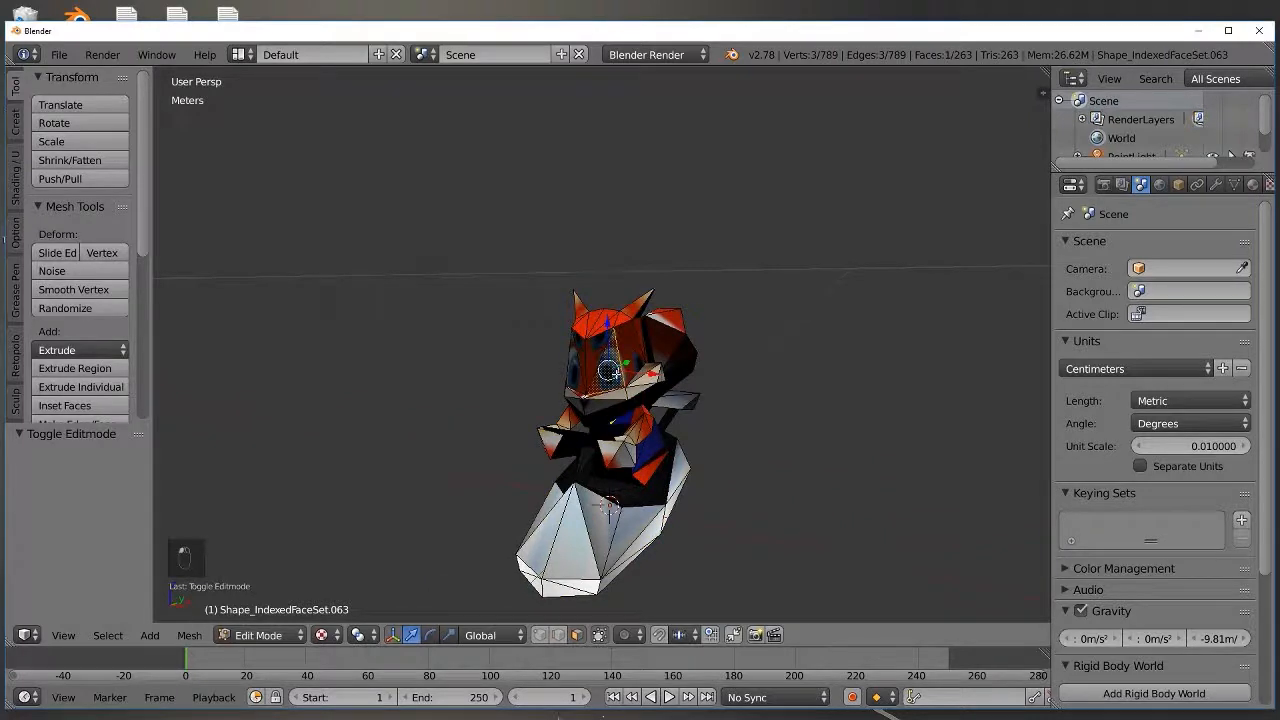
key("g")
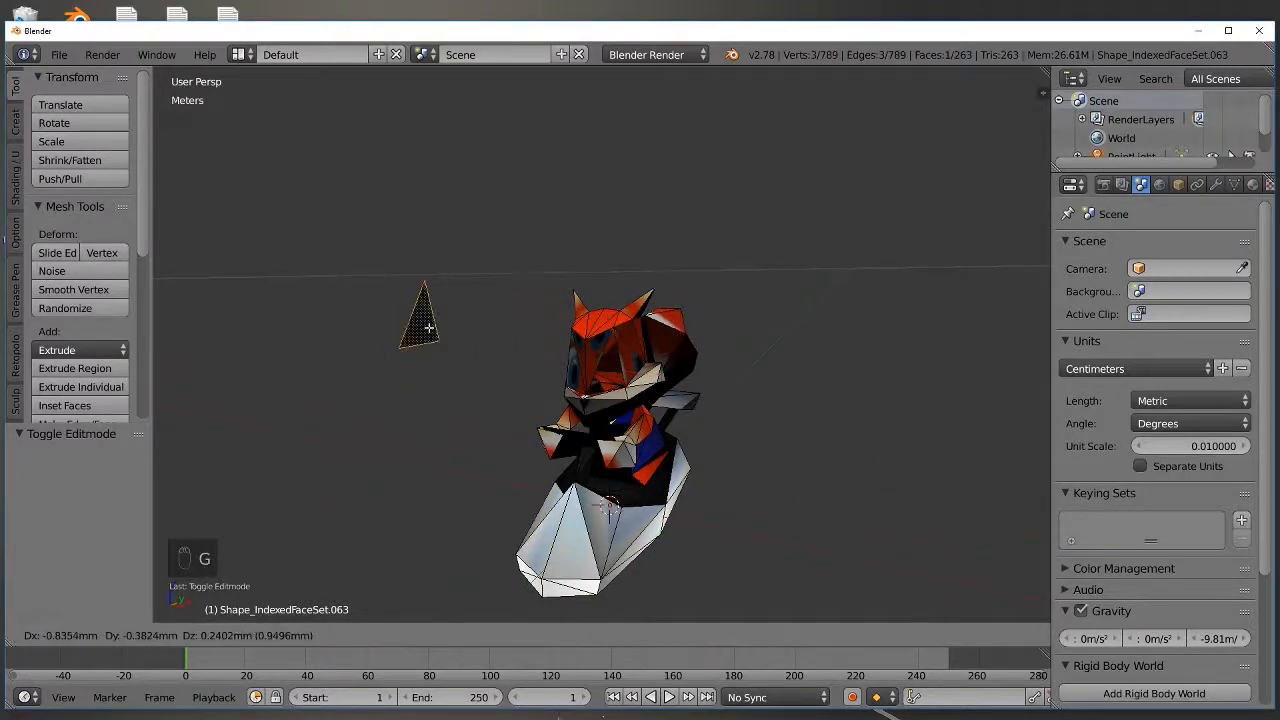
right_click(429, 327)
middle_click_drag(606, 342, 686, 357)
scroll(761, 416, "down", 3)
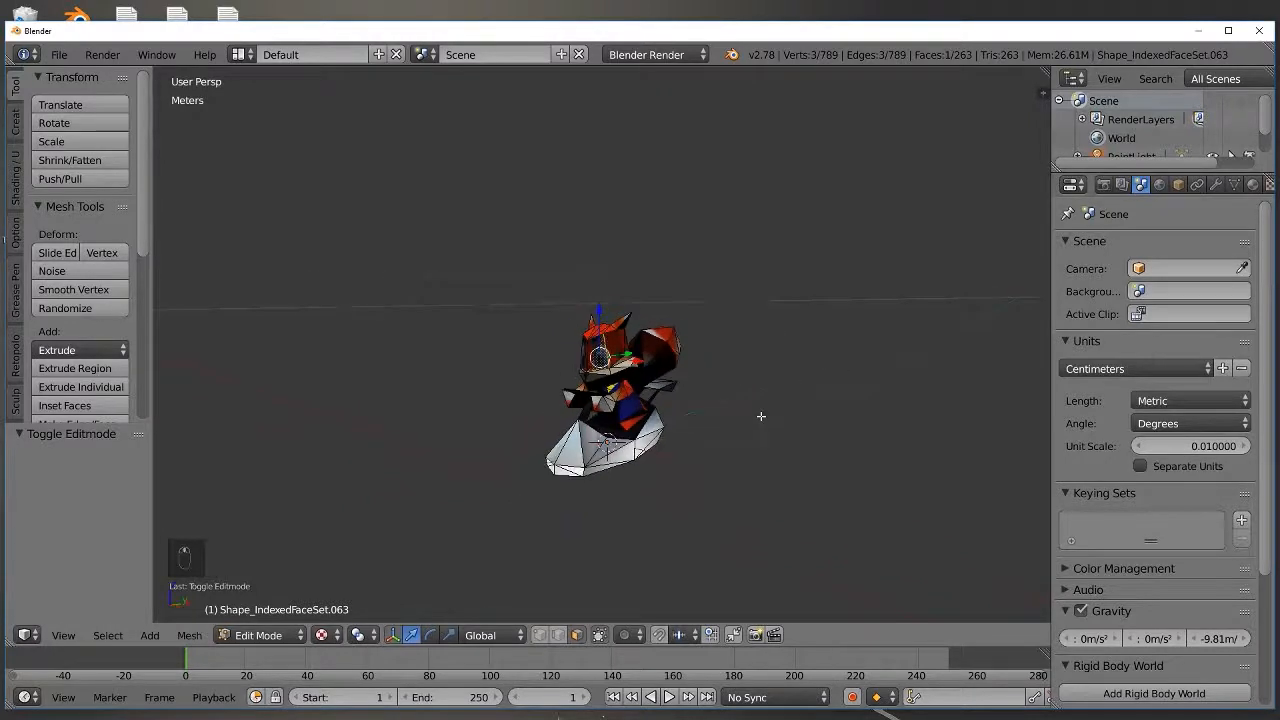
Step: Select the entire character mesh and merge its duplicate vertices with Remove Doubles
scroll(757, 417, "up", 3)
scroll(751, 418, "down", 2)
key("a")
key("a")
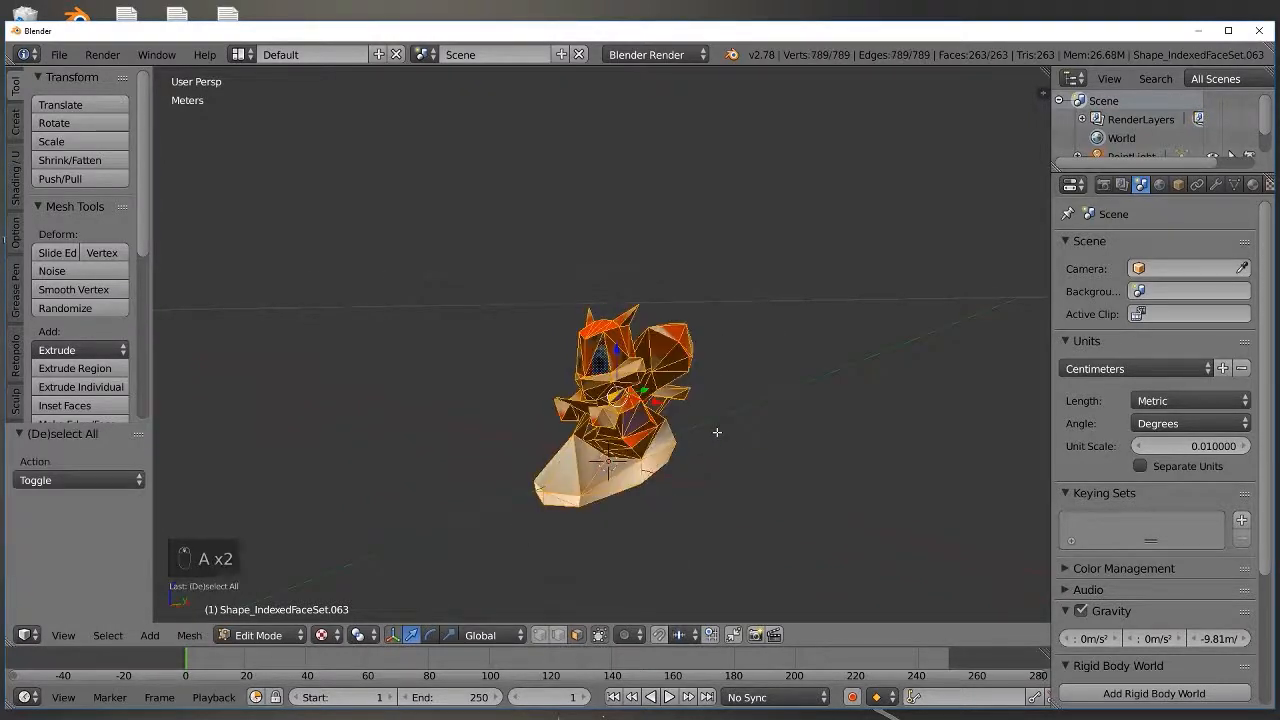
scroll(705, 432, "up", 1)
key("space")
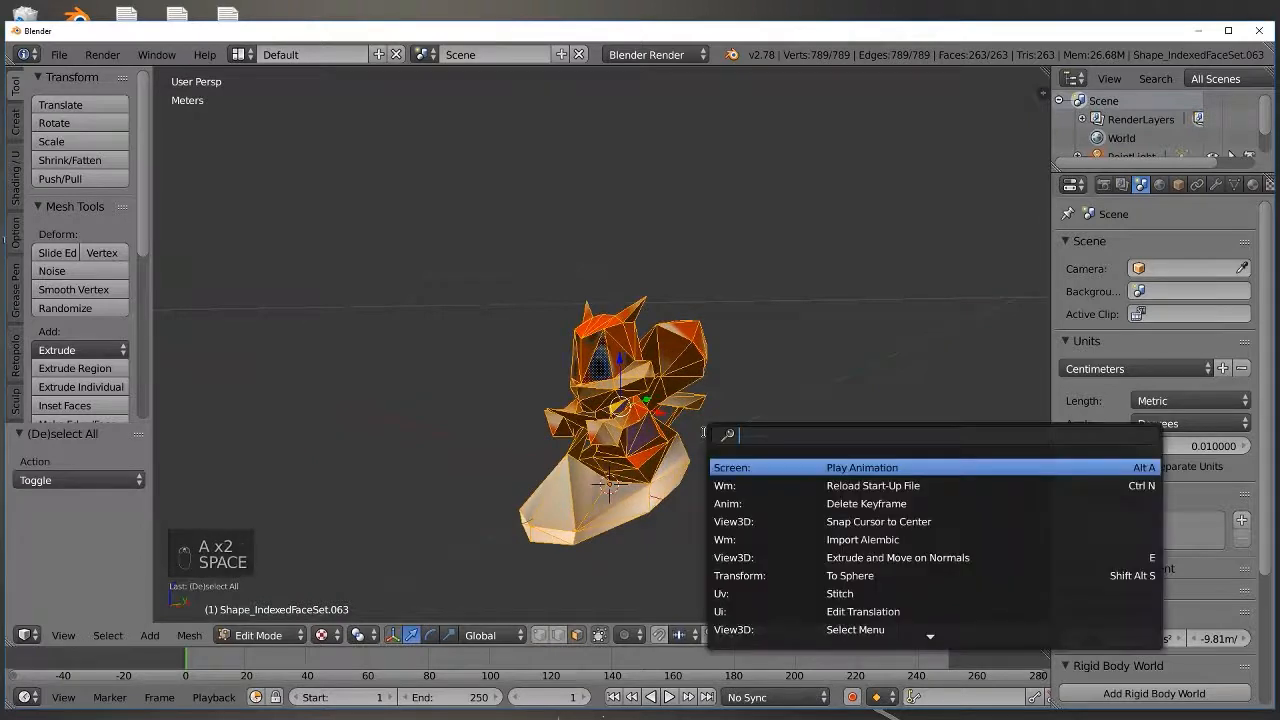
type("remove do")
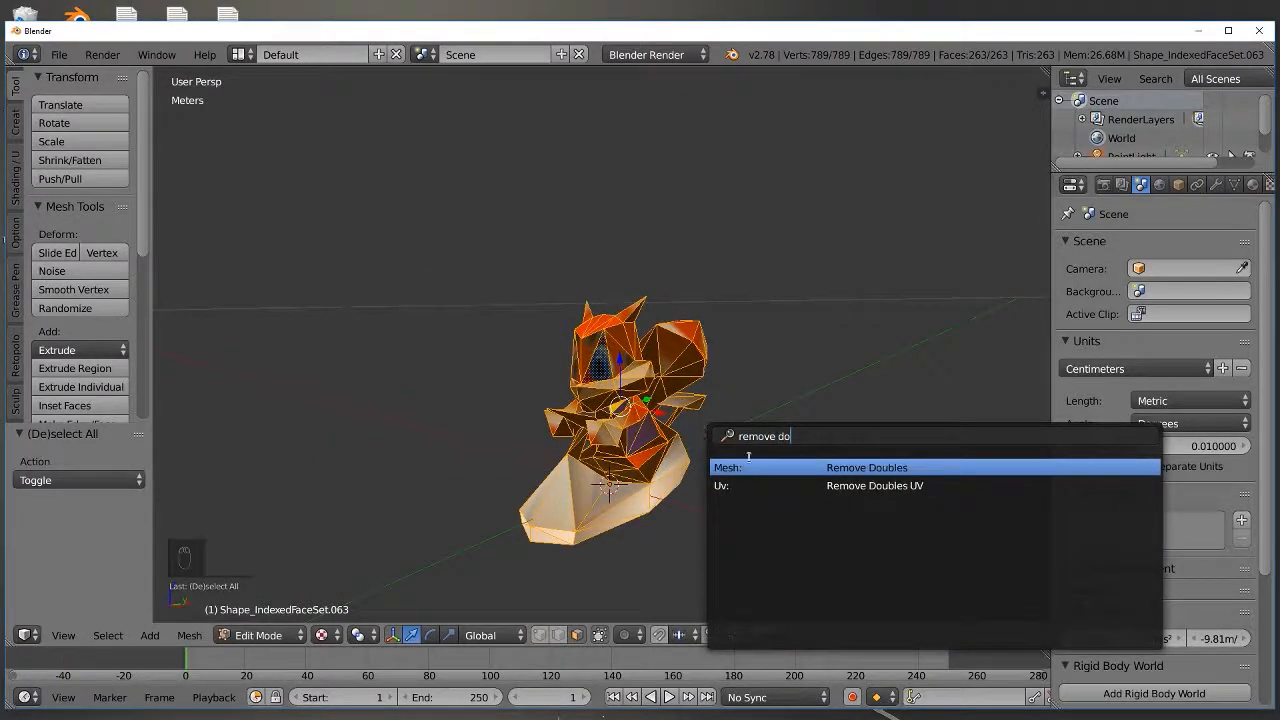
left_click(920, 467)
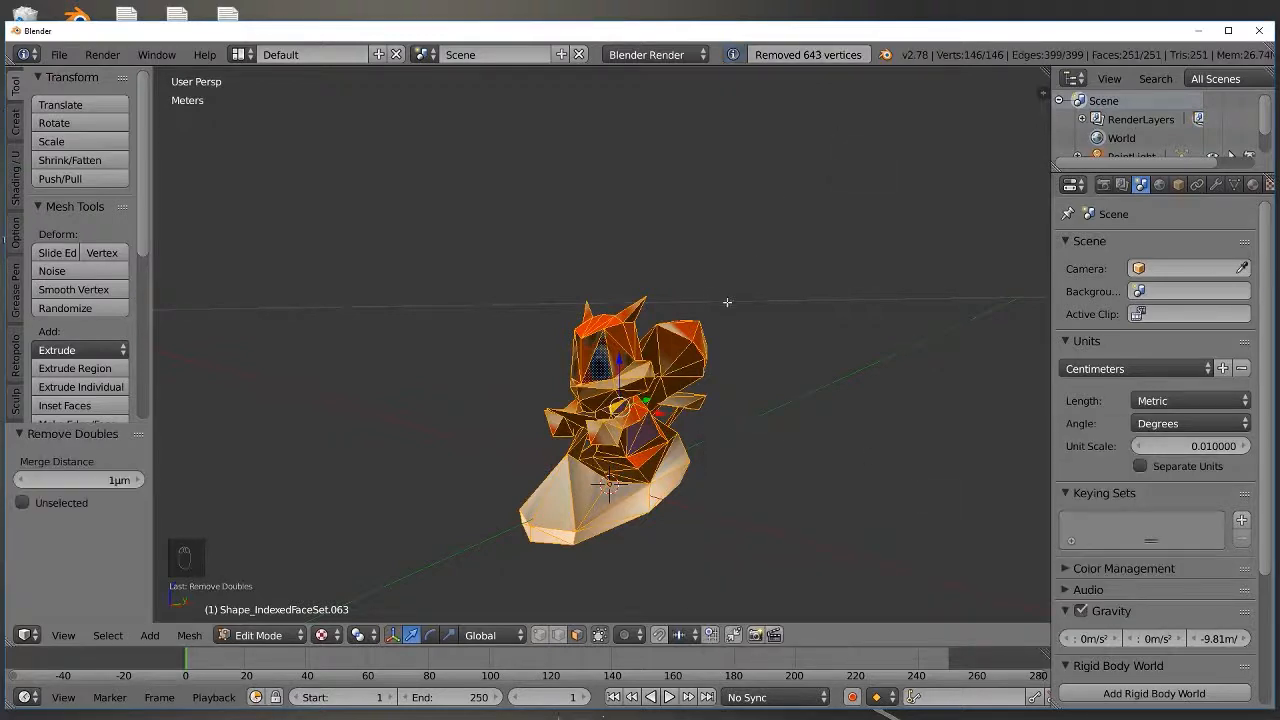
scroll(657, 343, "up", 3)
scroll(666, 345, "down", 2)
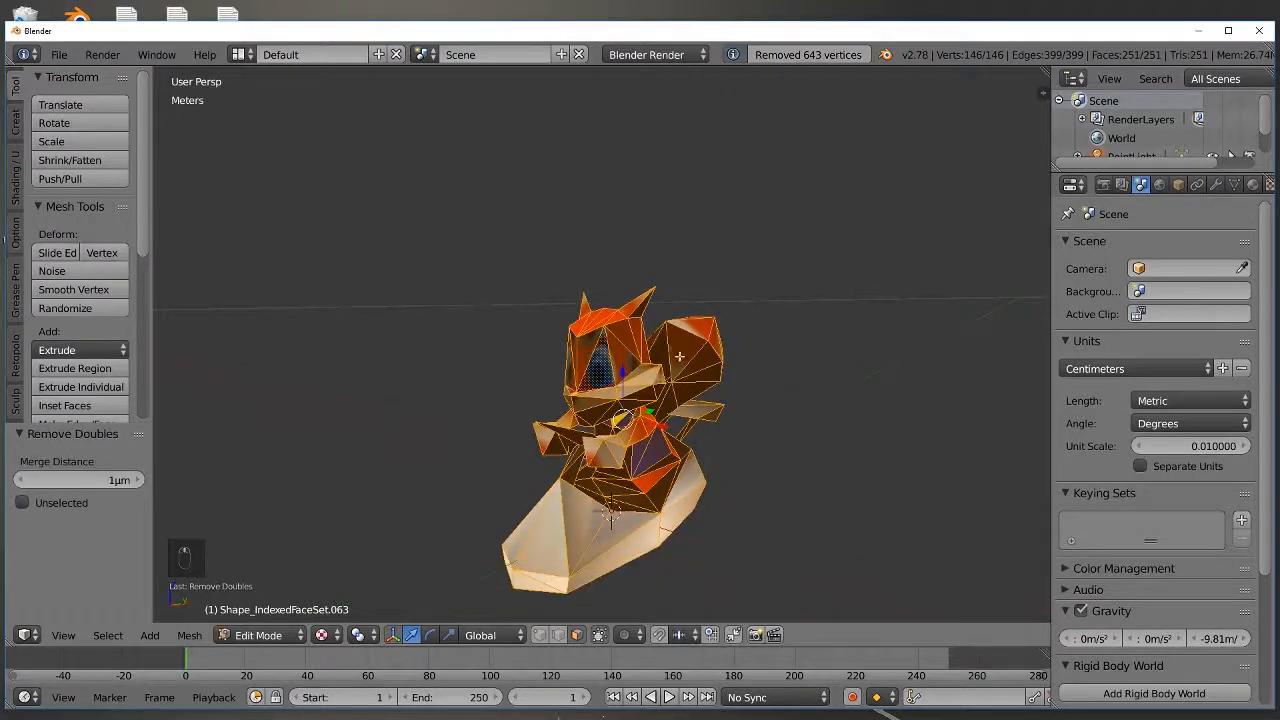
Step: Try moving the forehead face again on the merged mesh, and cancel the move
right_click(599, 366)
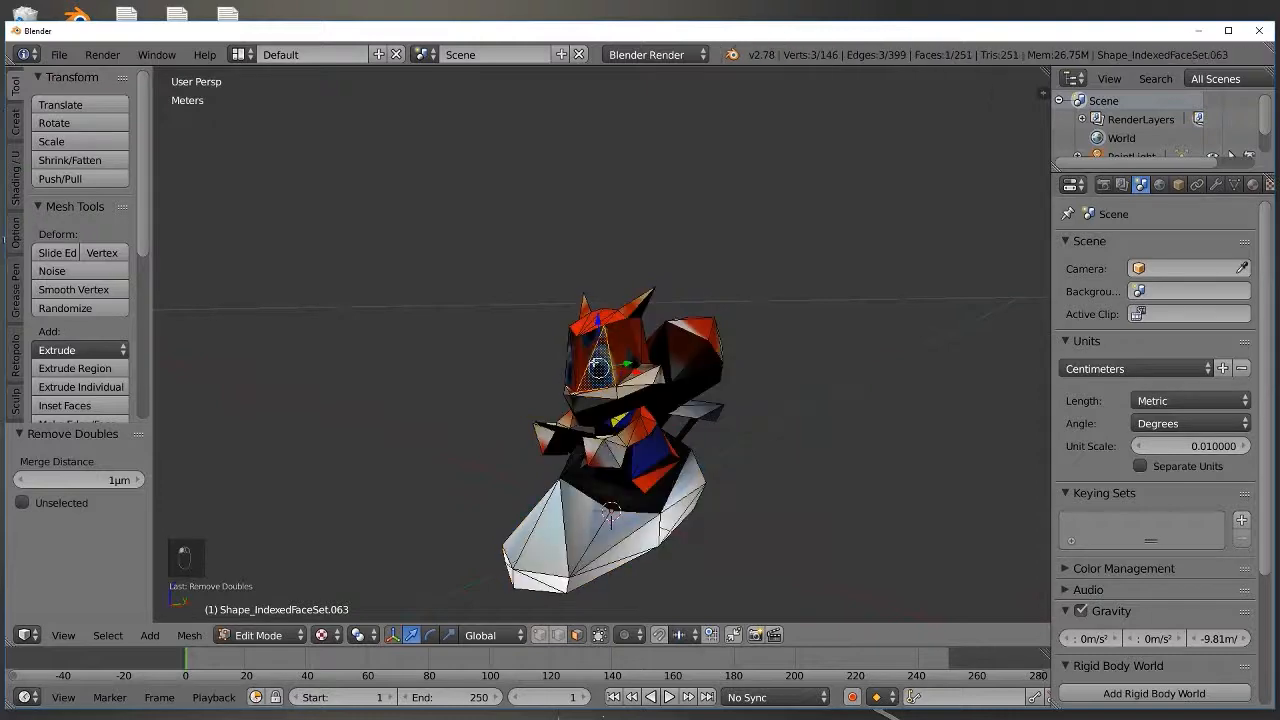
key("g")
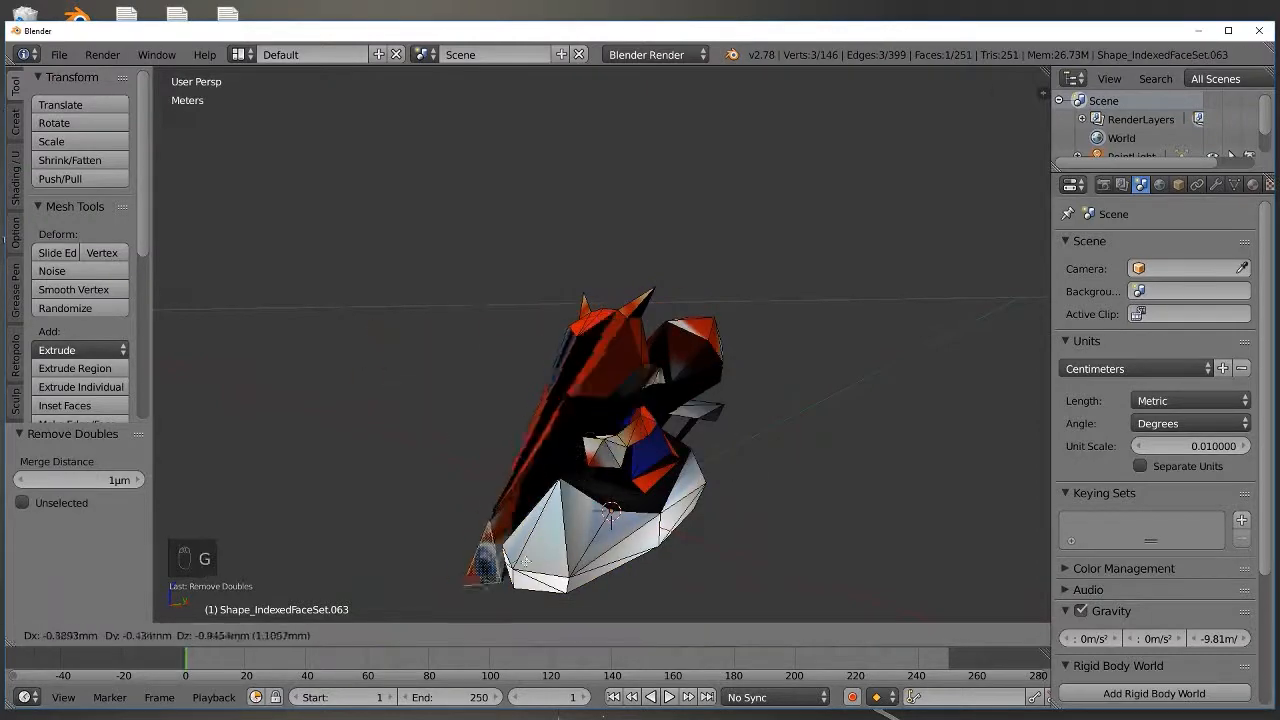
right_click(843, 432)
middle_click_drag(843, 432, 714, 357)
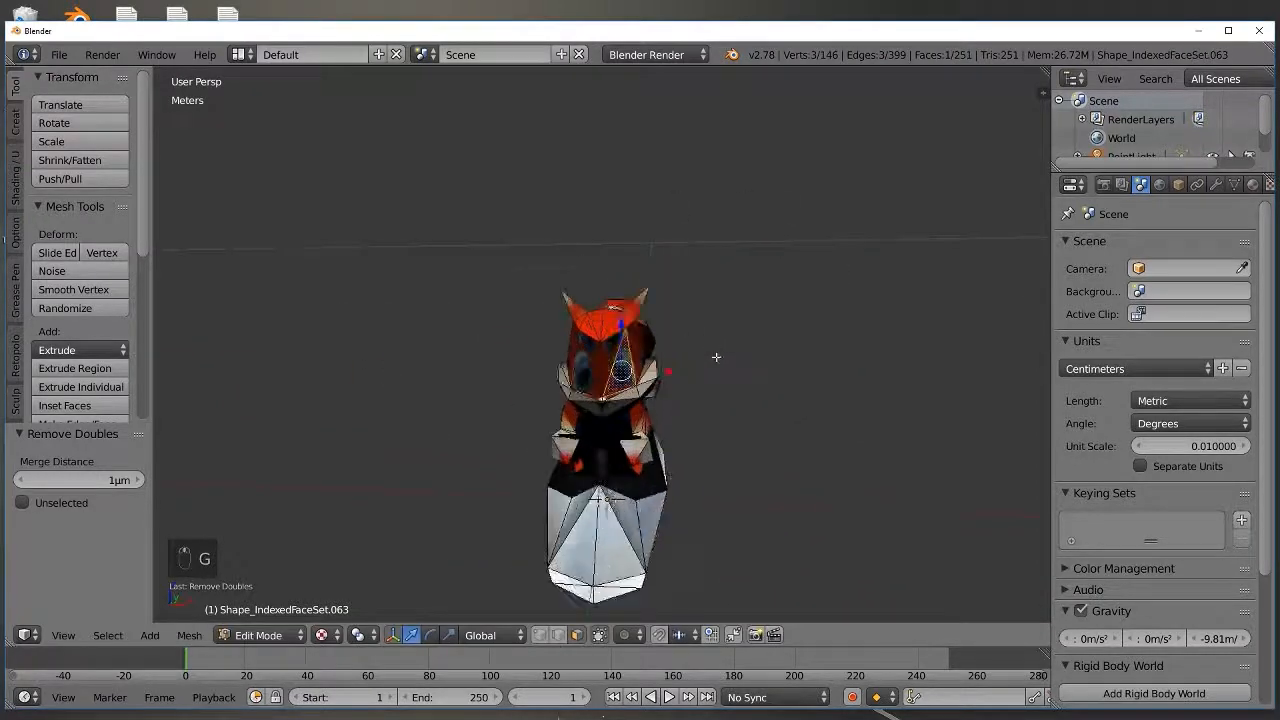
Step: Split the 3D view into two side-by-side areas and set the new area to the UV/Image Editor
scroll(660, 350, "up", 3)
middle_click_drag(636, 344, 667, 353)
scroll(668, 347, "down", 3)
scroll(642, 358, "up", 2)
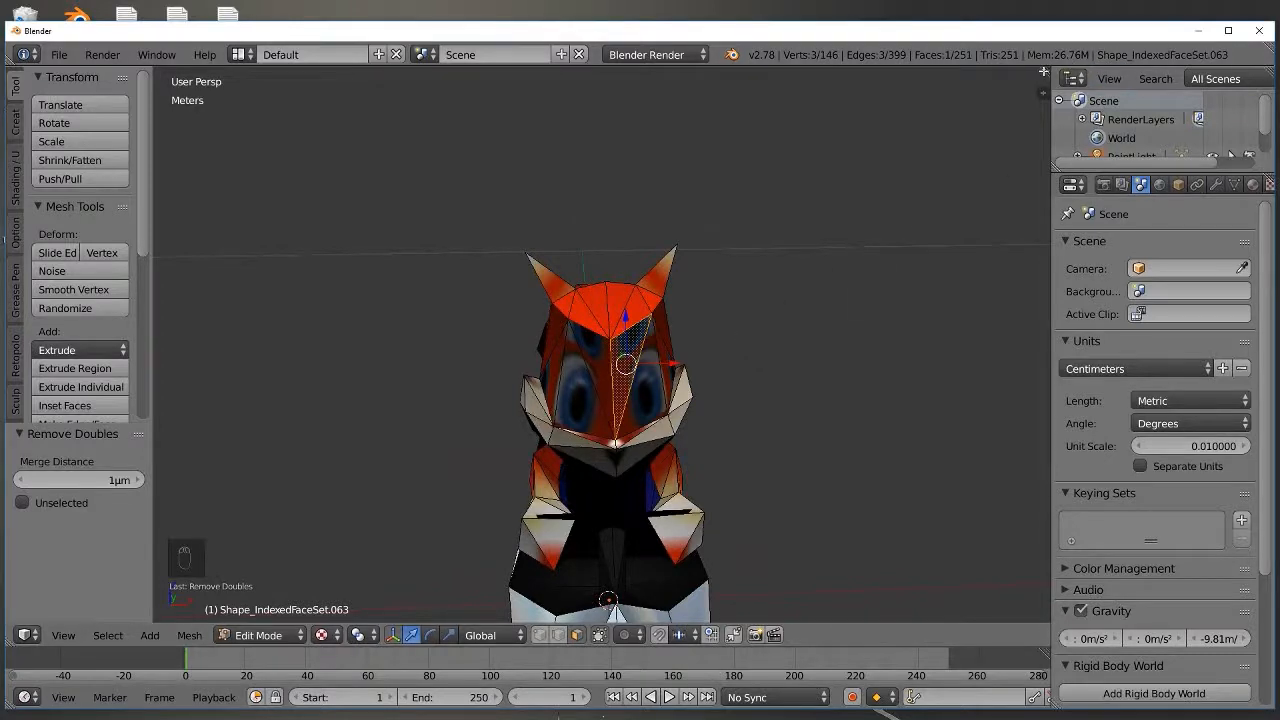
left_click_drag(1043, 72, 594, 150)
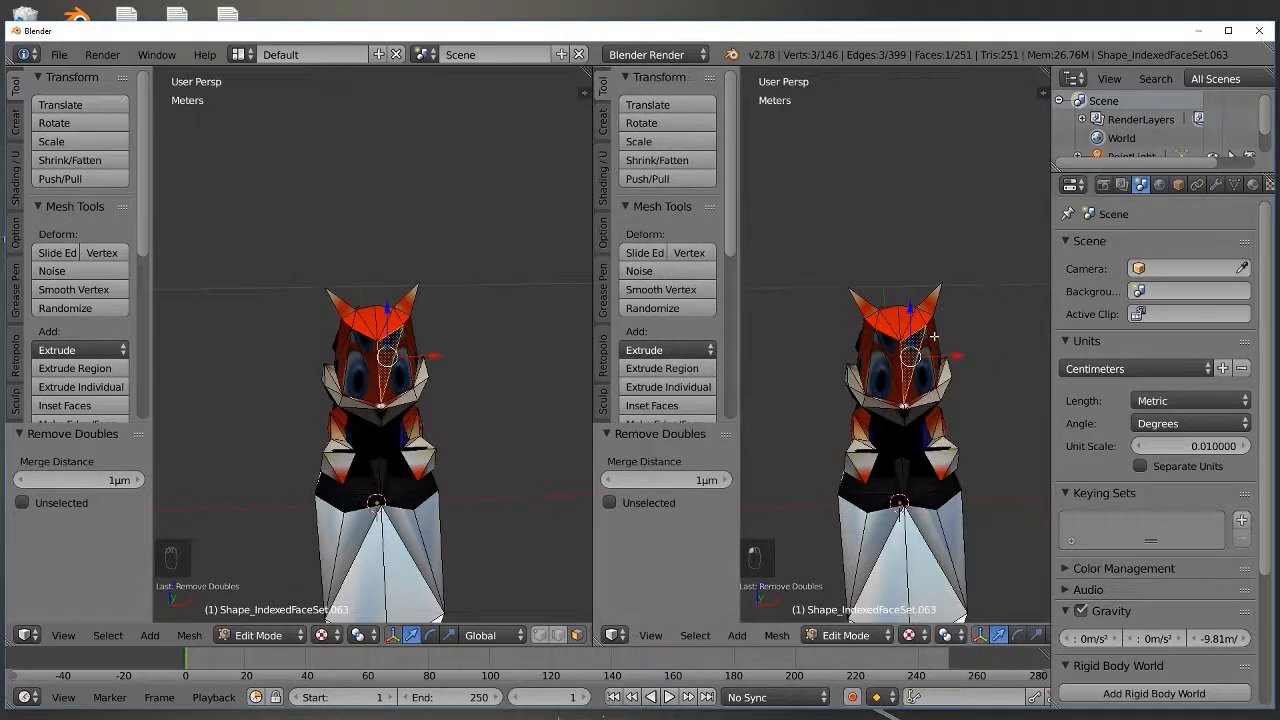
left_click(602, 636)
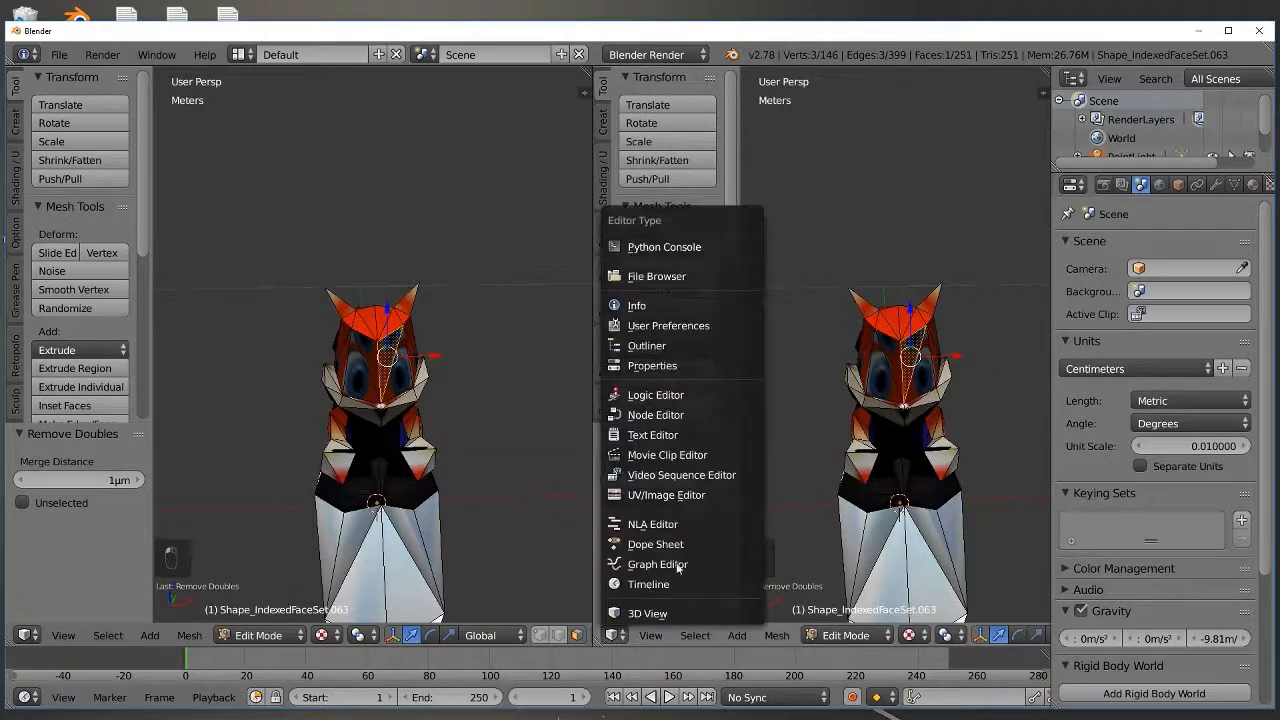
left_click(660, 491)
Step: Add the neighbouring forehead face between the eyes to the selection and border-select the UVs of both faces over the eye texture
scroll(797, 362, "up", 3)
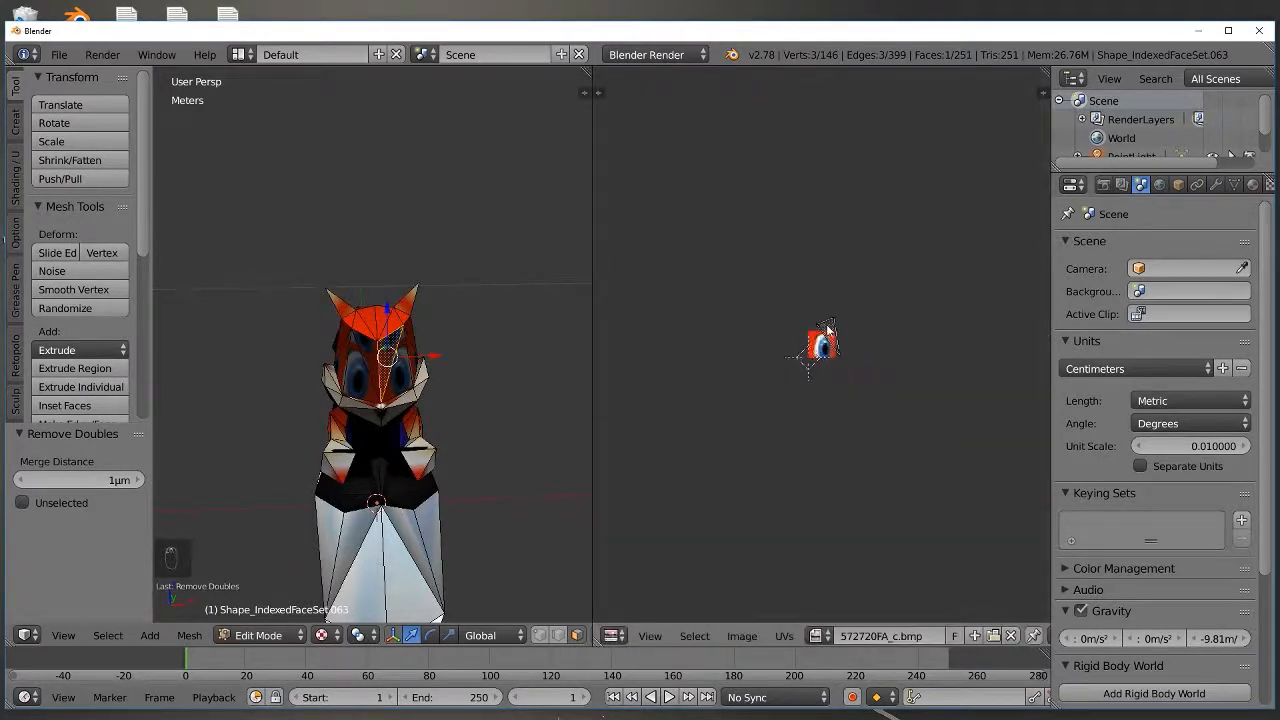
scroll(382, 335, "up", 2)
scroll(808, 350, "down", 2)
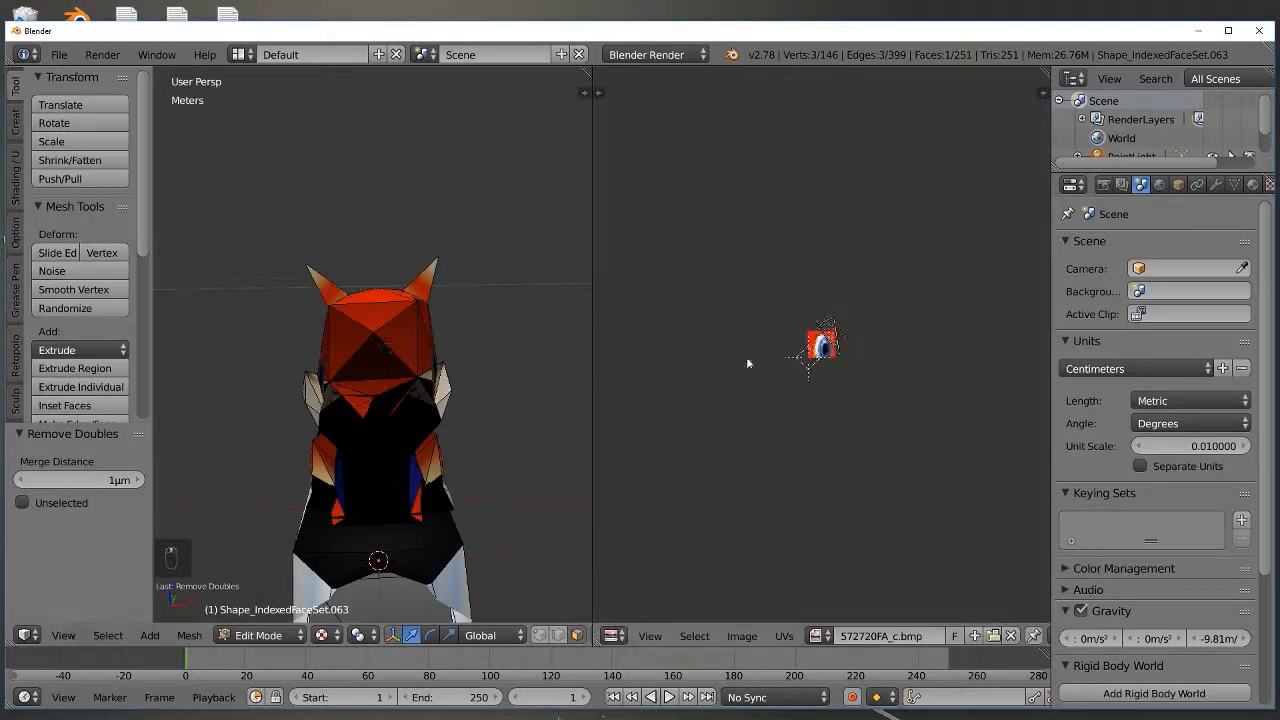
middle_click_drag(440, 394, 894, 374)
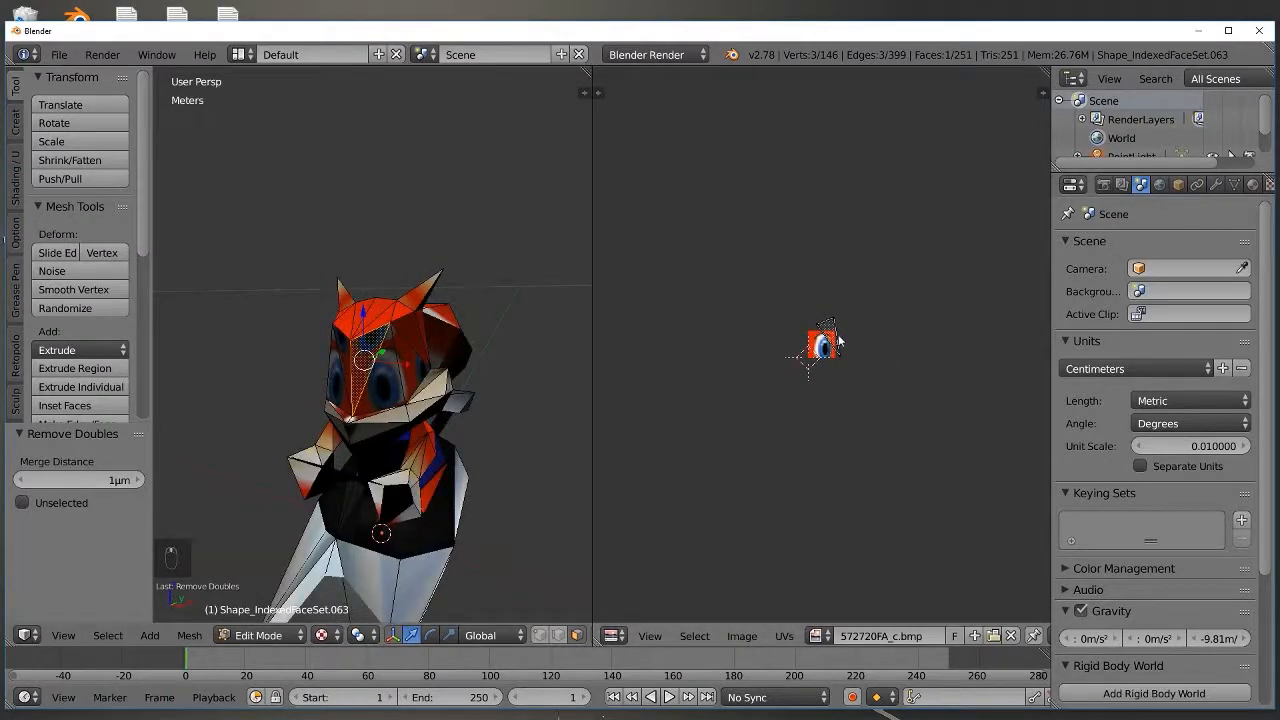
right_click(343, 346, "shift")
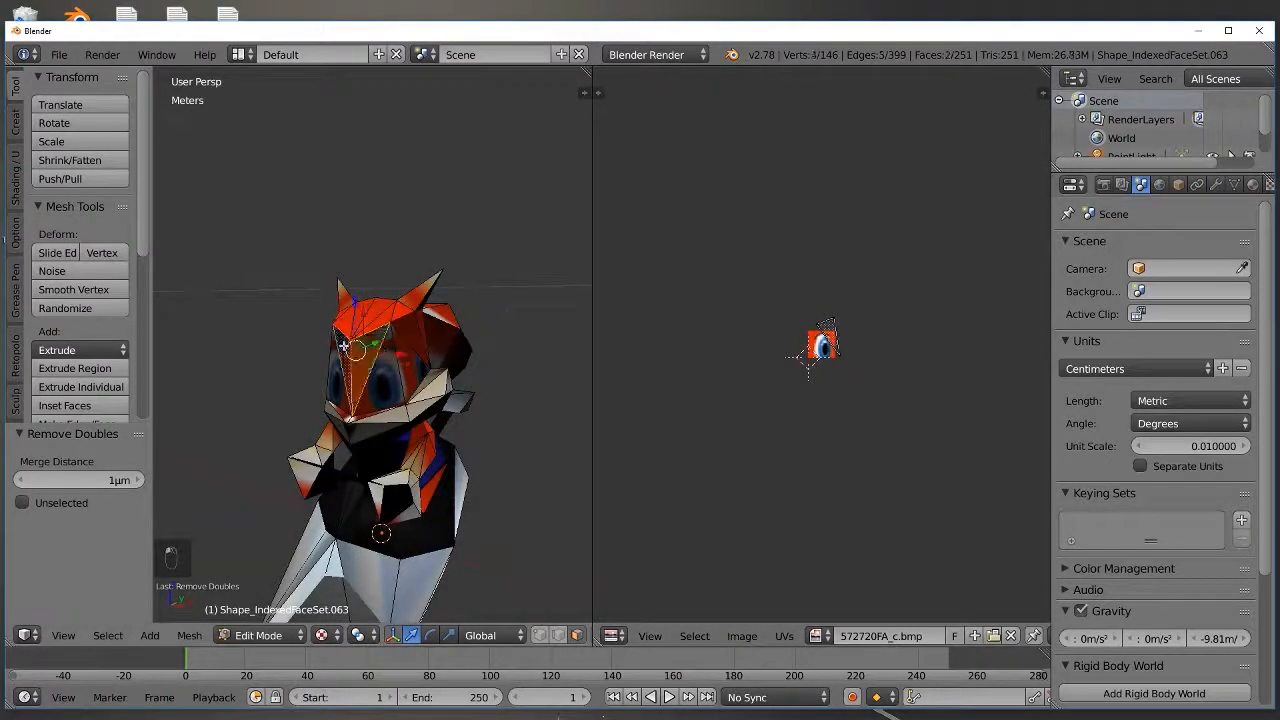
key("a")
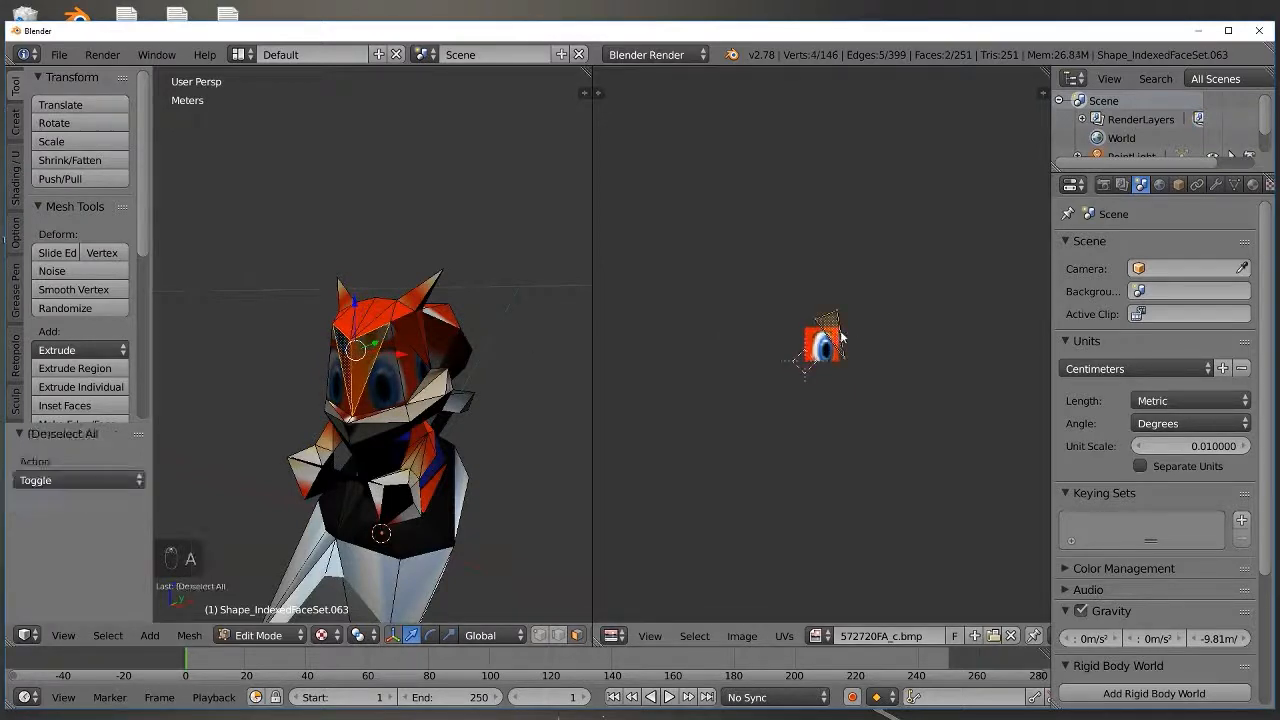
key("a")
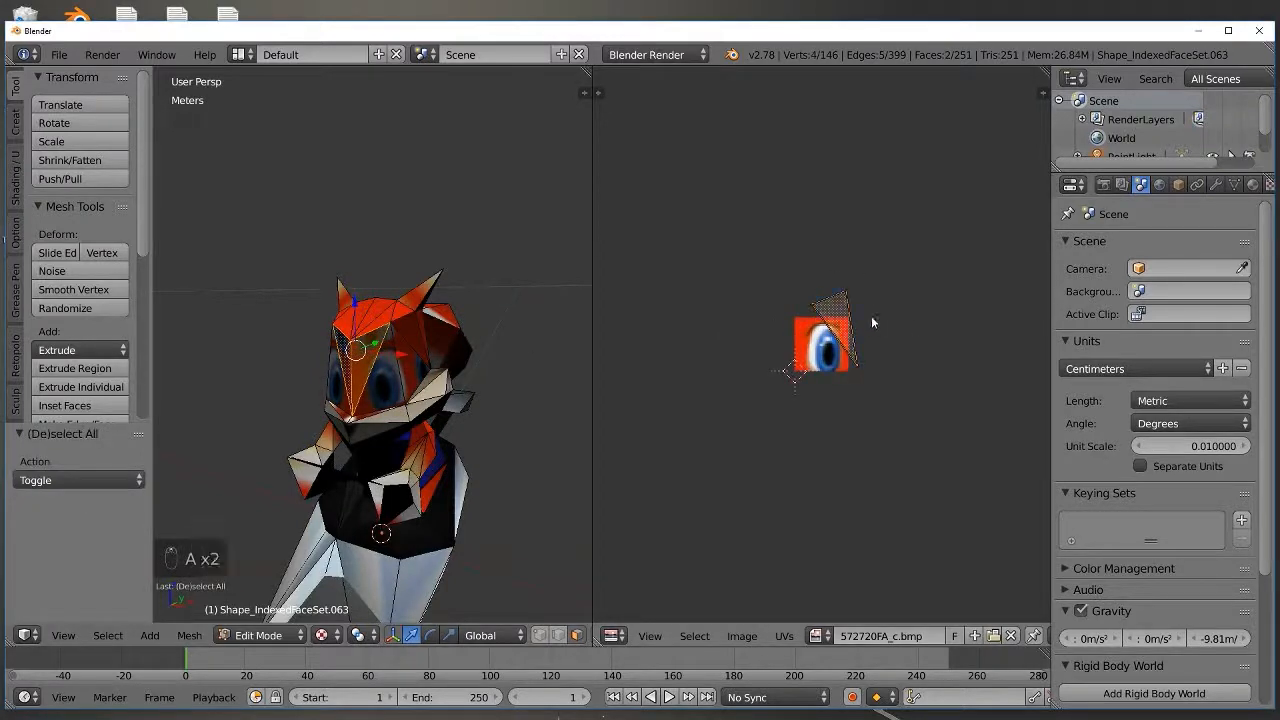
key("b")
left_click_drag(766, 263, 970, 424)
scroll(898, 364, "up", 3)
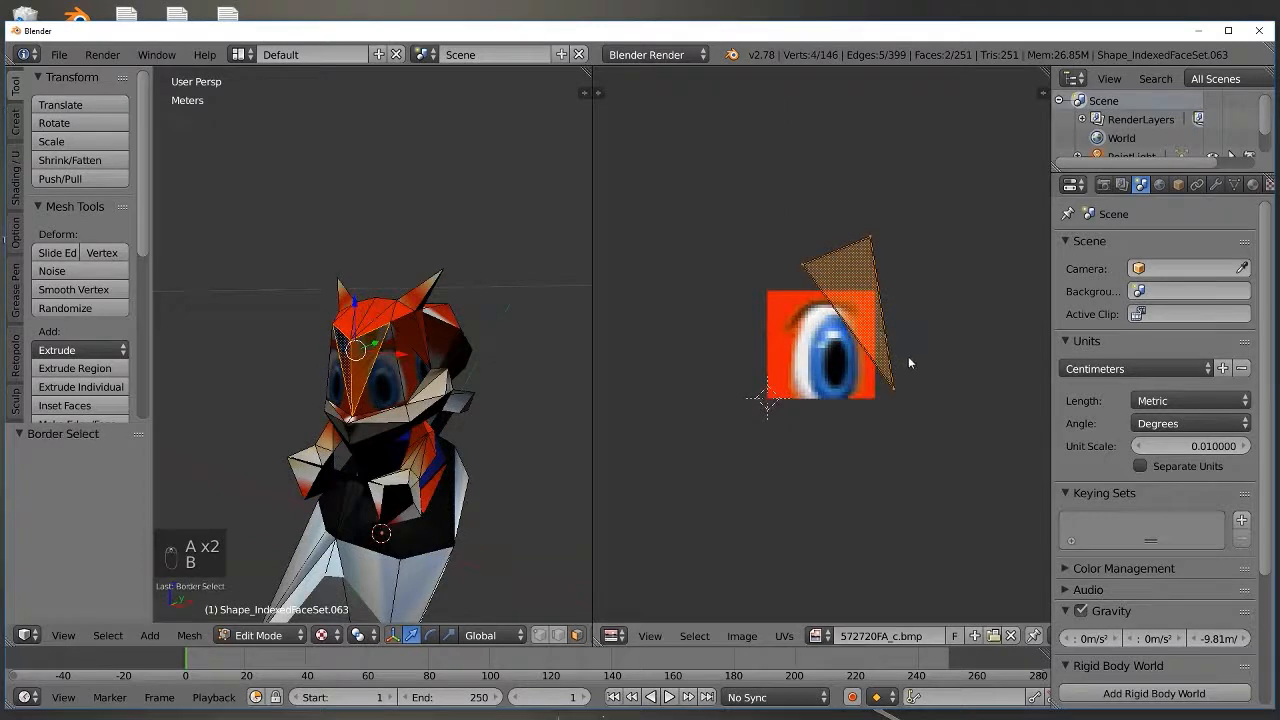
Step: Scale the forehead UVs to about 0.43, then move and rotate them onto the plain red strip beside the eye
key("s")
left_click(878, 320)
key("g")
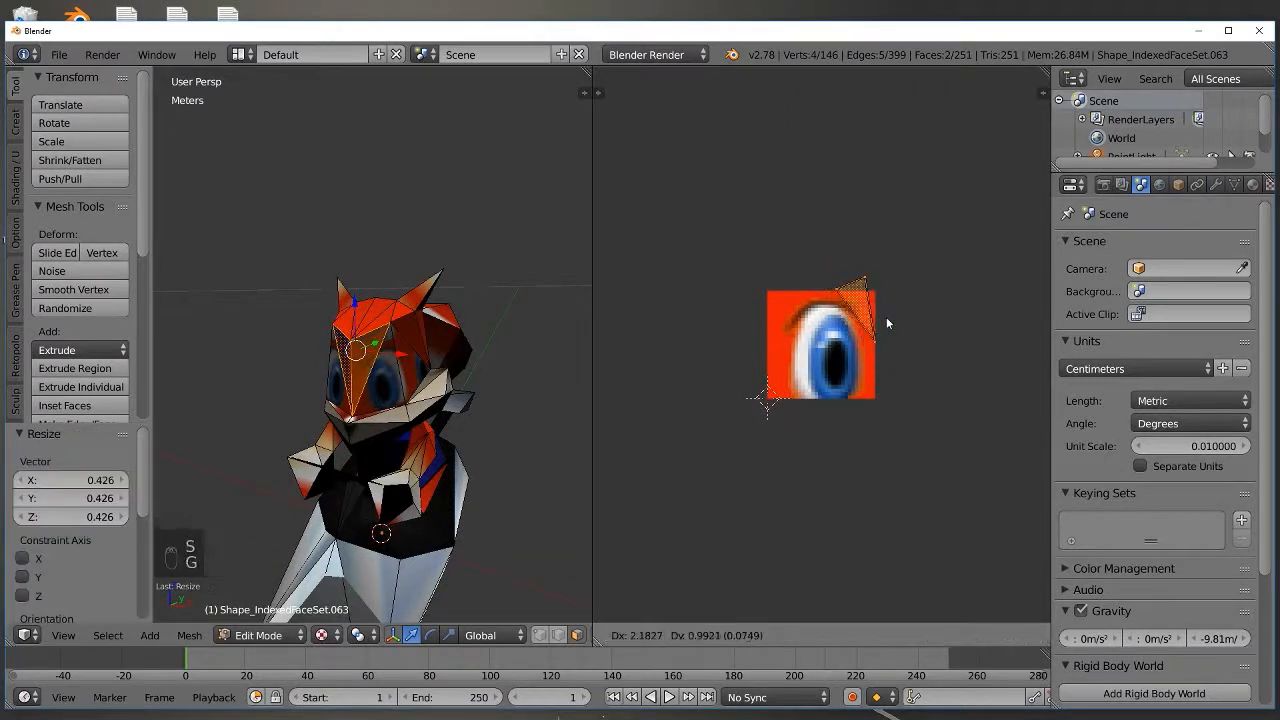
left_click(768, 362)
scroll(768, 362, "up", 3)
key("r")
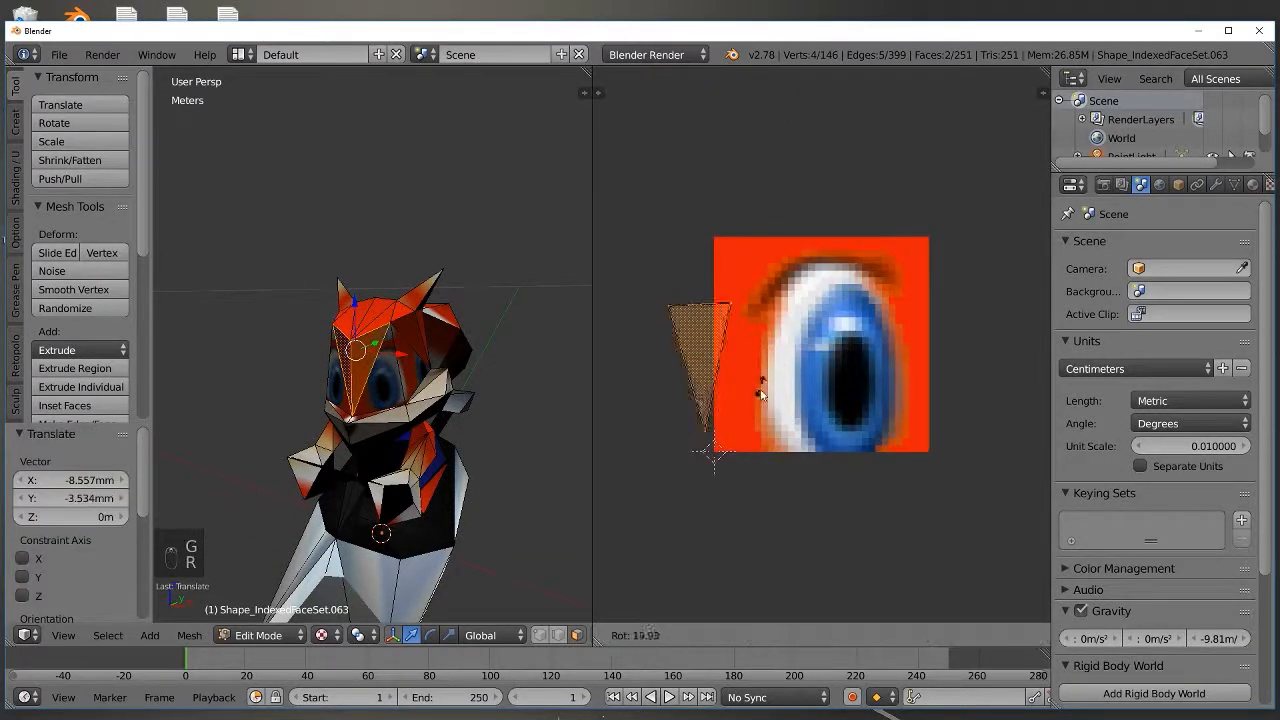
left_click(755, 398)
key("g")
left_click(797, 395)
key("r")
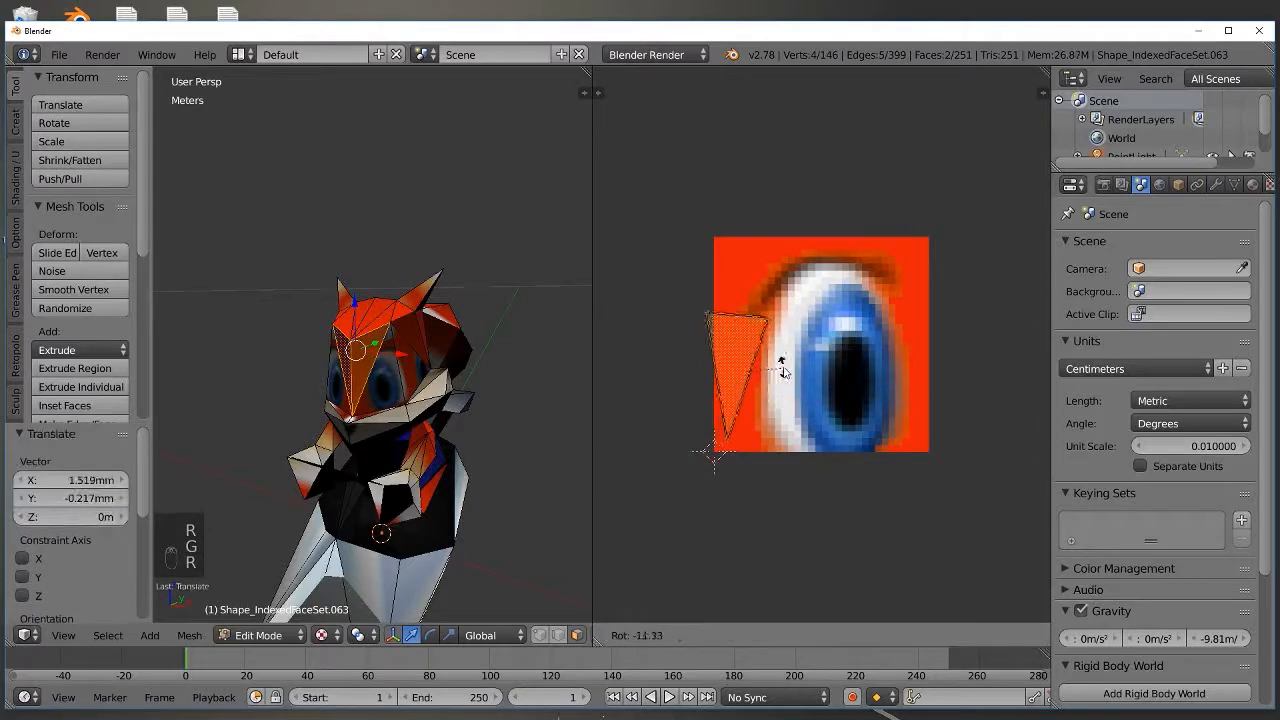
left_click(779, 372)
Step: Select the two outer side faces flanking the eyes and scale all their UVs to about 0.46
right_click(391, 398)
middle_click_drag(391, 398, 305, 358)
right_click(359, 362)
right_click(409, 366, "shift")
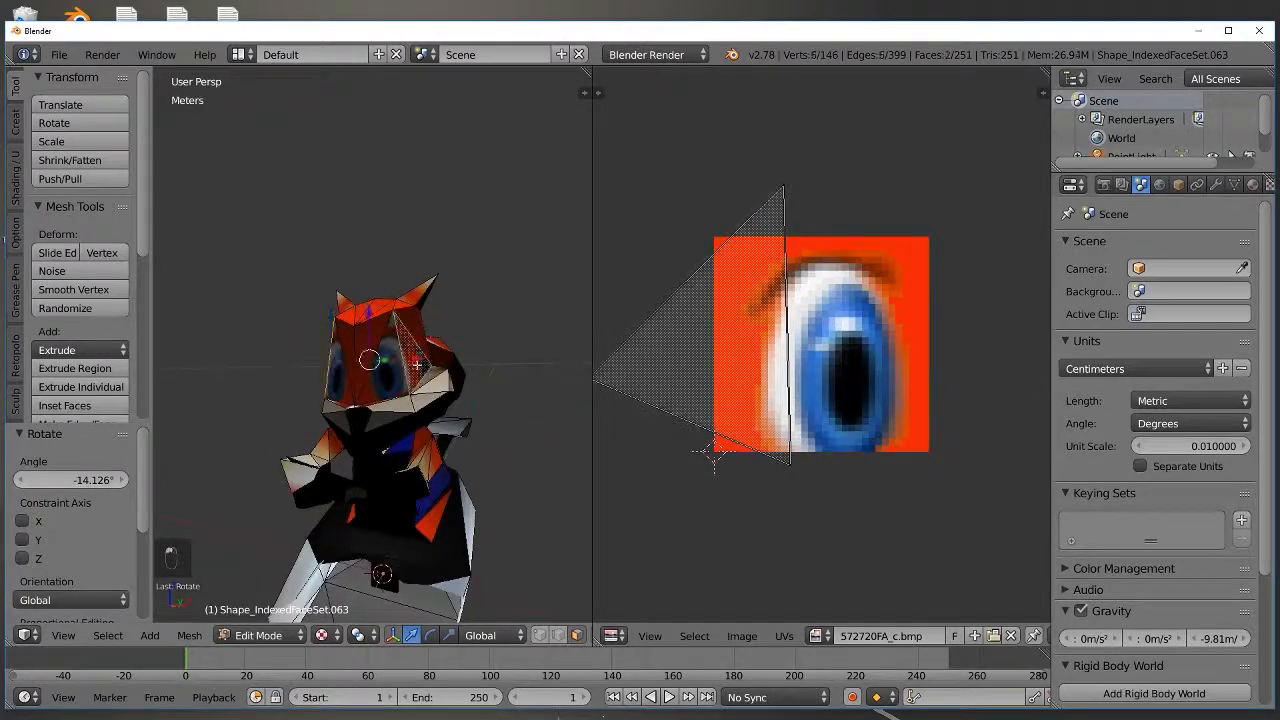
key("s")
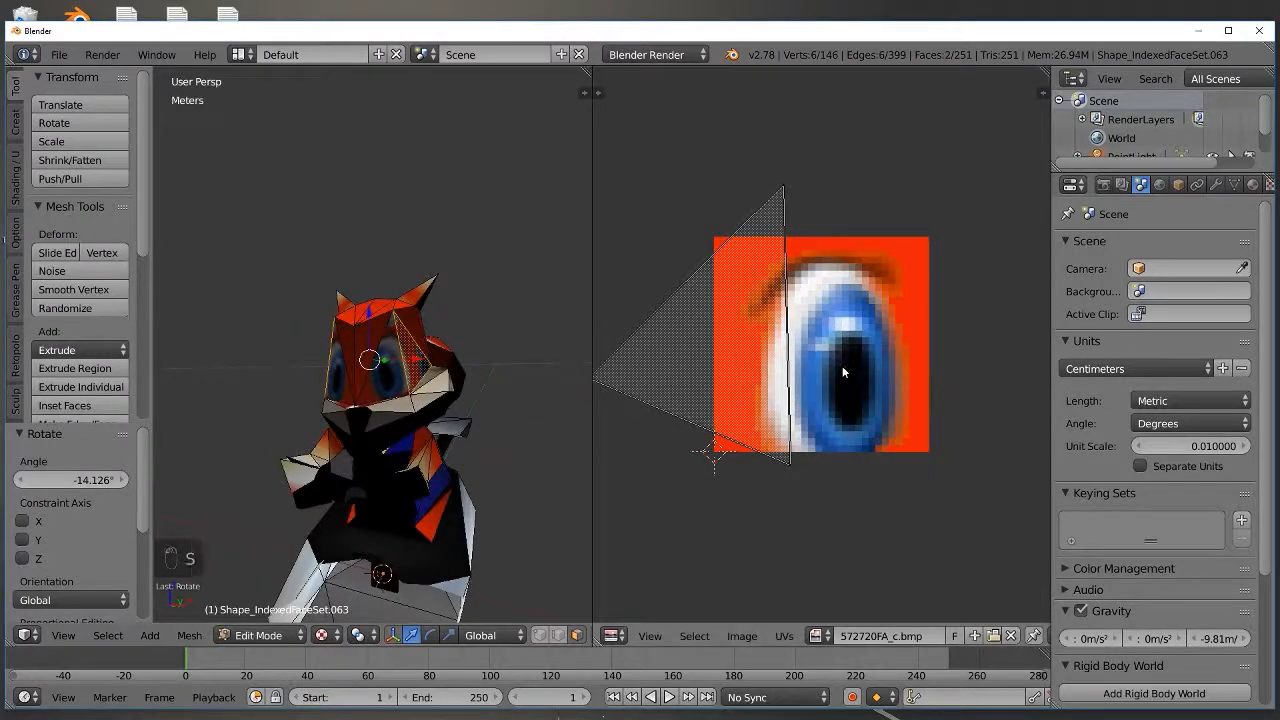
key("a")
key("s")
left_click(760, 350)
Step: Rotate the side-face UVs, shrink them further, and move them onto the plain red strip beside the eye
key("r")
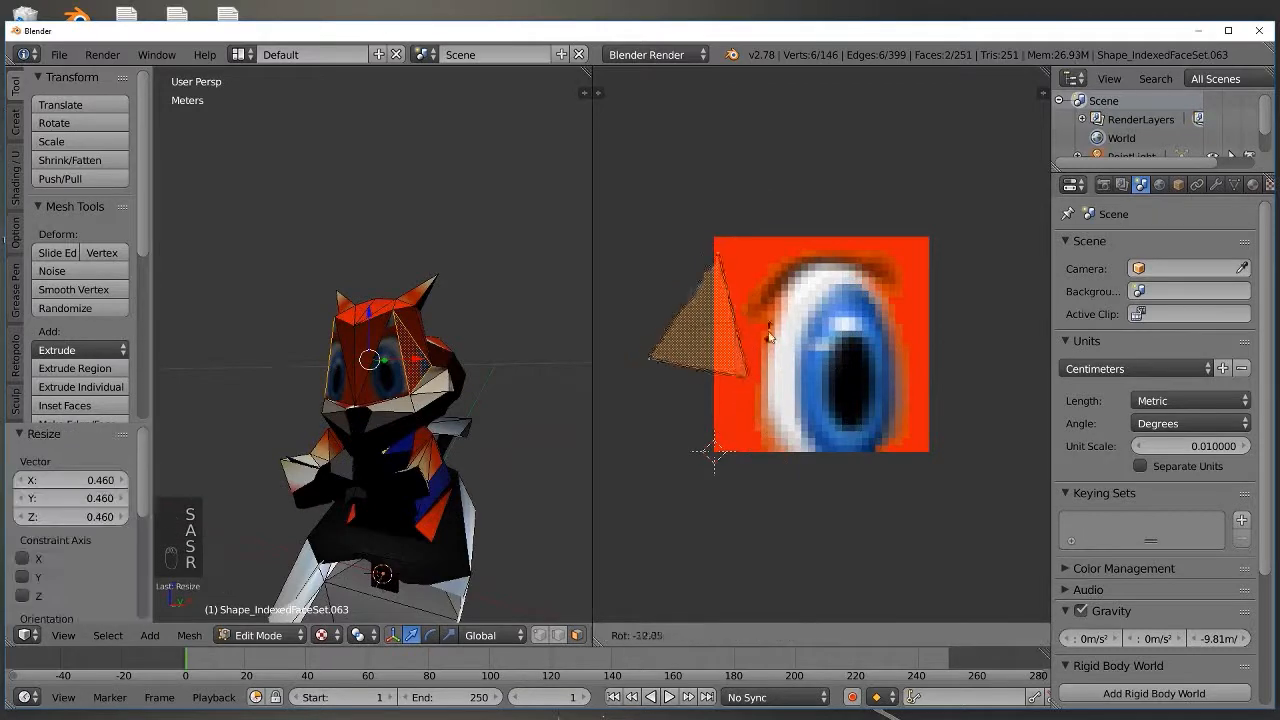
left_click(752, 315)
key("g")
left_click(760, 380)
key("s")
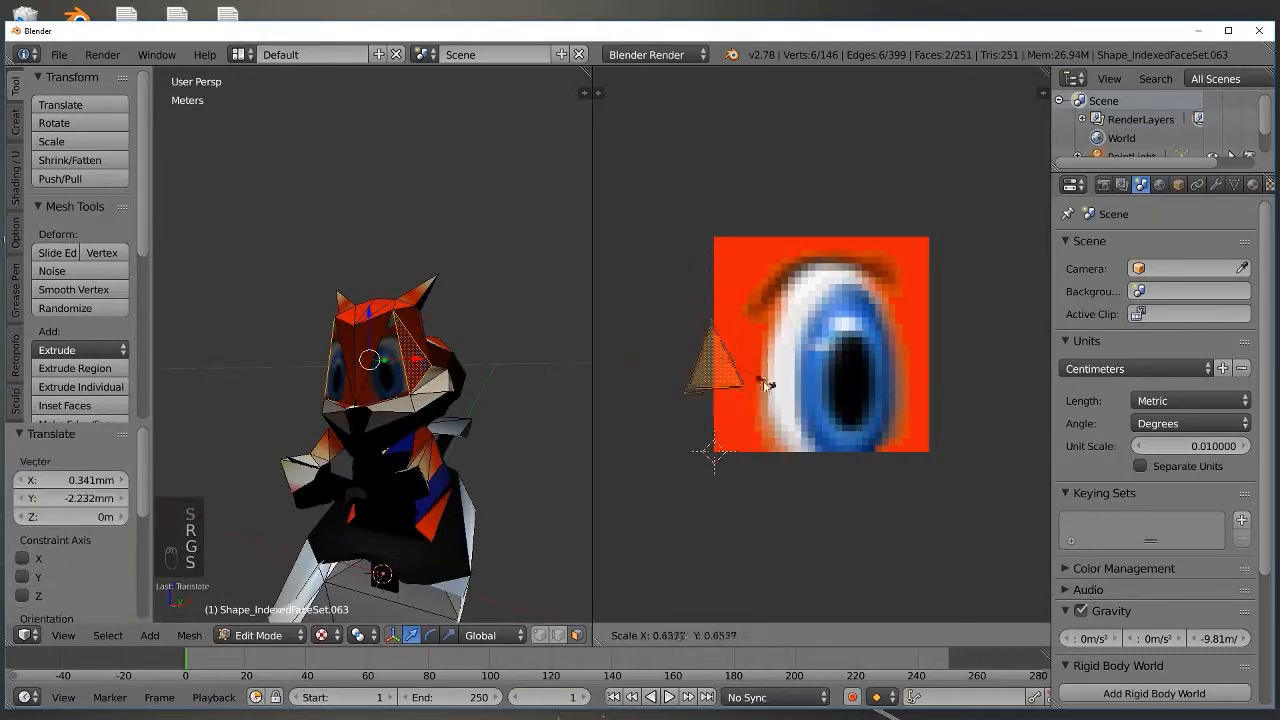
left_click(765, 384)
key("g")
left_click(780, 372)
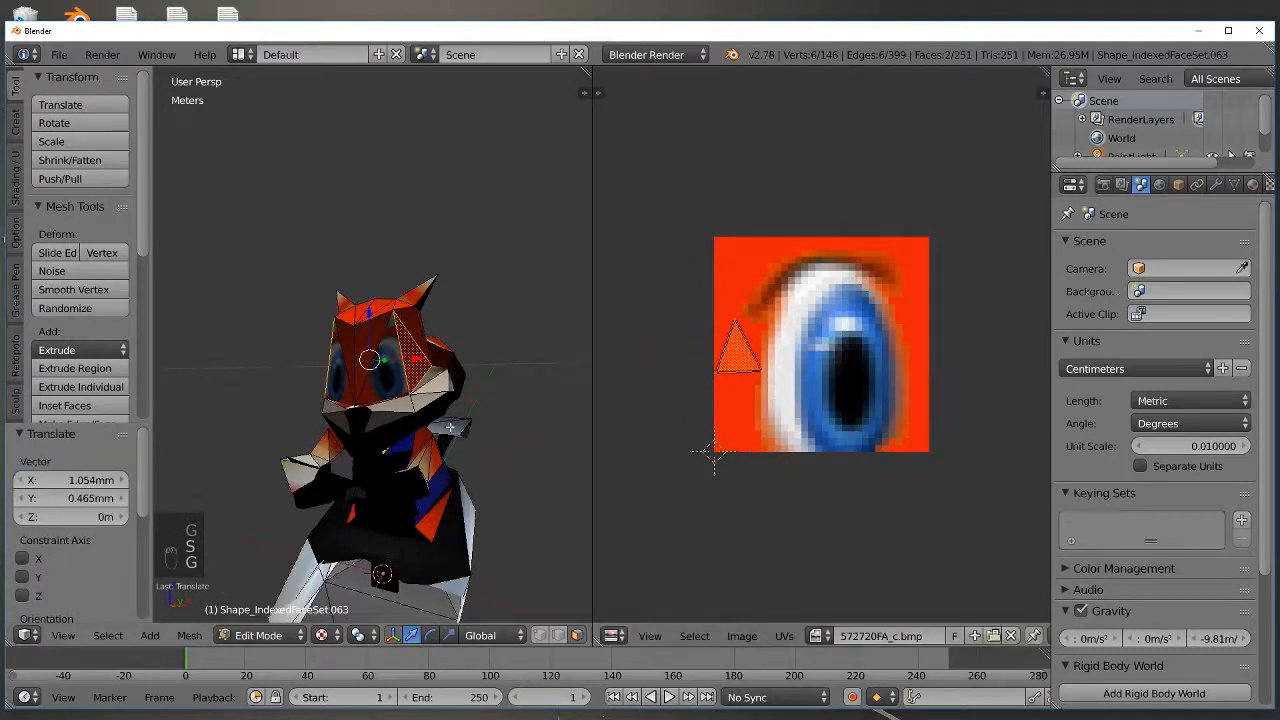
Step: Return the Conker model to Object Mode and apply smooth shading
right_click(430, 402)
middle_click_drag(428, 406, 478, 426)
scroll(451, 431, "down", 3)
key("Tab")
scroll(481, 422, "down", 1)
left_click(272, 635)
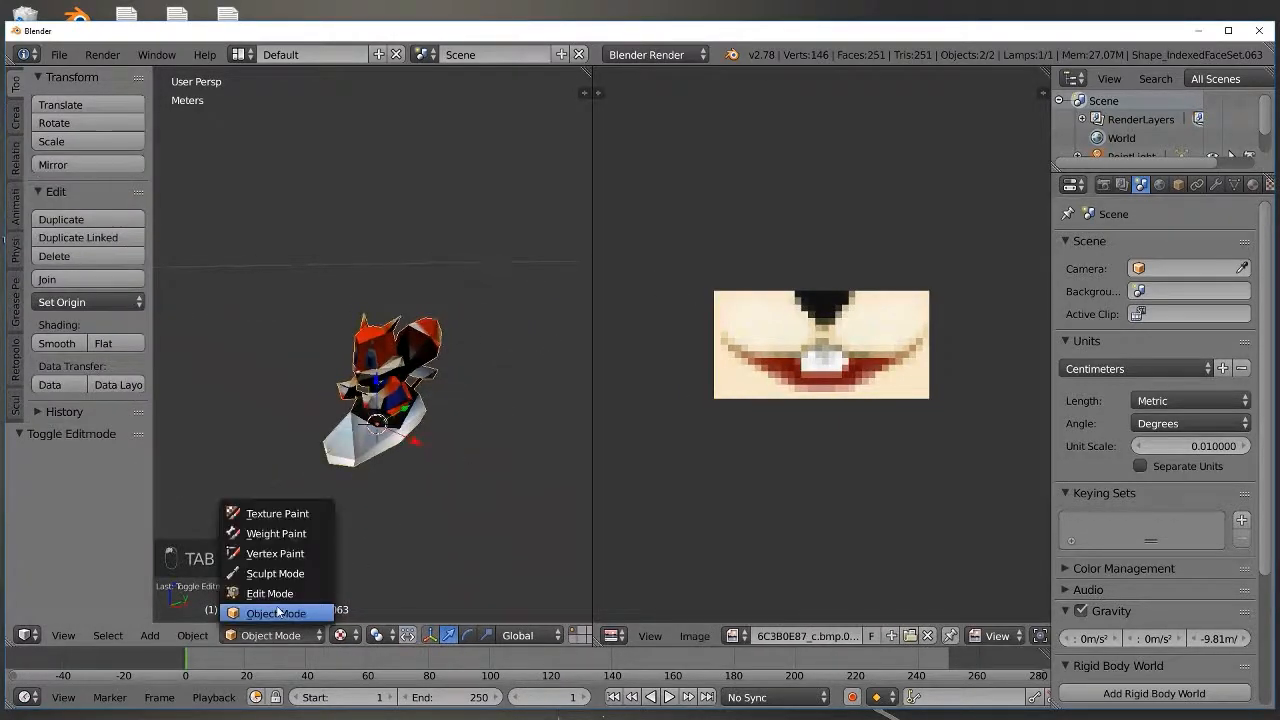
left_click(278, 613)
mouse_move(377, 372)
middle_mouse_down()
mouse_move(385, 395)
mouse_move(440, 418)
middle_mouse_up()
left_click(62, 345)
Step: Inspect the smooth-shaded Conker model from several angles, and check its body faces and their textures in Edit Mode
scroll(400, 402, "up", 3)
scroll(440, 418, "down", 3)
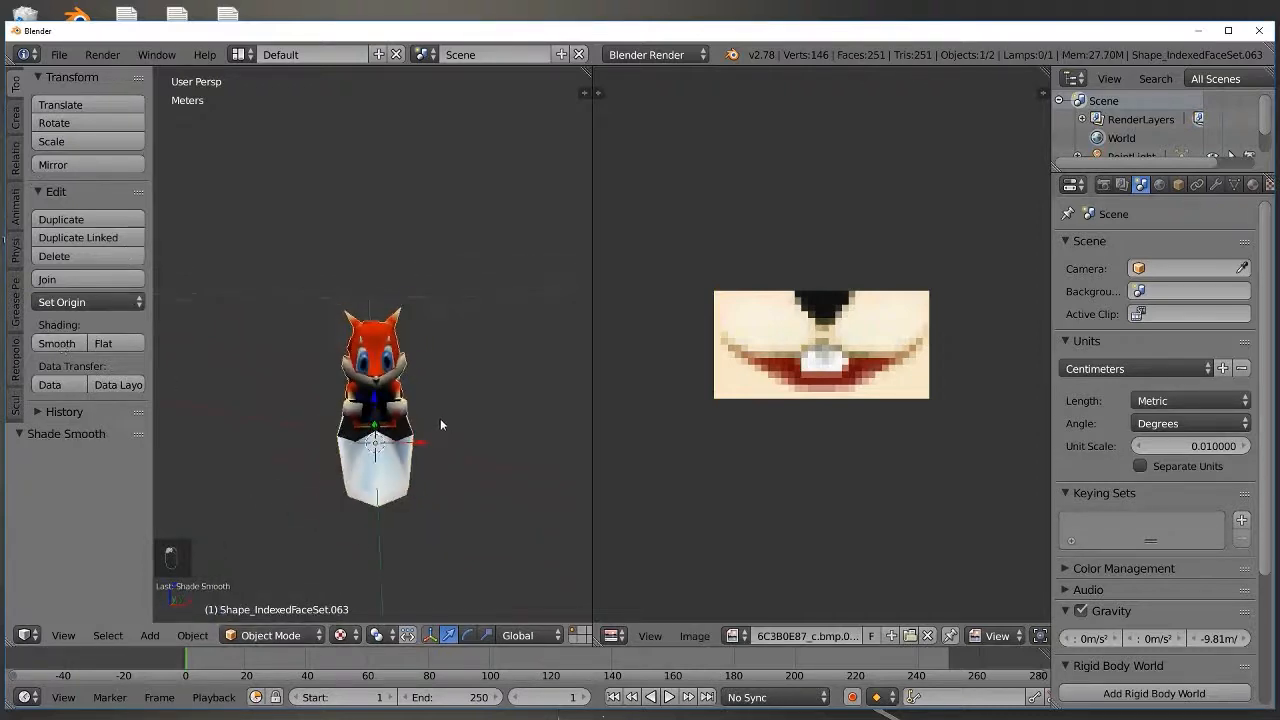
middle_click_drag(200, 415, 240, 398)
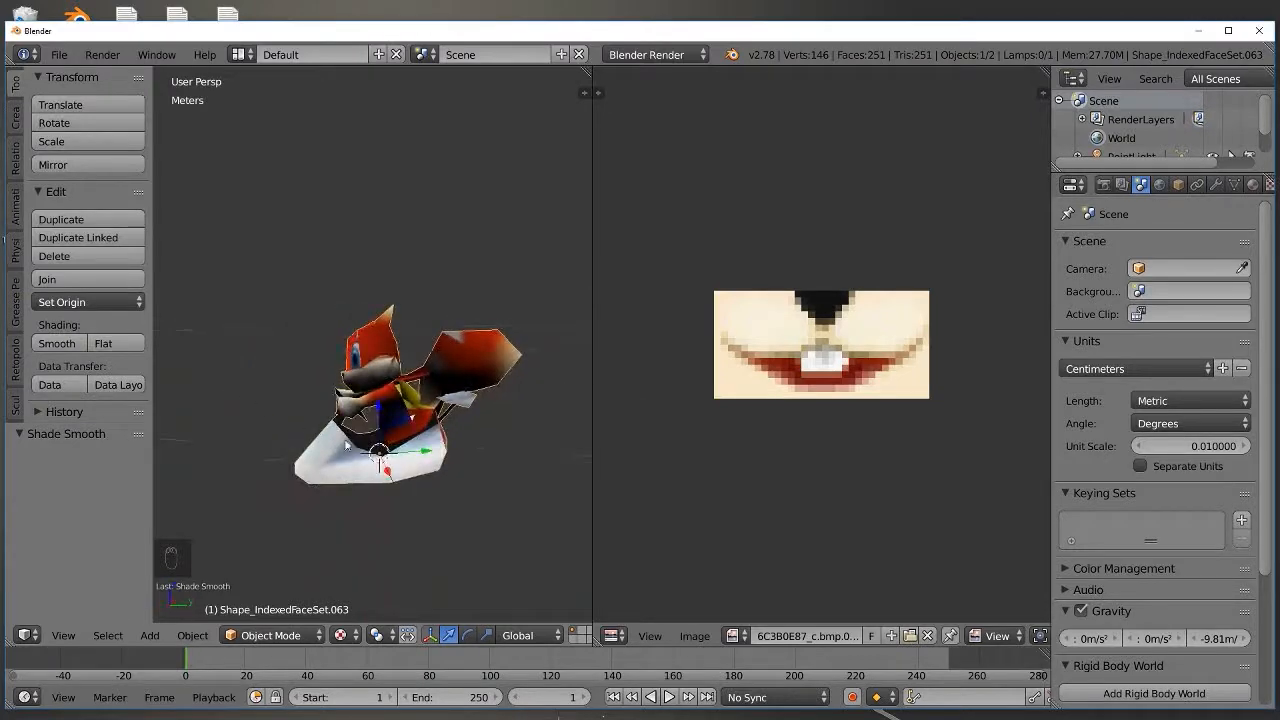
scroll(240, 398, "up", 2)
key("Tab")
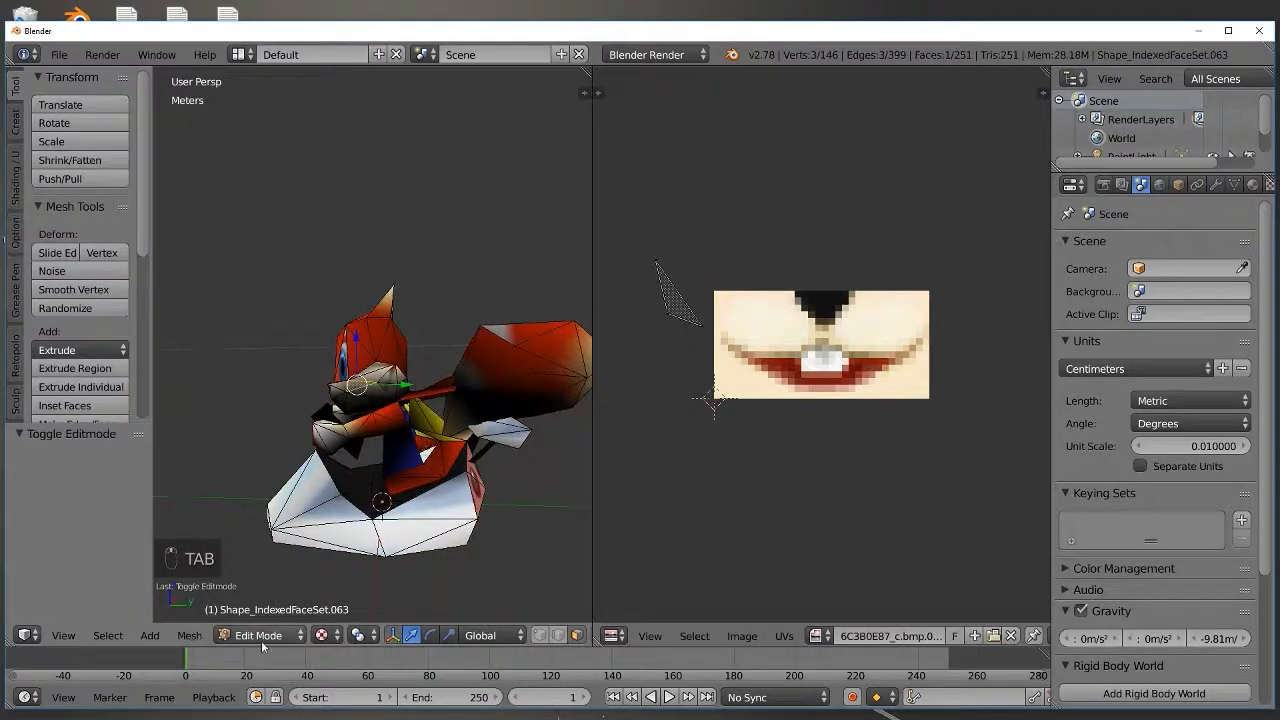
scroll(433, 486, "up", 2)
scroll(433, 486, "down", 3)
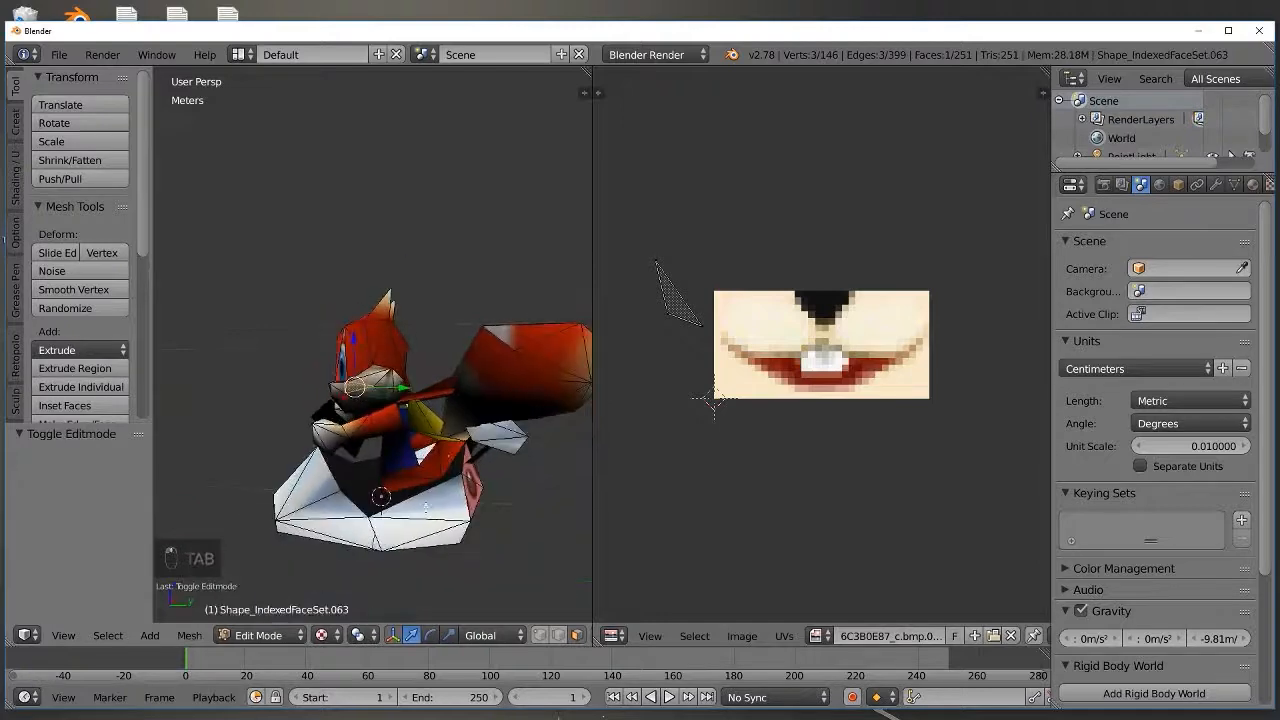
mouse_move(441, 445)
middle_mouse_down()
mouse_move(456, 456)
mouse_move(451, 441)
mouse_move(339, 405)
mouse_move(517, 397)
mouse_move(493, 432)
mouse_move(414, 471)
mouse_move(425, 458)
middle_mouse_up()
scroll(456, 456, "up", 2)
scroll(456, 456, "down", 1)
right_click(436, 443)
scroll(483, 438, "down", 4)
scroll(425, 458, "up", 1)
middle_click_drag(287, 464, 471, 410)
scroll(378, 463, "up", 1)
scroll(471, 410, "down", 2)
key("Tab")
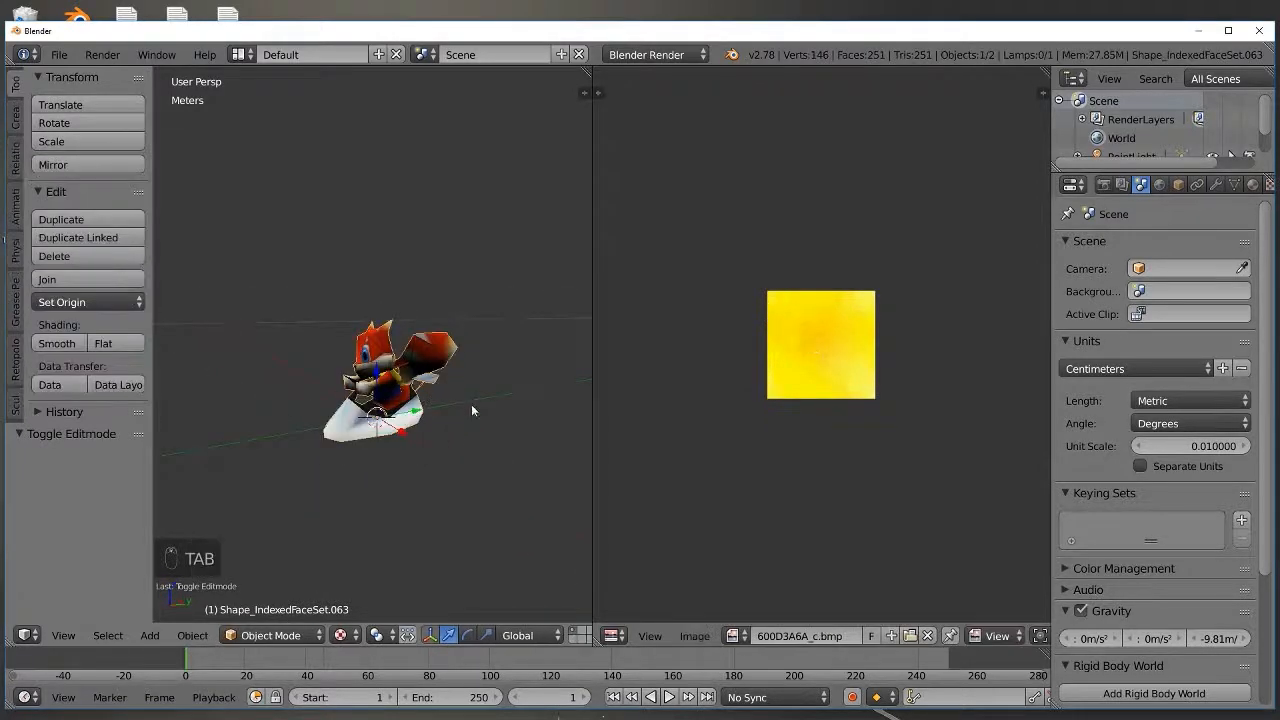
scroll(375, 370, "up", 2)
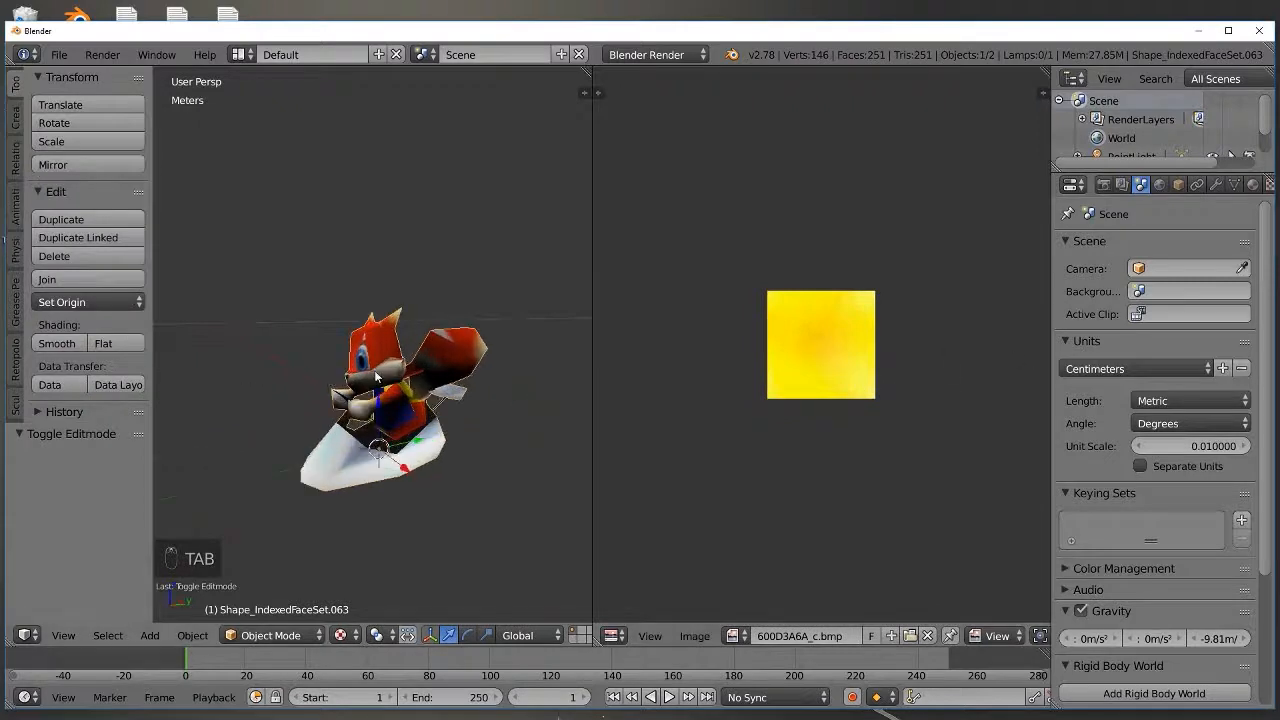
scroll(412, 365, "down", 5)
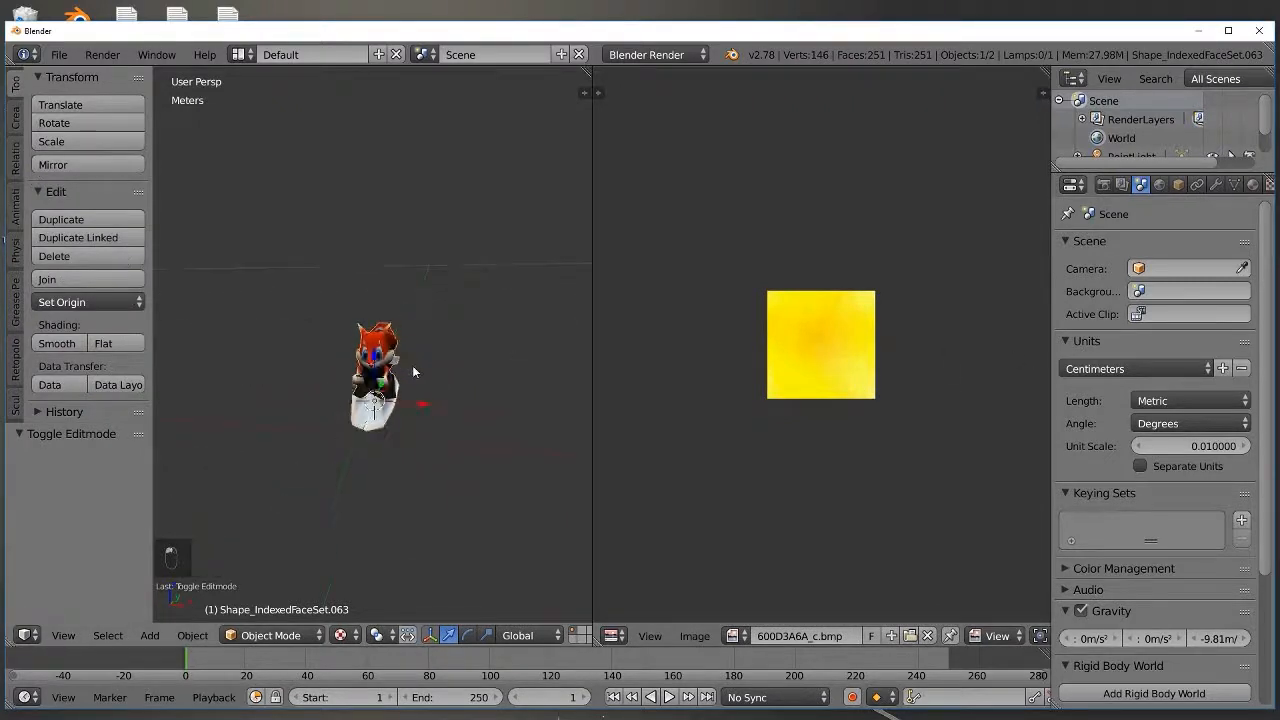
Step: Deselect everything and add a mesh cube with a 1 m radius at the scene origin
key("a")
scroll(412, 365, "down", 3)
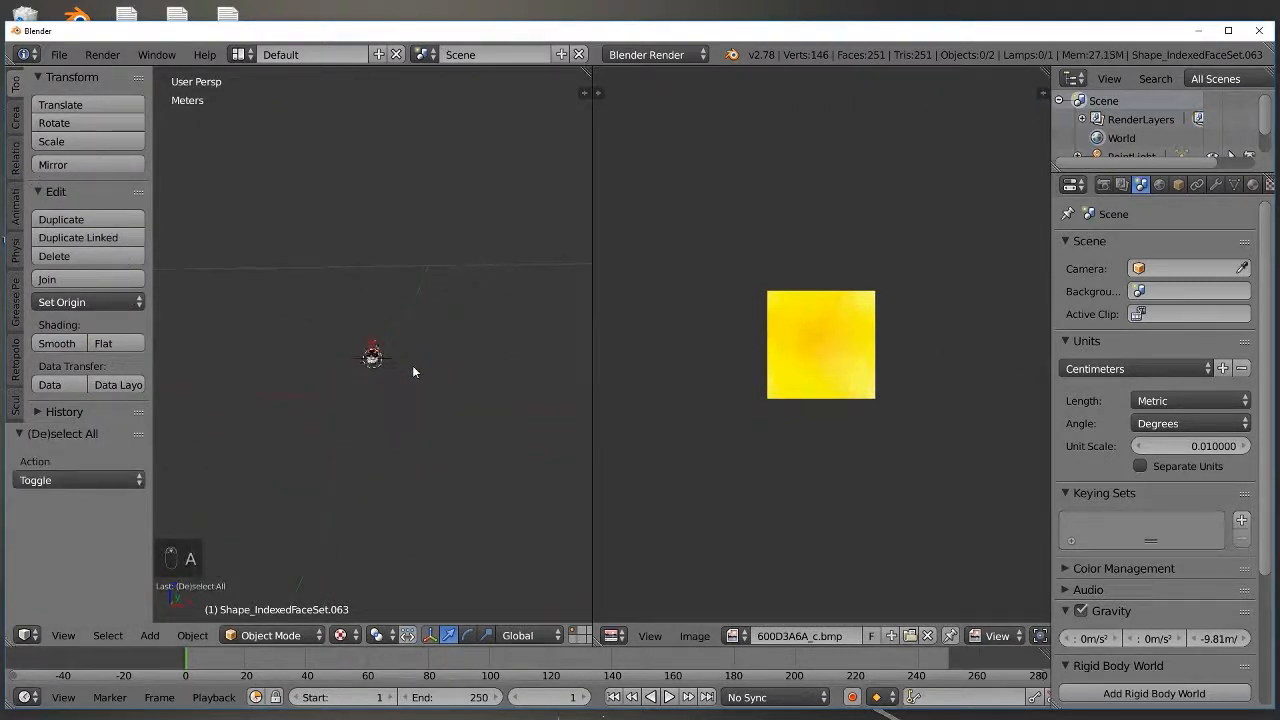
middle_click_drag(412, 365, 297, 358)
left_click(270, 635)
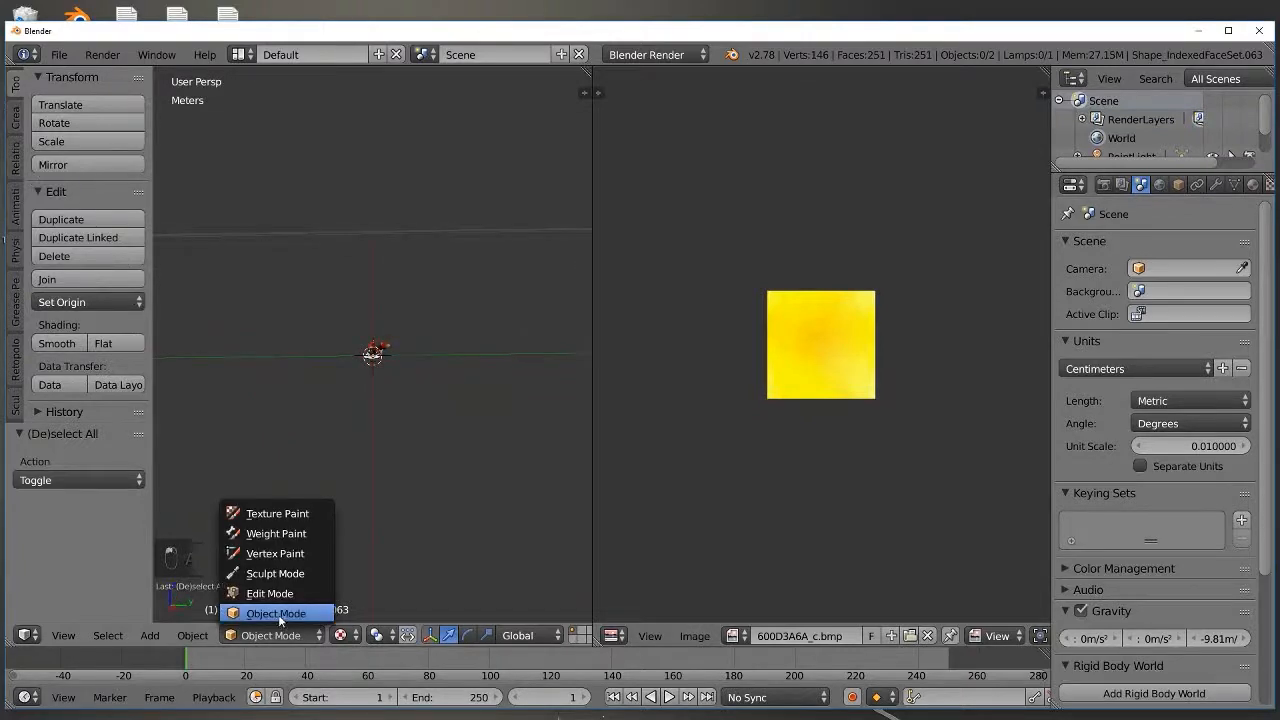
middle_click_drag(398, 487, 382, 407)
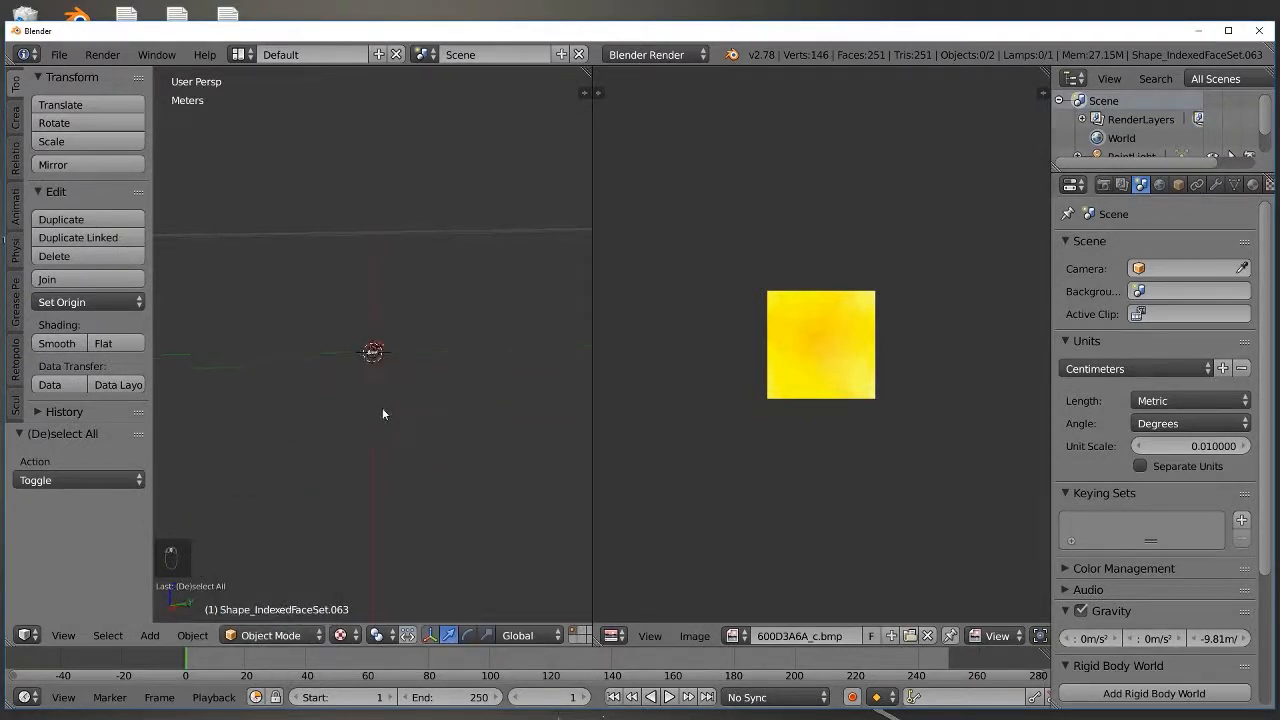
left_click(150, 636)
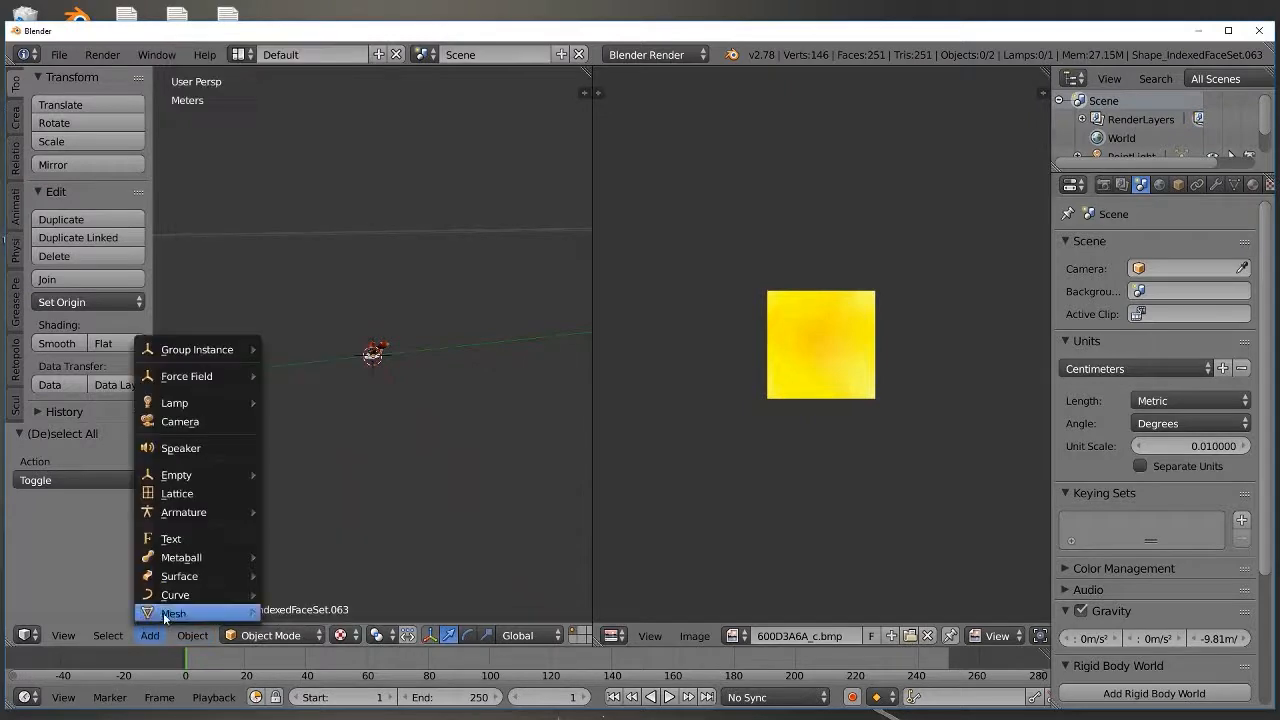
mouse_move(190, 595)
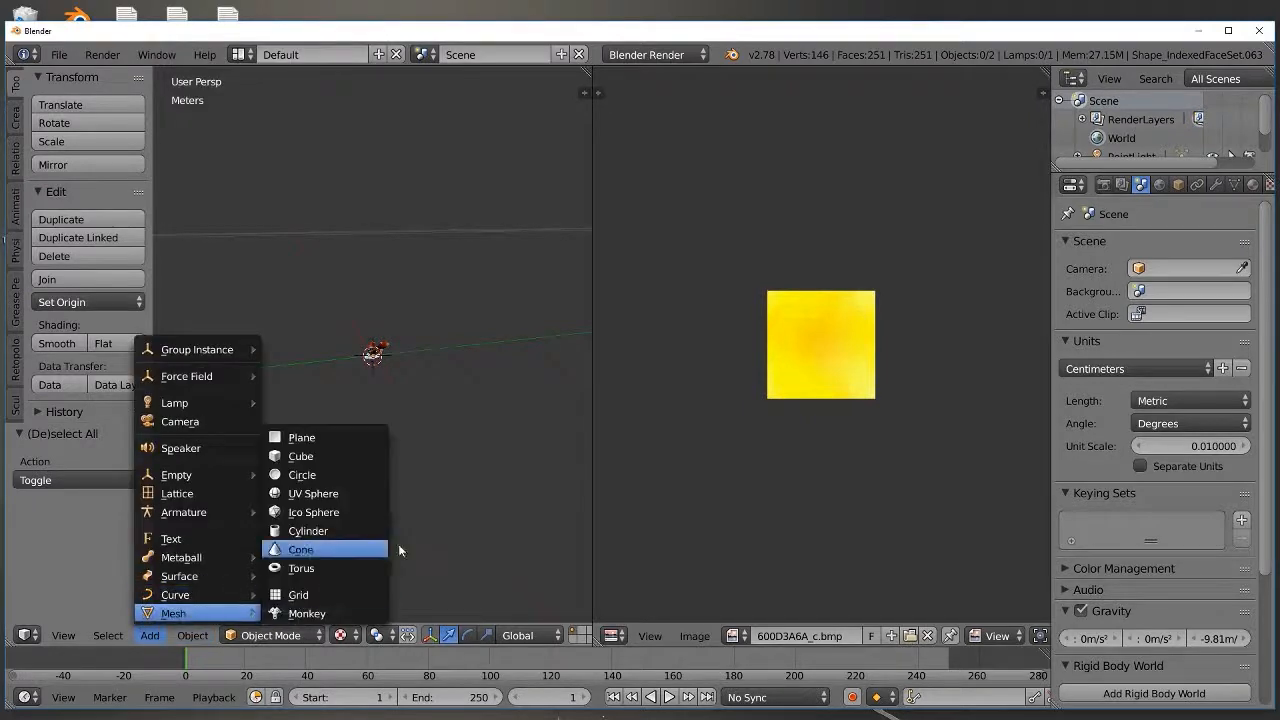
left_click(344, 459)
scroll(444, 417, "down", 15)
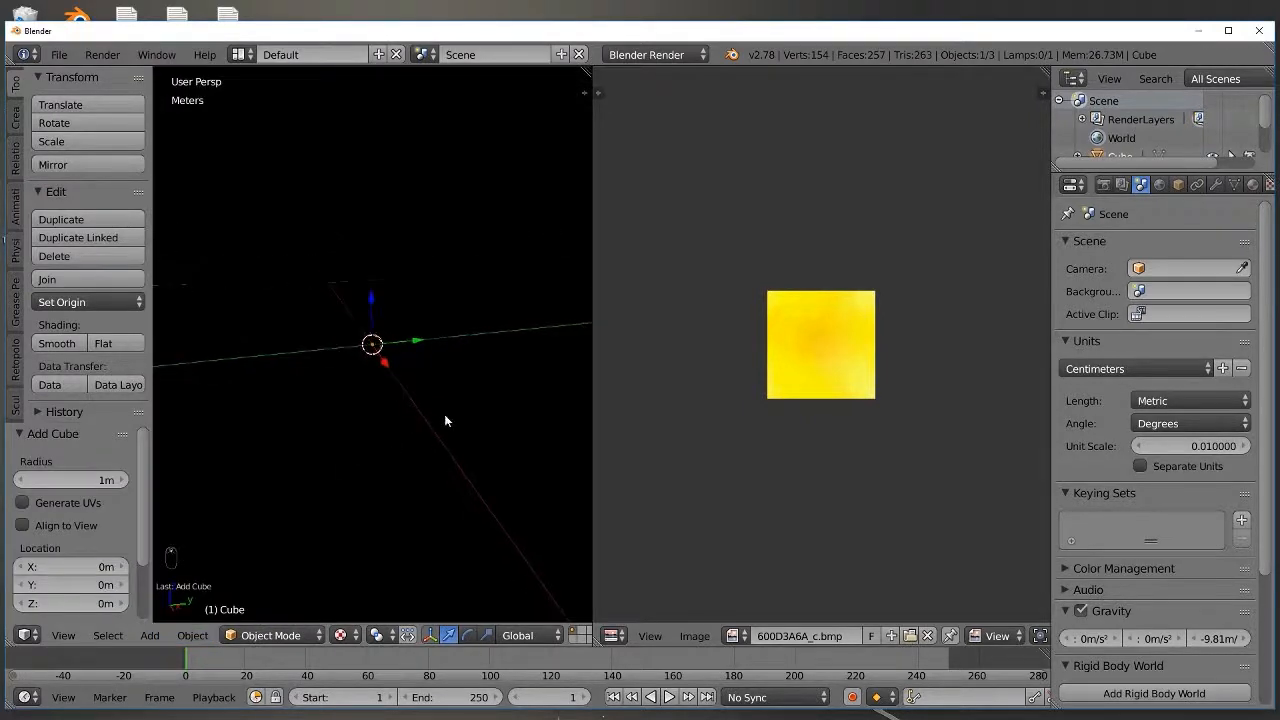
middle_click_drag(444, 415, 410, 376)
scroll(394, 380, "up", 5)
scroll(404, 380, "down", 4)
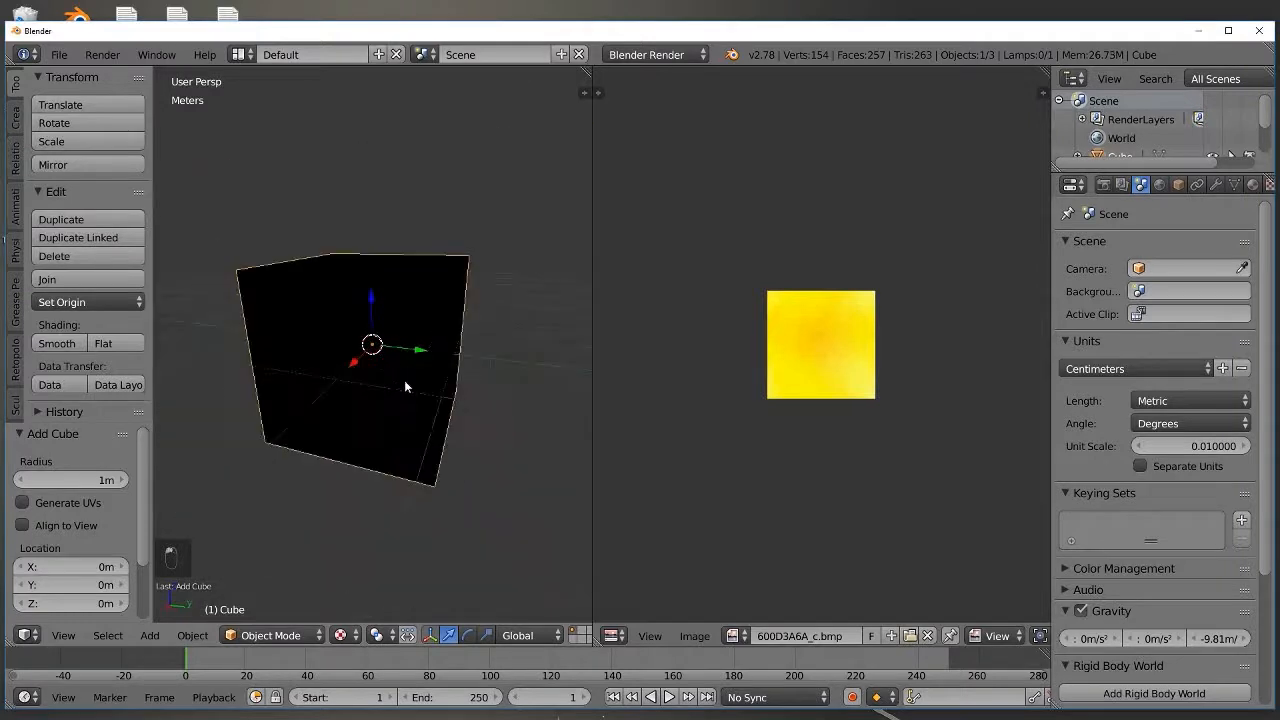
Step: Enter Edit Mode on the cube and enable the edge length display
left_click(285, 634)
left_click(291, 594)
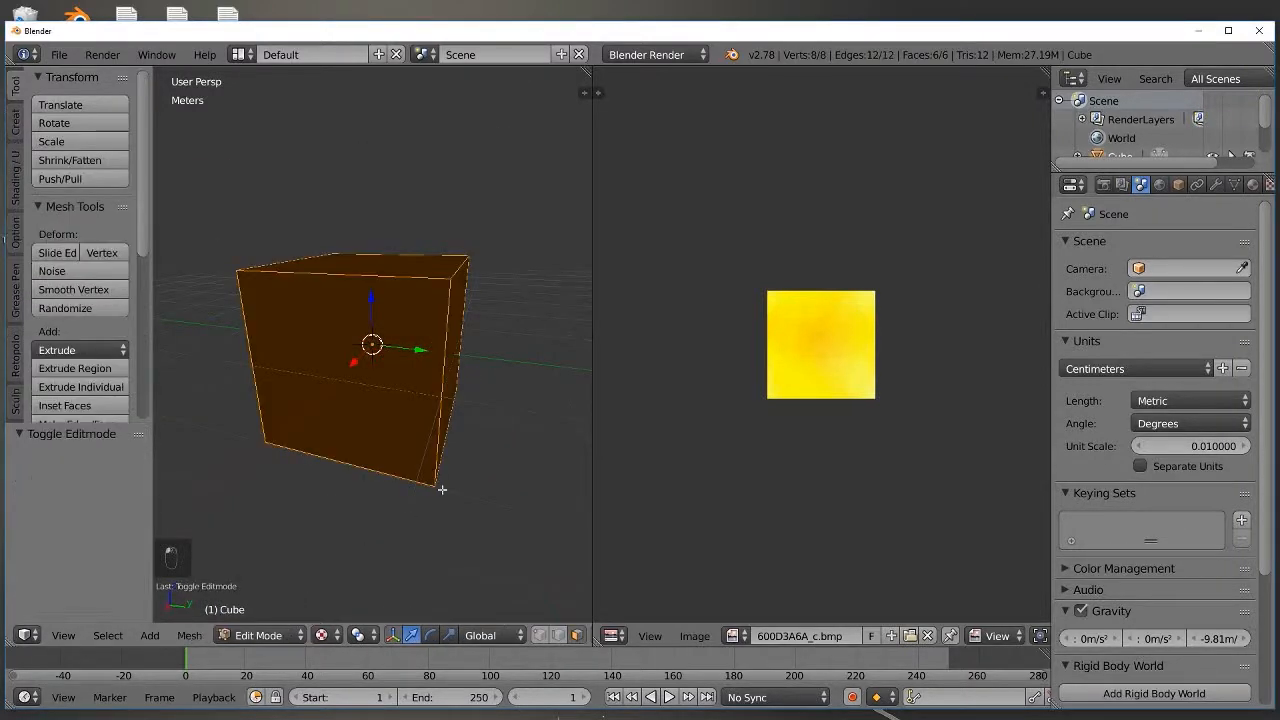
key("n")
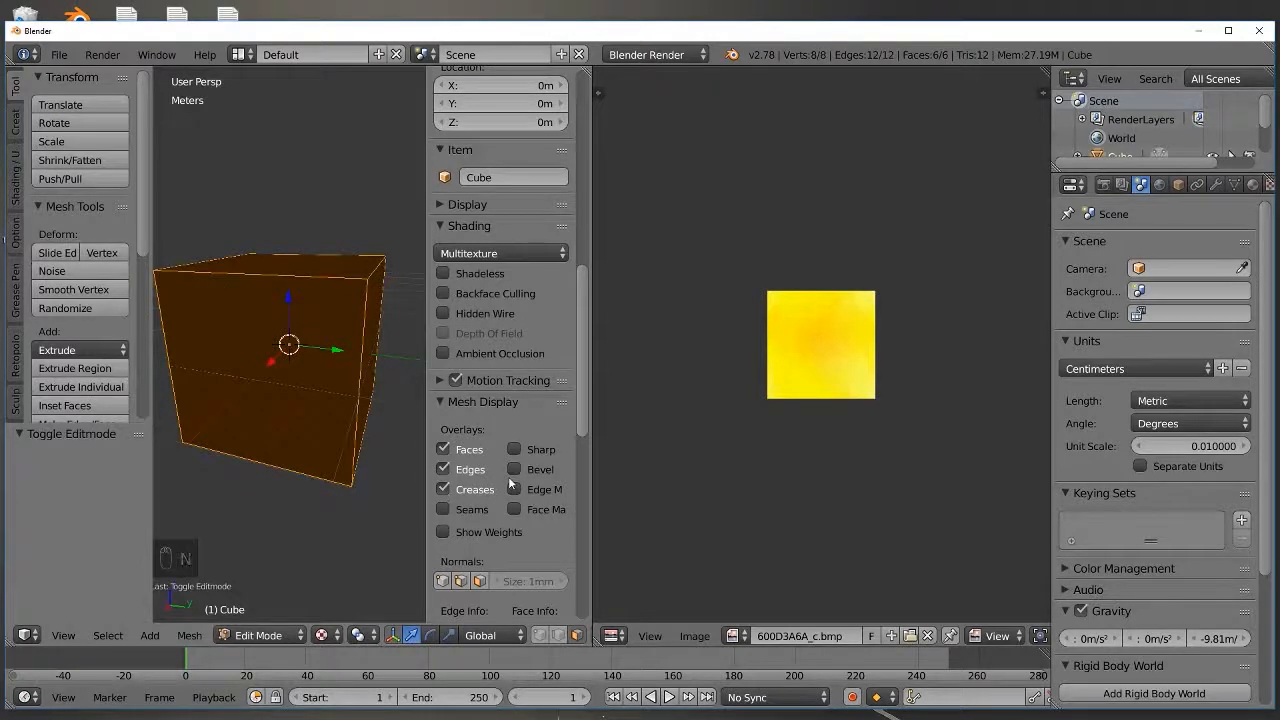
scroll(509, 483, "down", 3)
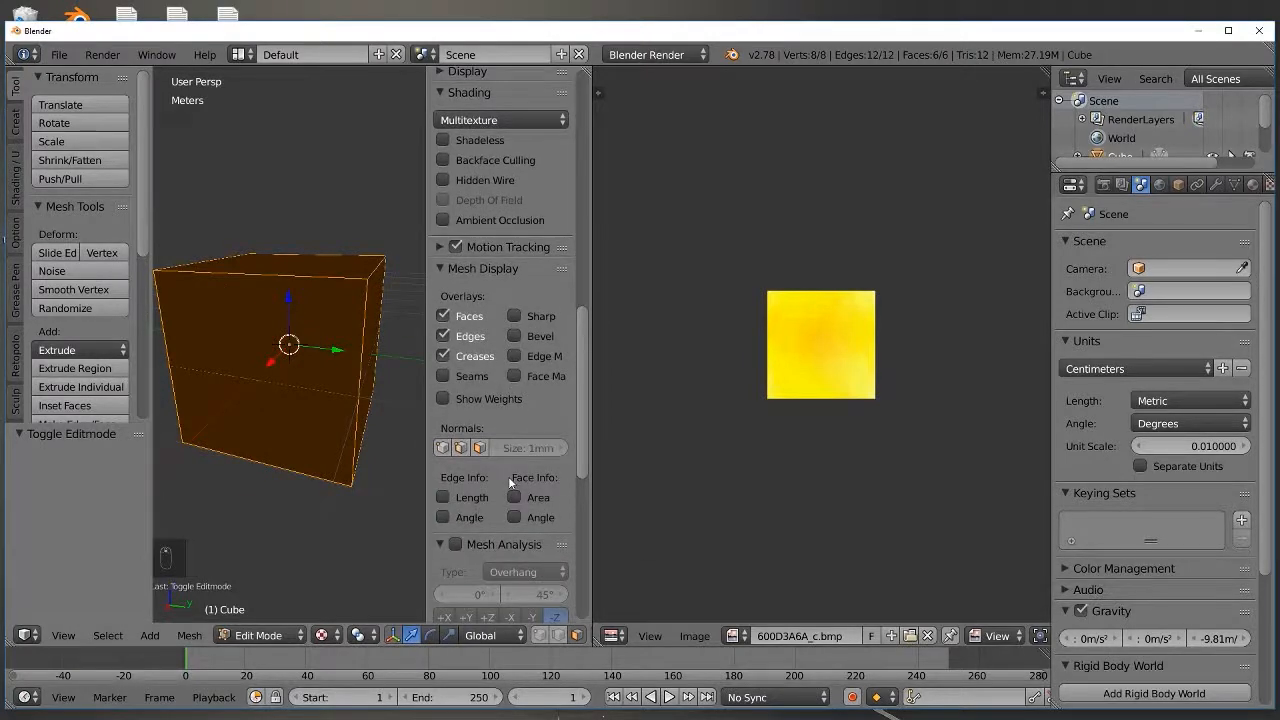
left_click(443, 497)
middle_click_drag(270, 418, 315, 479)
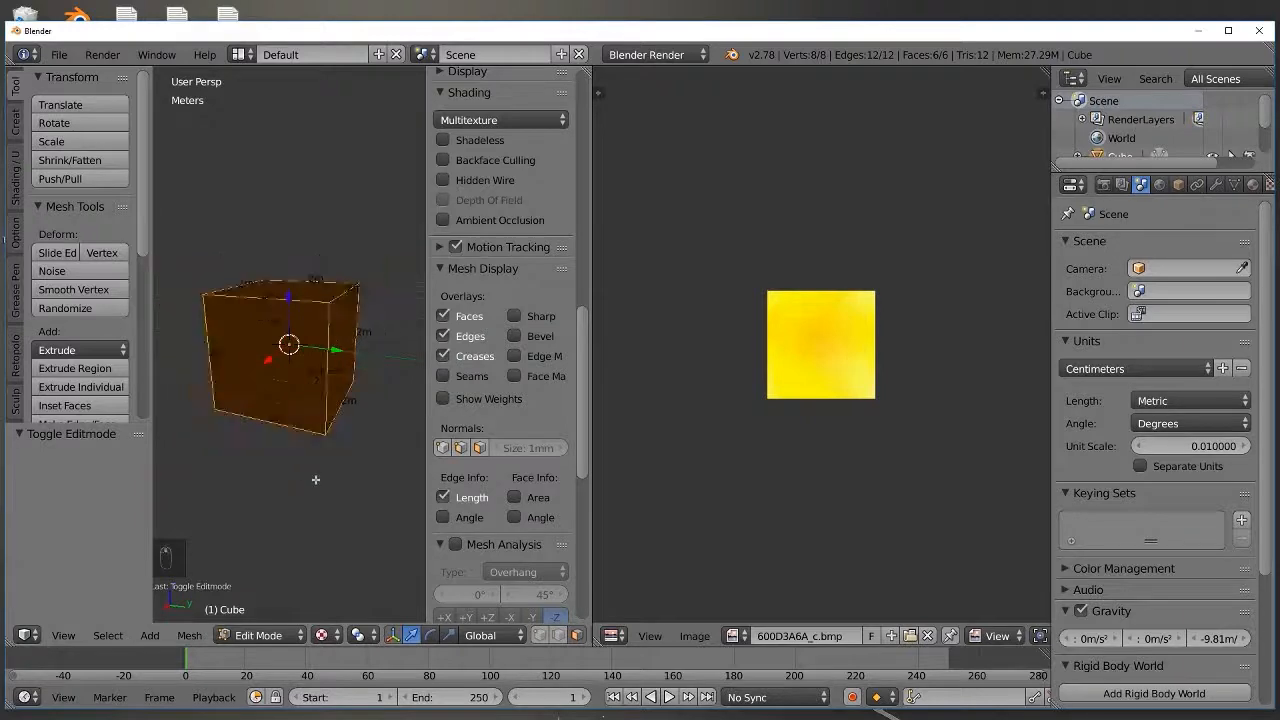
scroll(311, 457, "up", 2)
key("a")
key("a")
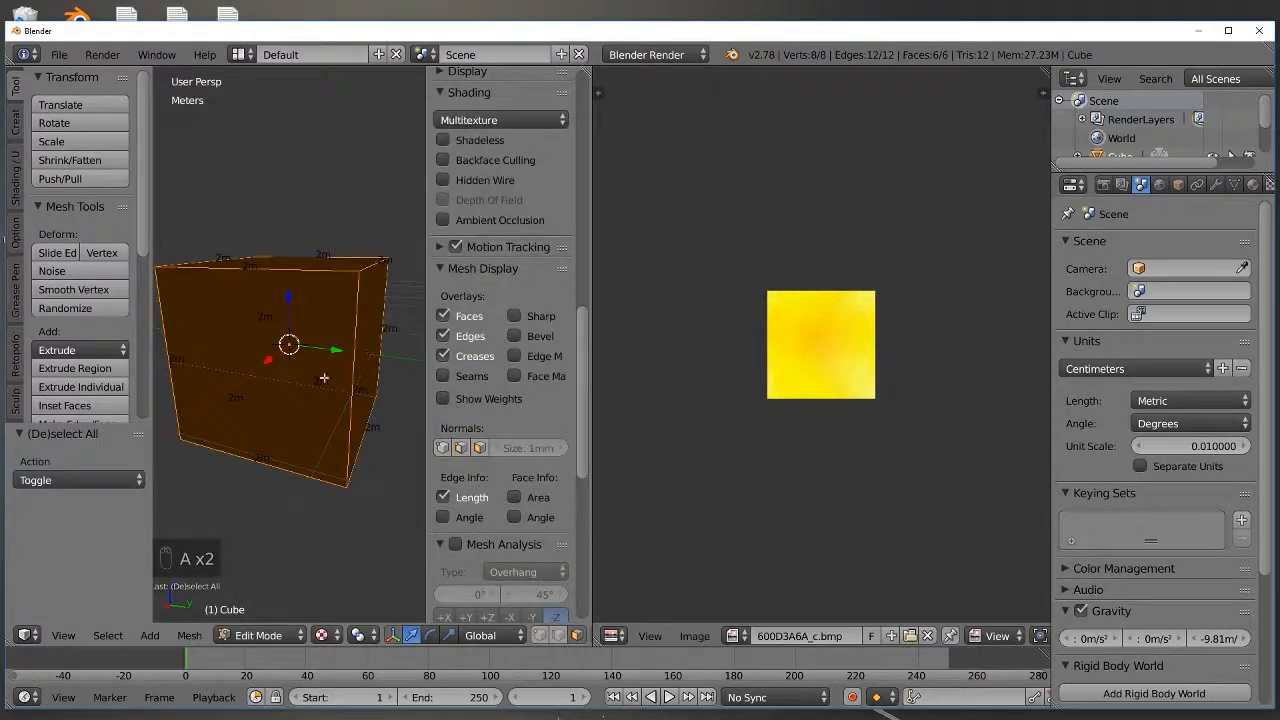
Step: Select the whole cube and scale it by 0.5 on all axes
right_click(308, 429)
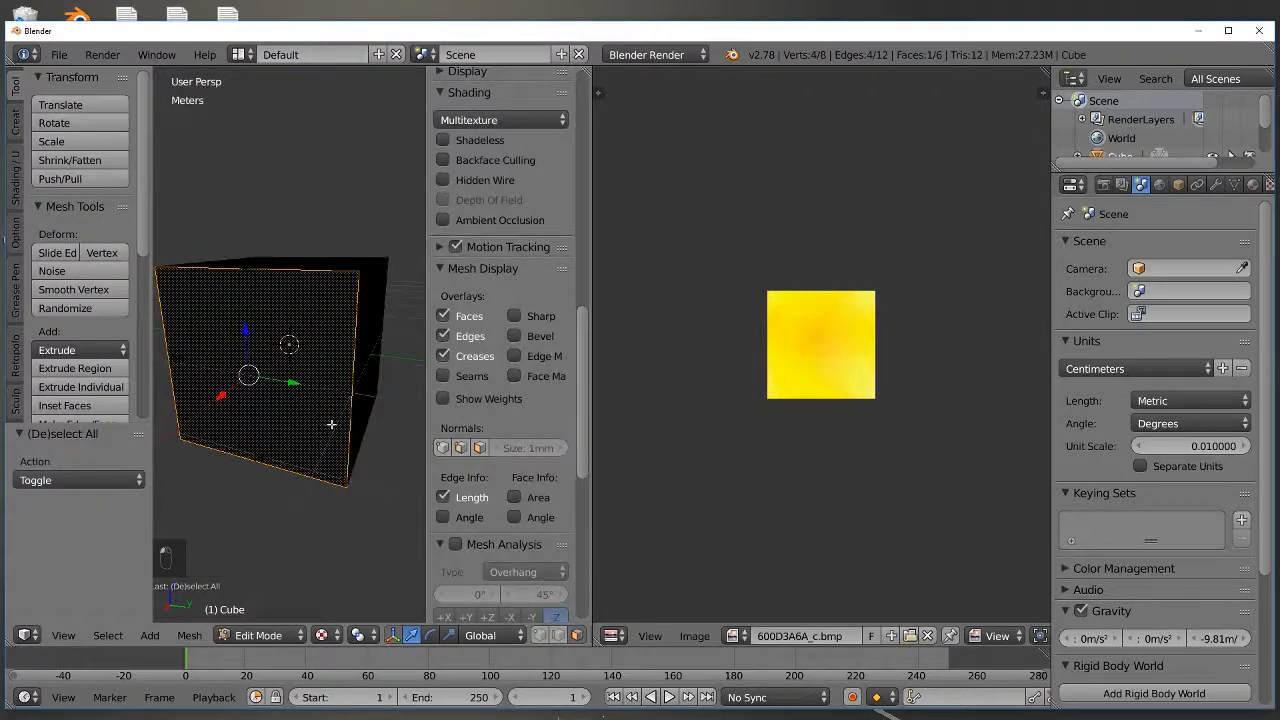
key("a")
key("a")
key("s")
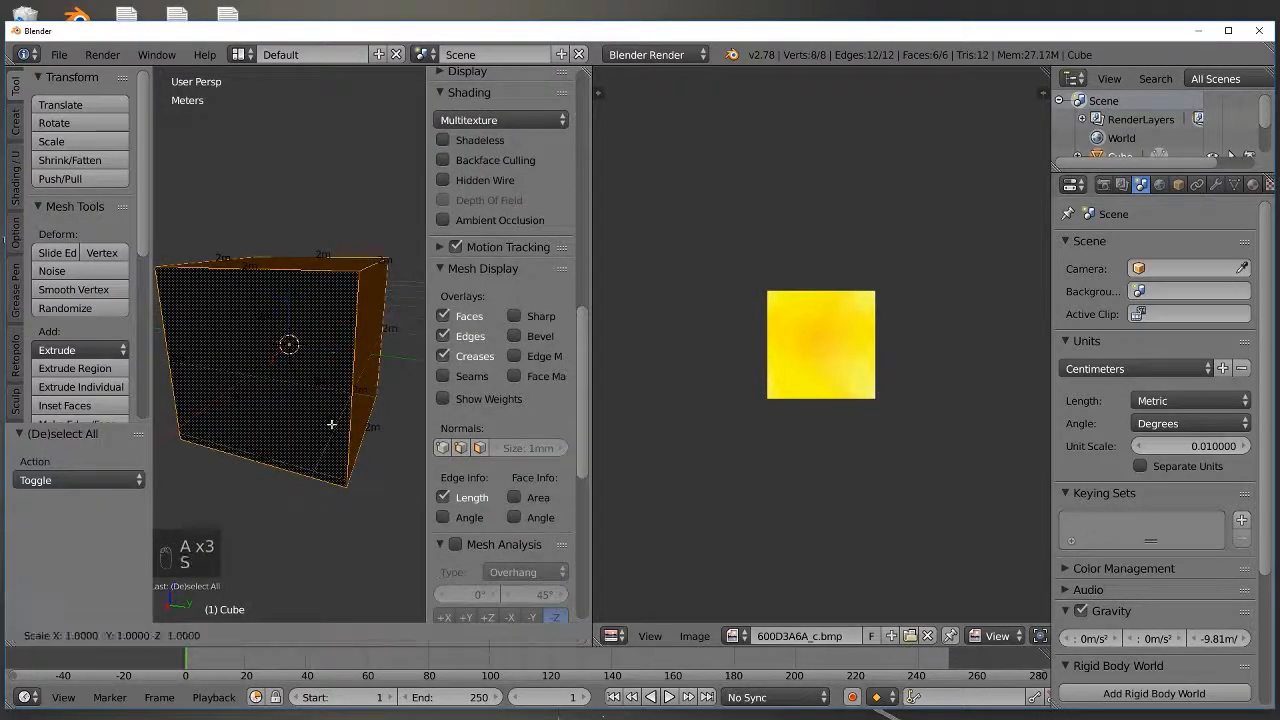
key("0")
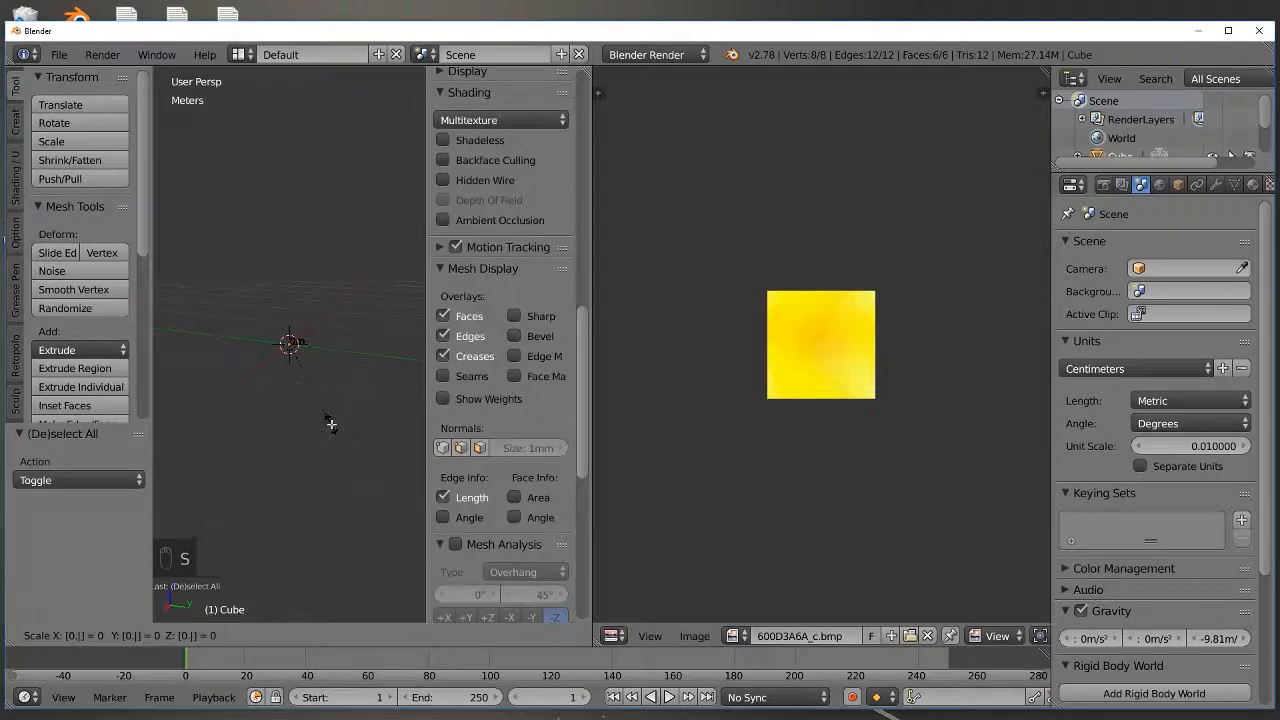
type("5")
key("Return")
scroll(335, 390, "up", 3)
scroll(335, 390, "up", 3)
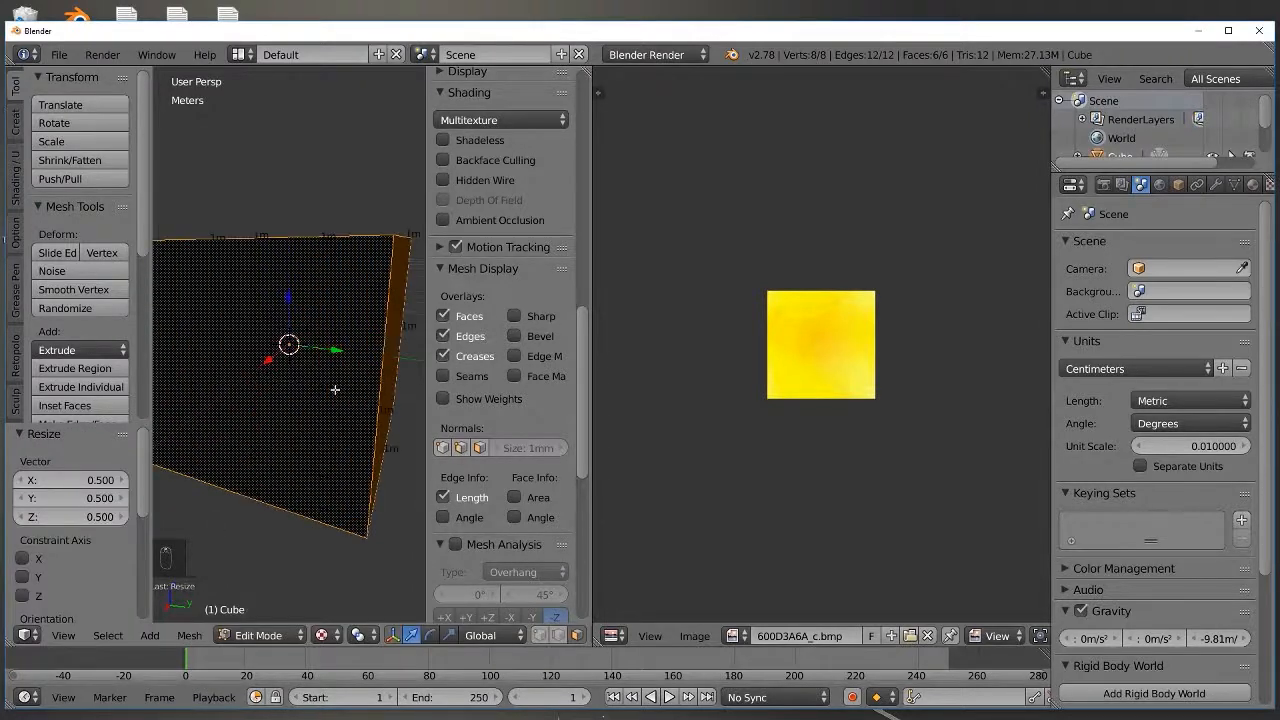
scroll(335, 390, "down", 4)
scroll(340, 392, "up", 2)
scroll(349, 397, "down", 2)
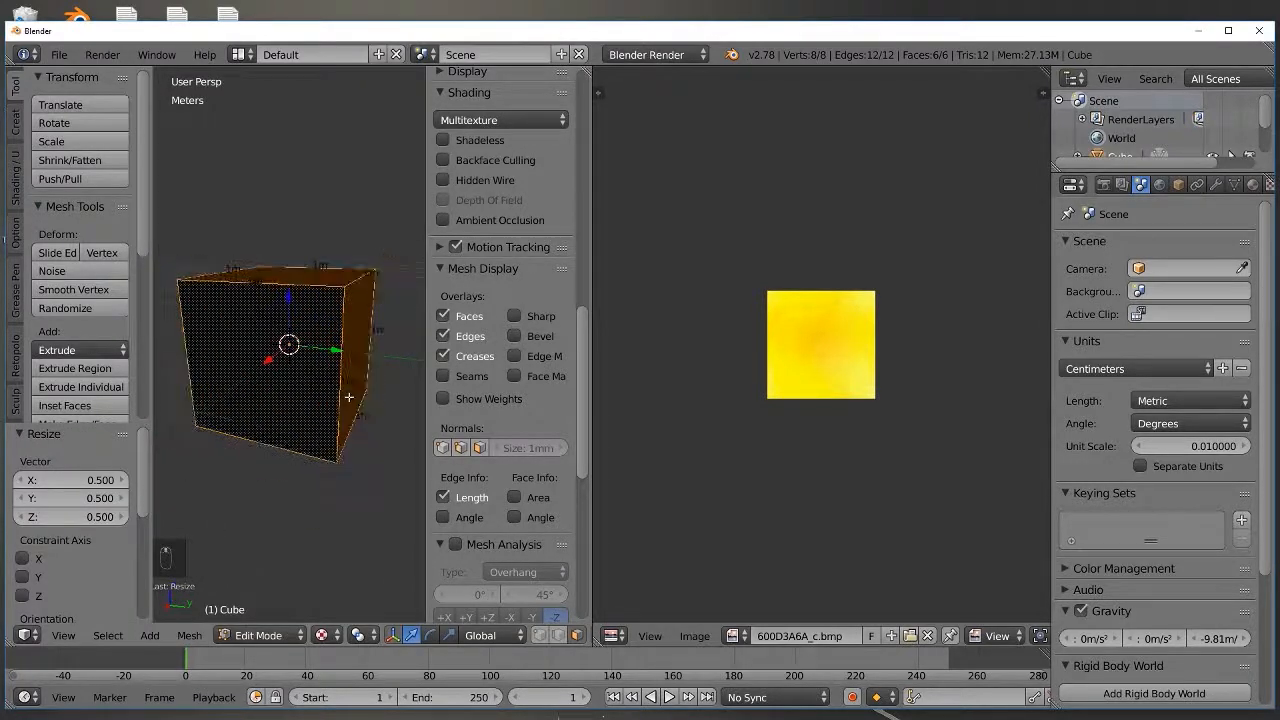
Step: Return to Object Mode and move the cube upward and about -56 cm along Y, clear of the Conker model
left_click(258, 635)
left_click(270, 614)
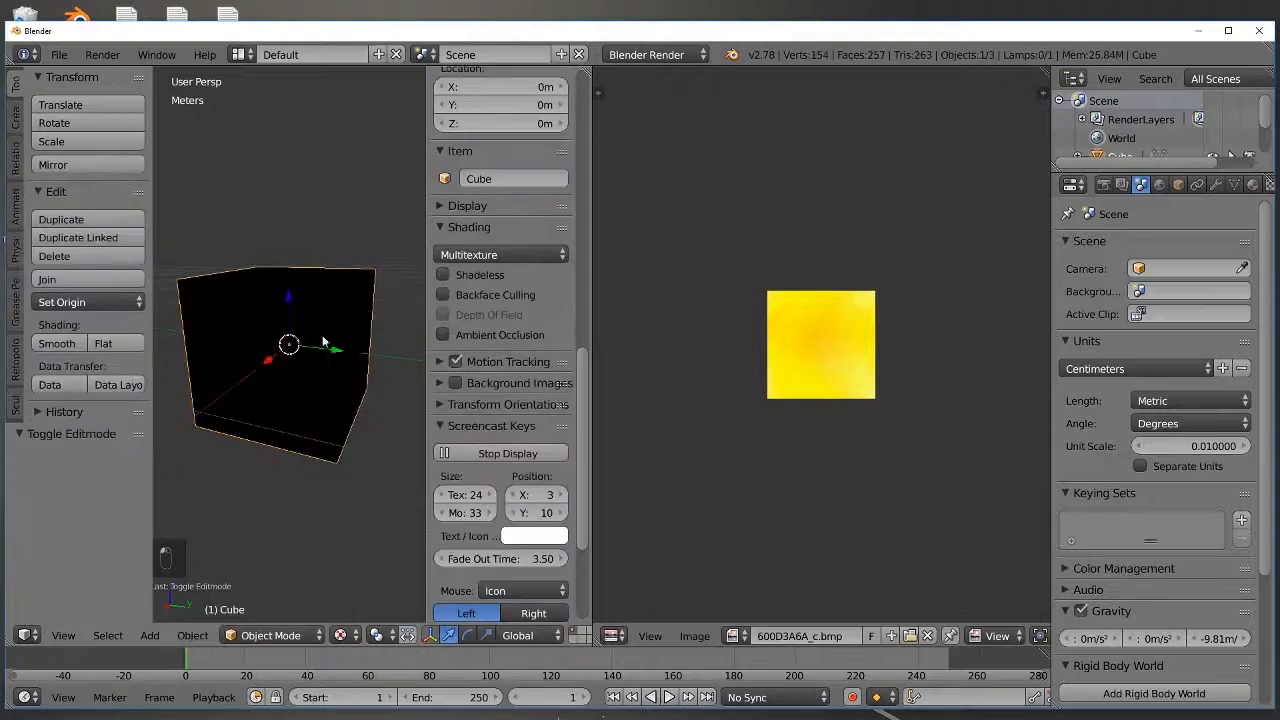
left_click_drag(286, 299, 318, 299)
left_click_drag(287, 201, 287, 210)
left_click_drag(328, 258, 246, 253)
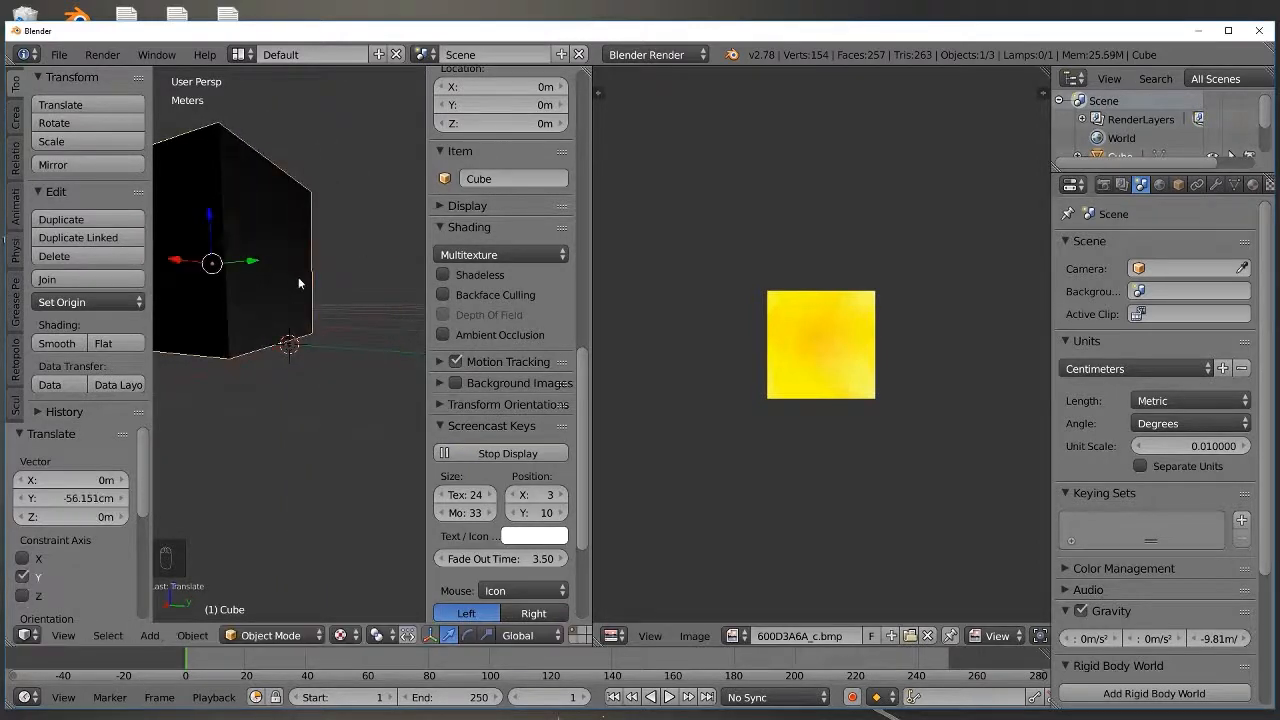
Step: Select the Conker hovercraft model and hide the 3D view's properties sidebar
scroll(310, 334, "up", 3)
middle_click_drag(311, 336, 313, 391)
scroll(293, 355, "down", 5)
right_click(296, 358)
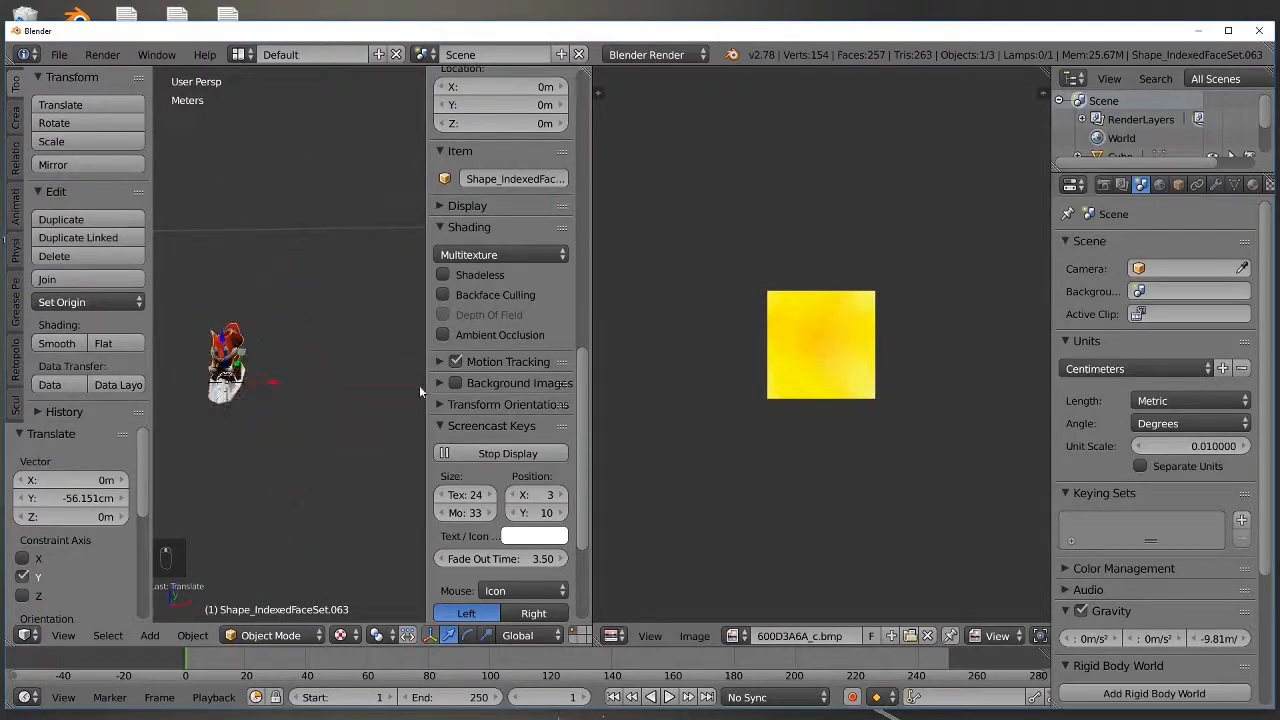
left_click_drag(422, 387, 797, 419)
left_click_drag(604, 404, 545, 400)
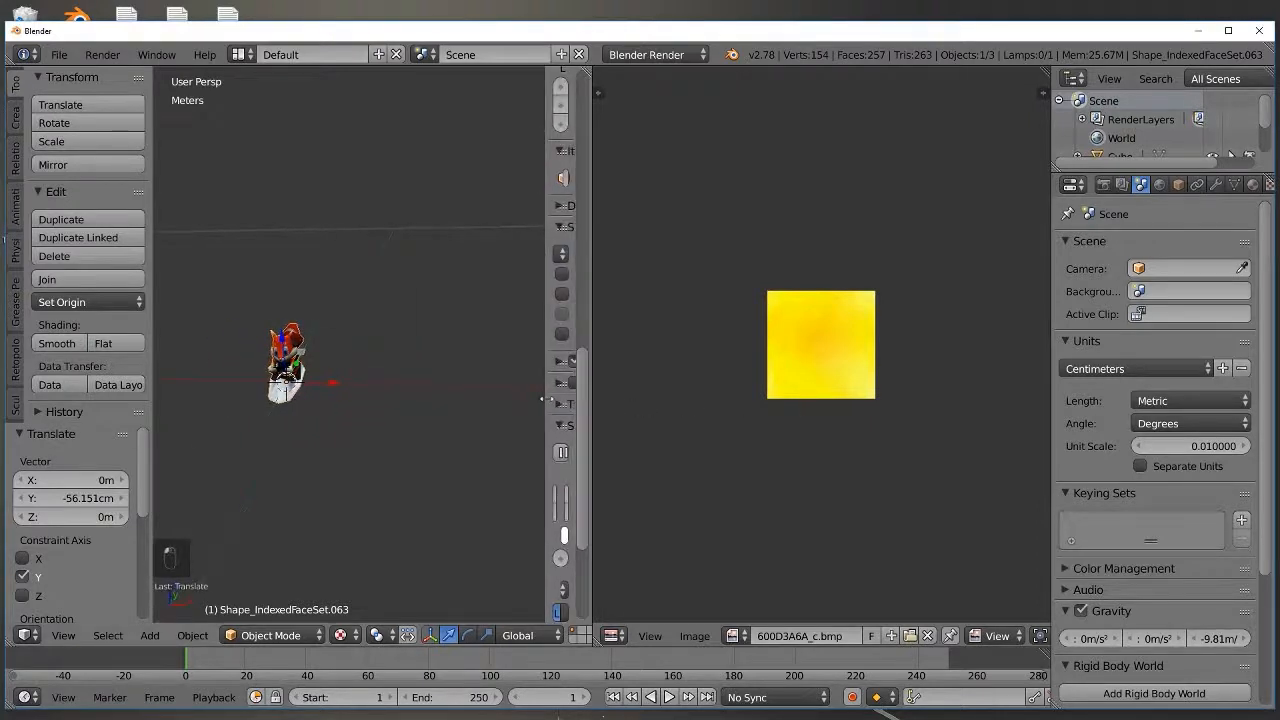
key("n")
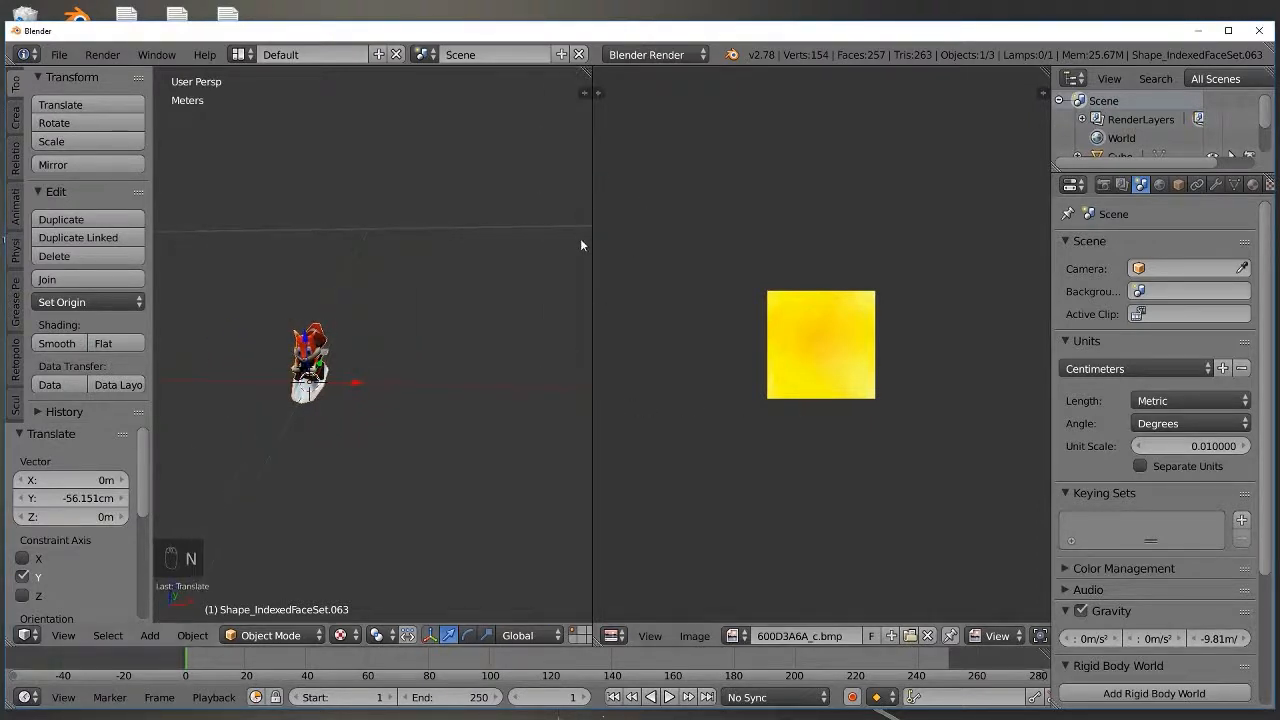
Step: Widen the 3D view and frame the Conker hovercraft model in it
left_click_drag(591, 249, 737, 275)
scroll(374, 360, "up", 3)
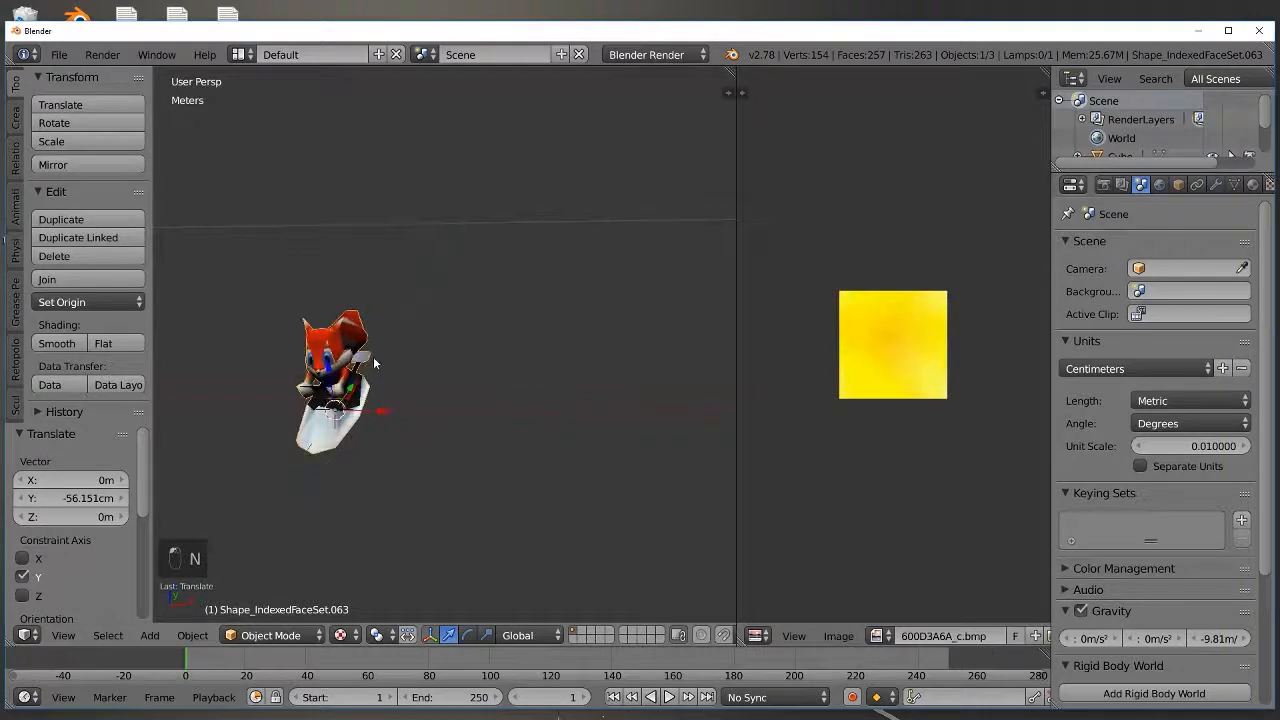
scroll(376, 358, "down", 1)
scroll(376, 358, "down", 2, "ctrl")
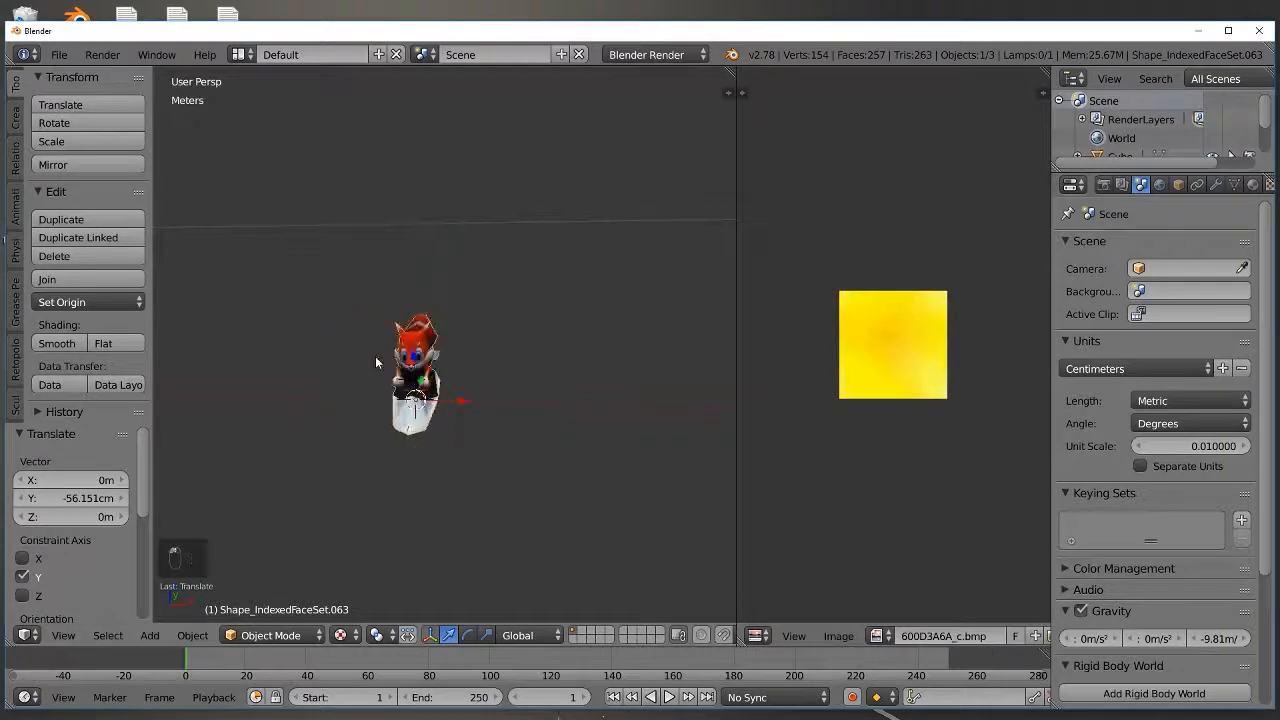
Step: Place the 3D cursor well beside the Conker model and set the model's origin to the 3D cursor
left_click(623, 360)
left_click(193, 636)
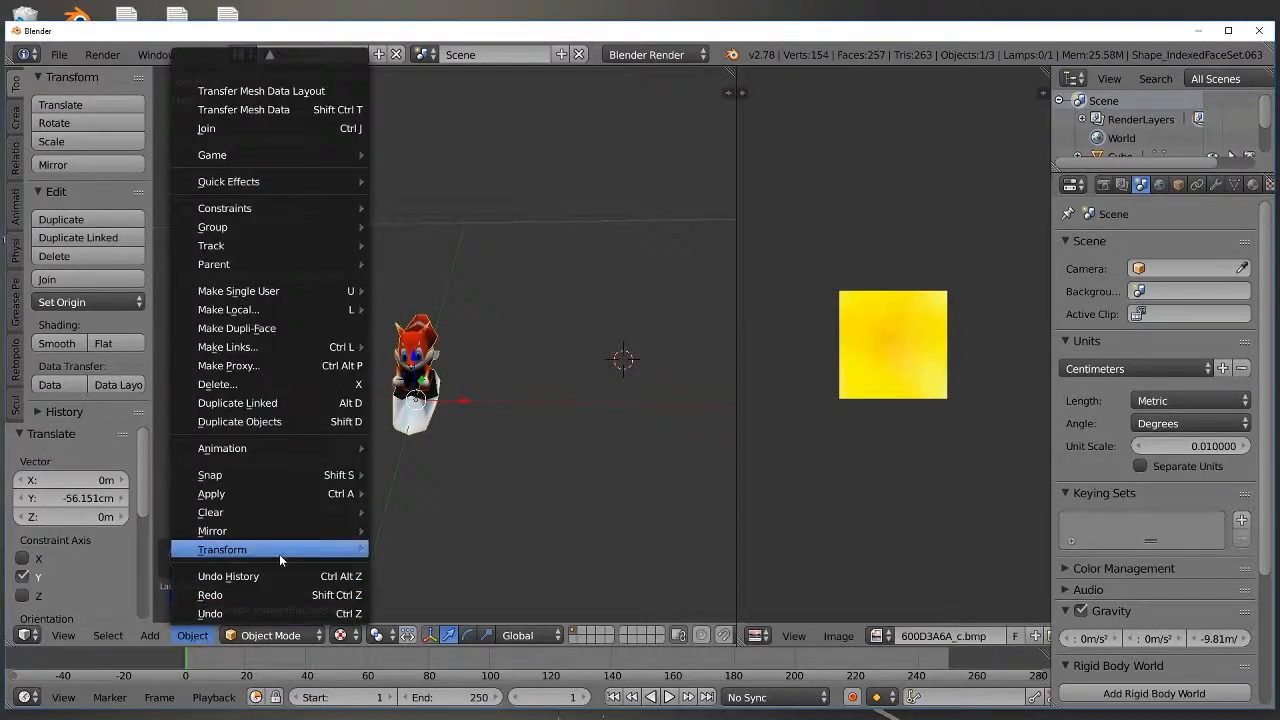
mouse_move(279, 550)
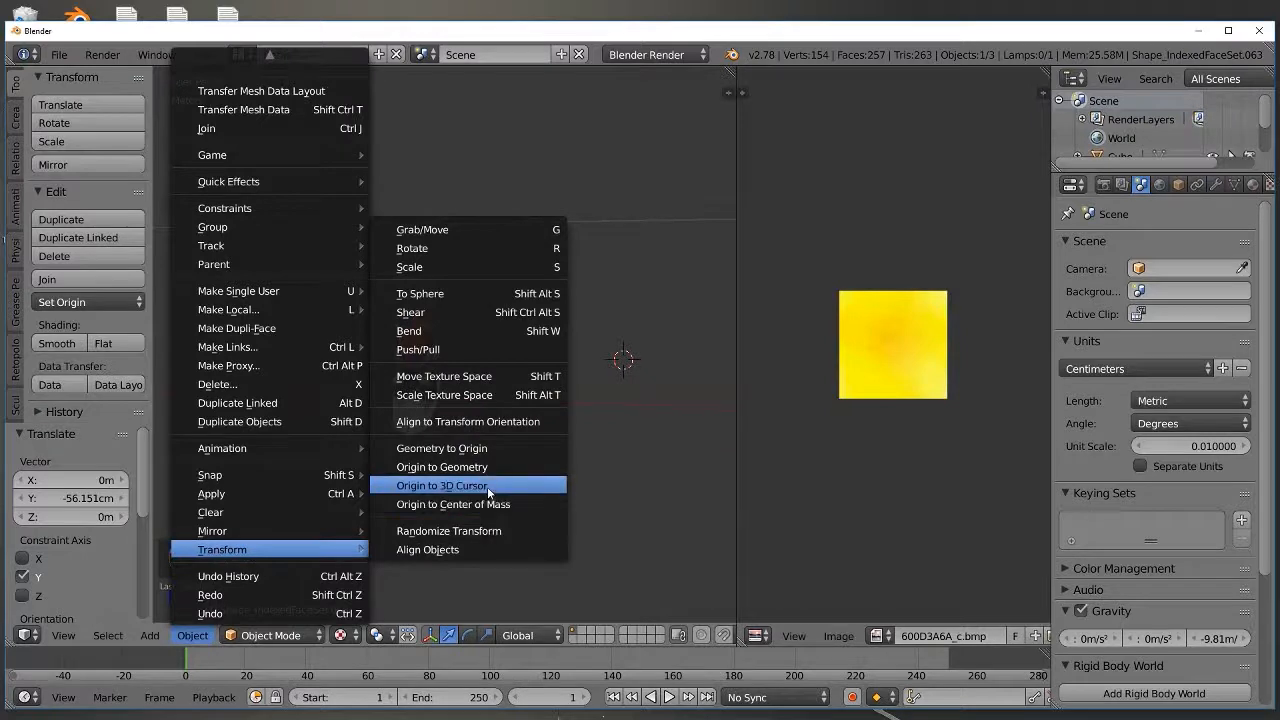
left_click(487, 486)
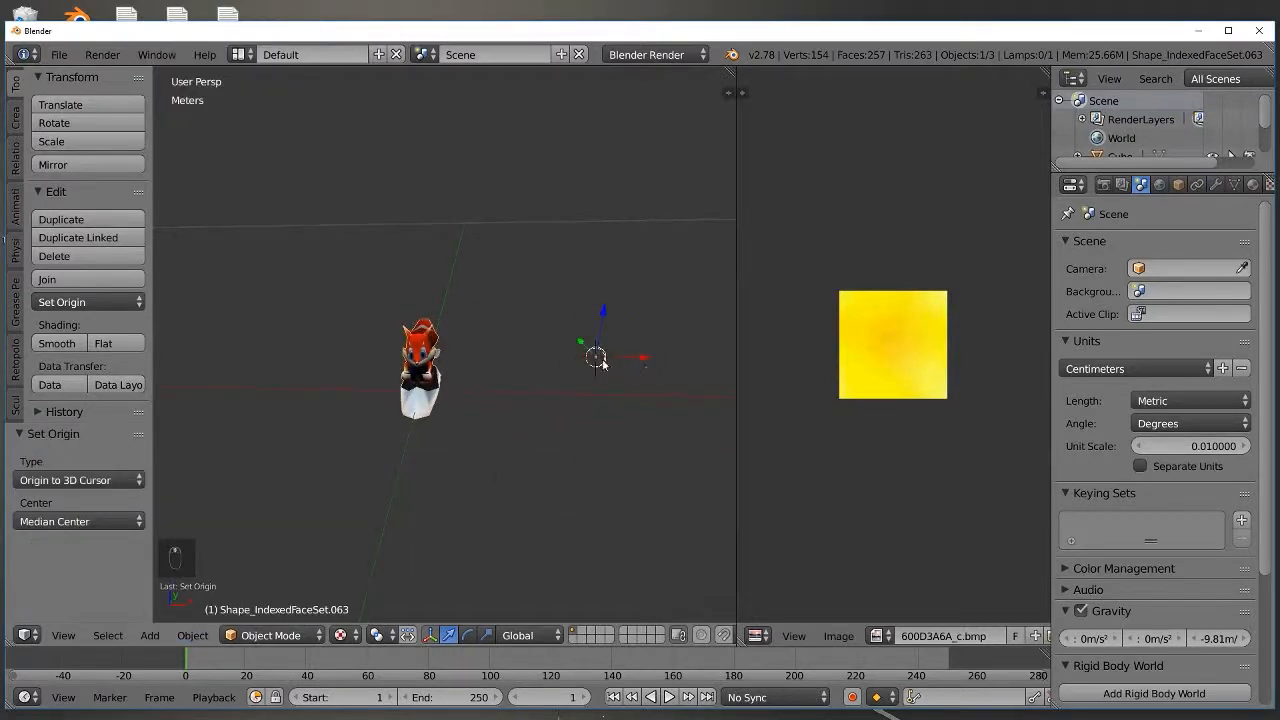
scroll(602, 364, "up", 2)
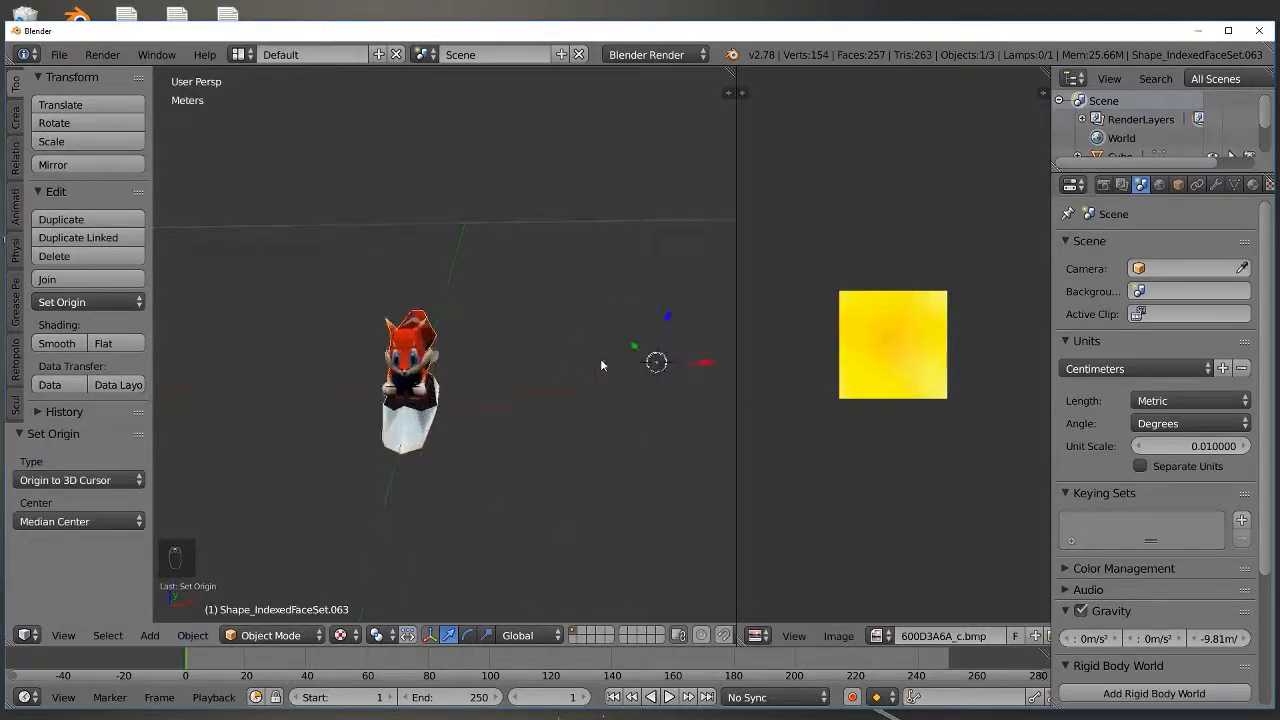
scroll(525, 418, "down", 2)
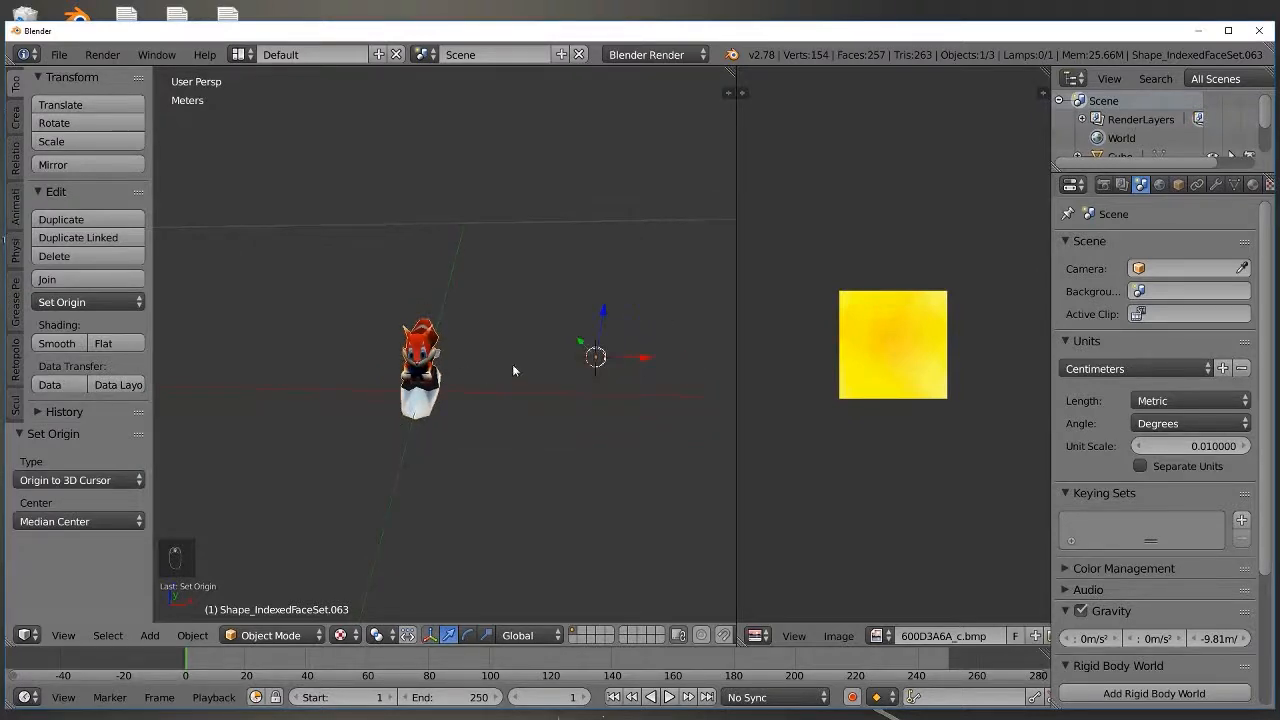
Step: Try rotating and scaling the Conker model about its displaced origin, cancelling both transforms
key("r")
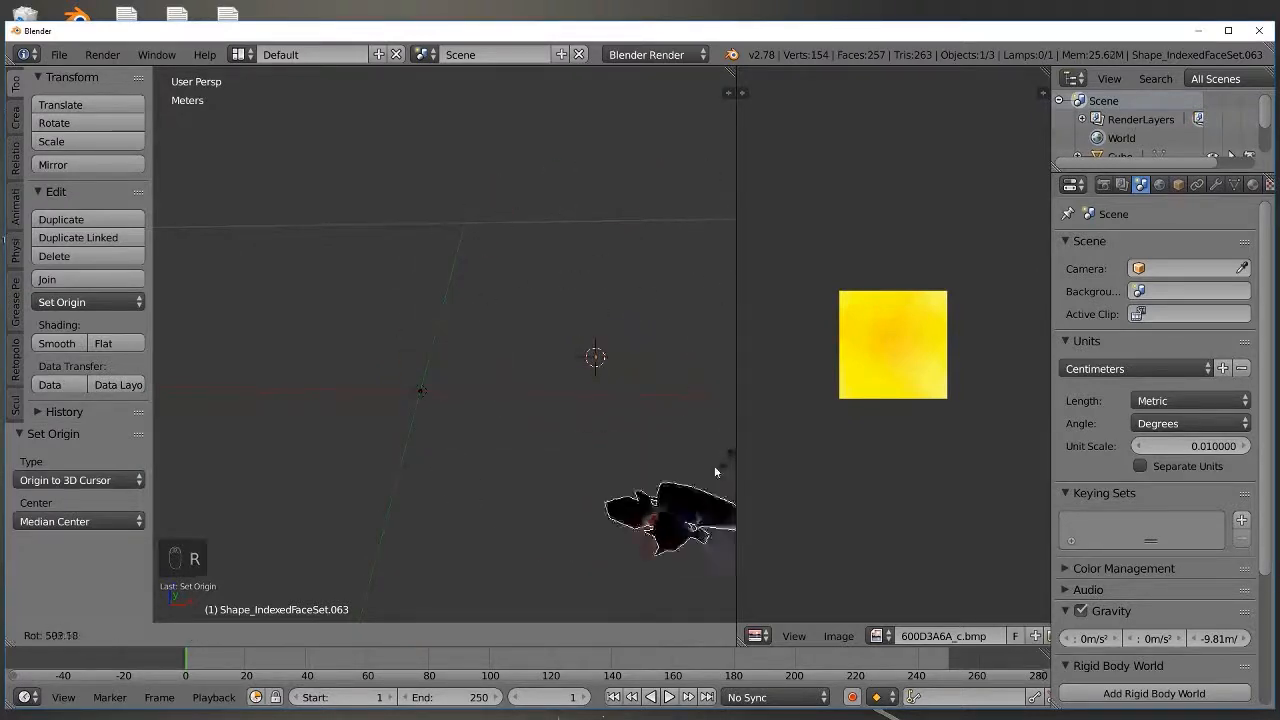
right_click(492, 368)
key("s")
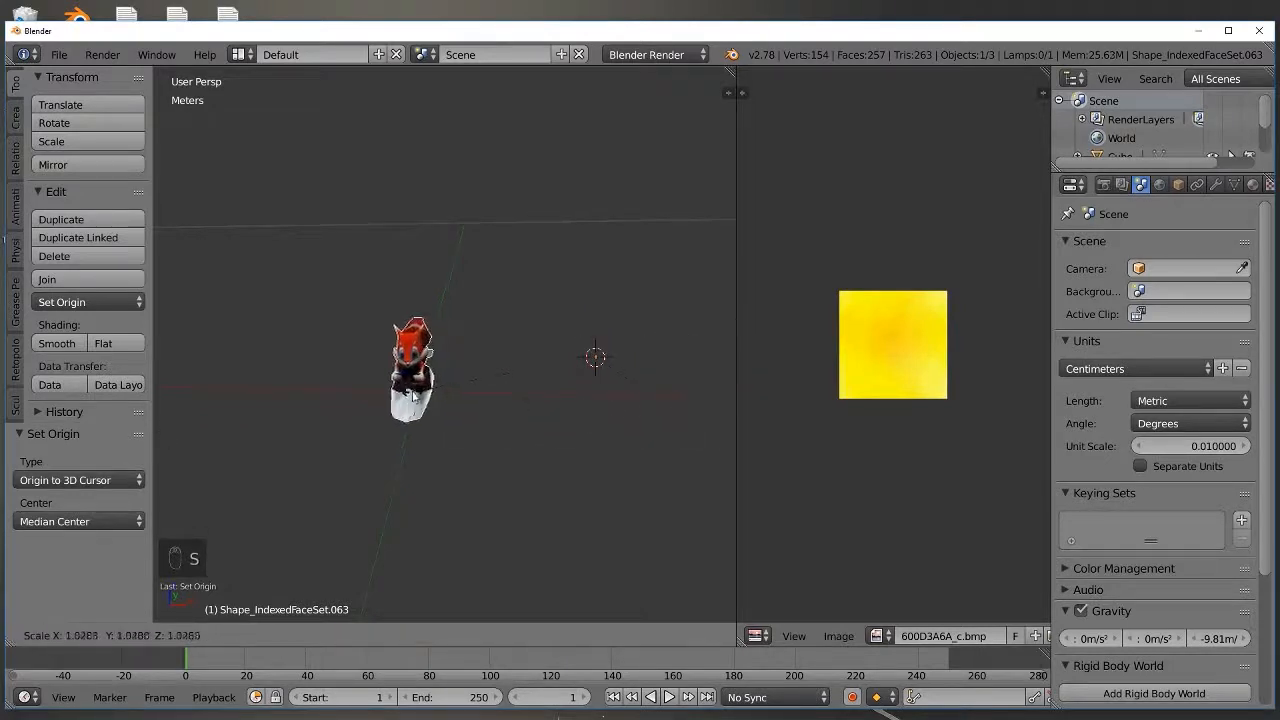
right_click(333, 362)
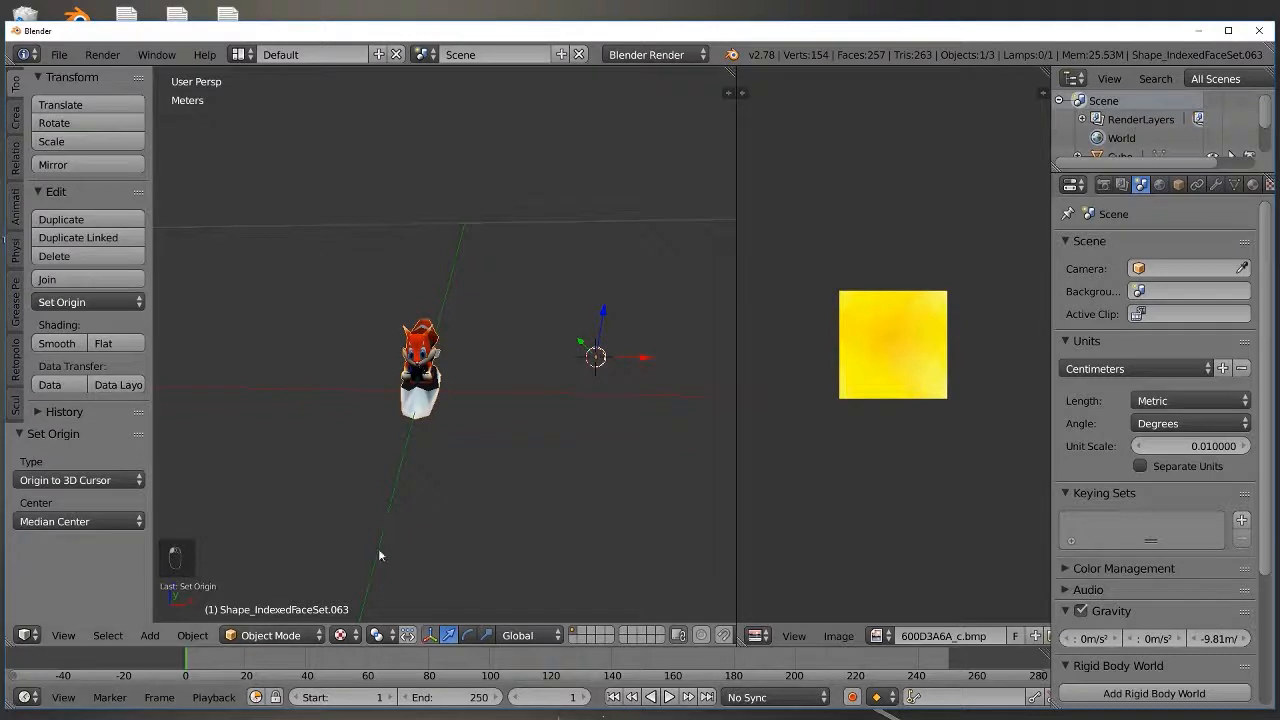
Step: Set the Conker model's origin to its center of mass and test scaling and rotating around it without keeping the transforms
left_click(193, 635)
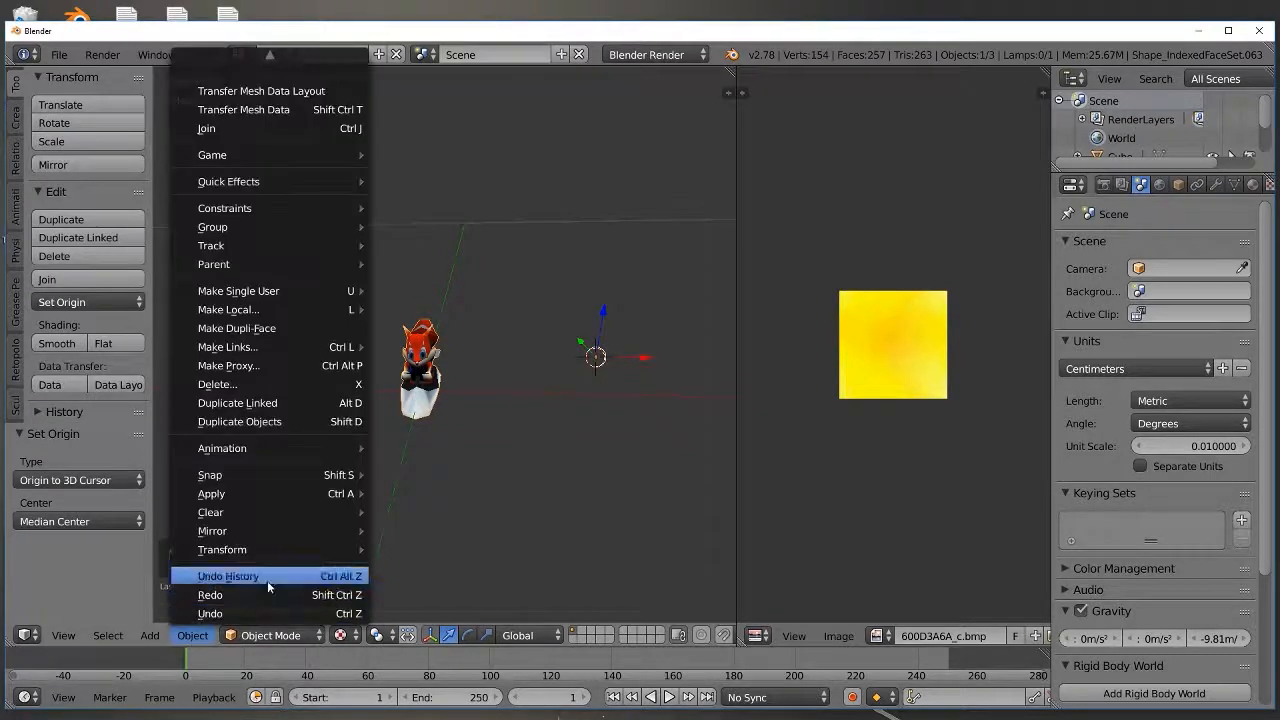
mouse_move(286, 552)
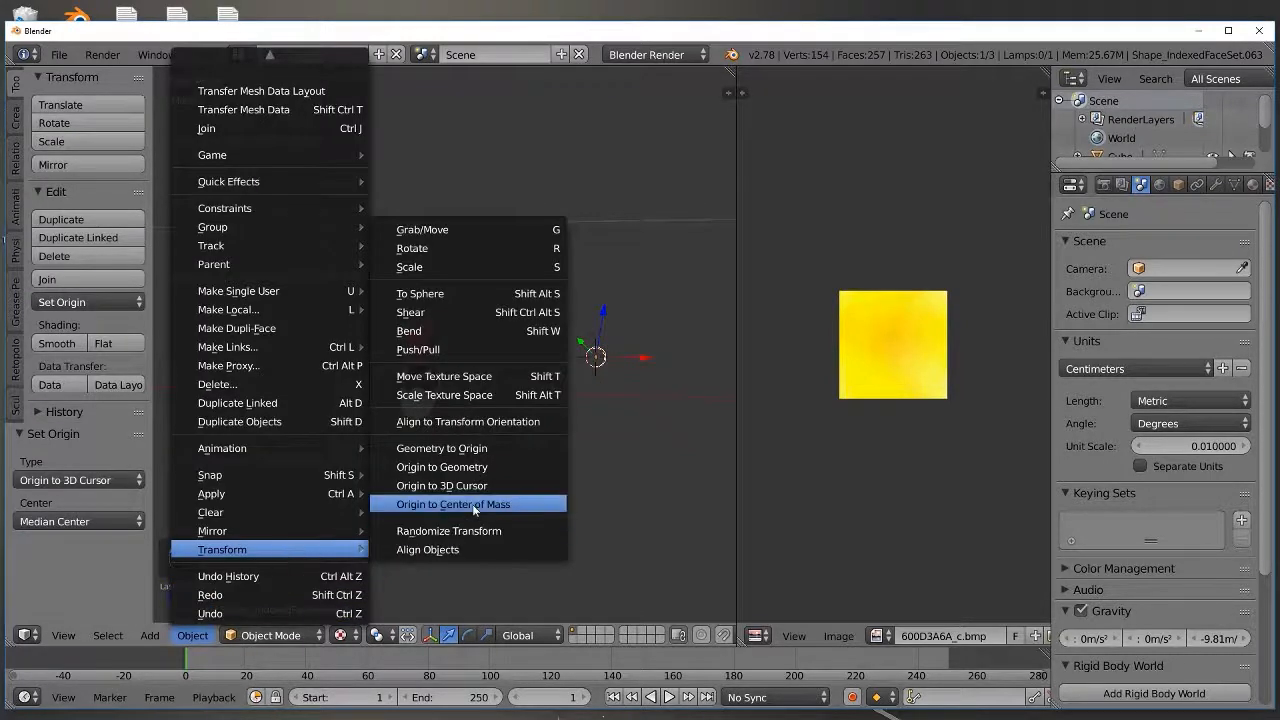
left_click(500, 506)
key("s")
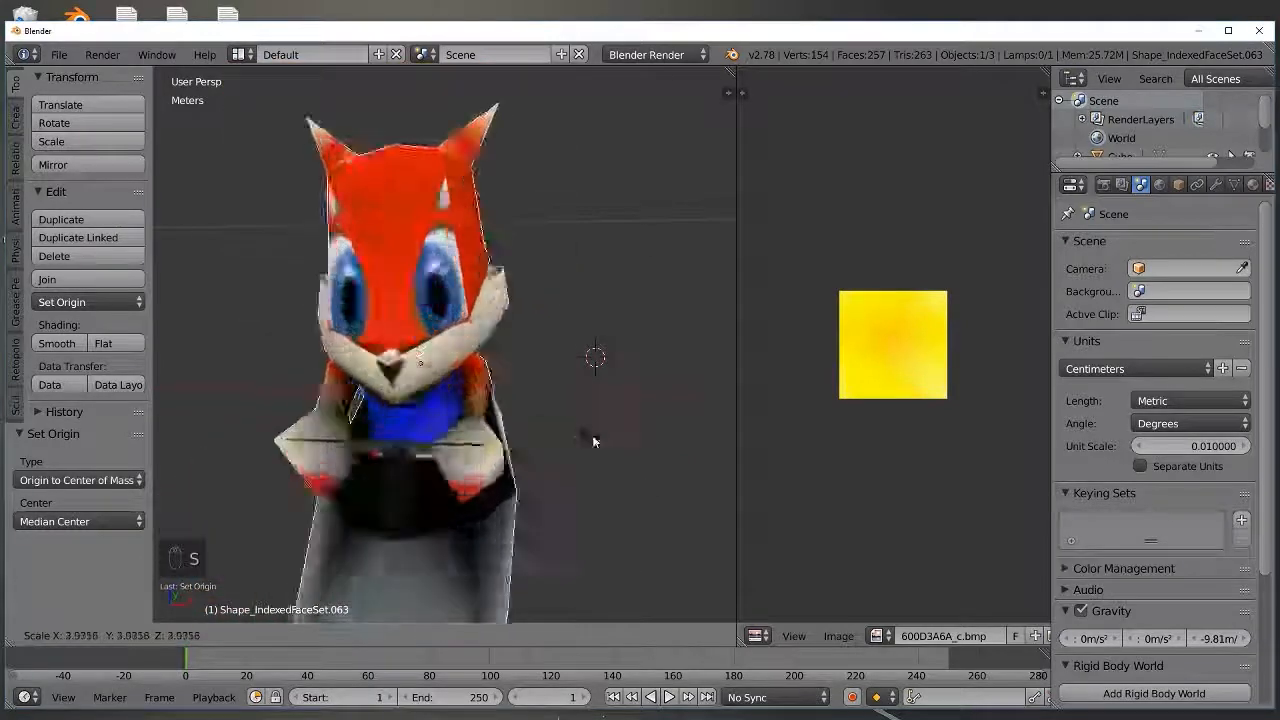
right_click(480, 415)
key("r")
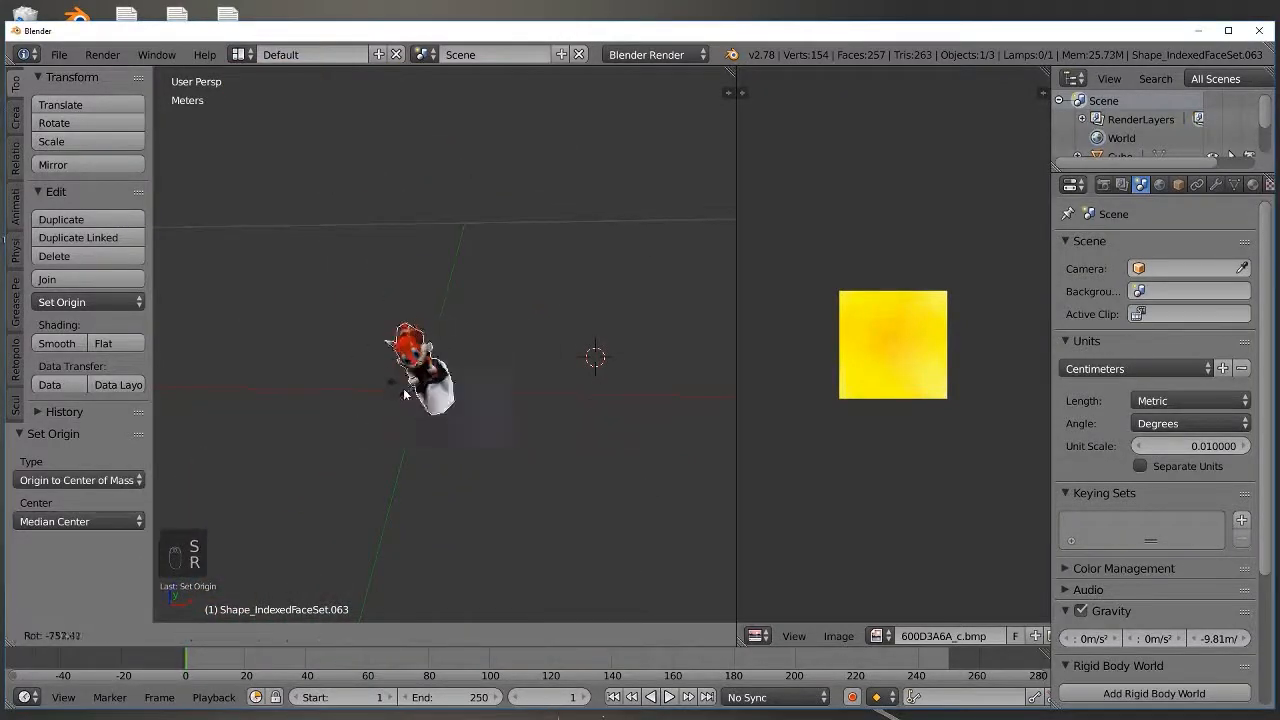
right_click(465, 393)
Step: Scale the Conker model by 1000 on all axes
scroll(498, 392, "down", 5)
mouse_move(498, 390)
middle_mouse_down()
mouse_move(419, 387)
mouse_move(536, 371)
mouse_move(321, 362)
mouse_move(352, 403)
mouse_move(326, 403)
mouse_move(299, 363)
mouse_move(533, 379)
mouse_move(477, 384)
middle_mouse_up()
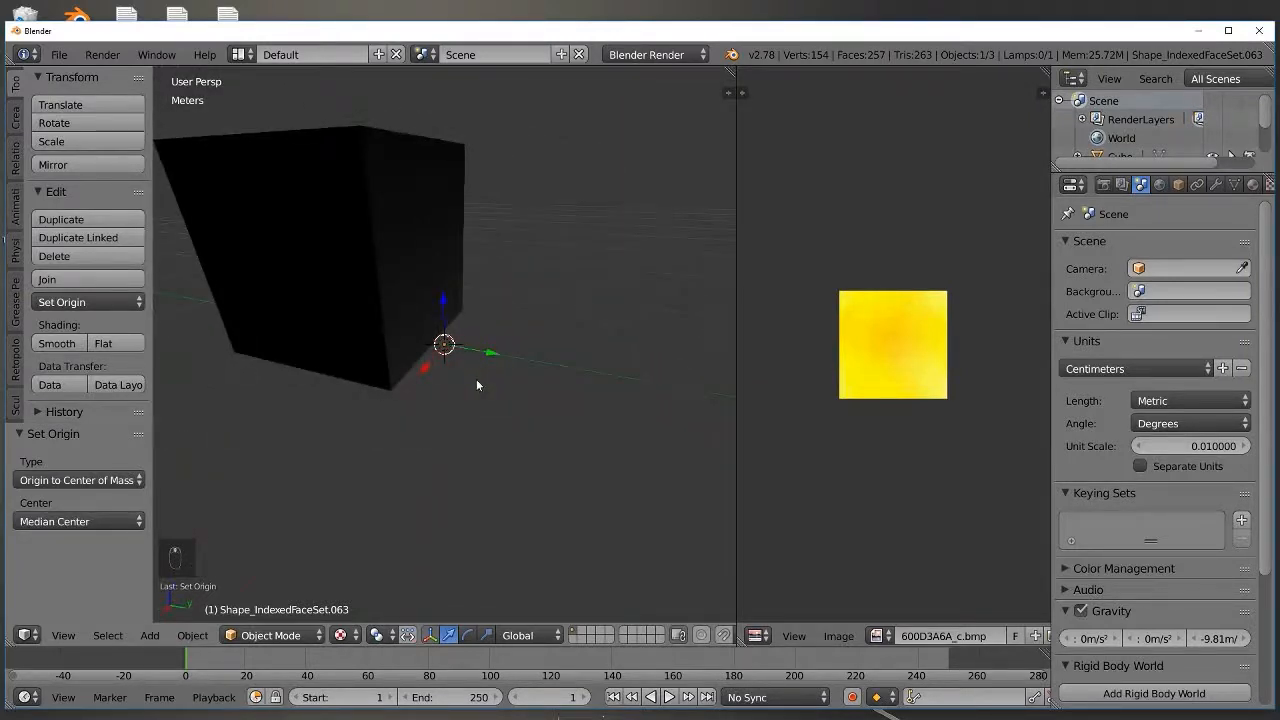
type("s100")
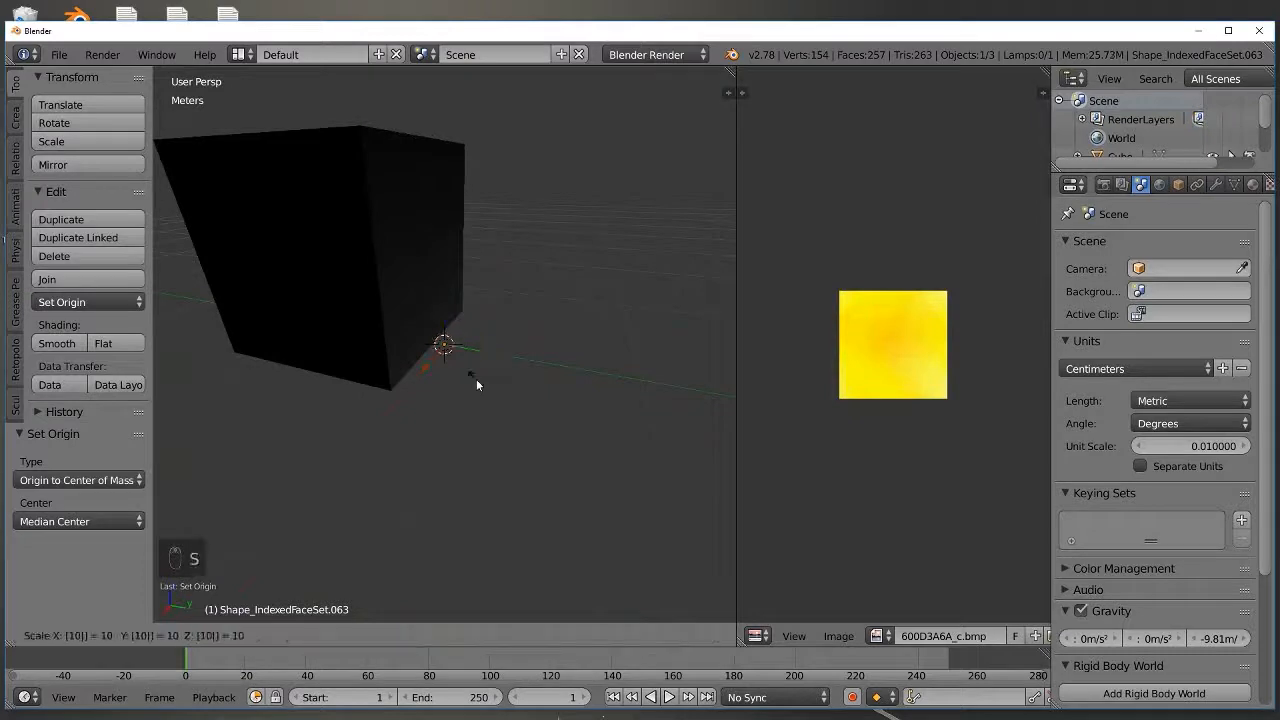
type("00")
key("Return")
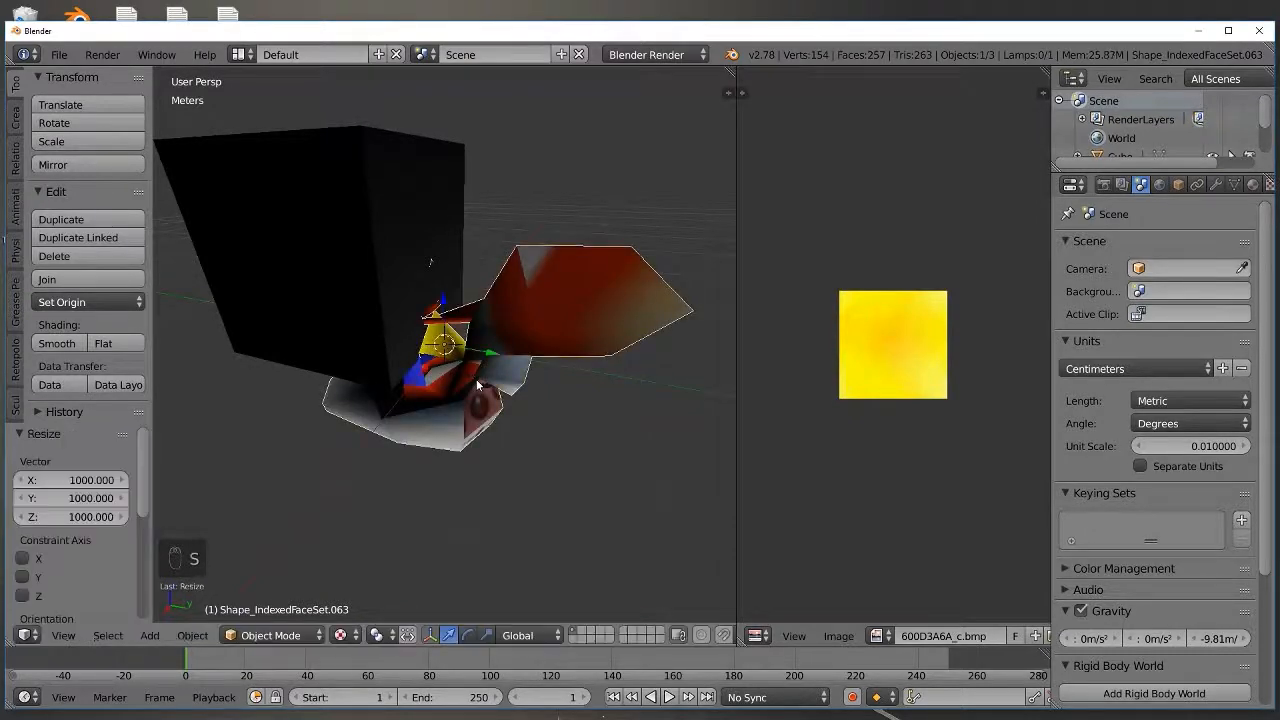
Step: Move the Conker model along Y to stand beside the cube and lower it about 7.6 cm along Z
scroll(477, 384, "down", 2)
left_click_drag(492, 353, 631, 300)
middle_click_drag(631, 300, 582, 304)
left_click_drag(555, 219, 555, 227)
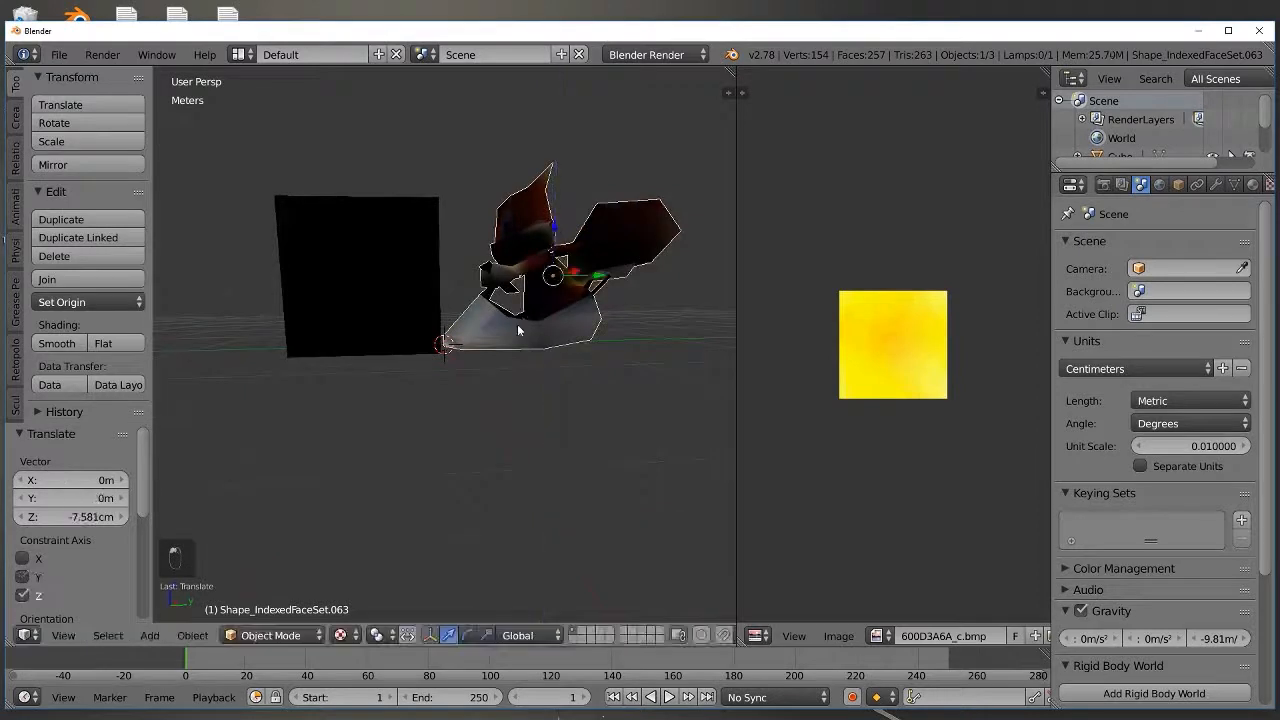
Step: Delete the reference cube
middle_click_drag(517, 324, 505, 326)
right_click(337, 296)
key("Delete")
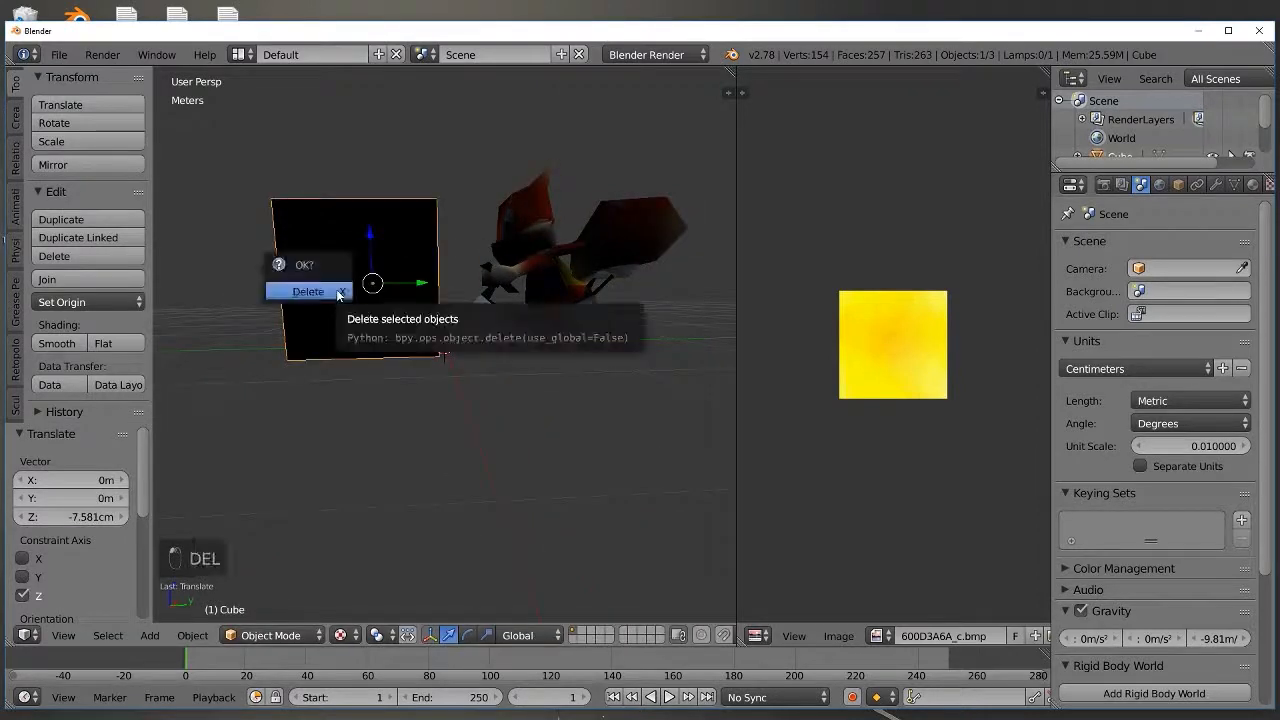
left_click(337, 296)
Step: Select the Conker model, enter Edit Mode and select its whole mesh
middle_click_drag(337, 296, 436, 320)
right_click(448, 365)
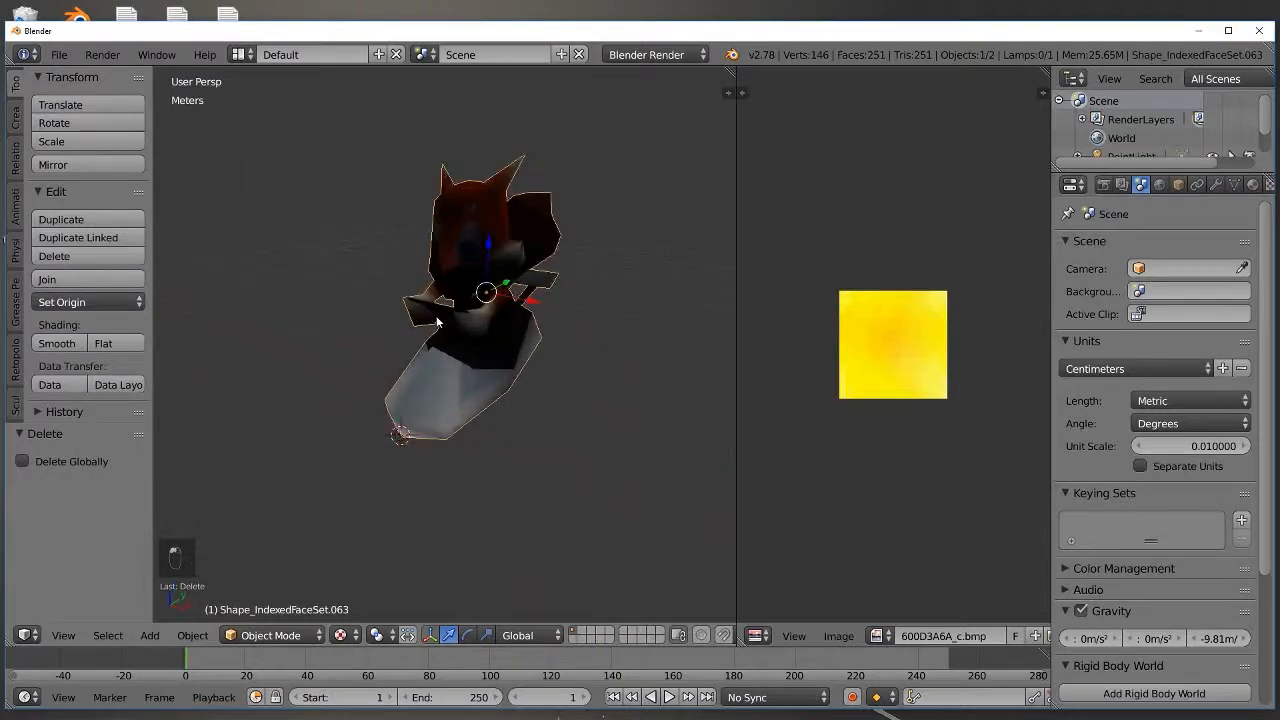
left_click(270, 635)
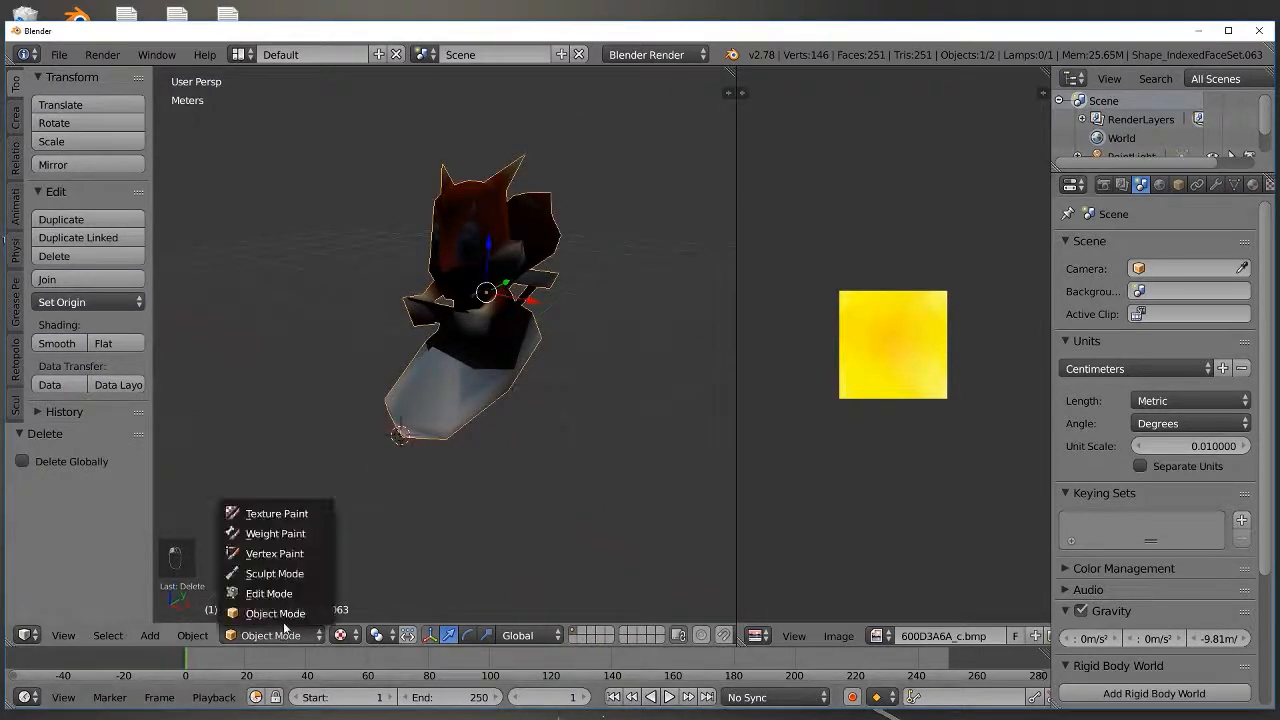
left_click(280, 591)
key("a")
key("a")
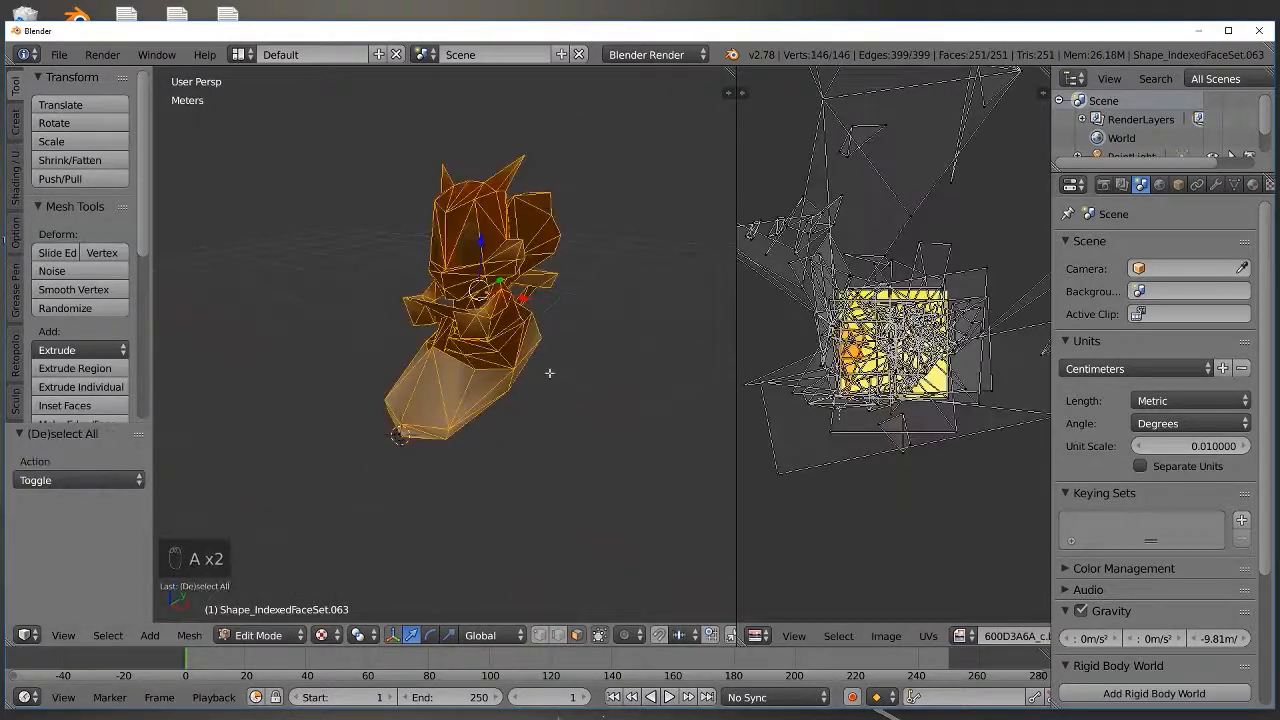
Step: Show and widen the 3D view's properties sidebar, and enable the display of face normals as lines
middle_click_drag(549, 373, 478, 360)
key("n")
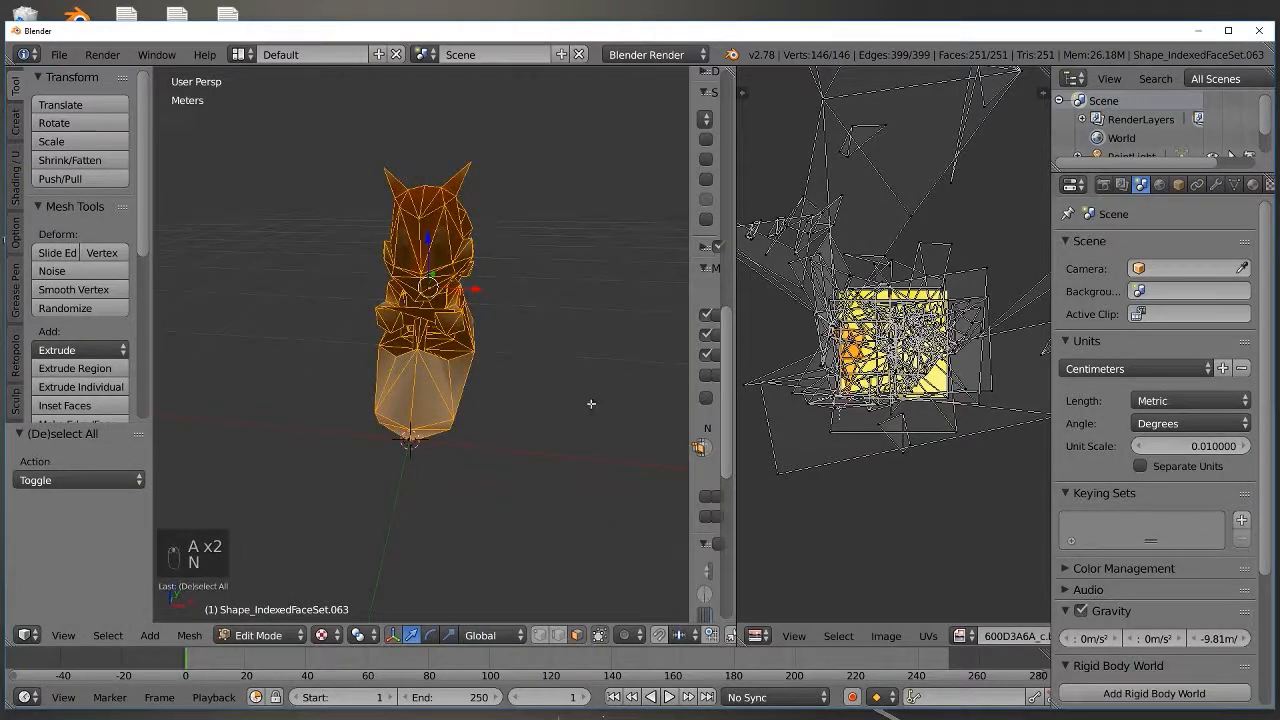
left_click_drag(690, 414, 497, 413)
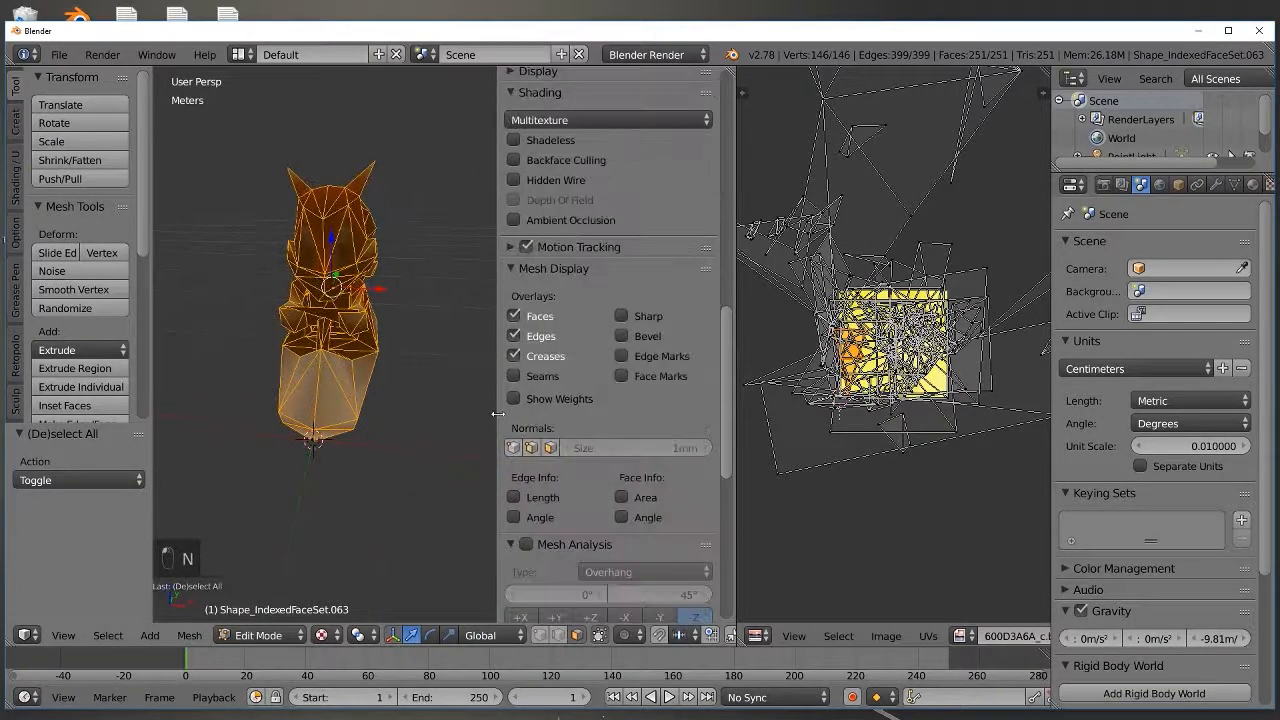
scroll(544, 440, "up", 2)
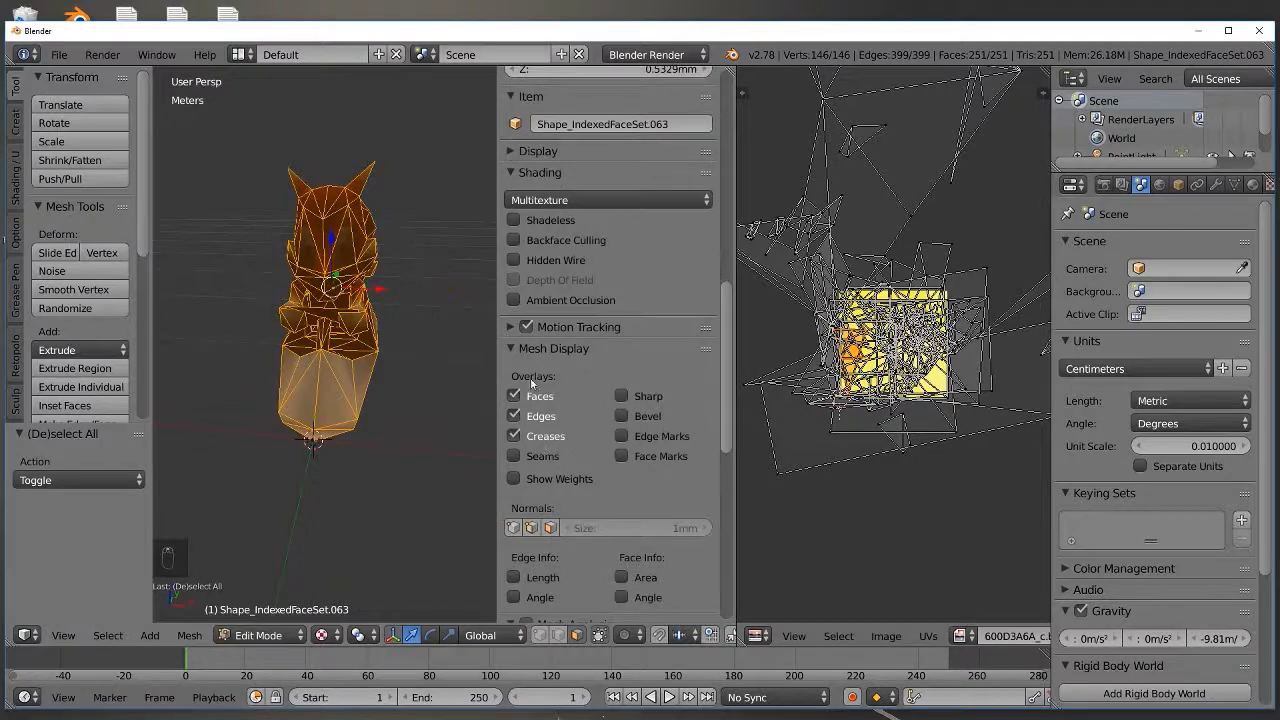
scroll(583, 350, "down", 2)
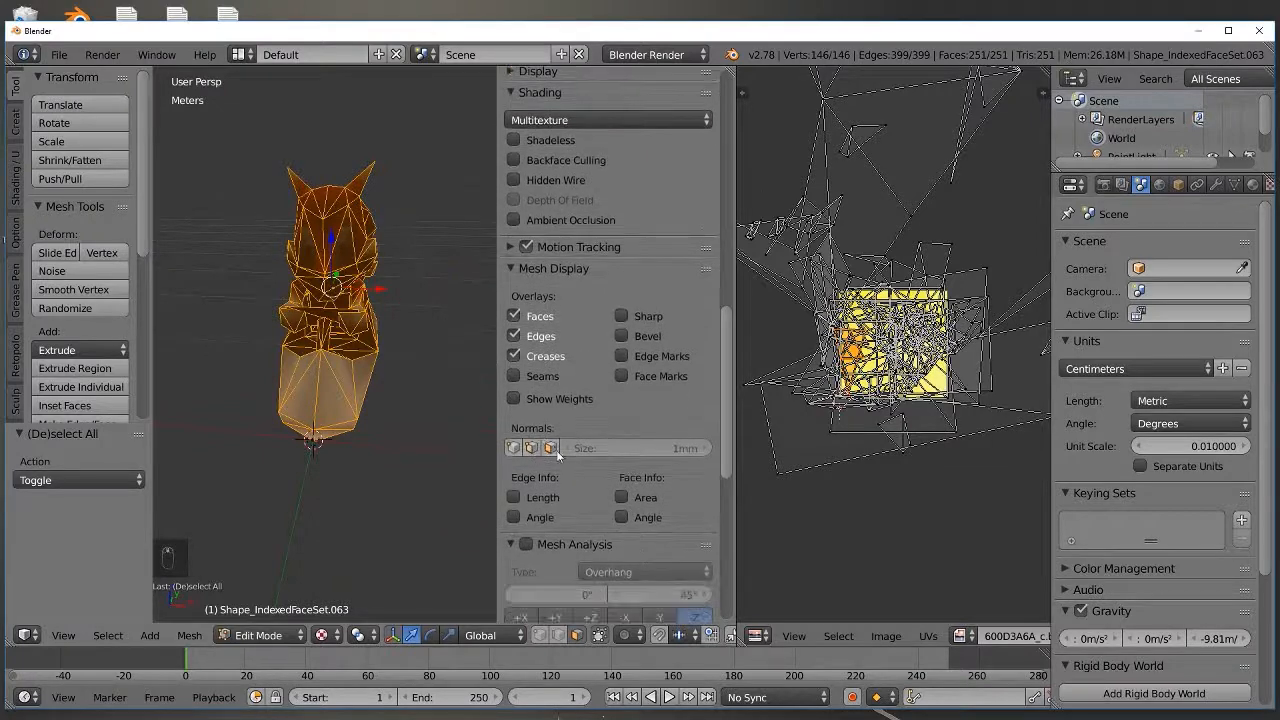
left_click(552, 448)
middle_click_drag(385, 440, 413, 429)
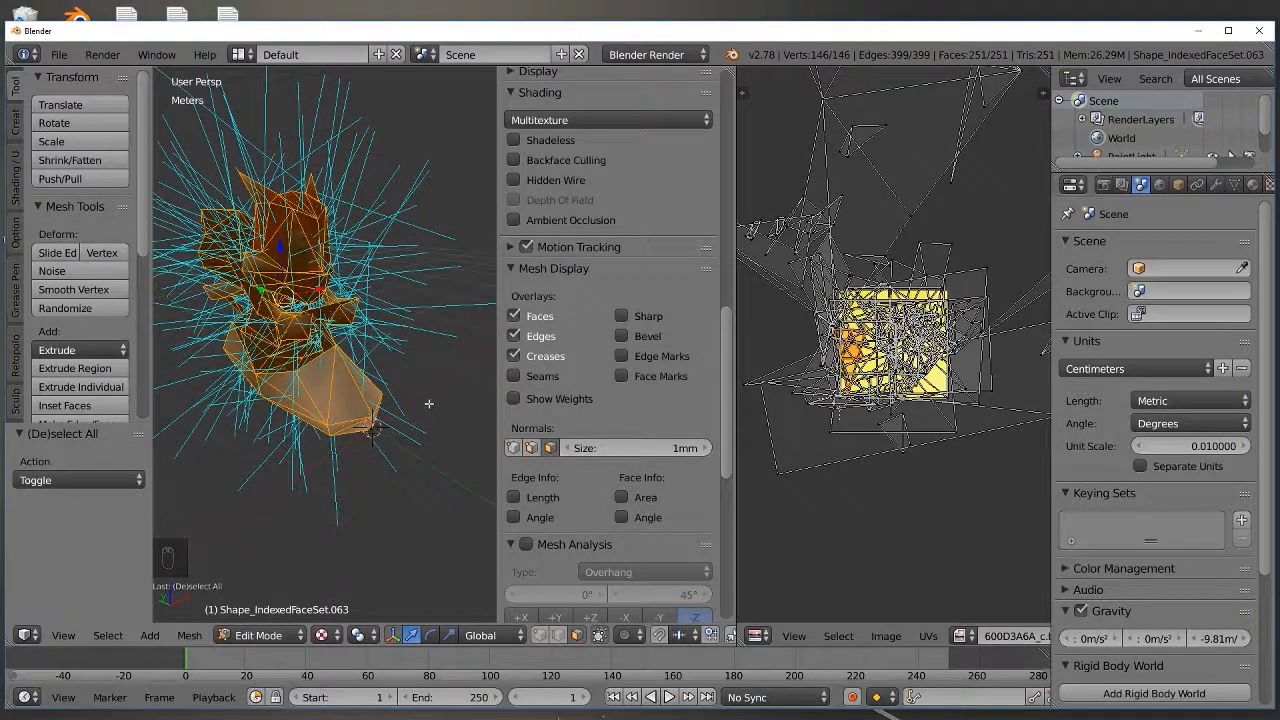
Step: Examine the normal direction of a front face on the hovercraft, then disable the face normals display
scroll(347, 404, "up", 2)
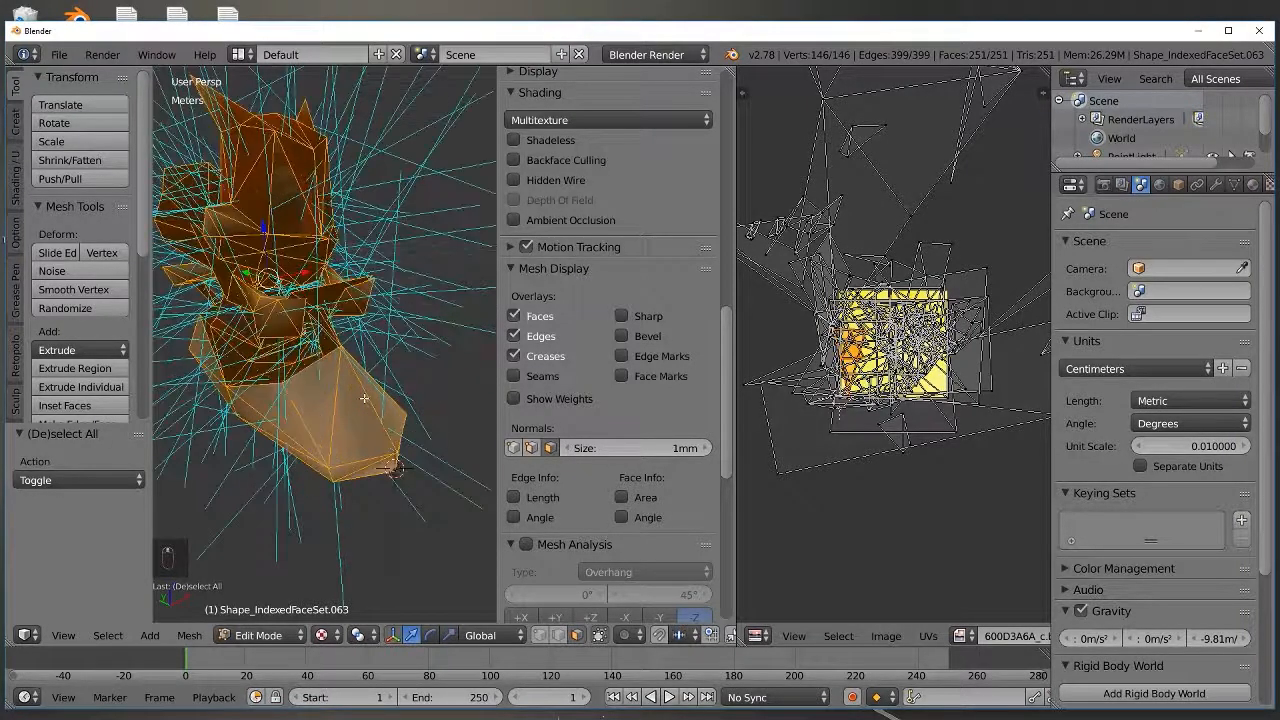
scroll(364, 398, "up", 4)
right_click(400, 440)
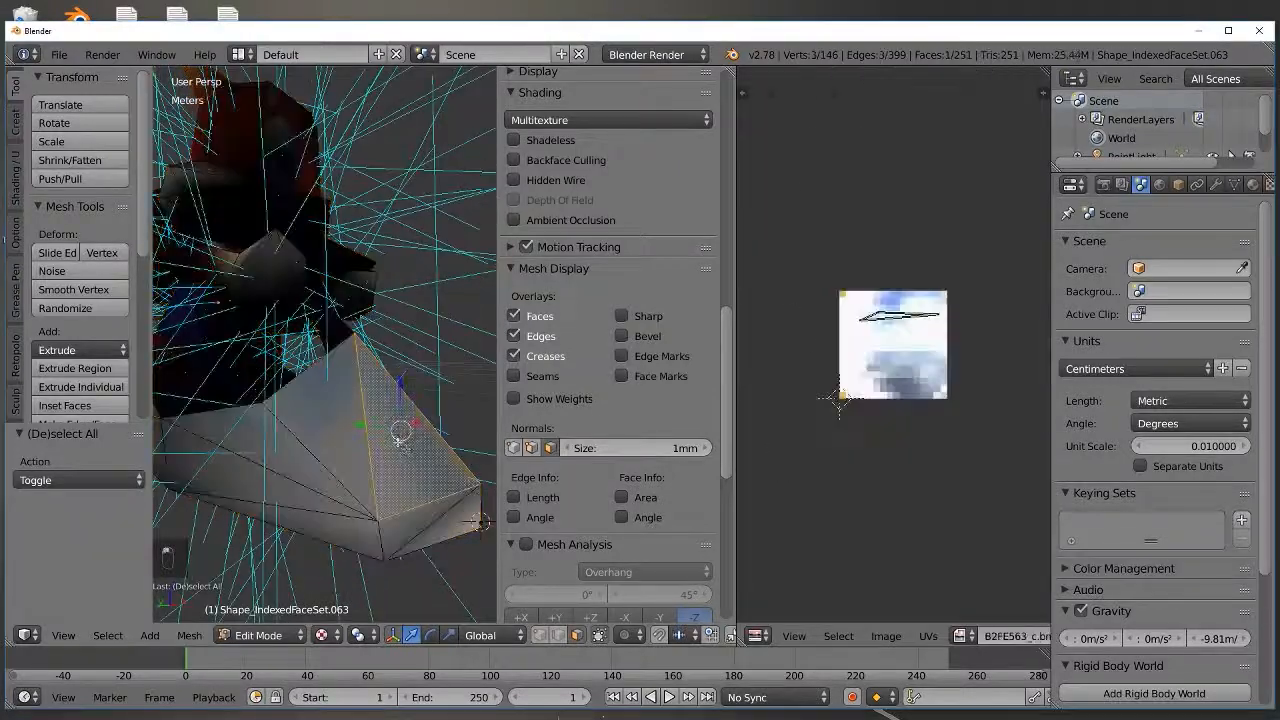
middle_click_drag(400, 440, 355, 457)
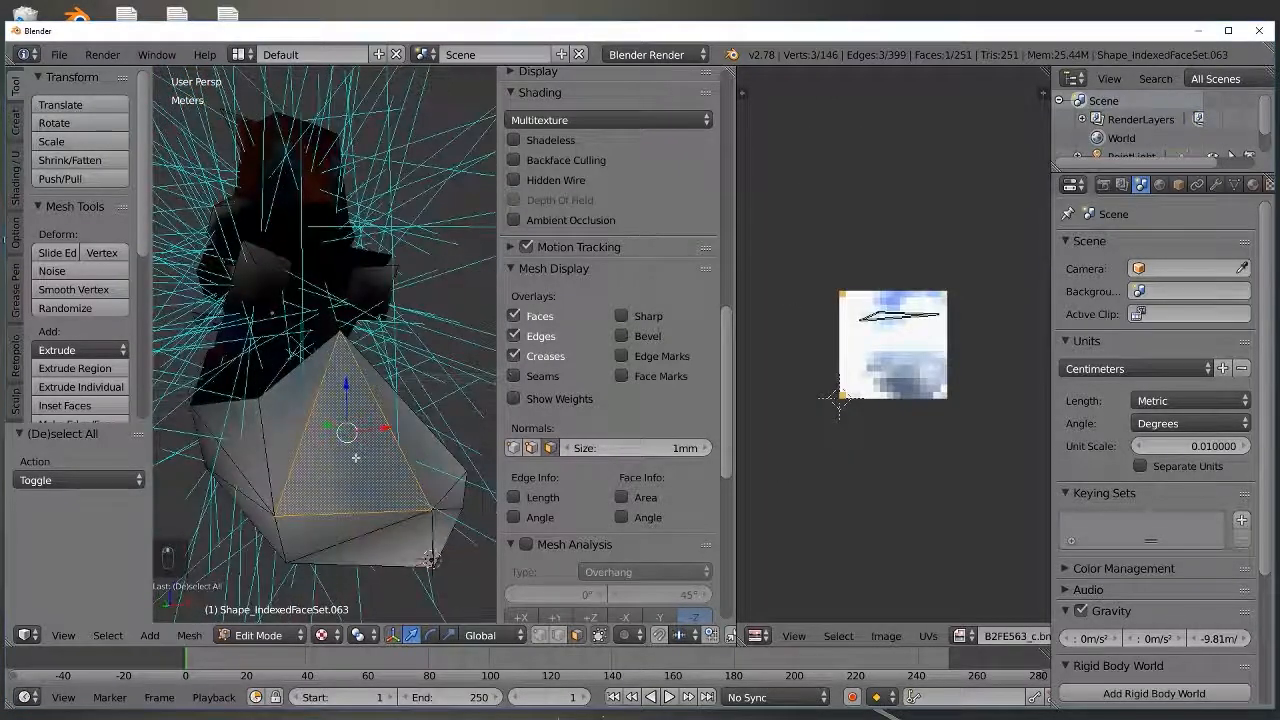
scroll(355, 457, "down", 7)
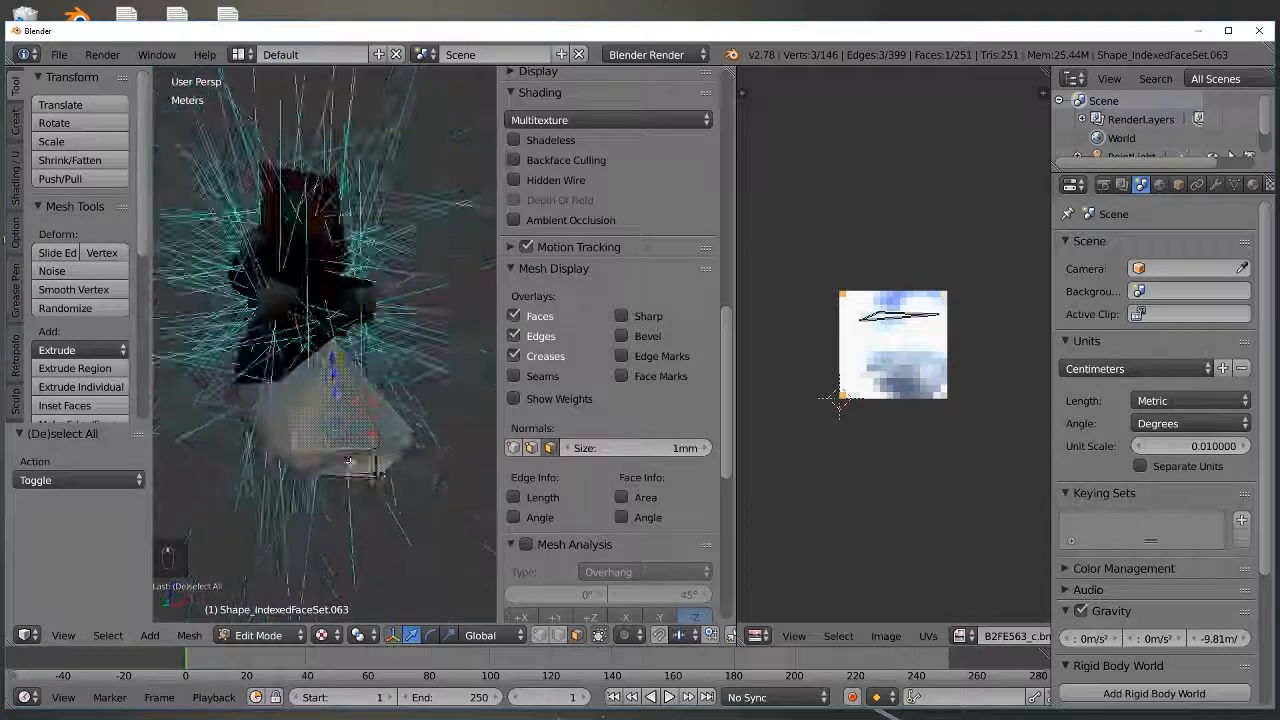
scroll(338, 486, "up", 6)
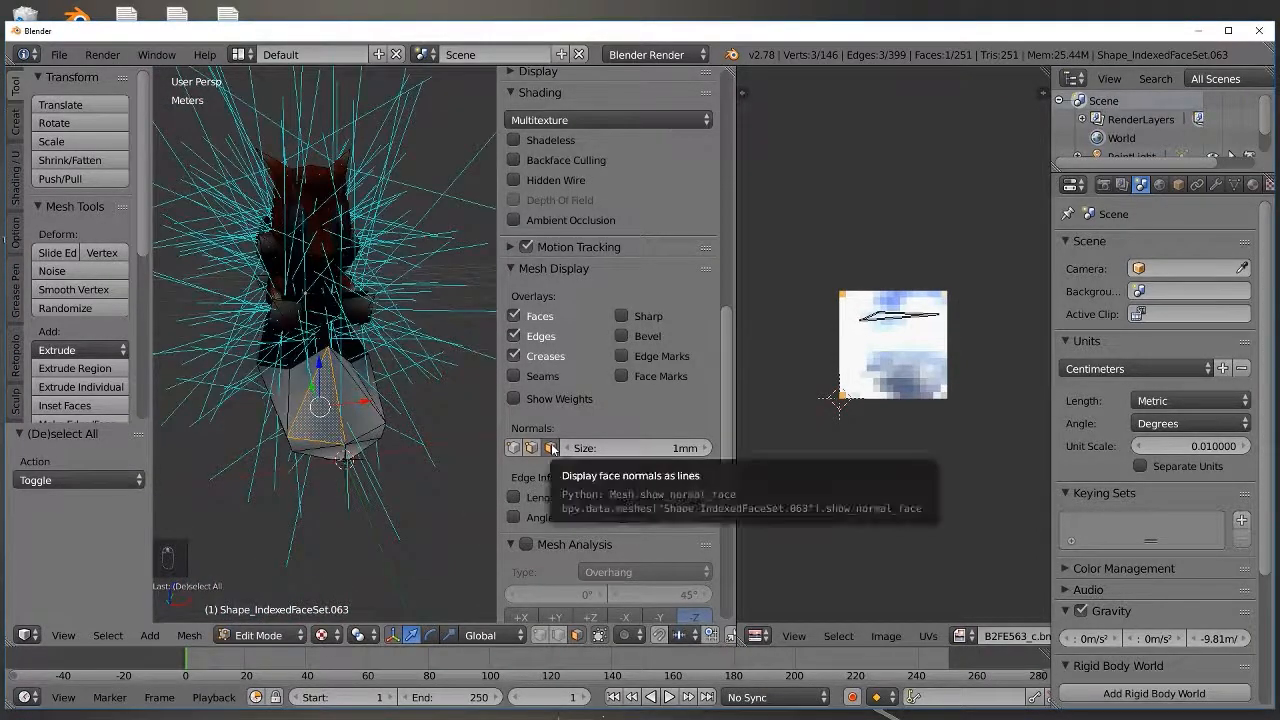
left_click(551, 448)
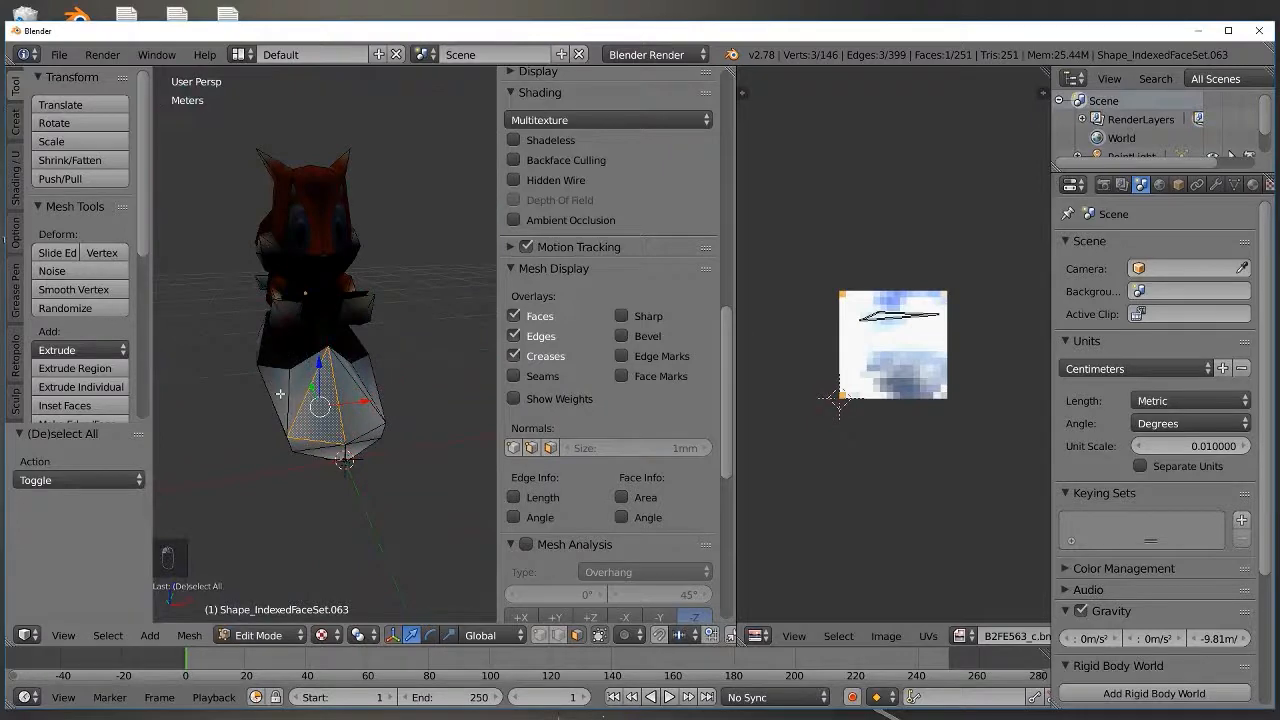
Step: Select the model's whole mesh and recalculate its normals to the outside
key("a")
key("a")
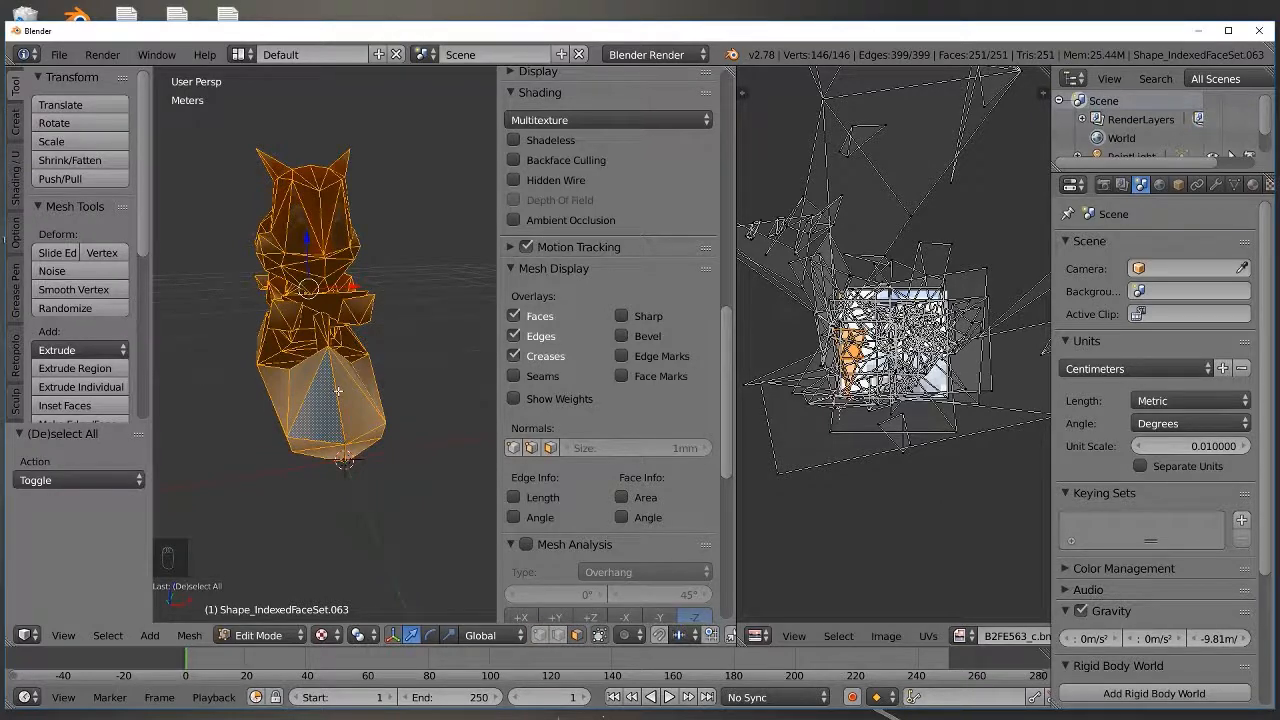
left_click(110, 635)
mouse_move(181, 630)
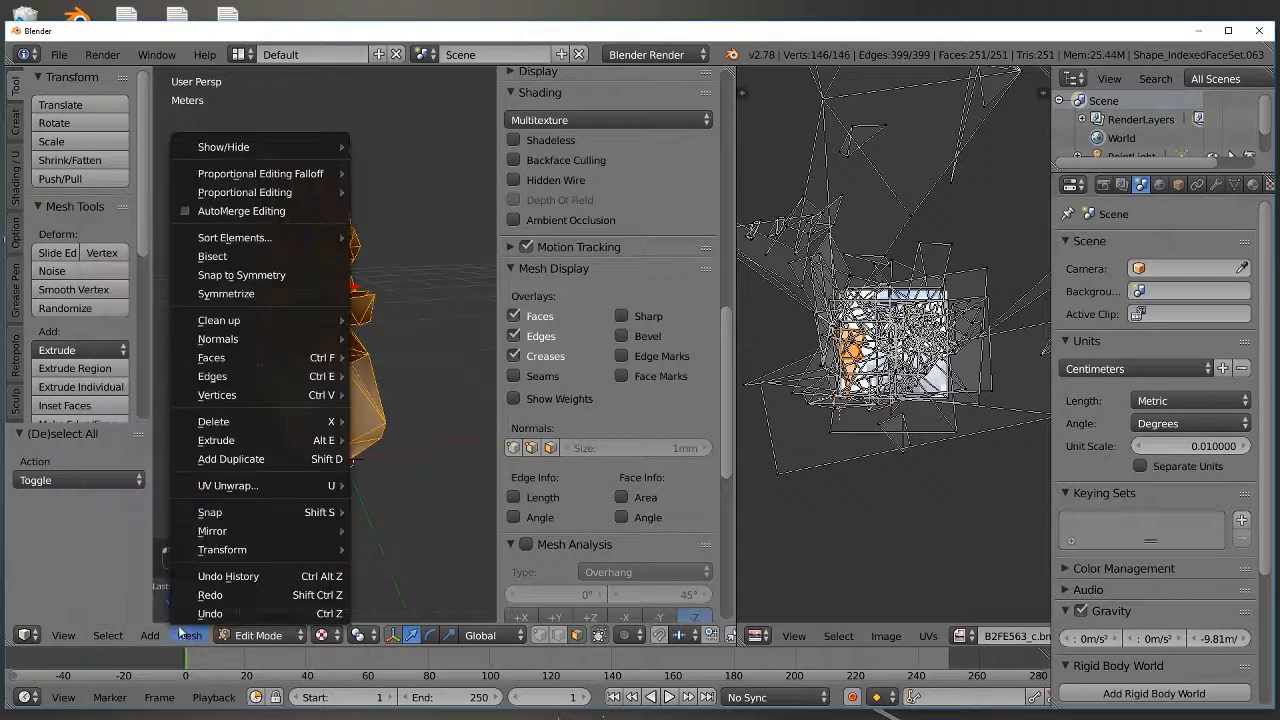
mouse_move(287, 341)
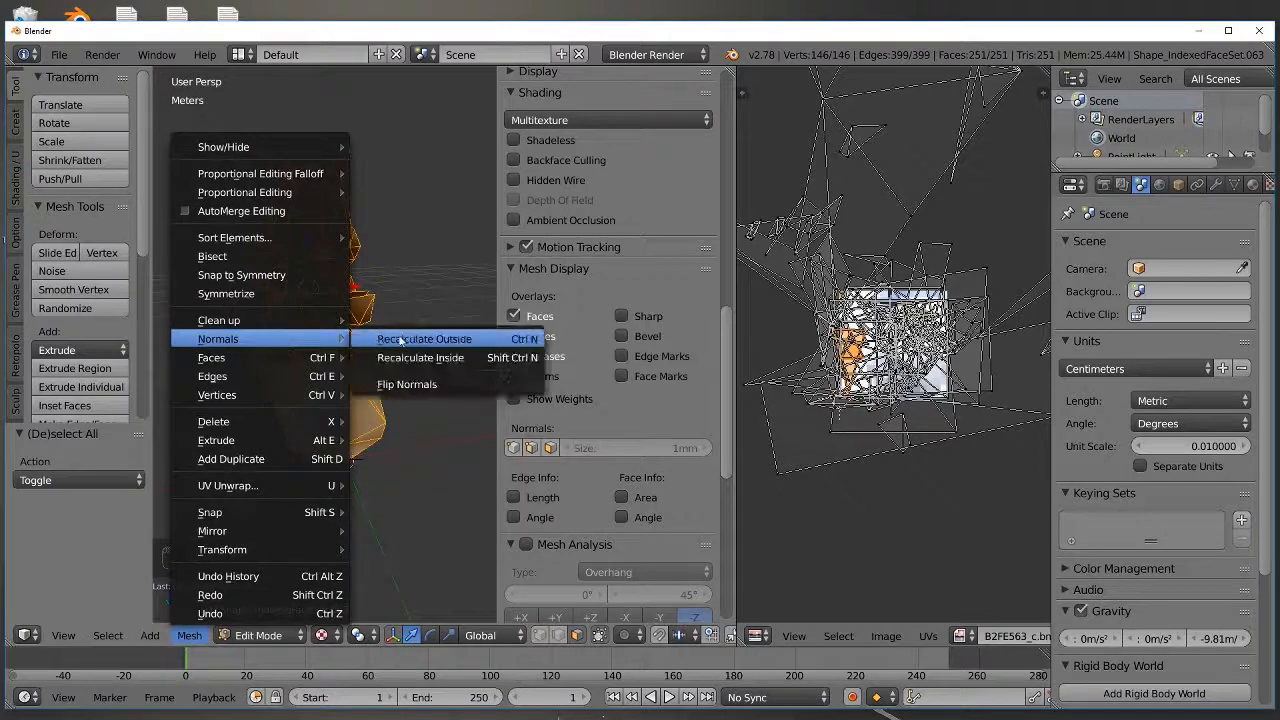
left_click(417, 340)
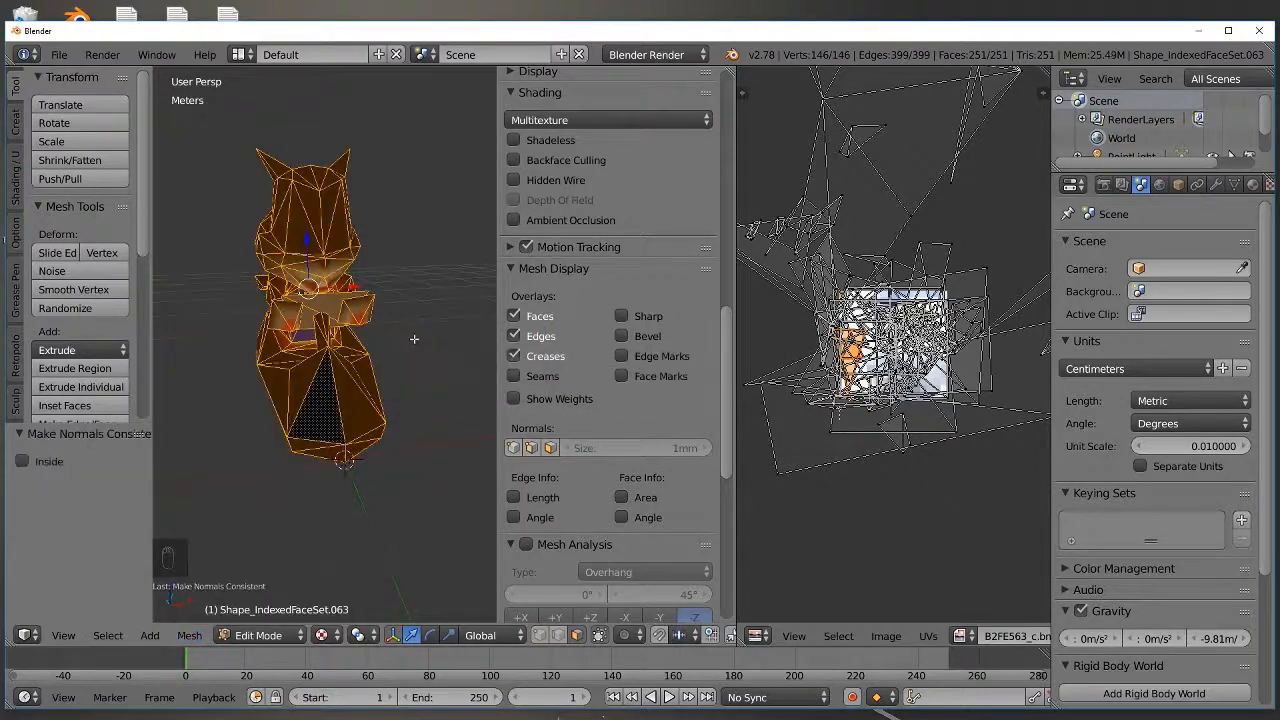
Step: Display the face normals as lines, examine their directions around the model, and turn the display off again
middle_click_drag(395, 380, 477, 387)
middle_click_drag(382, 329, 436, 414)
left_click(537, 449)
left_click(548, 450)
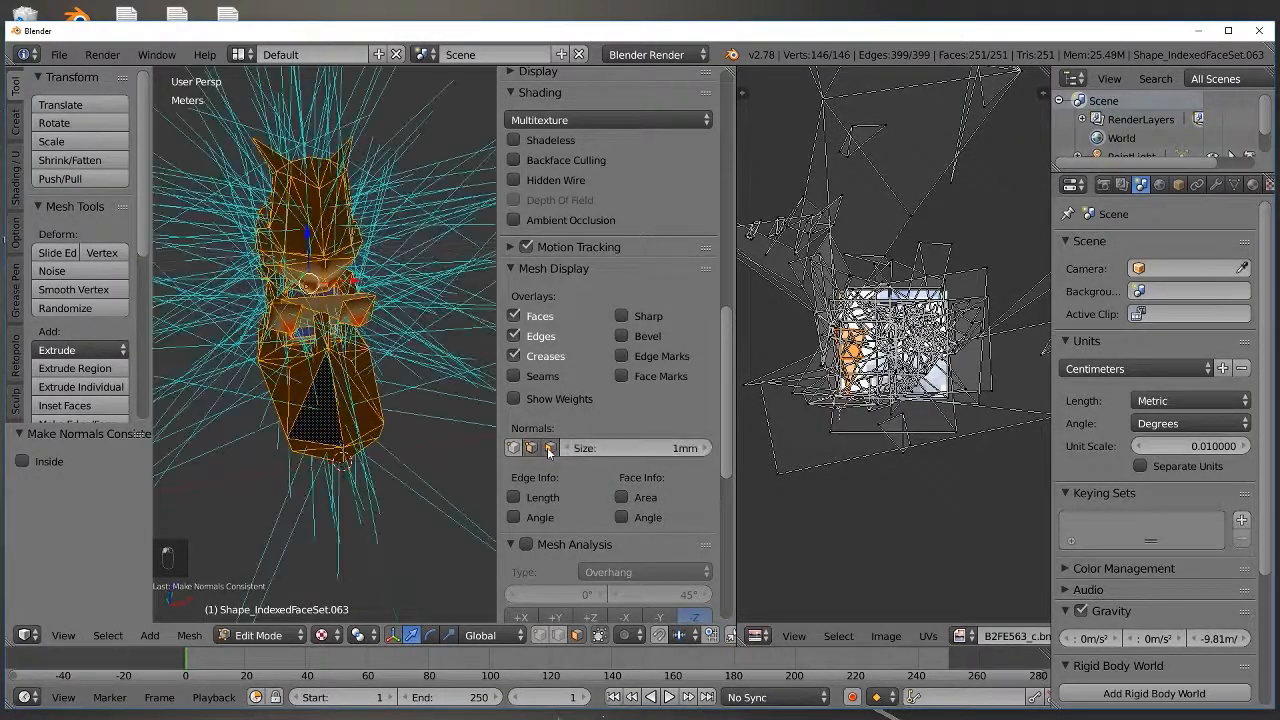
scroll(420, 440, "up", 1)
middle_click_drag(370, 444, 420, 440)
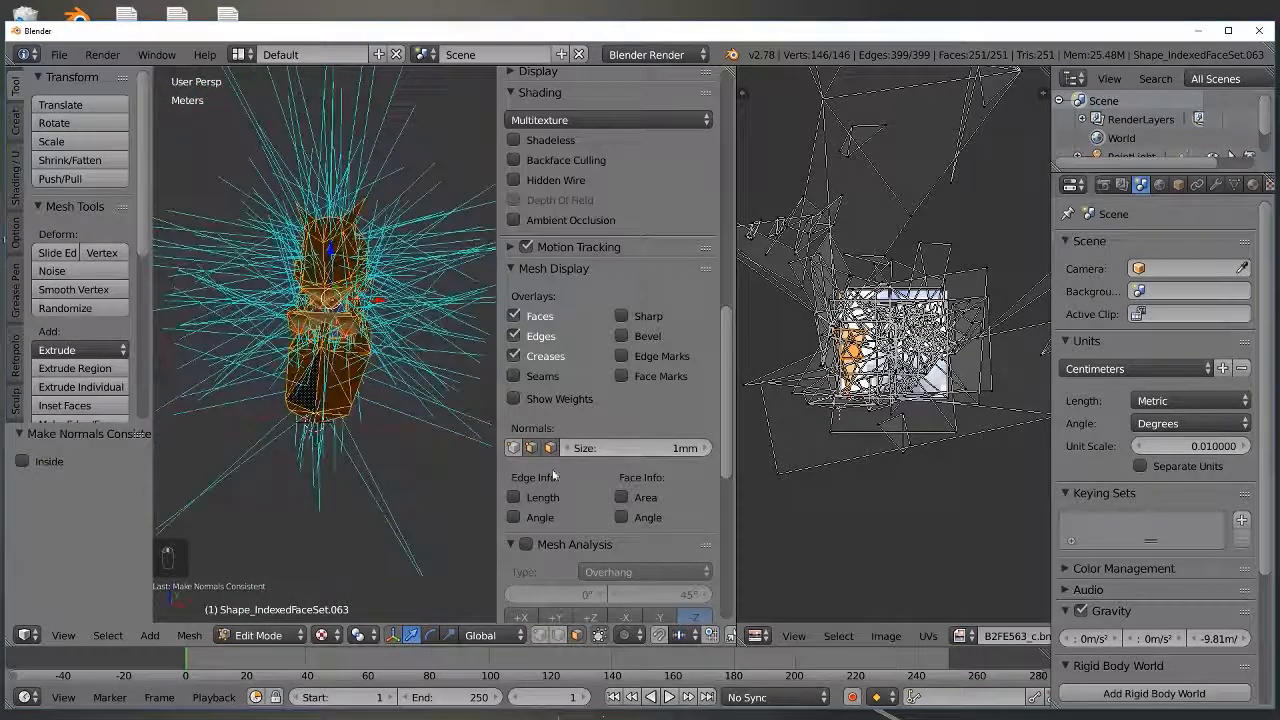
left_click(549, 450)
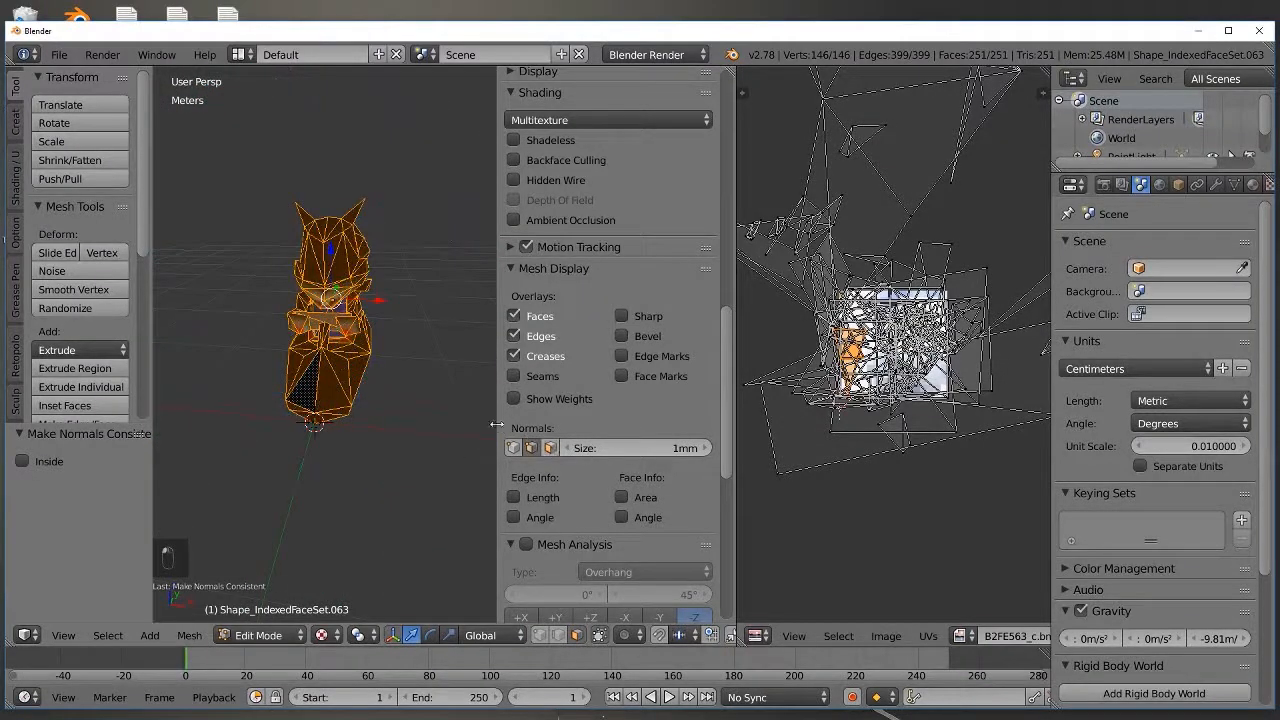
Step: Narrow the 3D view's properties sidebar and return the Conker model to Object Mode
left_click_drag(497, 424, 553, 425)
left_click(149, 636)
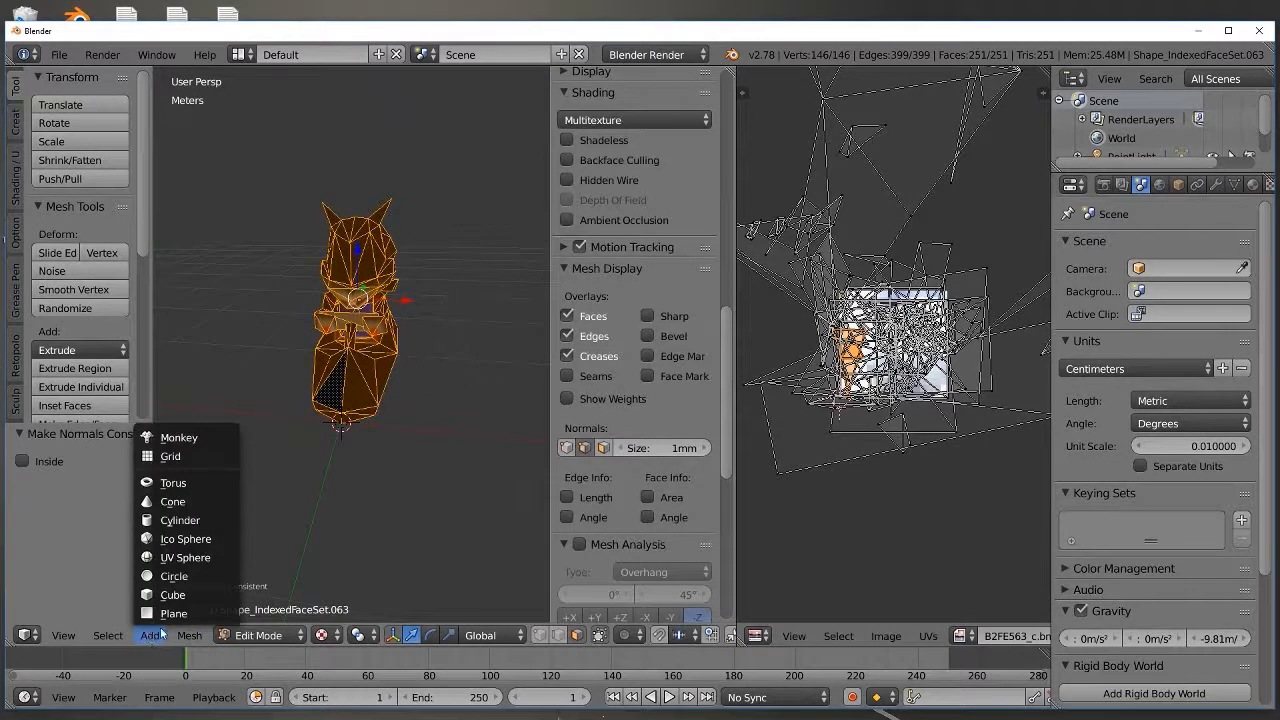
key("Tab")
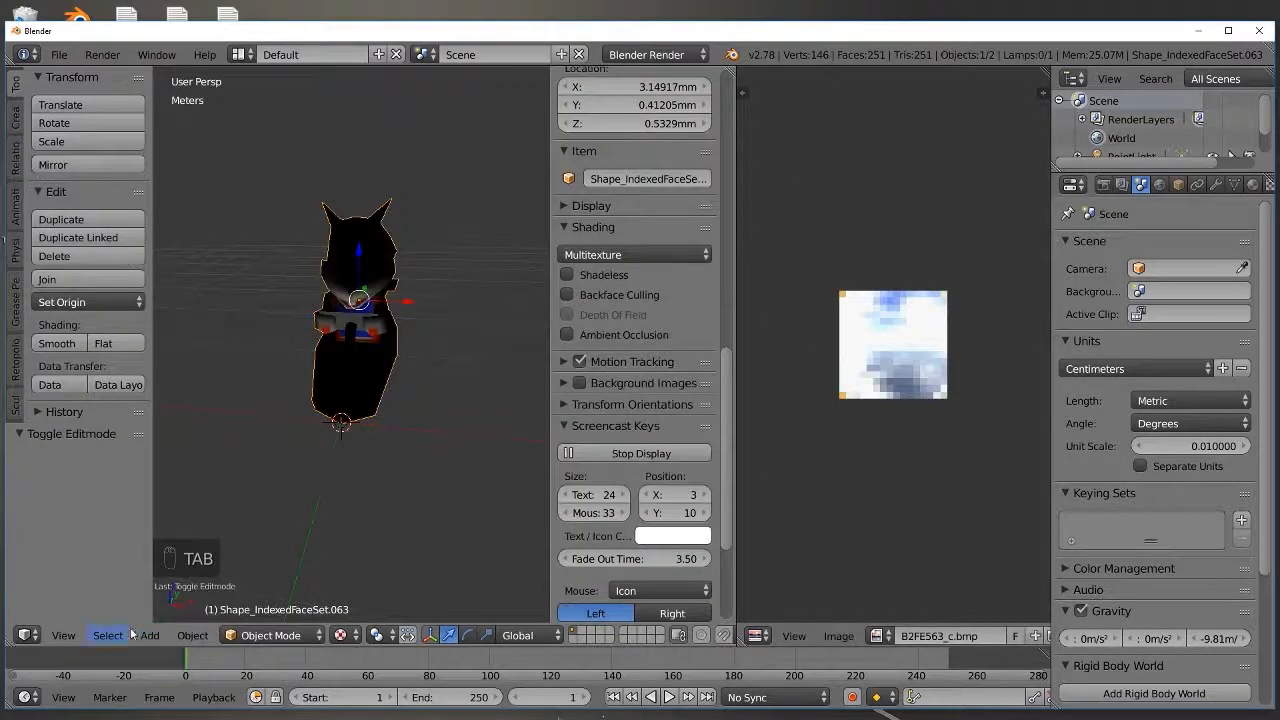
Step: Add a Point lamp, raise it 1.656 m along Z above the model, and examine the lit model from several sides
left_click(148, 636)
mouse_move(215, 404)
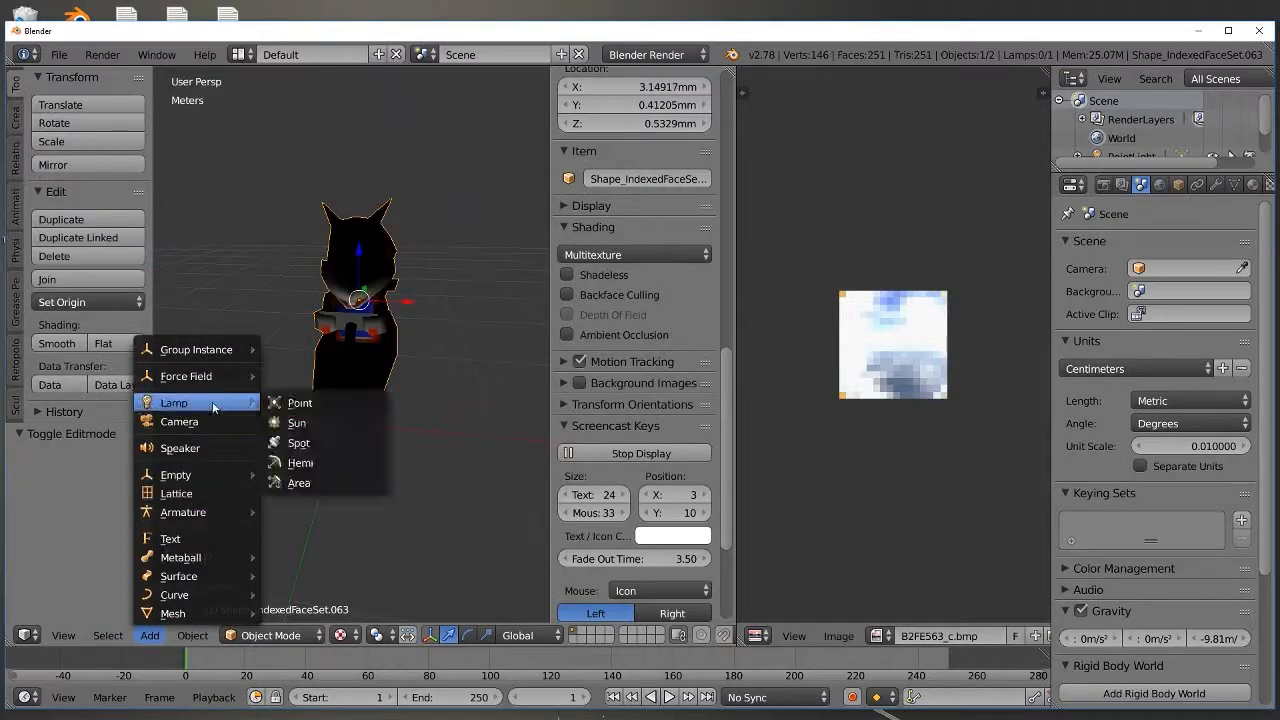
left_click(296, 401)
key("g")
key("z")
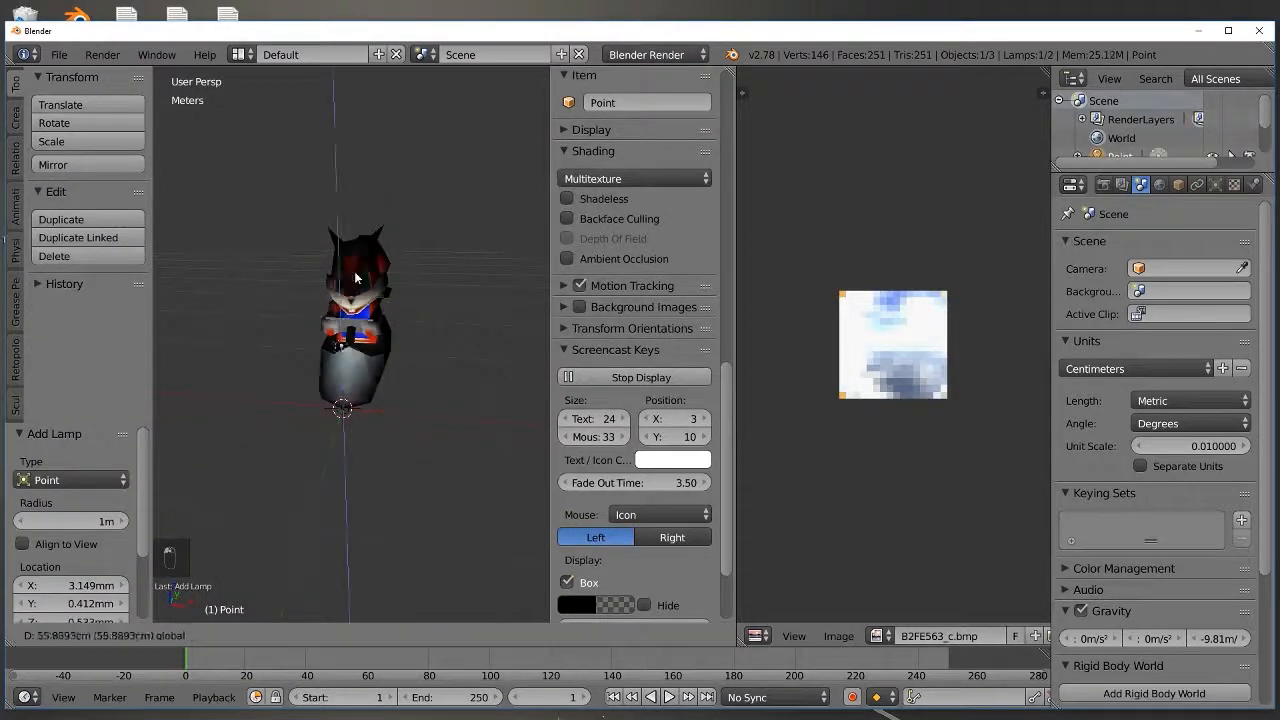
left_click(357, 169)
middle_click_drag(397, 176, 450, 221)
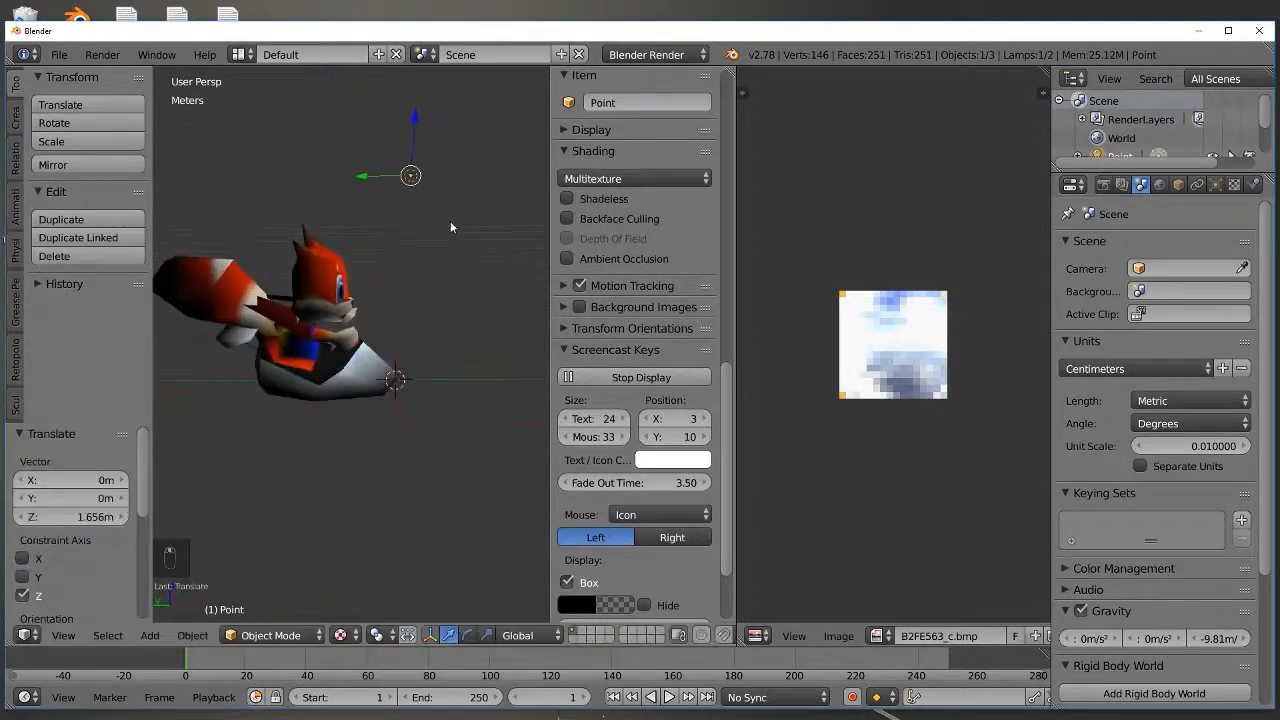
middle_click_drag(397, 175, 317, 301)
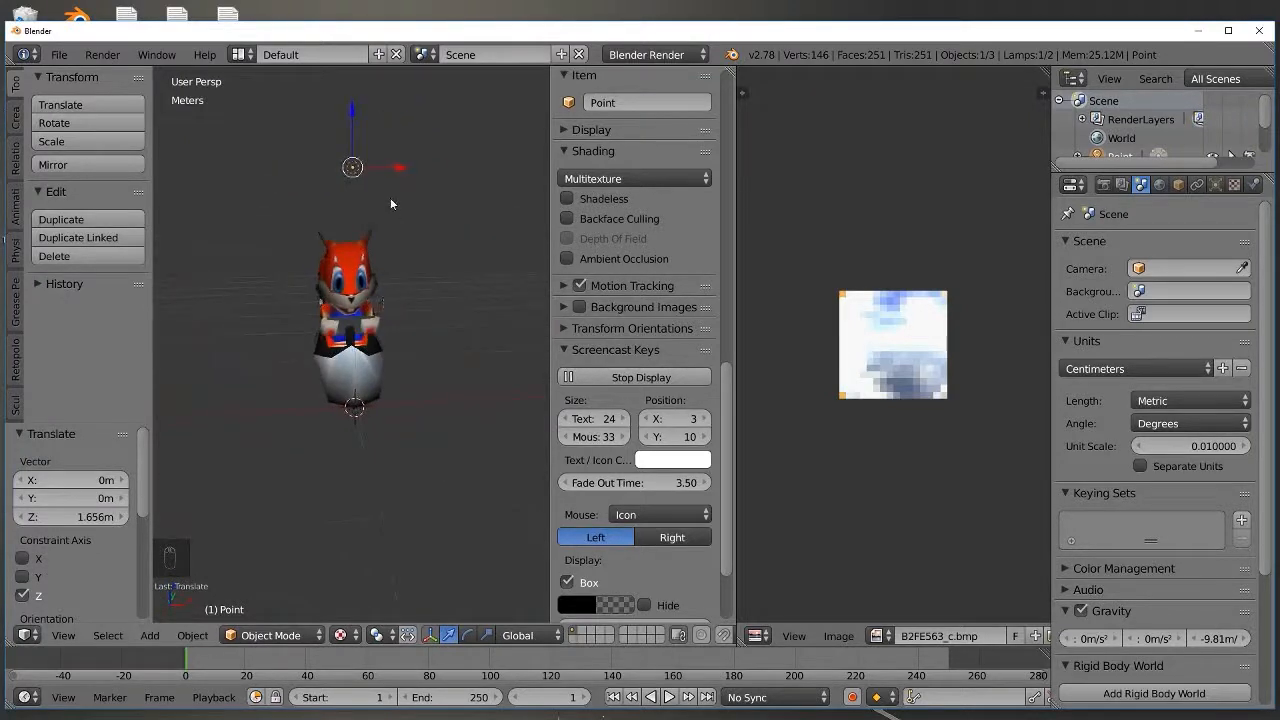
Step: Delete the added Point lamp and select the Conker model again
key("Delete")
left_click(358, 197)
middle_click_drag(358, 197, 423, 310)
right_click(338, 298)
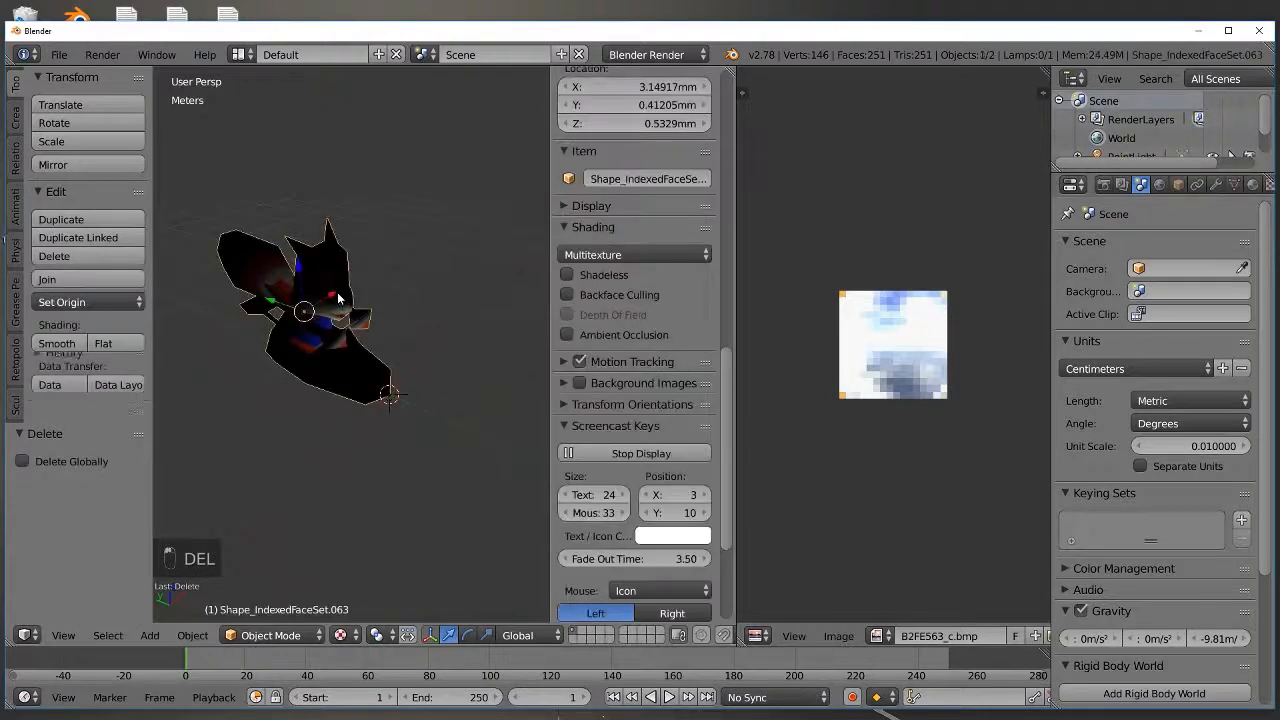
middle_click_drag(338, 298, 423, 331)
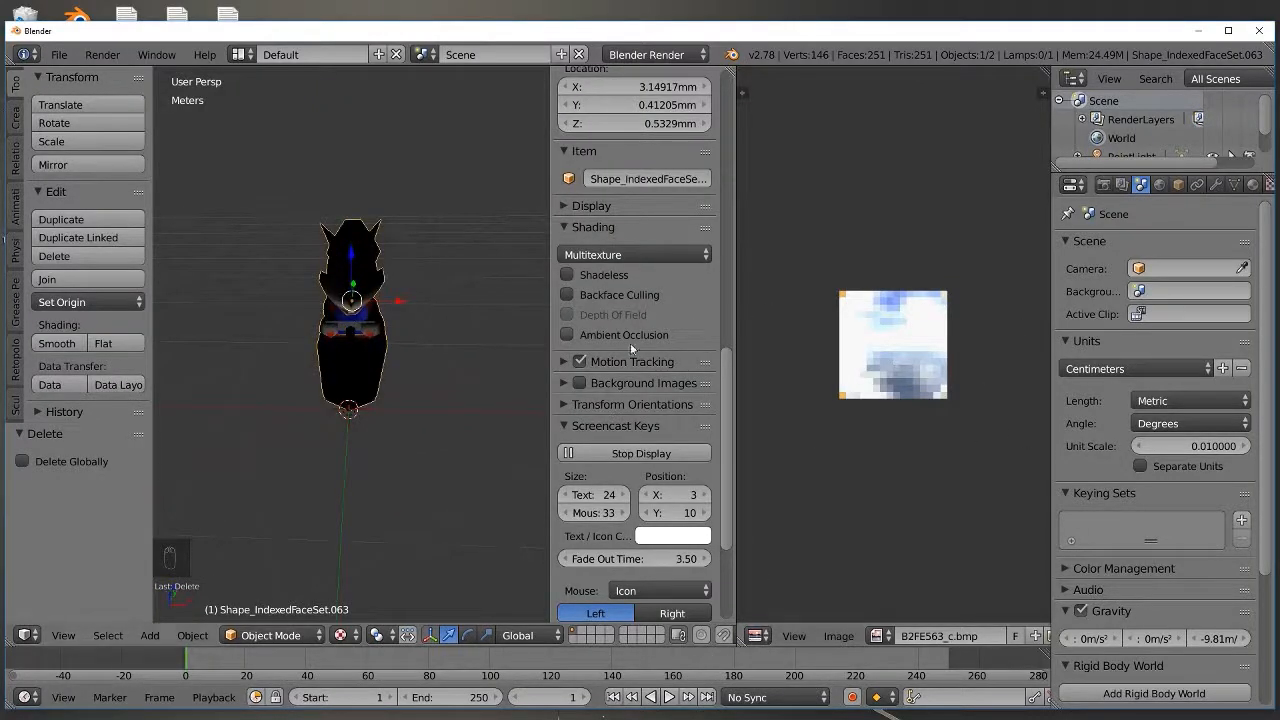
Step: Hide the 3D view's sidebar, turn the UV/Image Editor into a Properties editor, and resize the areas to fit both Properties editors
key("n")
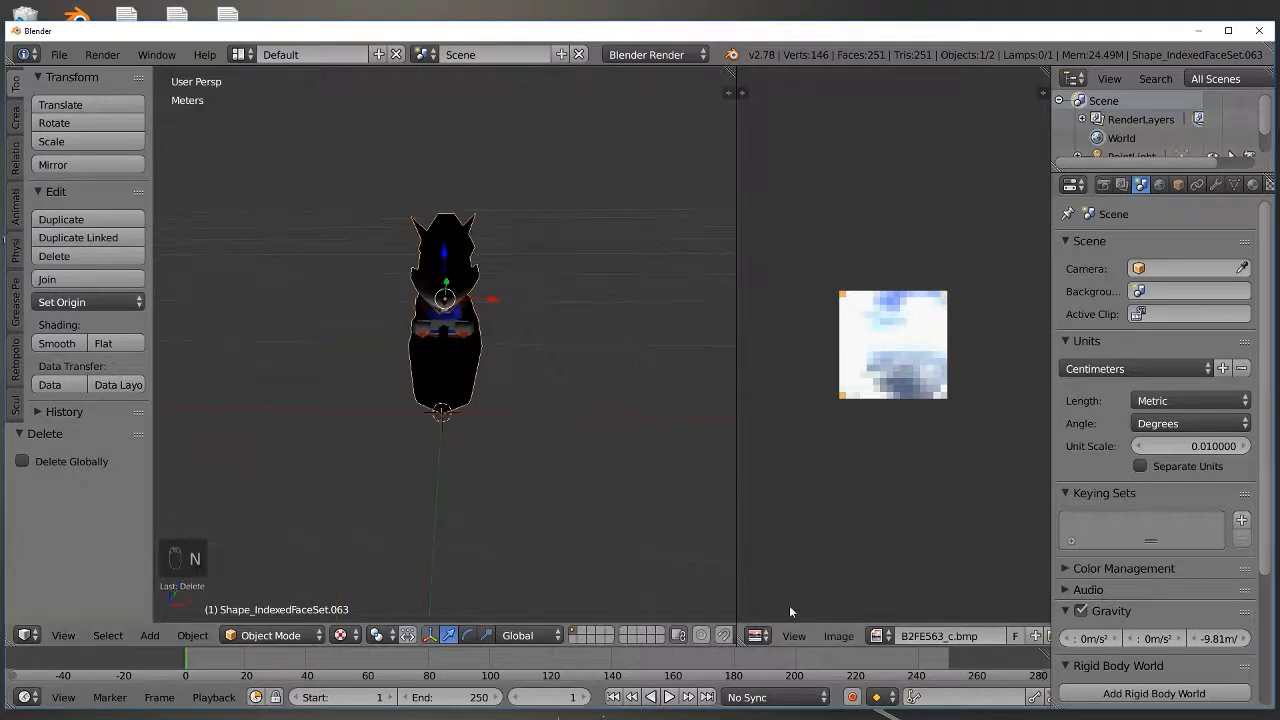
left_click_drag(737, 604, 641, 604)
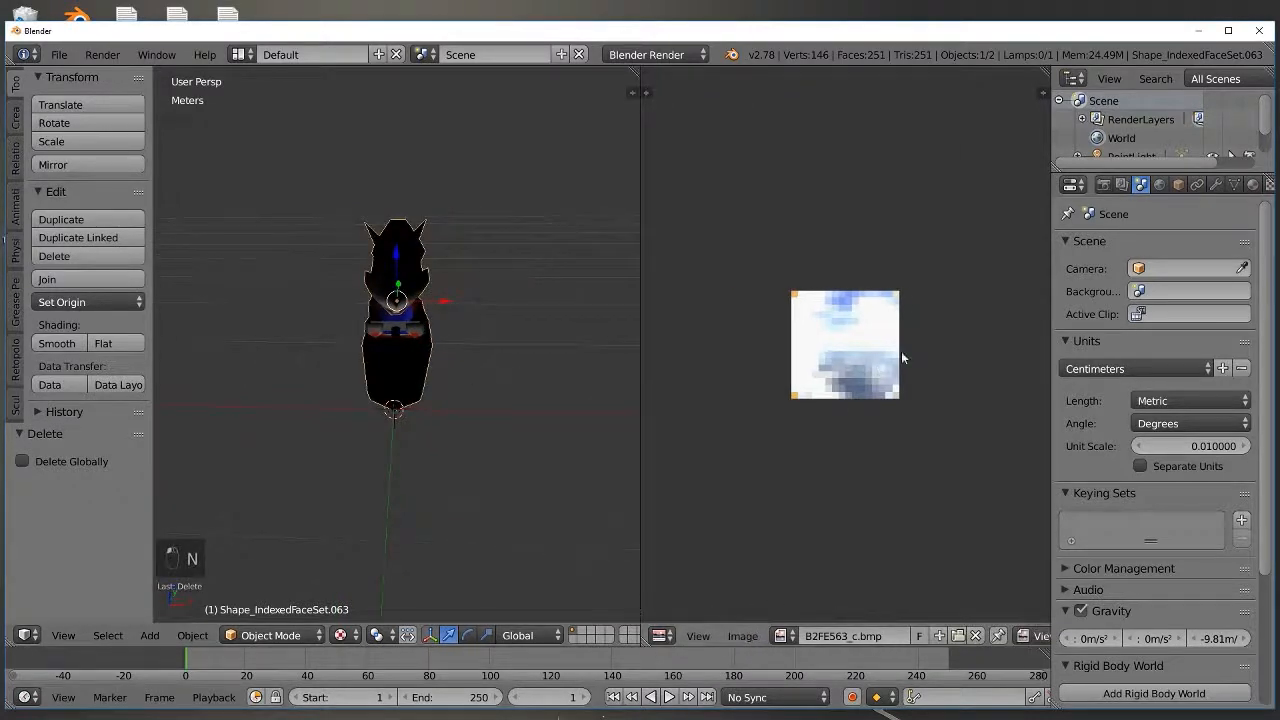
left_click(660, 637)
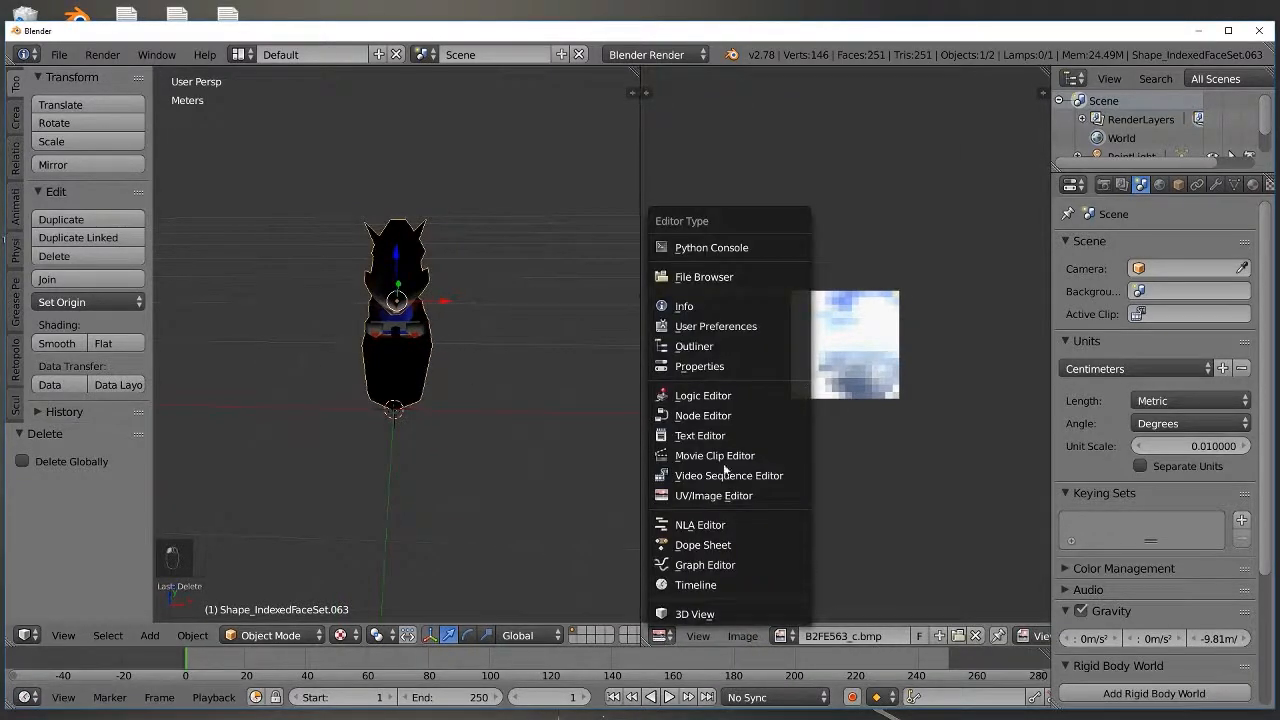
left_click(717, 366)
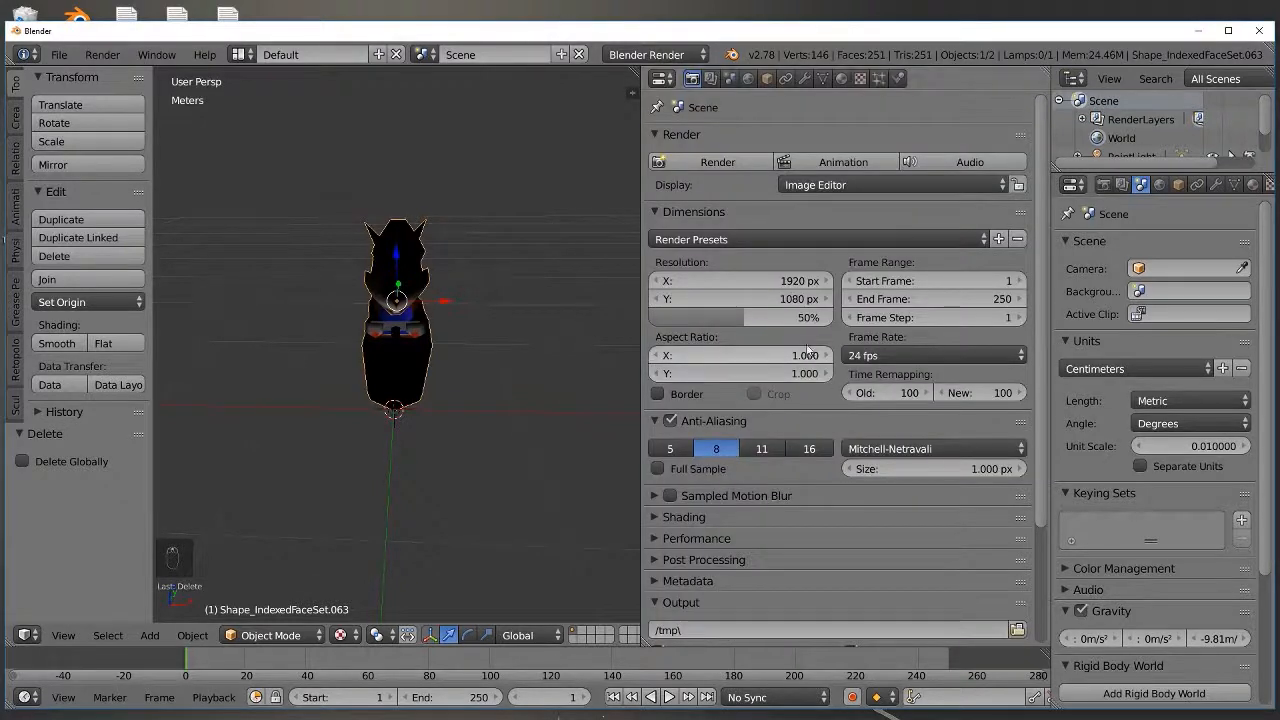
left_click_drag(1049, 289, 877, 292)
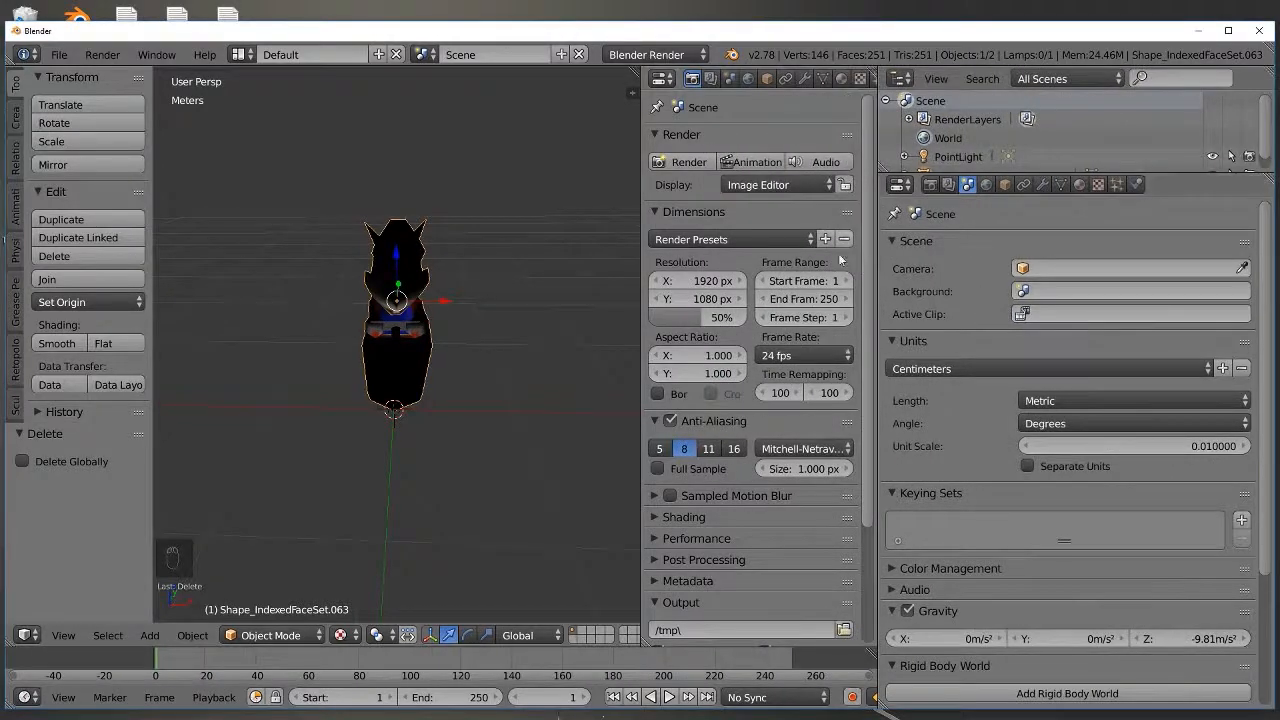
Step: Show the model's materials in one Properties editor with Shape.063 selected, and that material's textures in the other
left_click(840, 80)
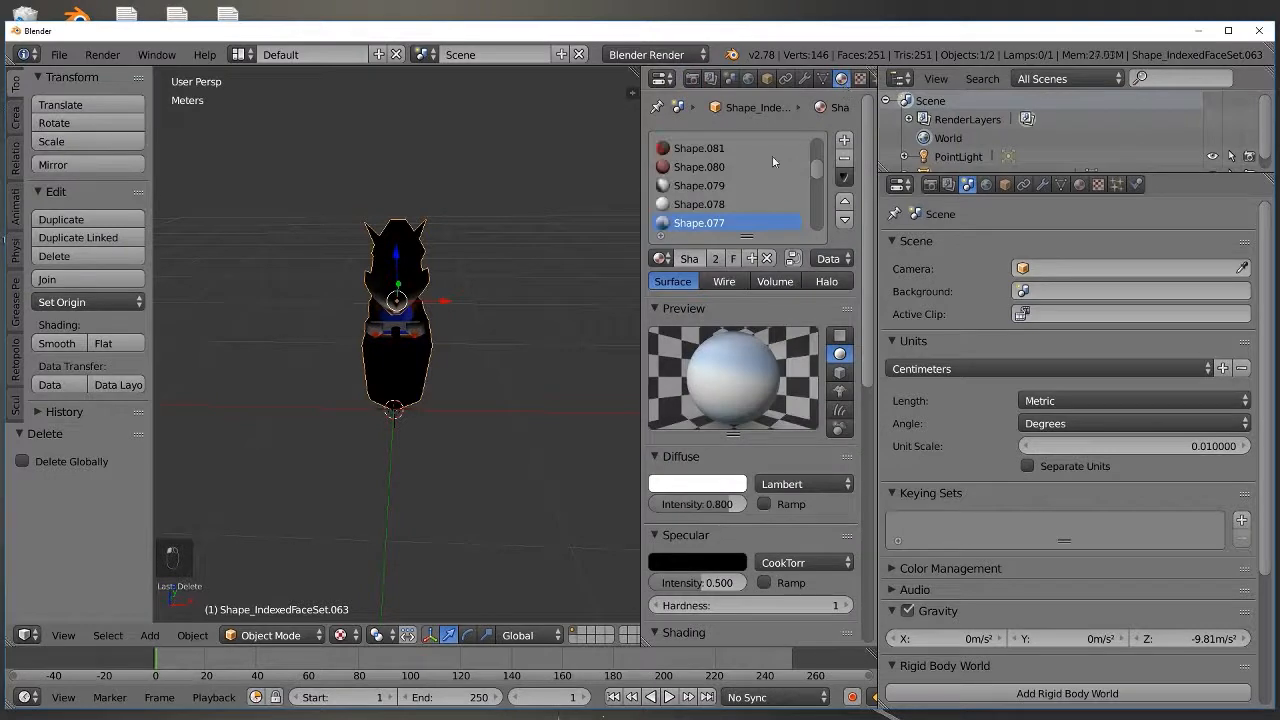
scroll(740, 194, "up", 5)
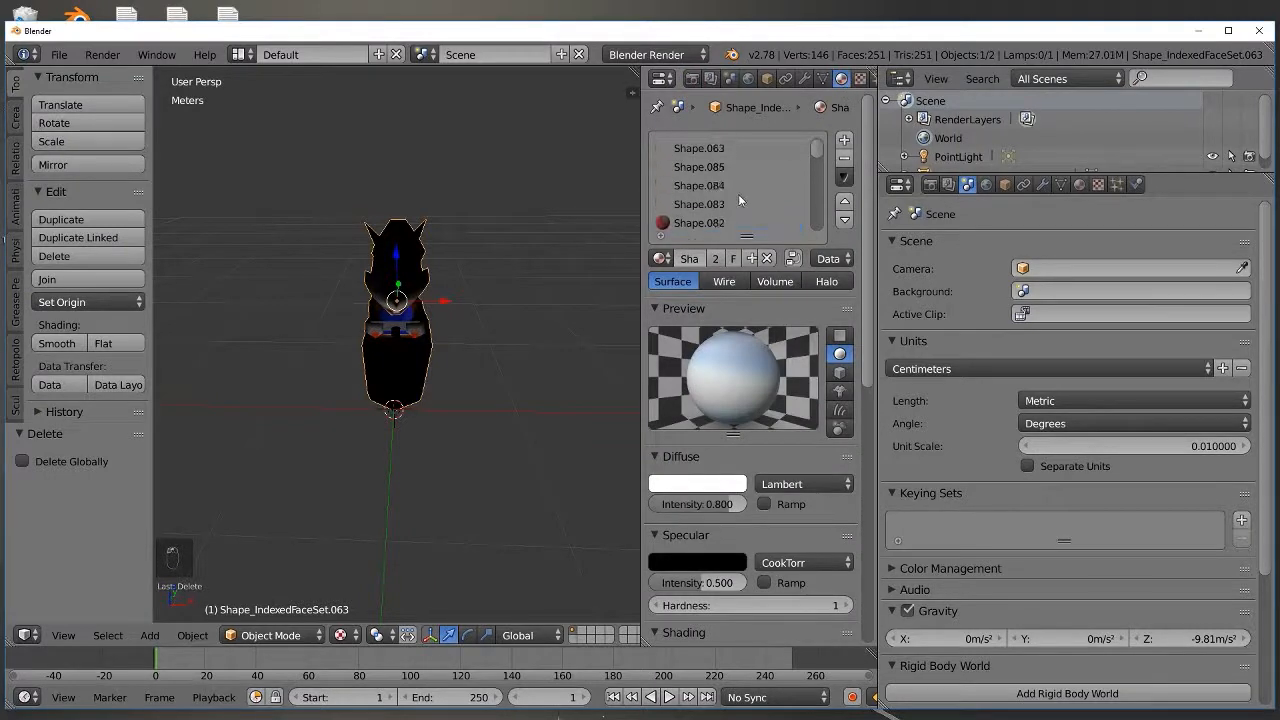
left_click(688, 149)
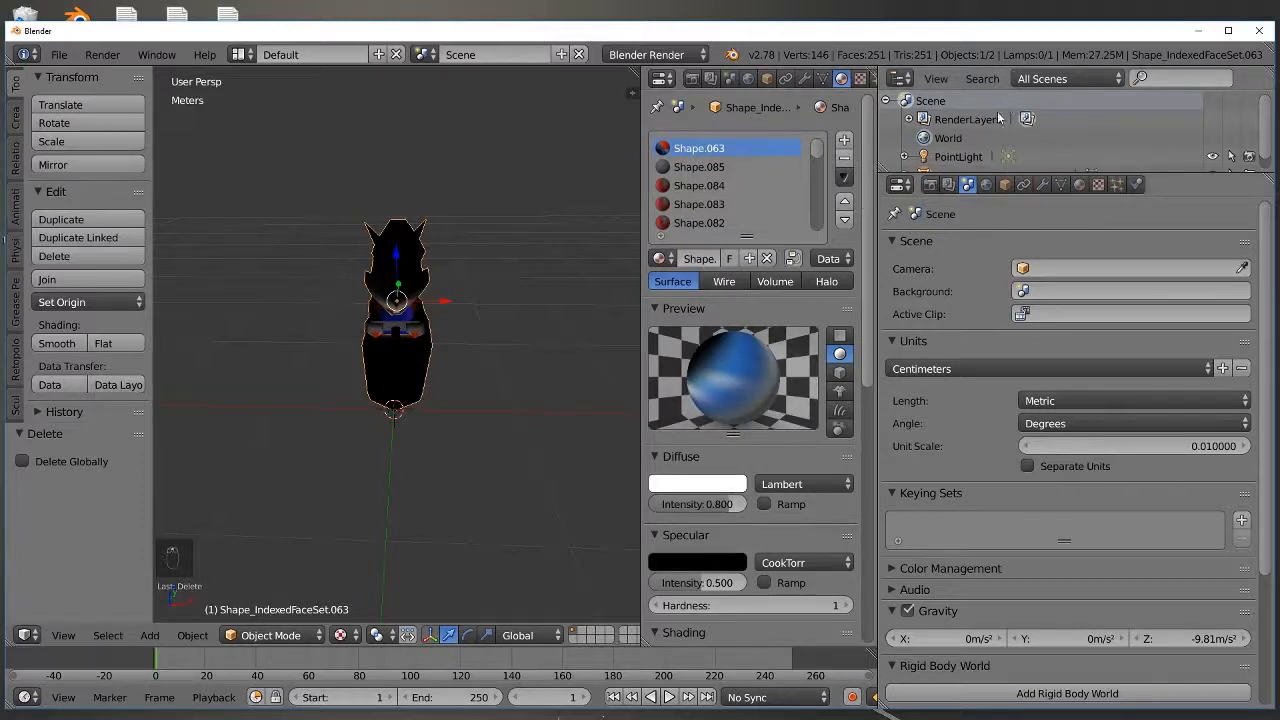
left_click(1098, 186)
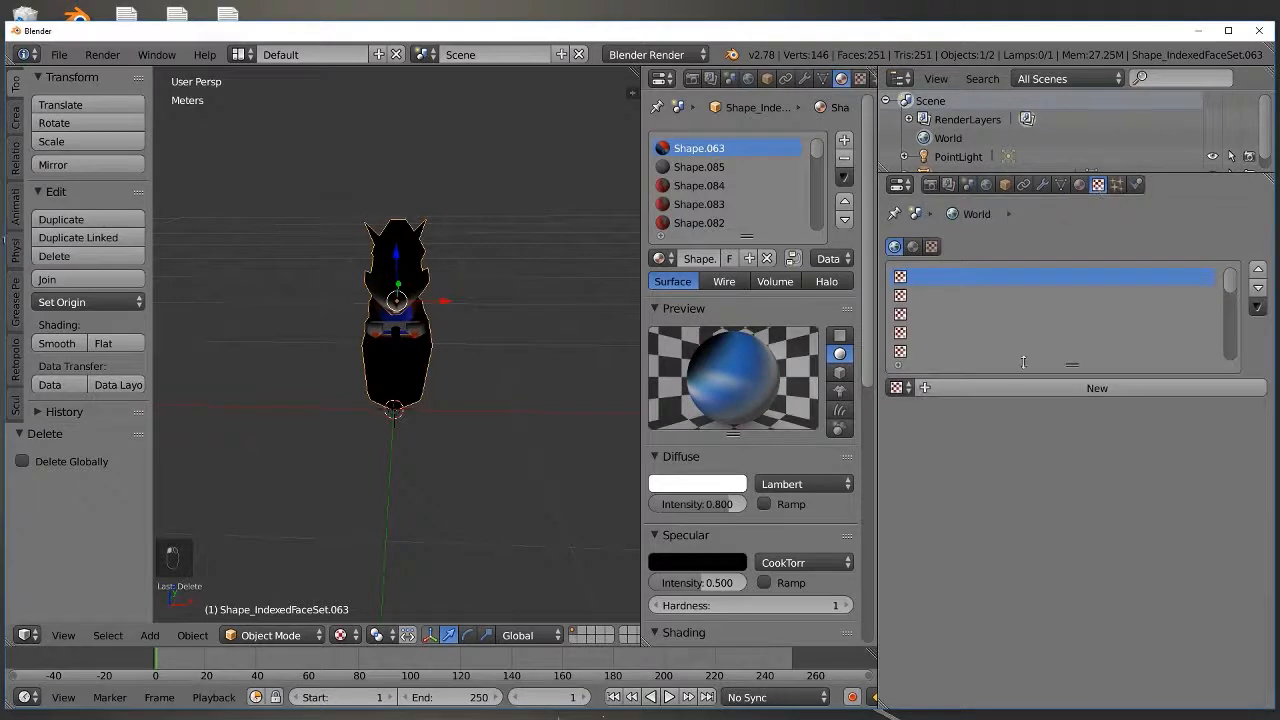
left_click(717, 166)
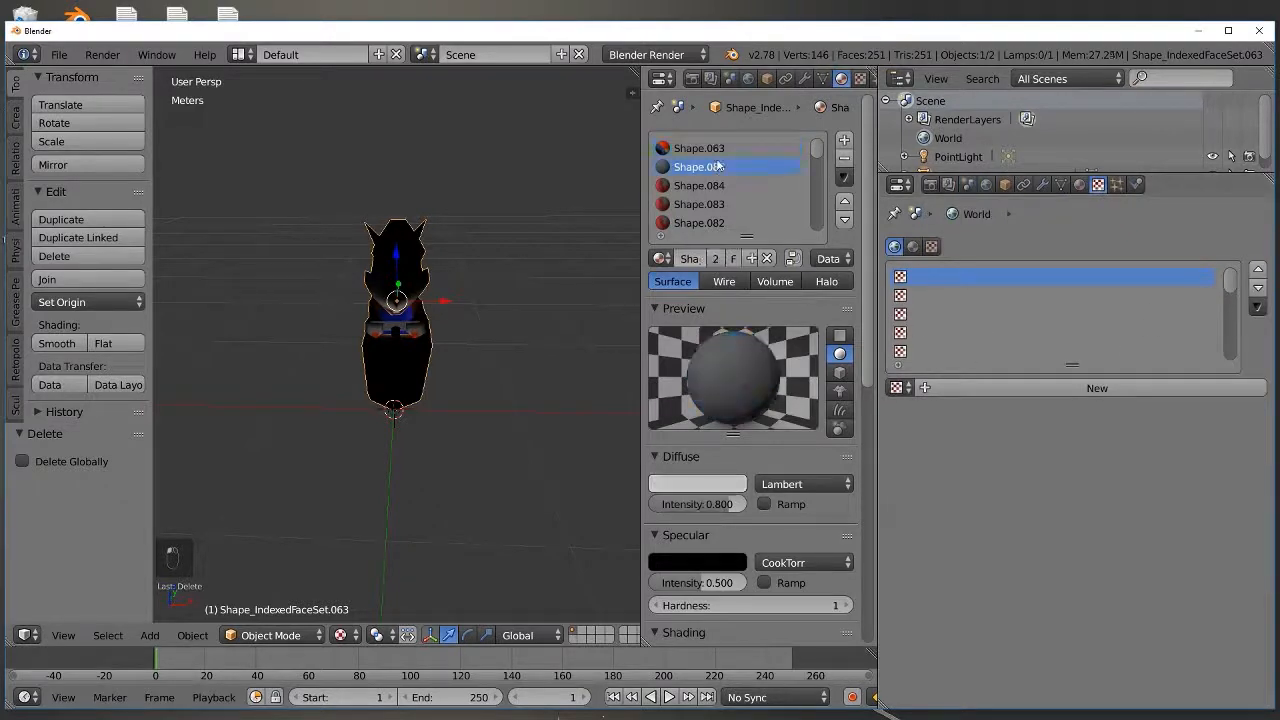
left_click(700, 148)
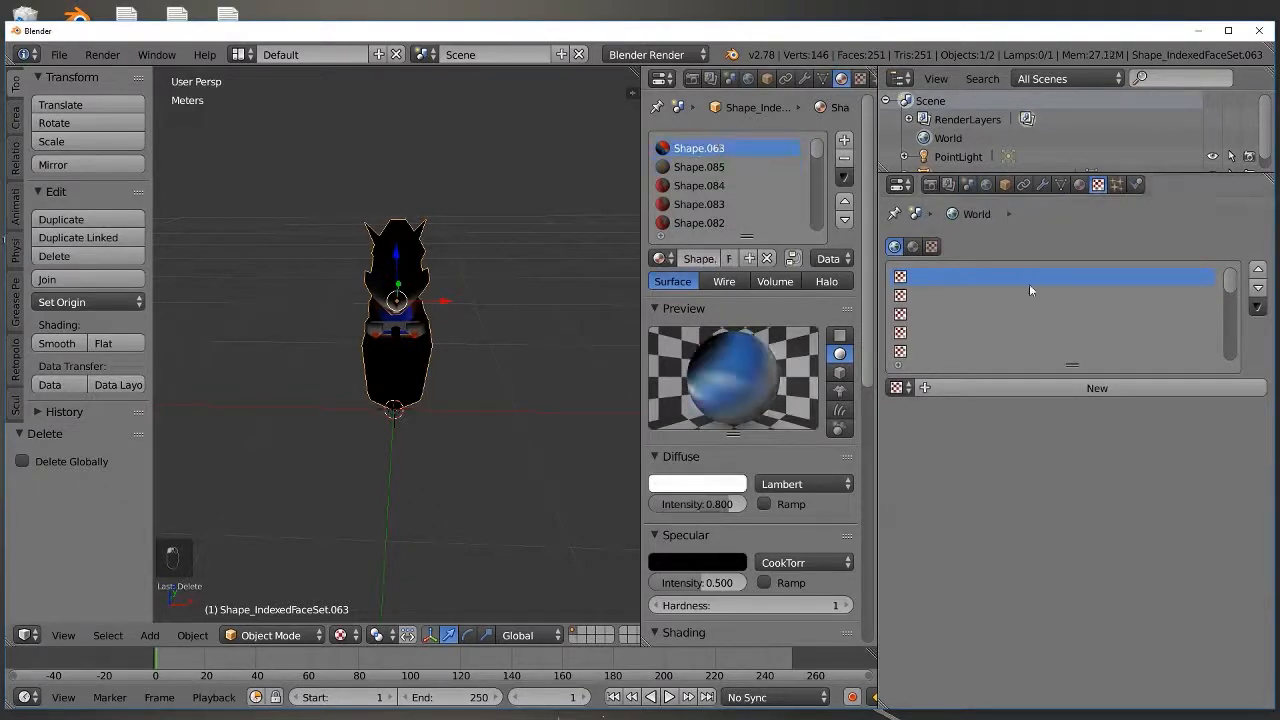
left_click(912, 247)
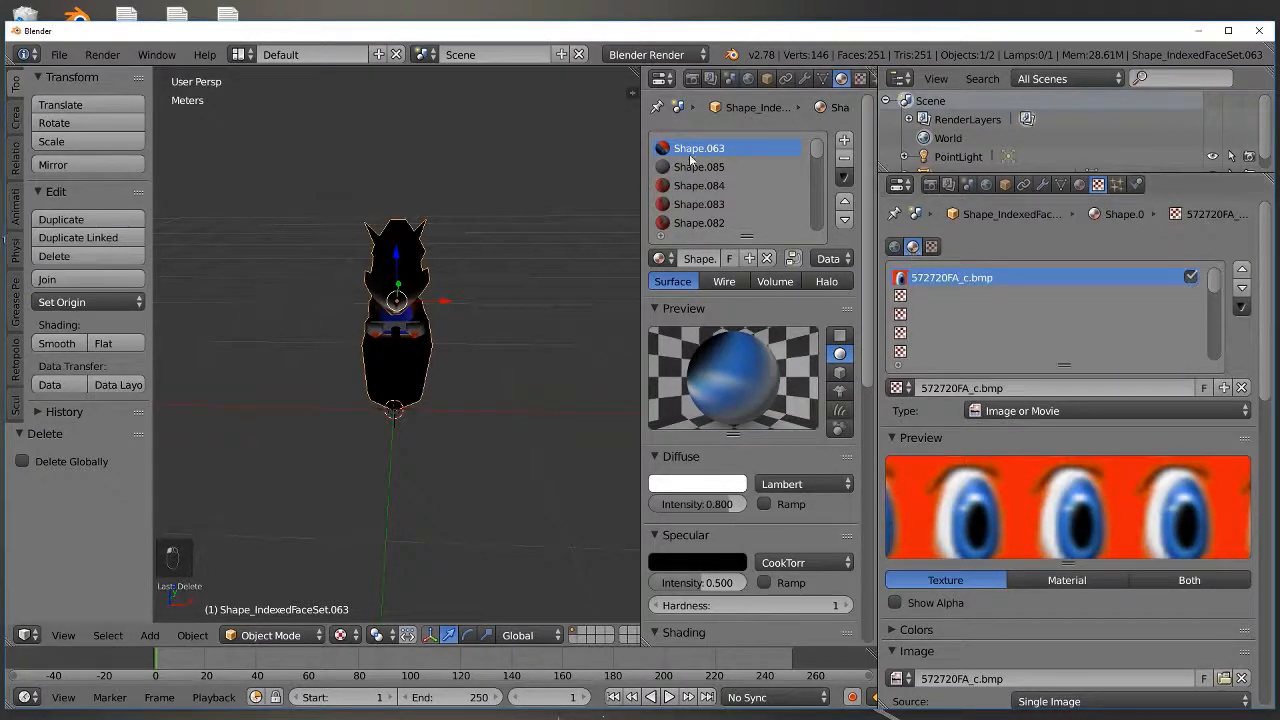
Step: Disable the diffuse Intensity influence of the texture 572720FA_c.bmp on material Shape.063
scroll(978, 406, "down", 10)
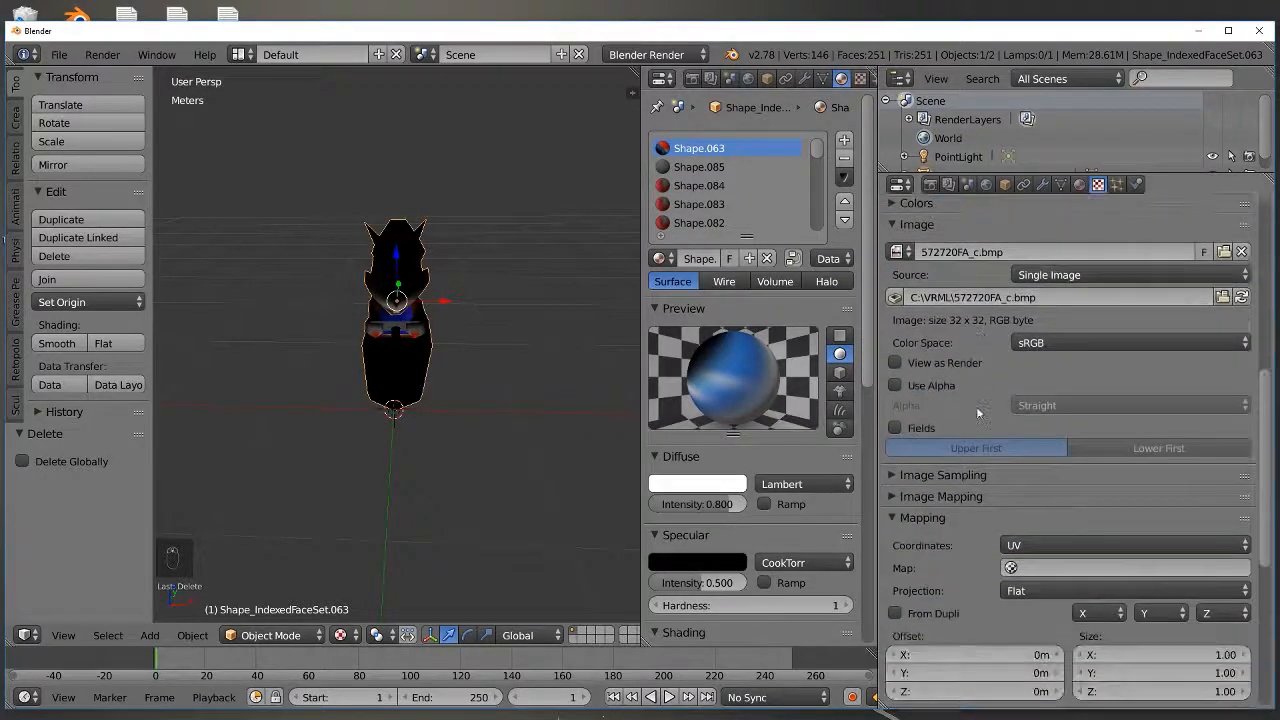
scroll(976, 406, "down", 7)
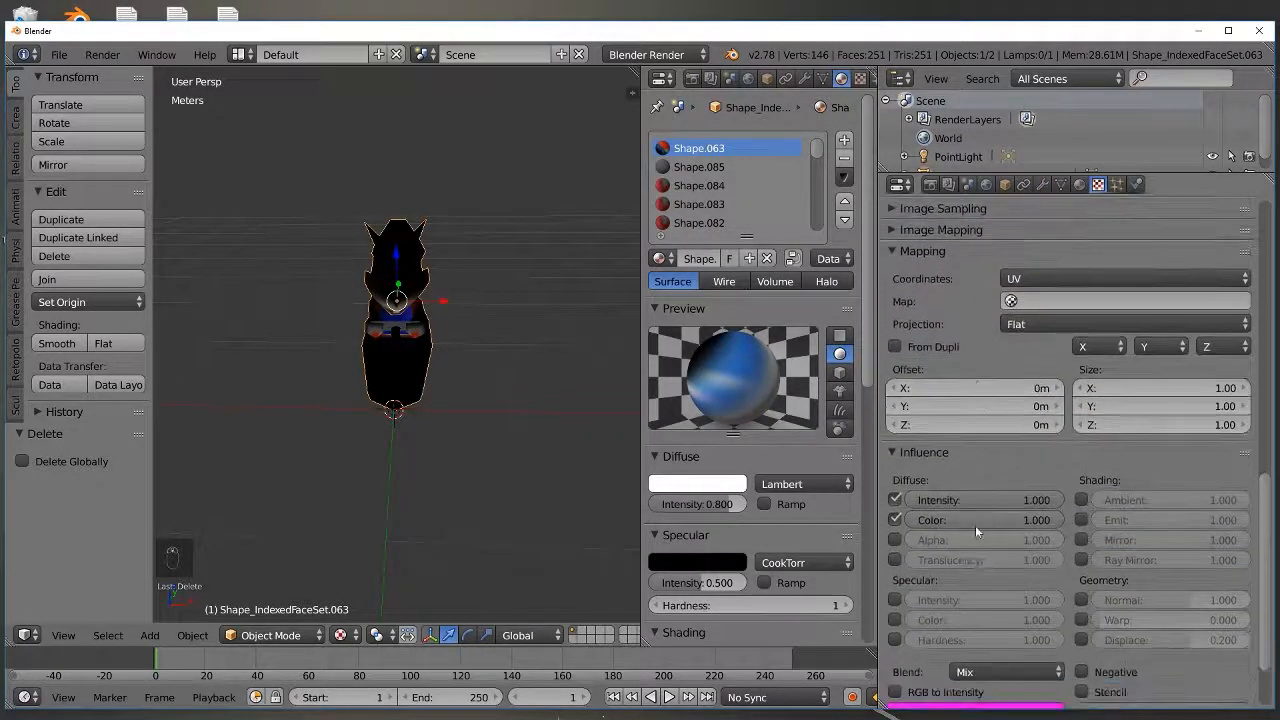
left_click(892, 496)
Step: Disable the texture's diffuse Intensity influence on materials Shape.085 through Shape.082
left_click(700, 167)
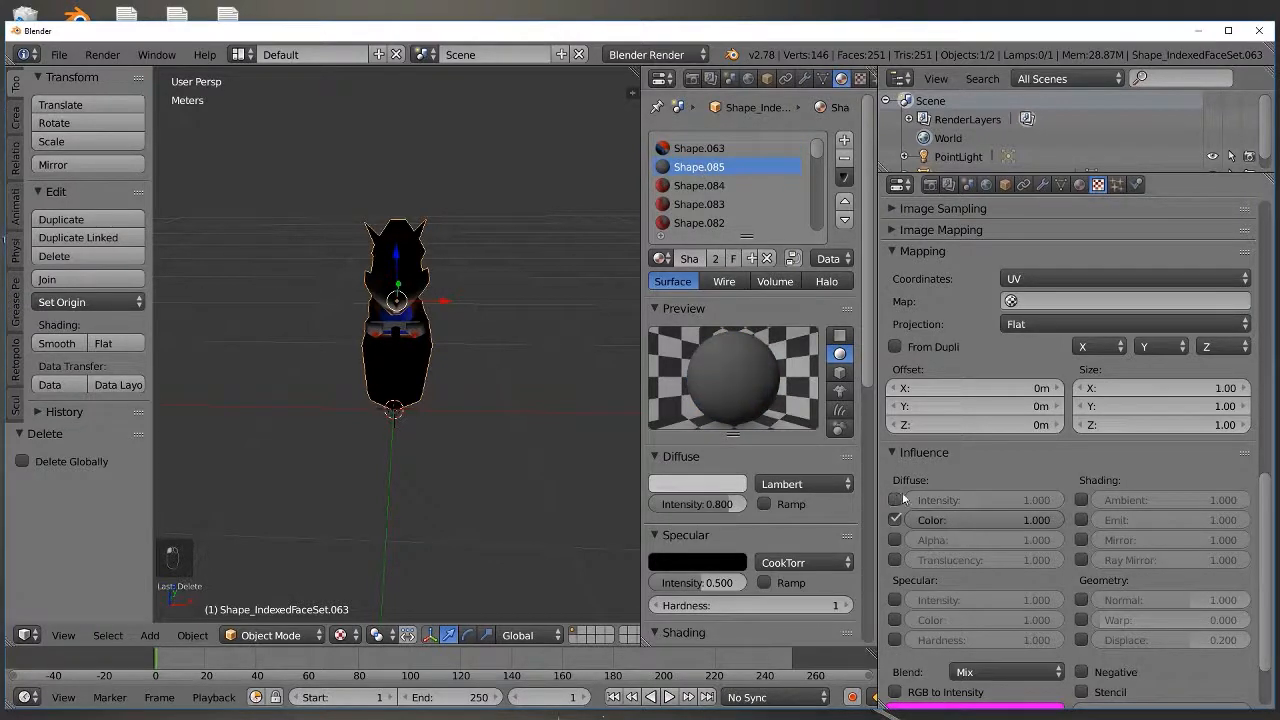
left_click(705, 187)
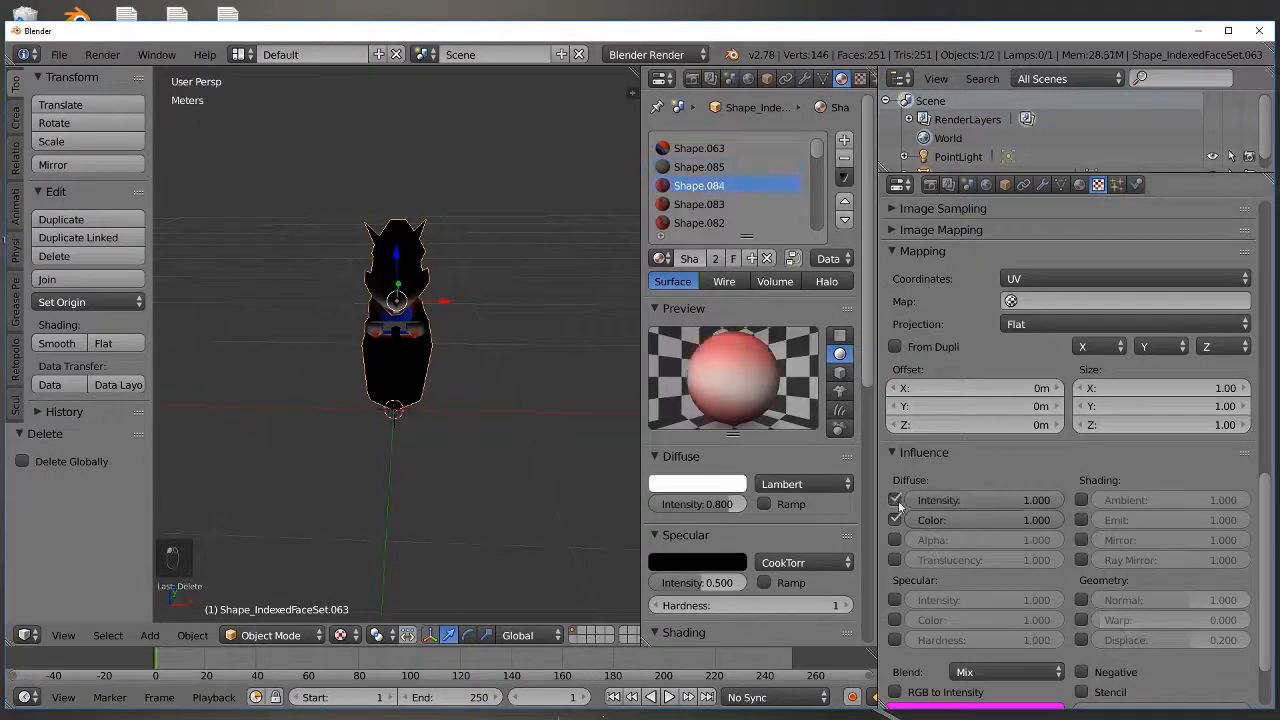
left_click(895, 500)
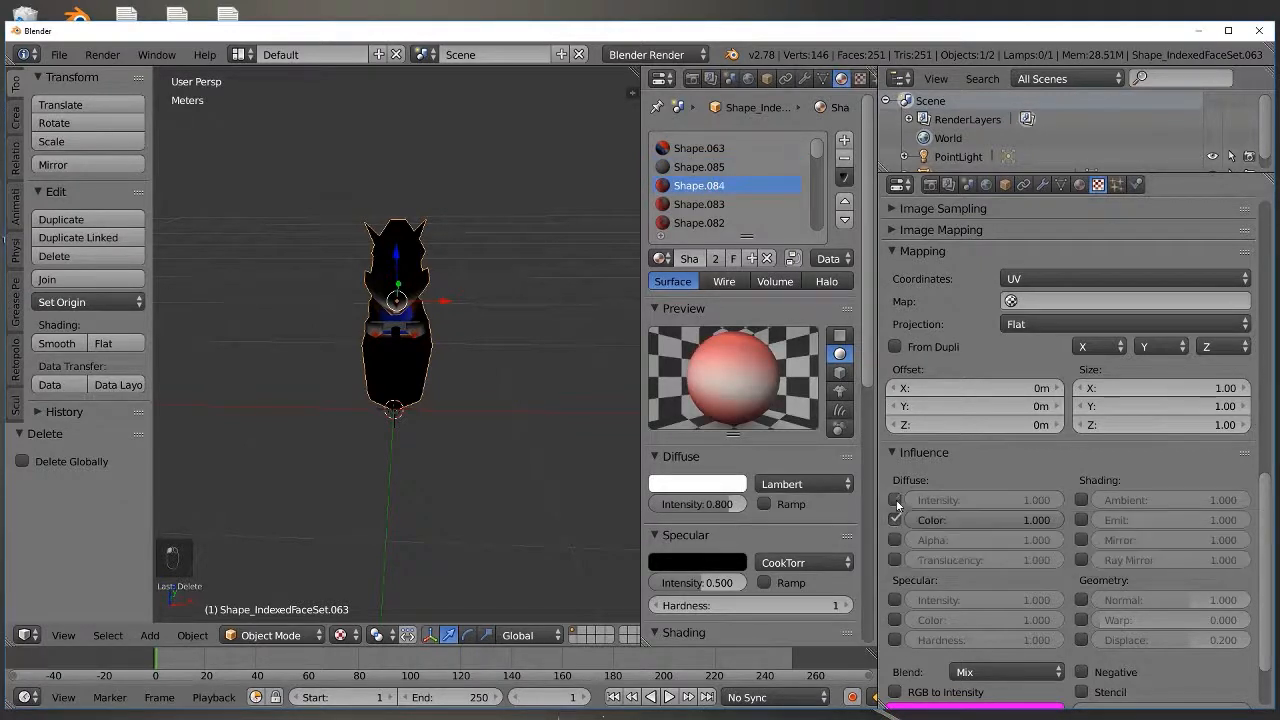
left_click(895, 500)
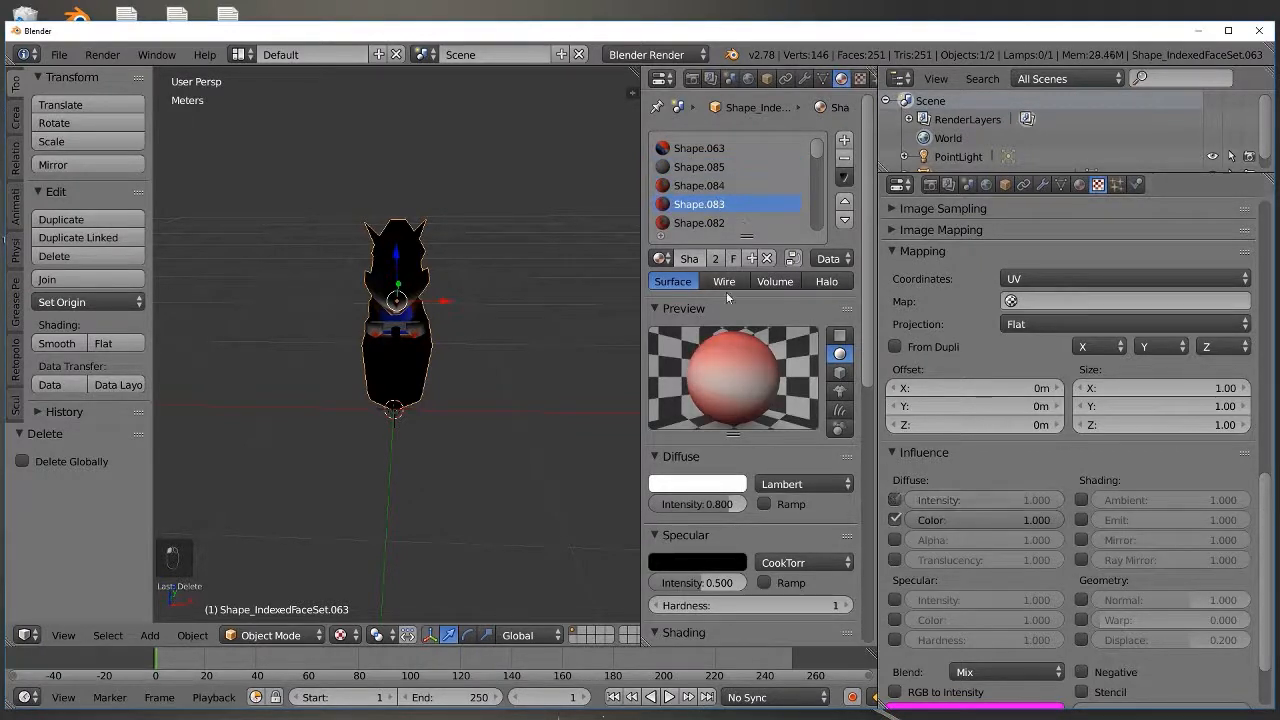
left_click(705, 223)
scroll(747, 218, "down", 2)
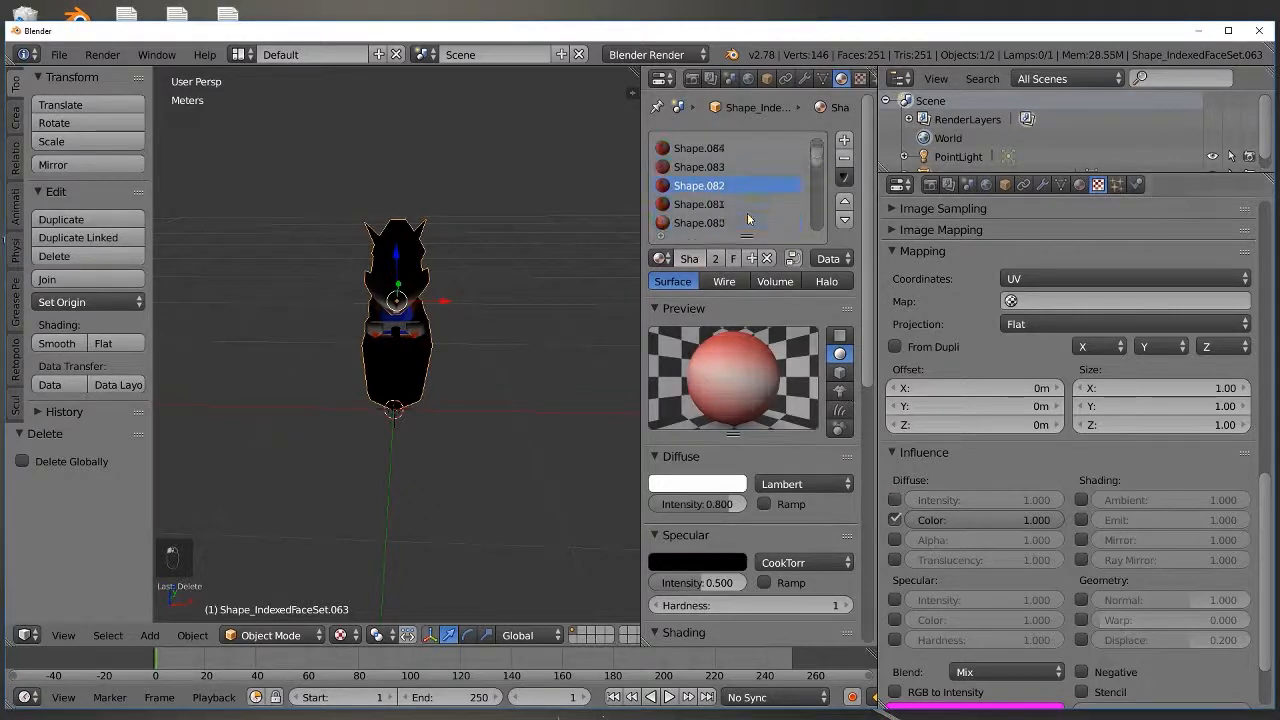
left_click(718, 186)
left_click(894, 500)
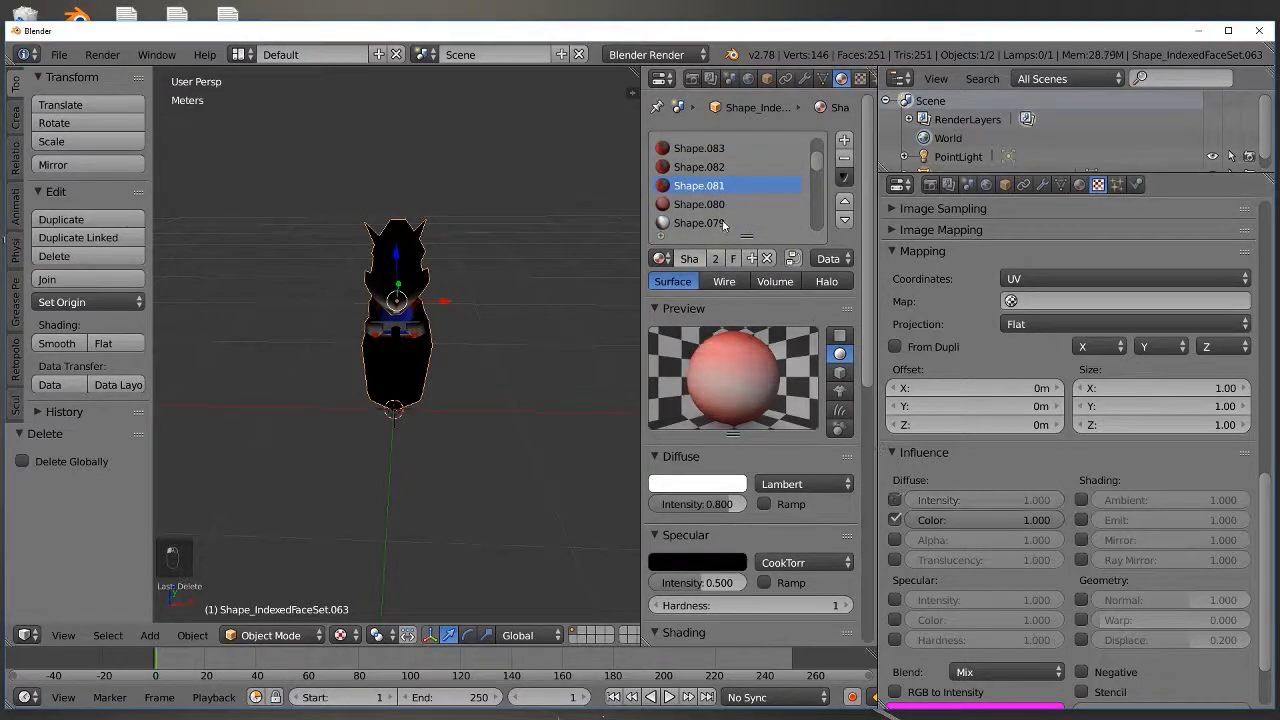
Step: Turn off the diffuse Intensity influence for the textures of materials Shape.081 through Shape.077
left_click(897, 500)
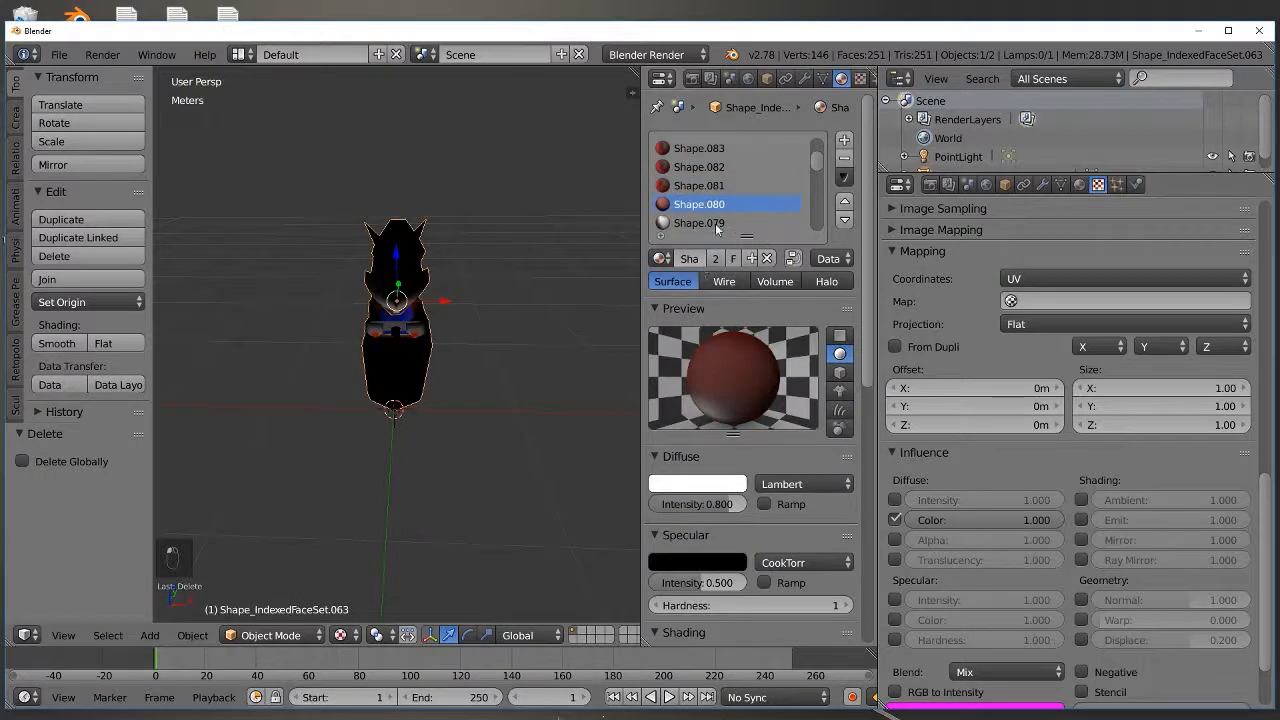
left_click(712, 223)
left_click(895, 500)
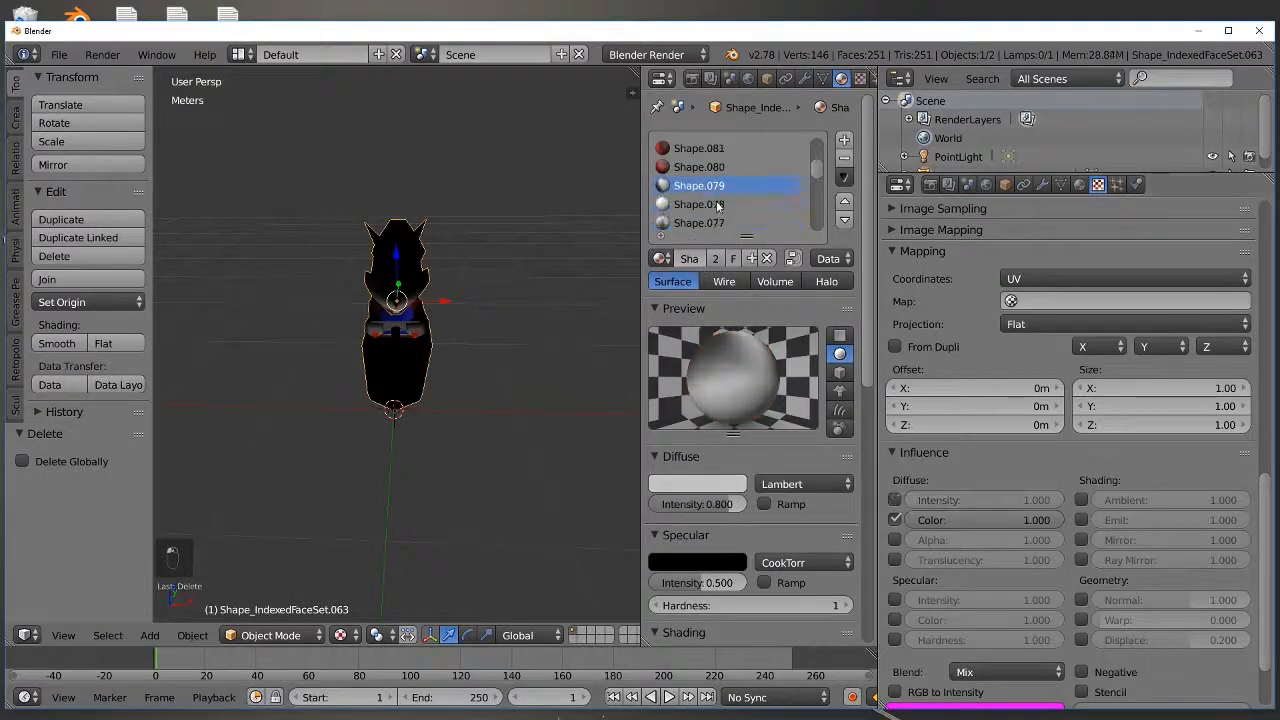
left_click(895, 500)
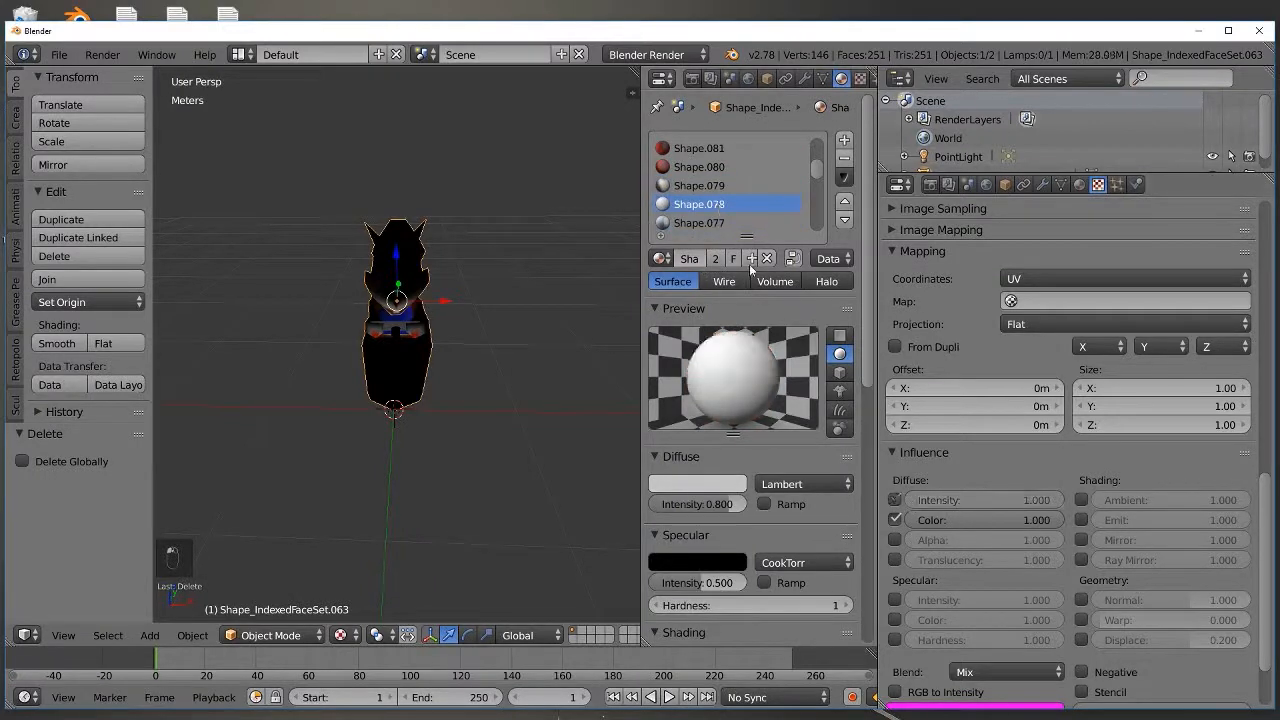
left_click(714, 223)
left_click(895, 500)
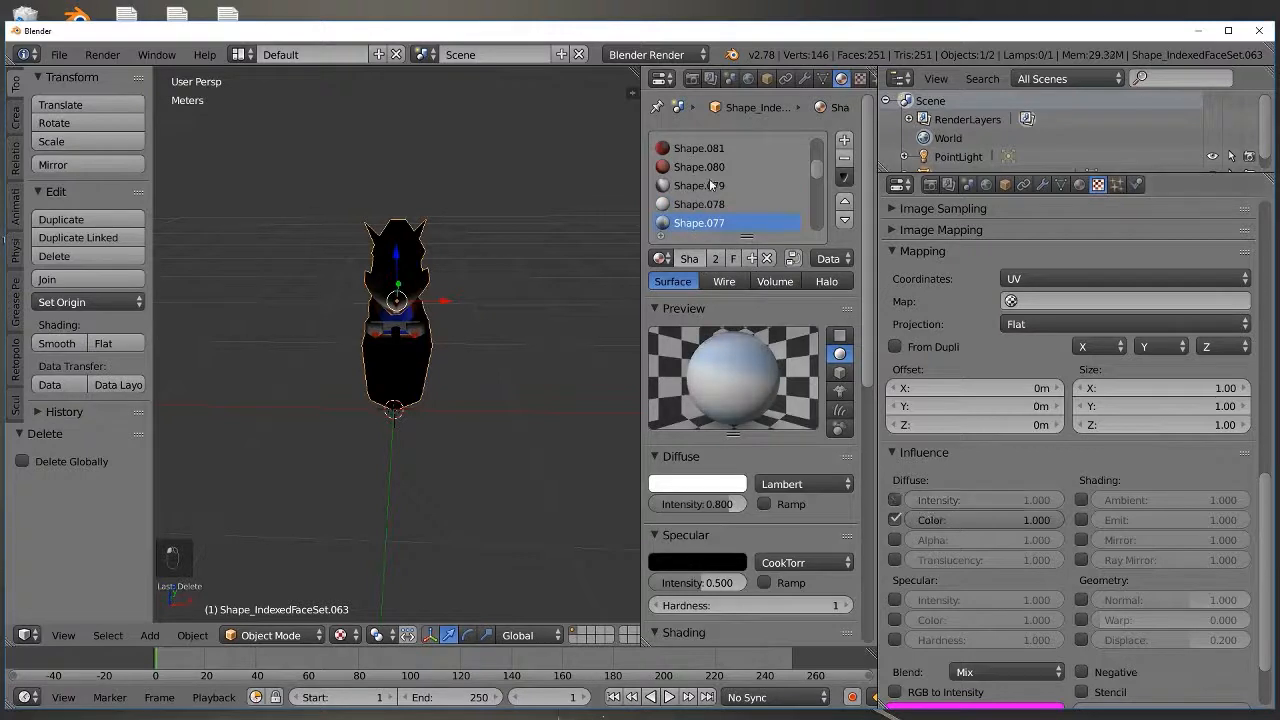
Step: Disable the diffuse Intensity influence for the textures of materials Shape.076 through Shape.073
left_click(895, 500)
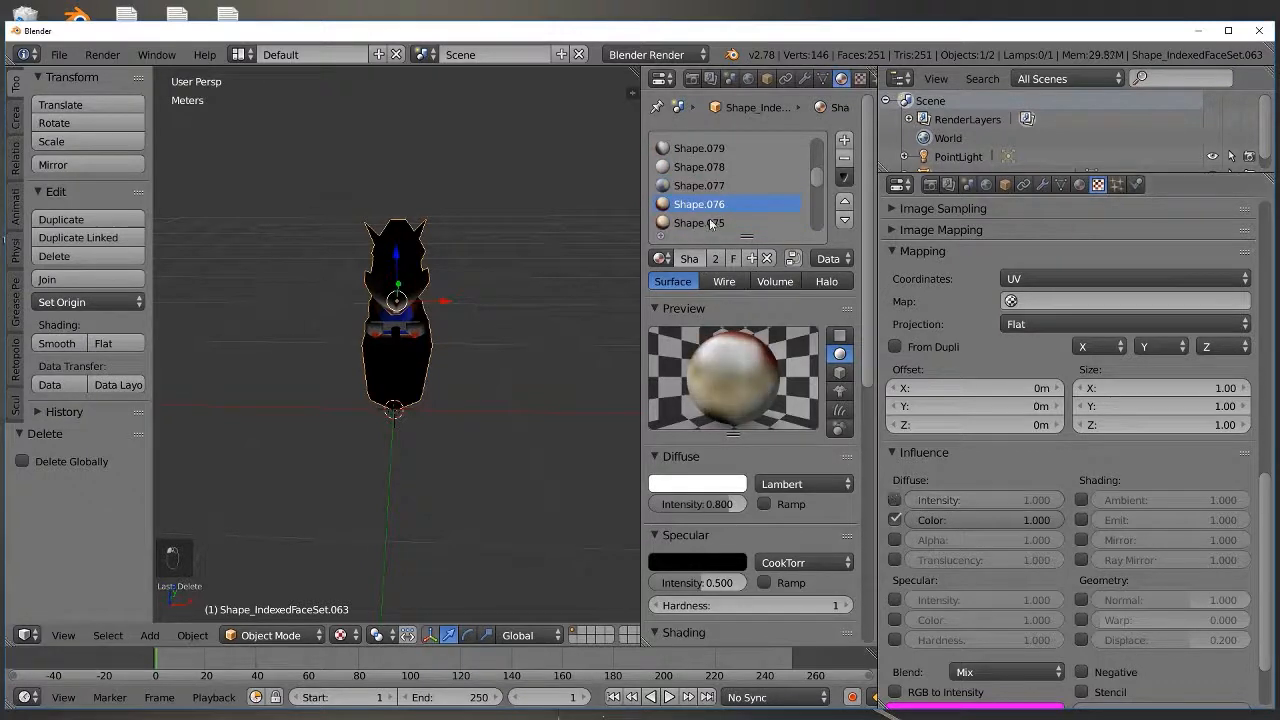
left_click(714, 223)
left_click(895, 500)
scroll(740, 201, "down", 2)
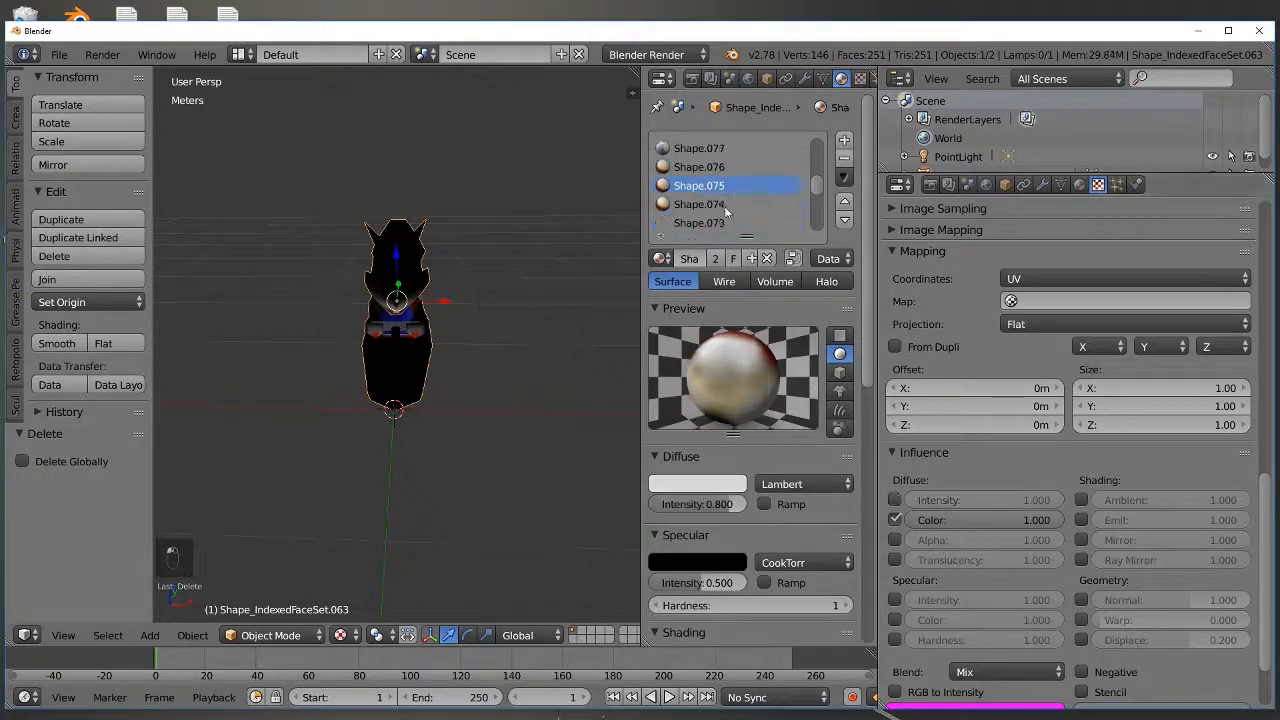
left_click(714, 204)
left_click(895, 500)
left_click(714, 223)
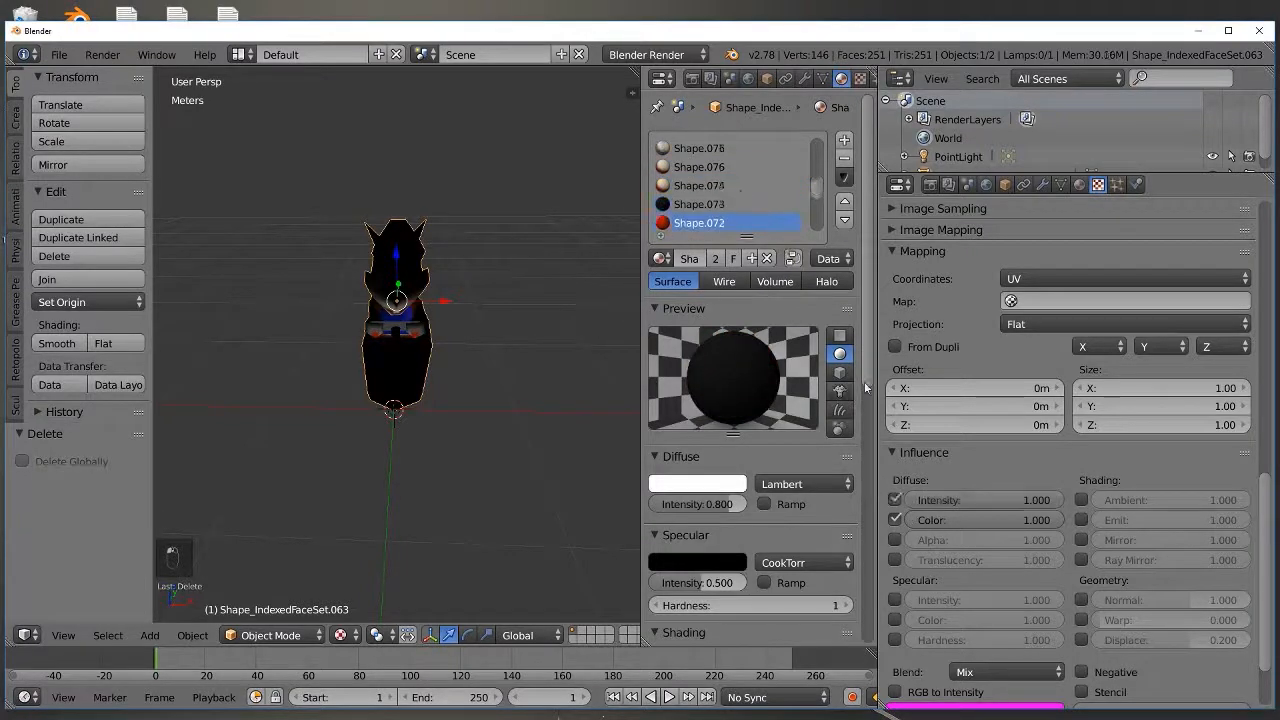
Step: Turn off the texture's diffuse Intensity influence on the red materials Shape.072 through Shape.068
left_click(717, 223)
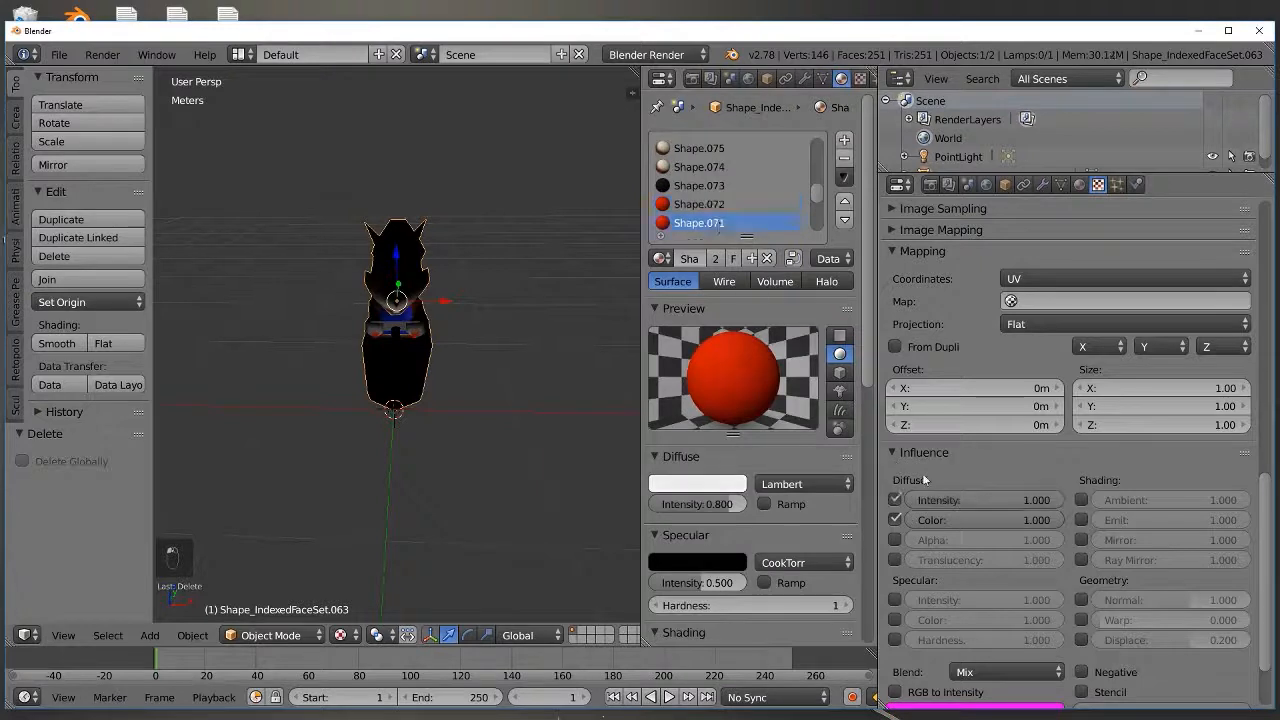
left_click(895, 500)
left_click(725, 206)
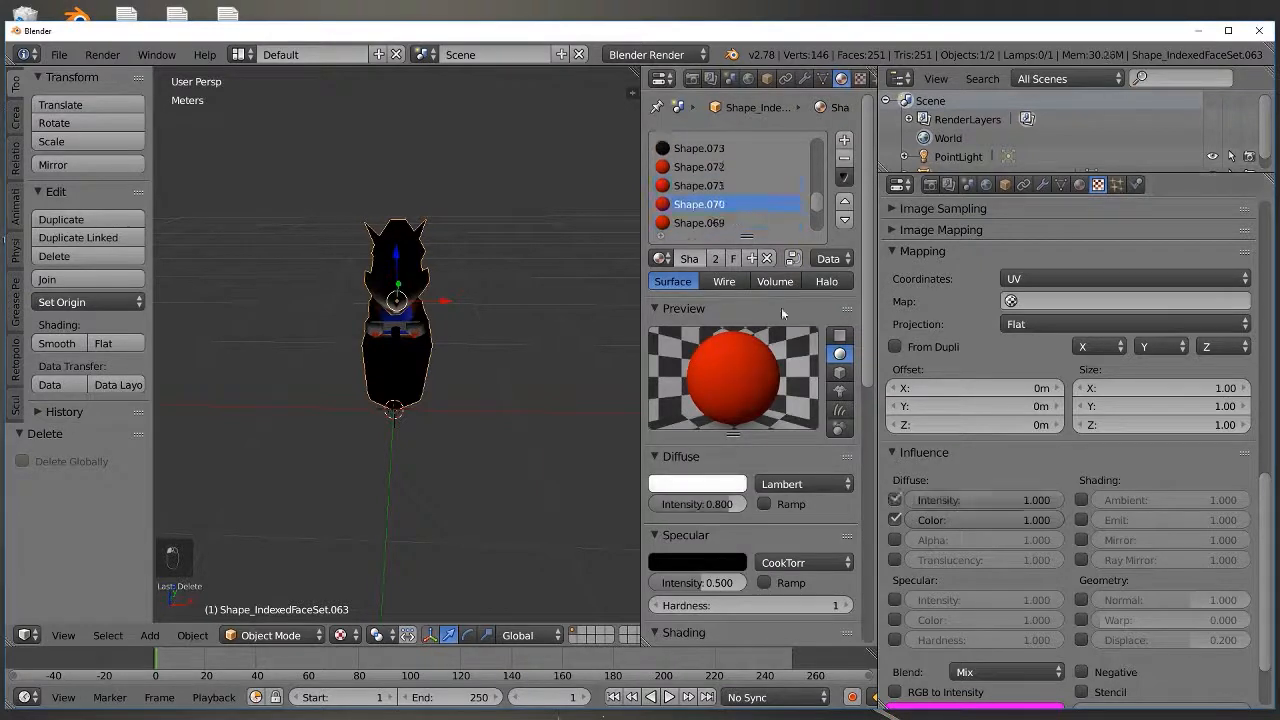
left_click(717, 224)
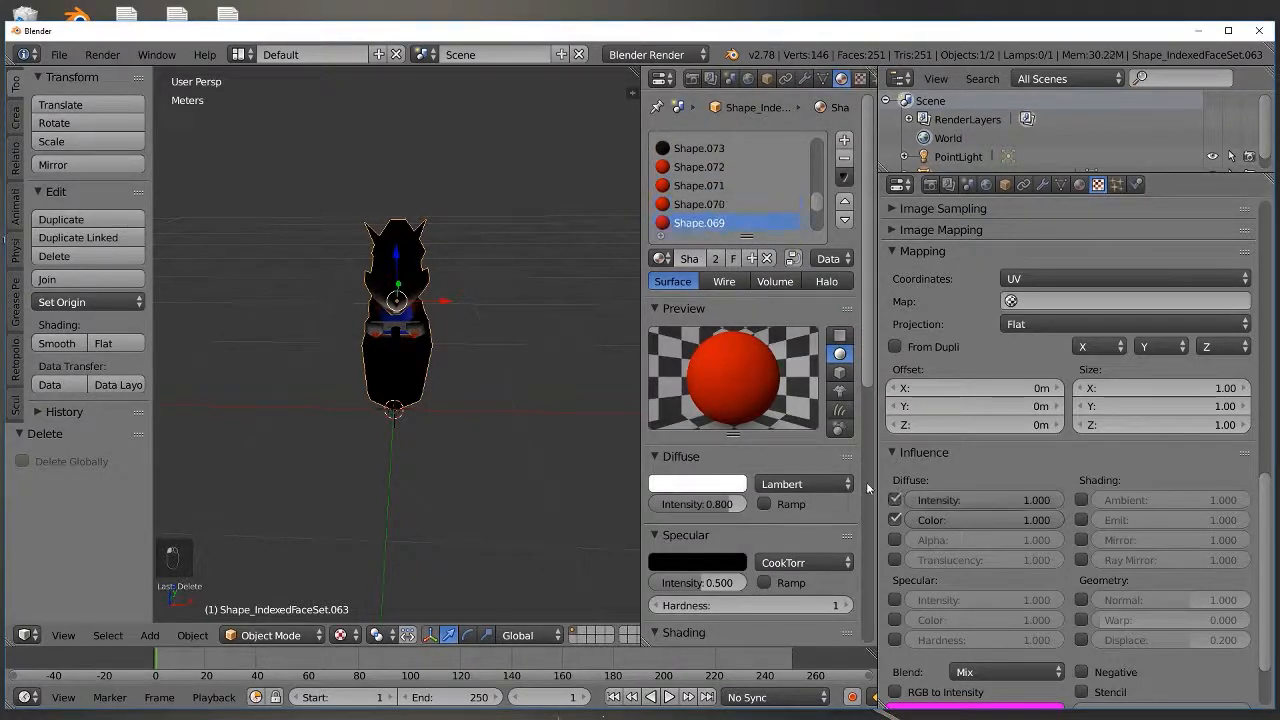
left_click(728, 222)
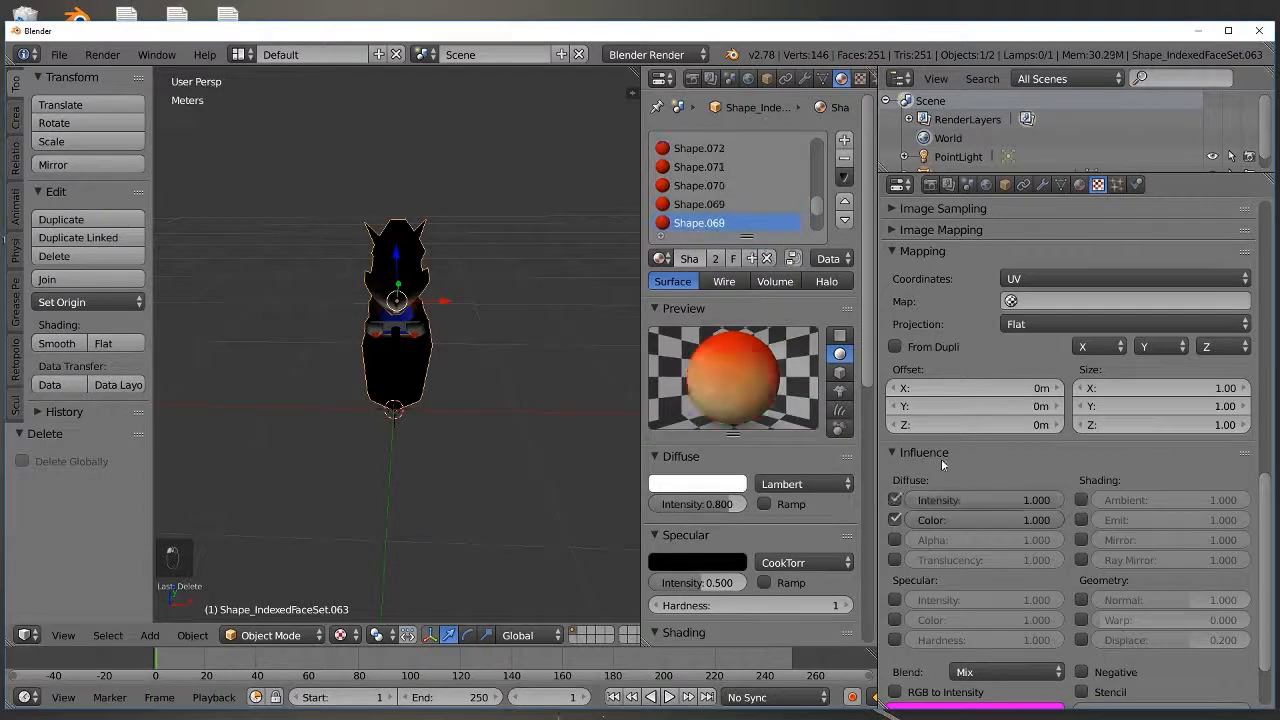
left_click(898, 500)
Step: Disable the texture's diffuse Intensity influence on the remaining materials, Shape.067 through Shape.064
scroll(708, 186, "down", 1)
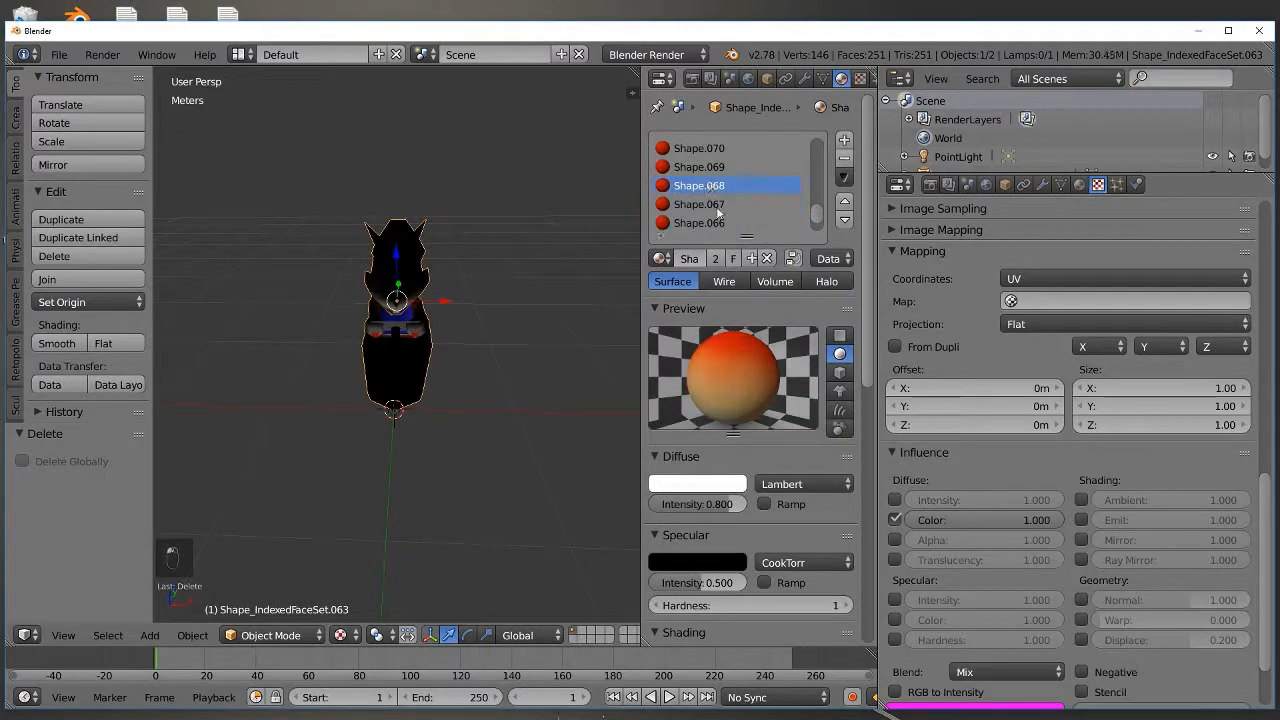
left_click(717, 207)
left_click(735, 223)
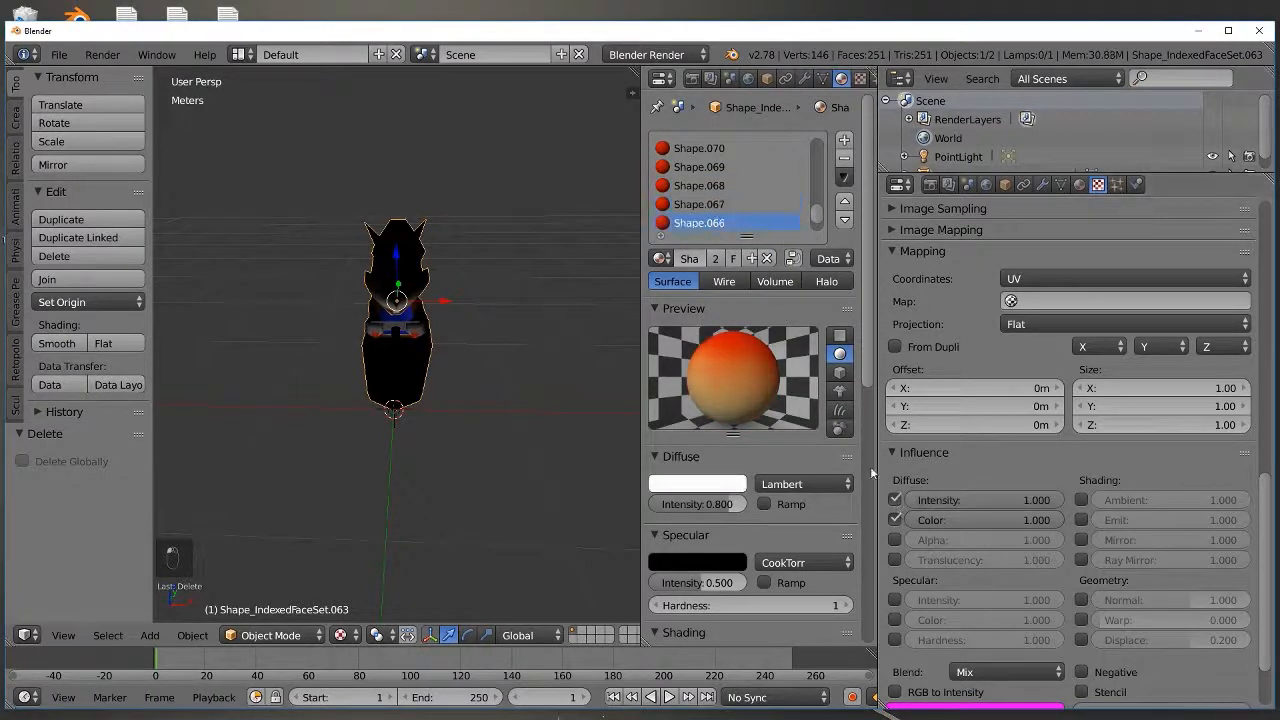
left_click(895, 498)
scroll(755, 185, "down", 1)
left_click(719, 206)
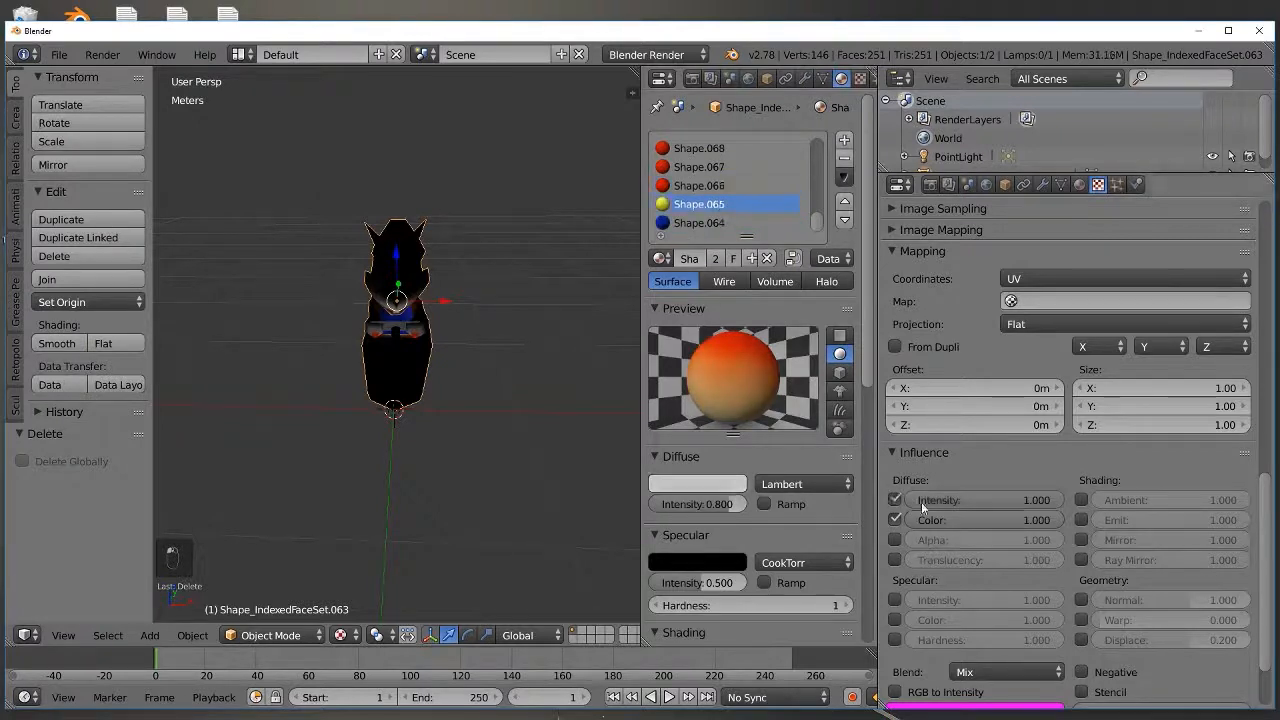
left_click(897, 501)
left_click(738, 226)
left_click(895, 499)
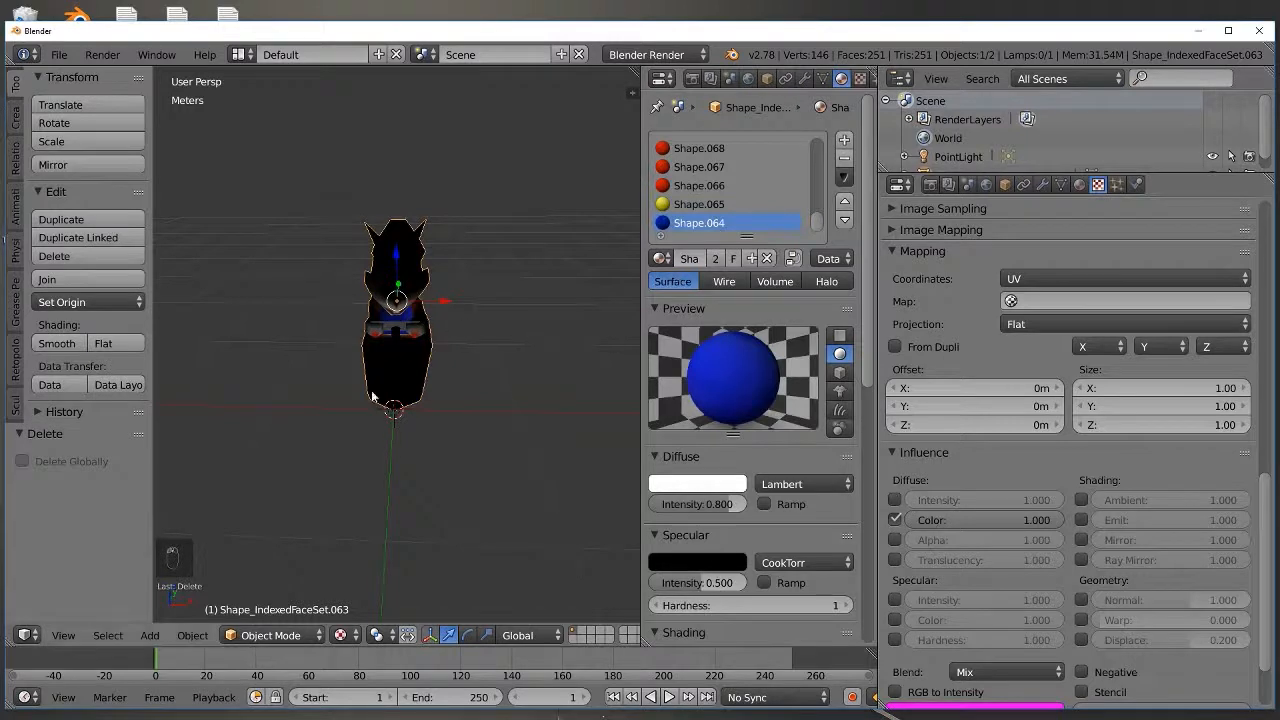
Step: Export the scene as an FBX file named conker_kart.fbx into the desktop's ripmodels folder
left_click(63, 57)
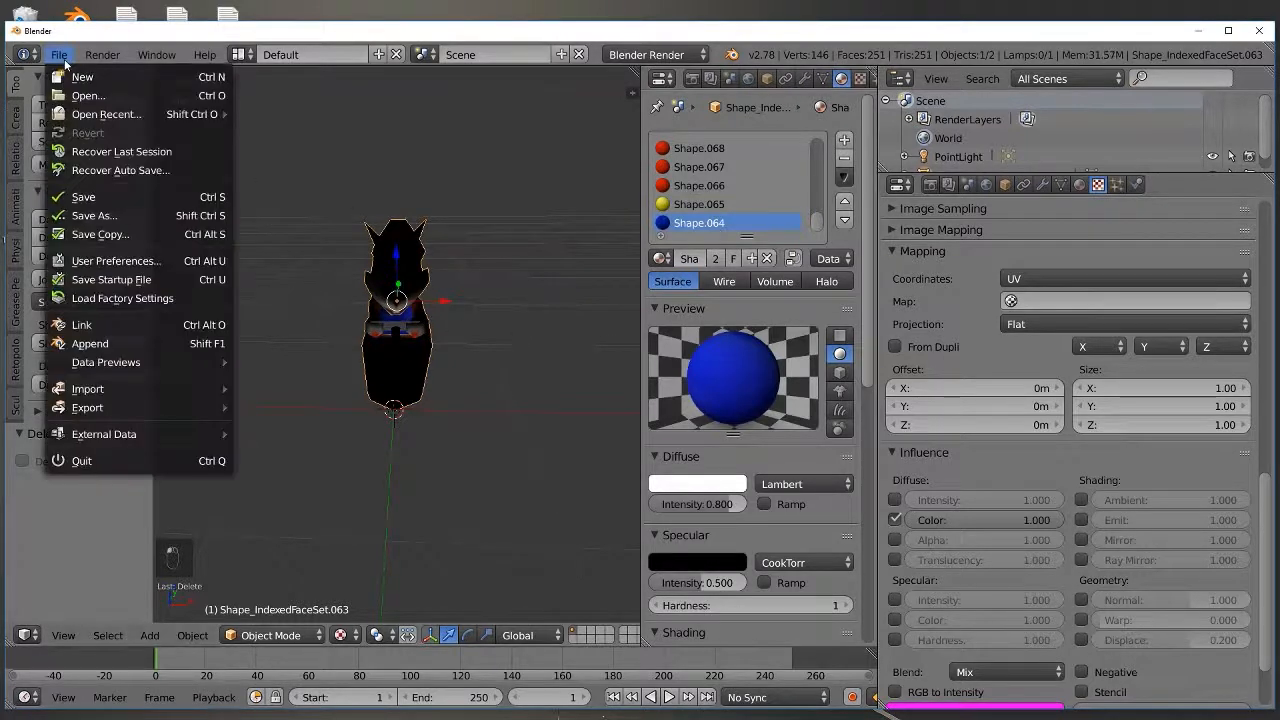
mouse_move(144, 407)
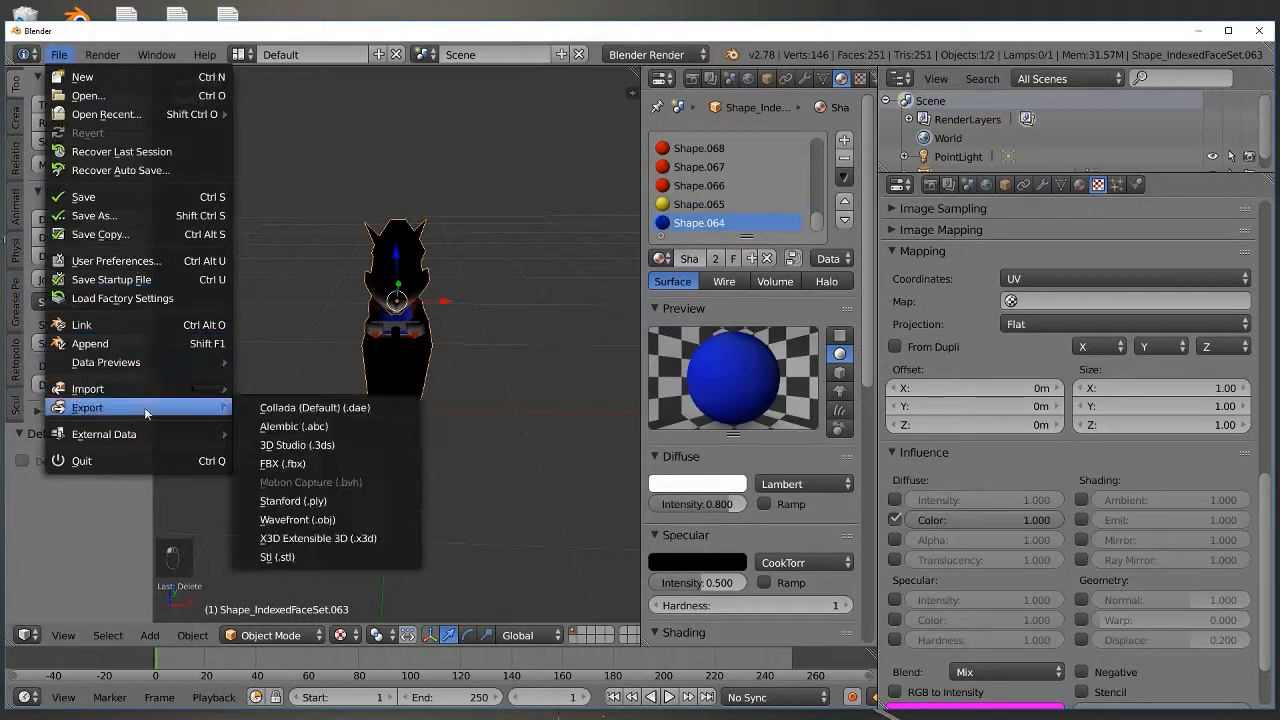
left_click(318, 465)
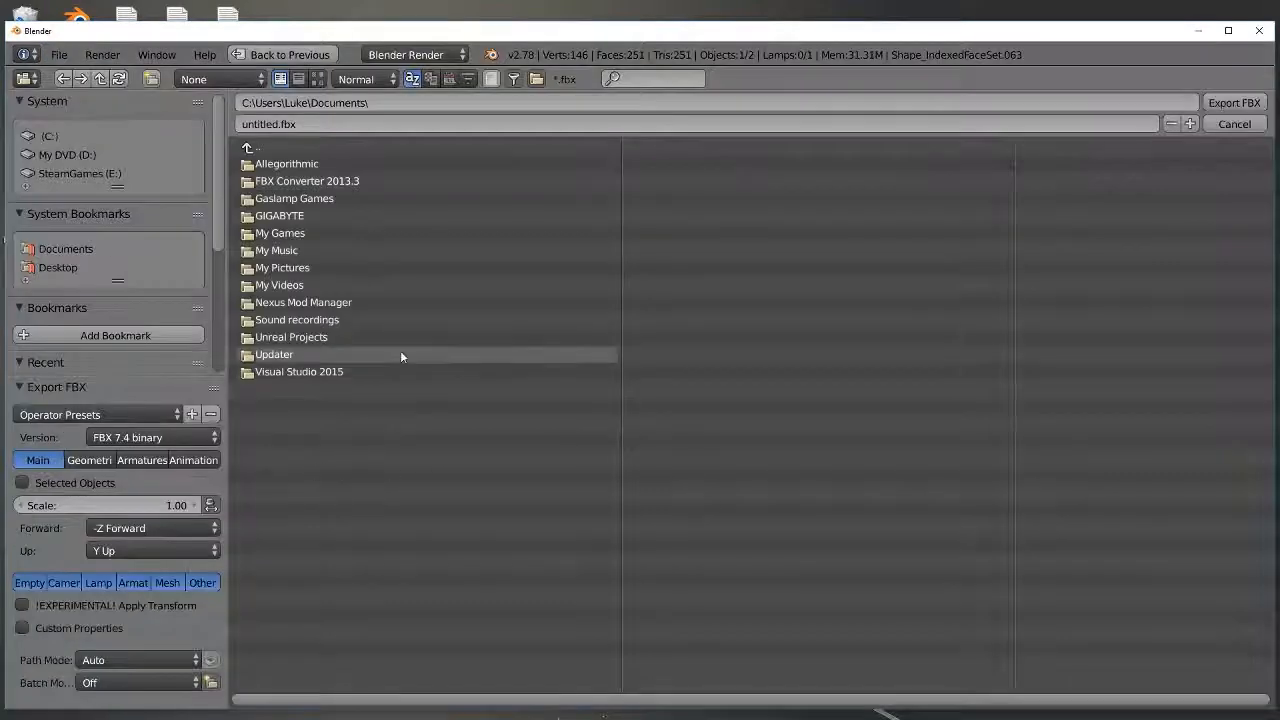
left_click(68, 270)
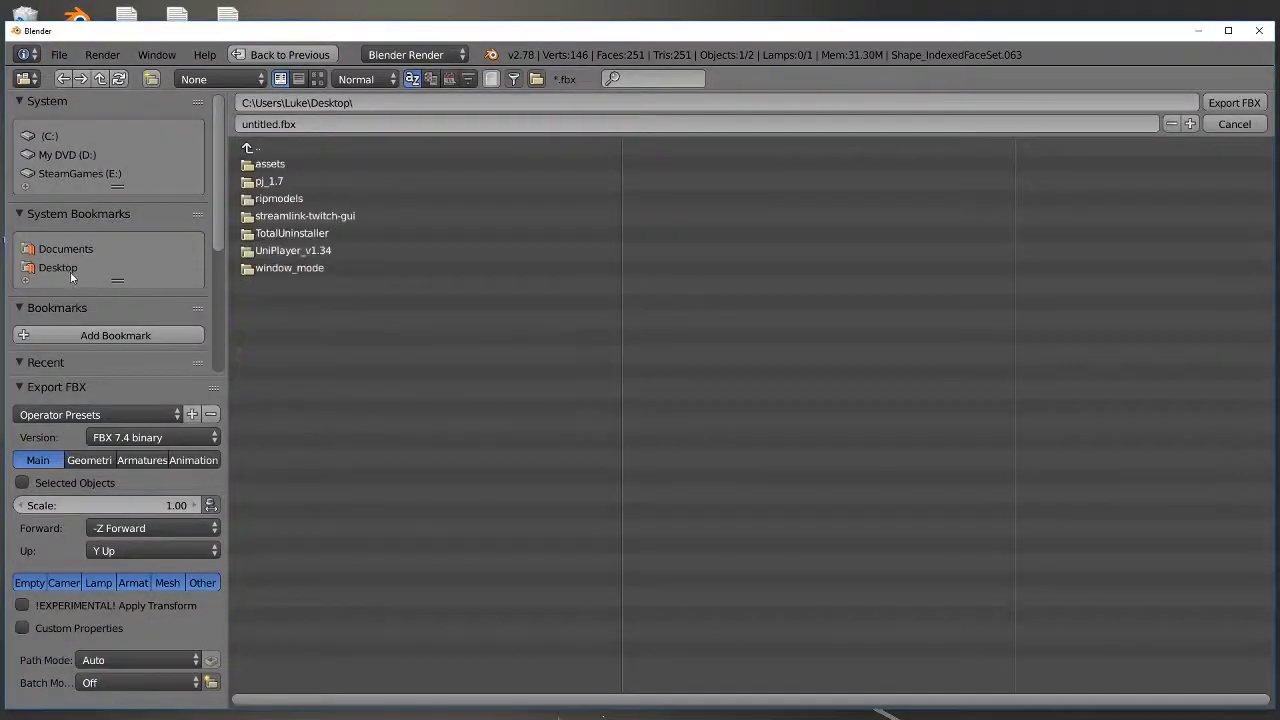
left_click(308, 192)
left_click(262, 123)
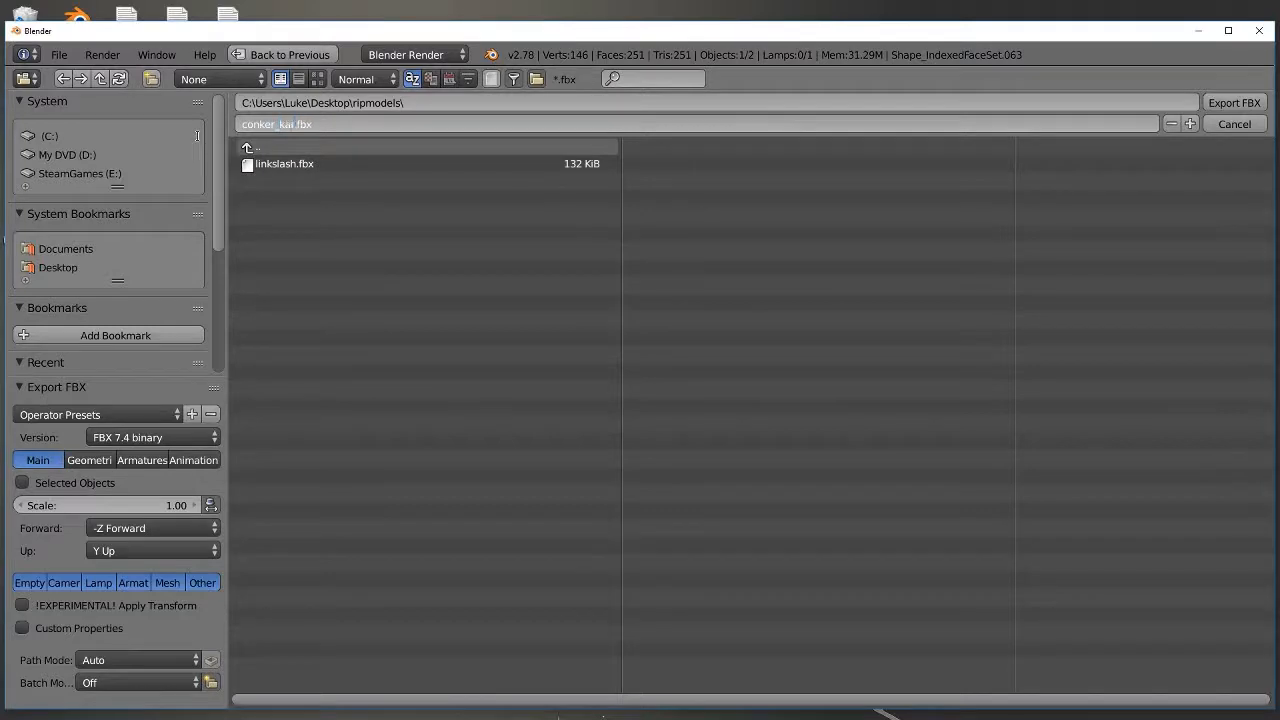
left_click(1222, 106)
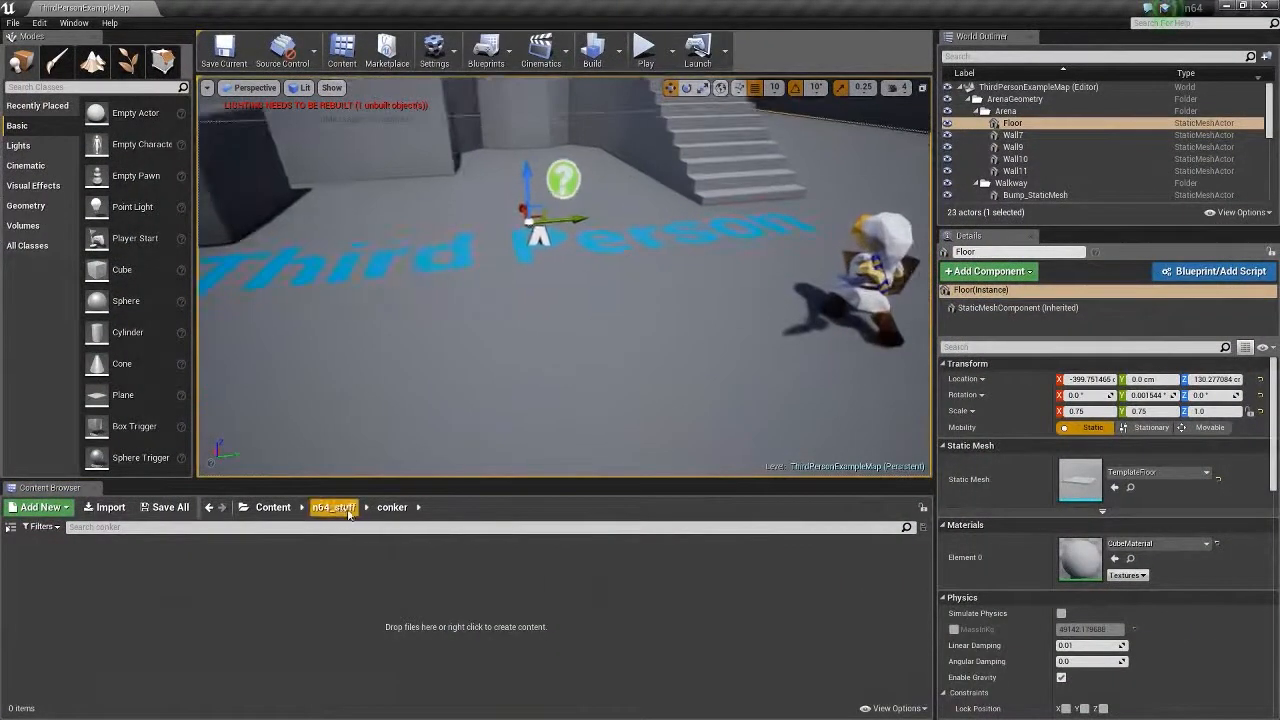
Step: In Unreal Editor, import conker_kart.fbx with its materials and textures into the n64_stuff/conker folder and close the message log
left_click(108, 507)
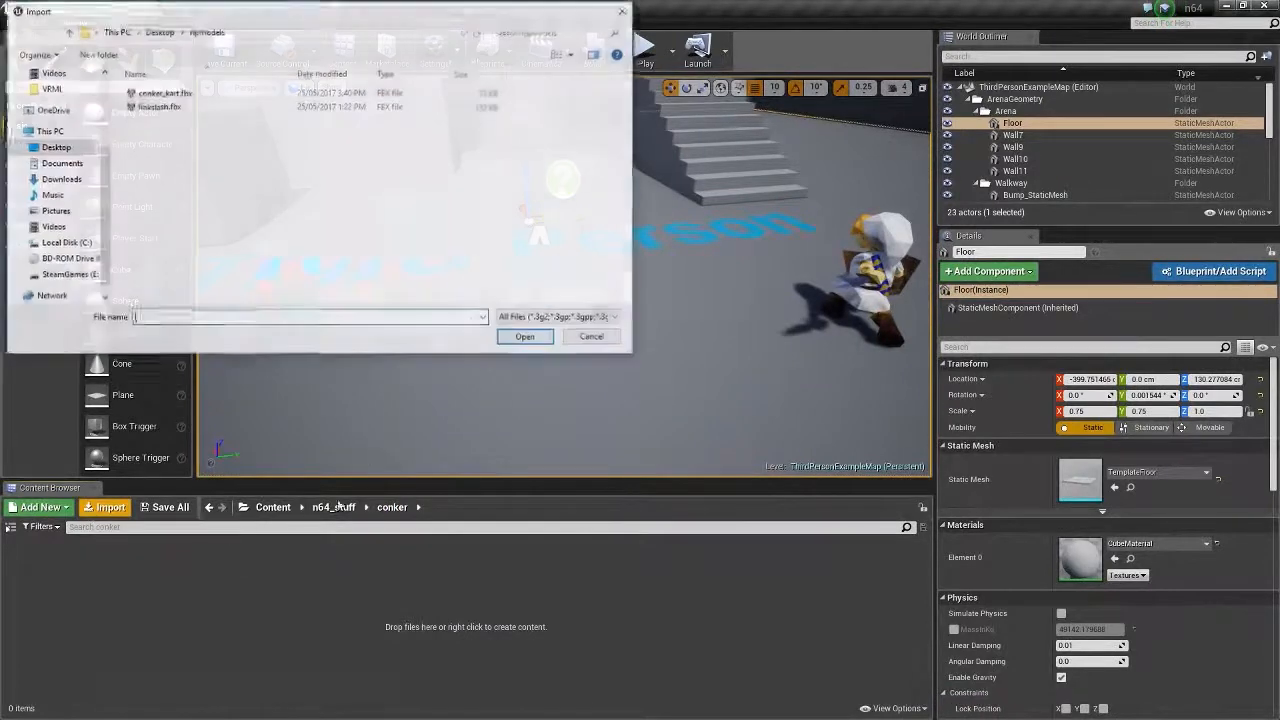
double_click(197, 96)
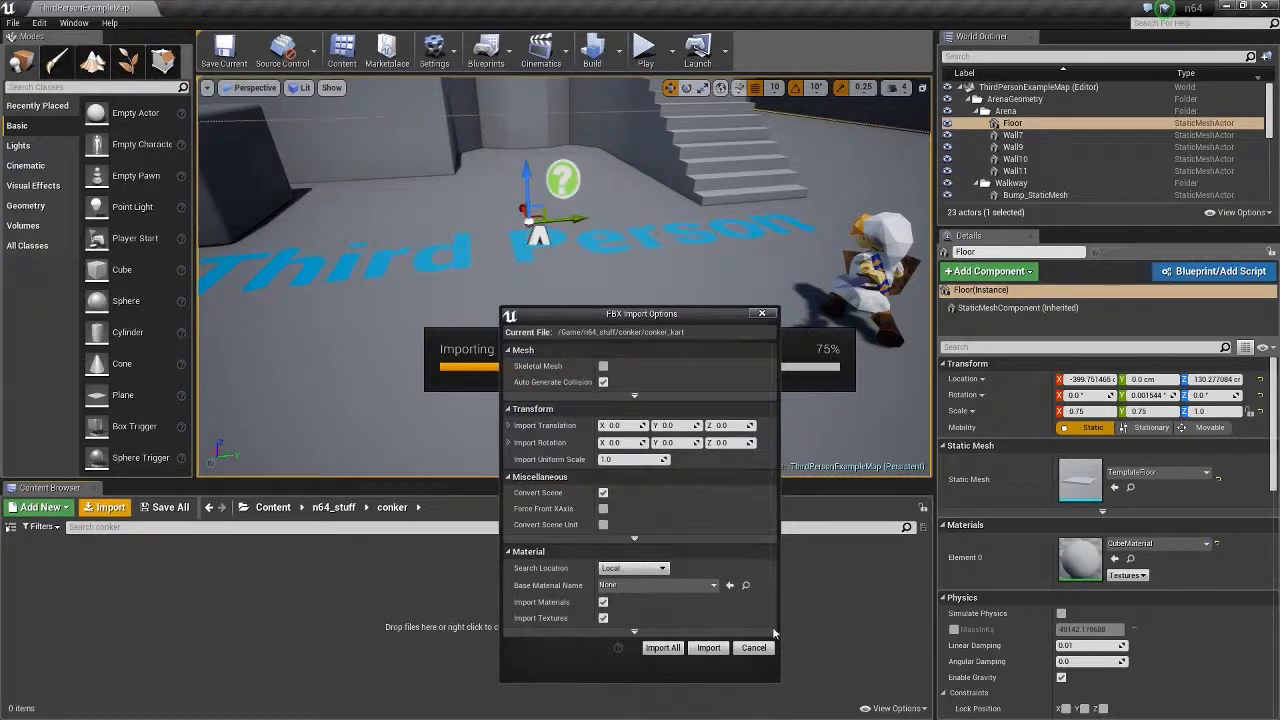
left_click(662, 648)
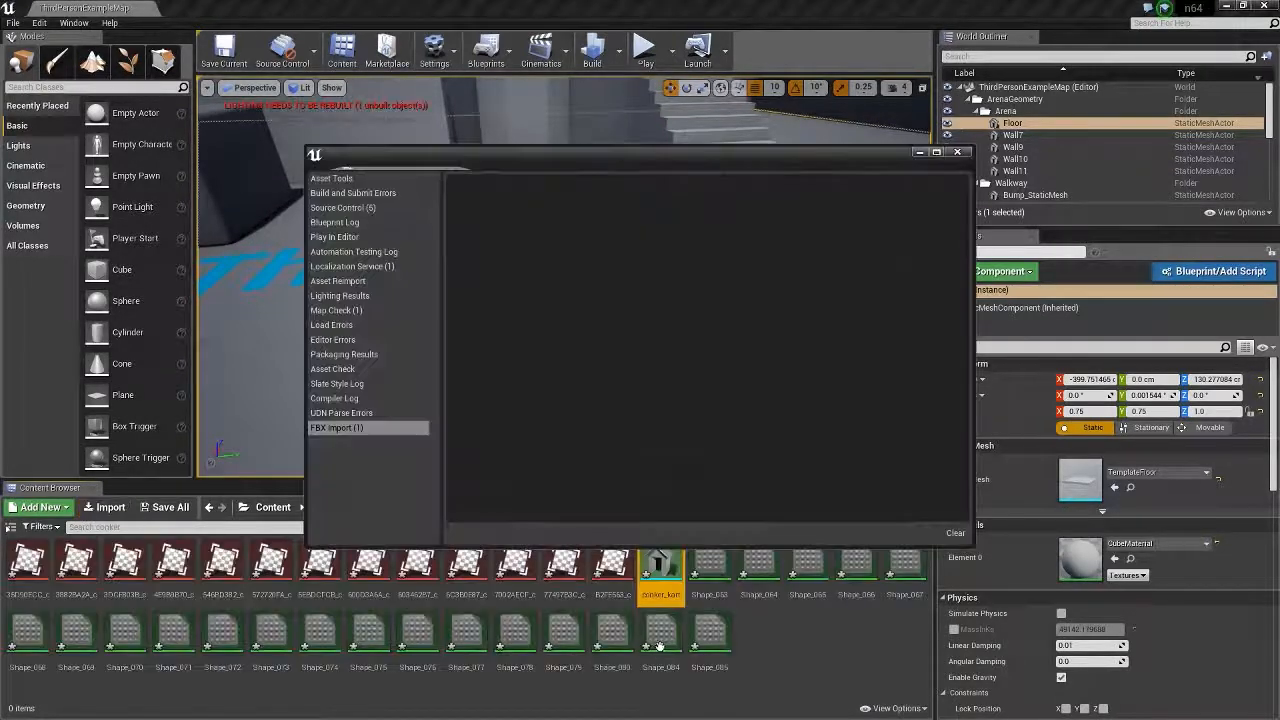
left_click(958, 154)
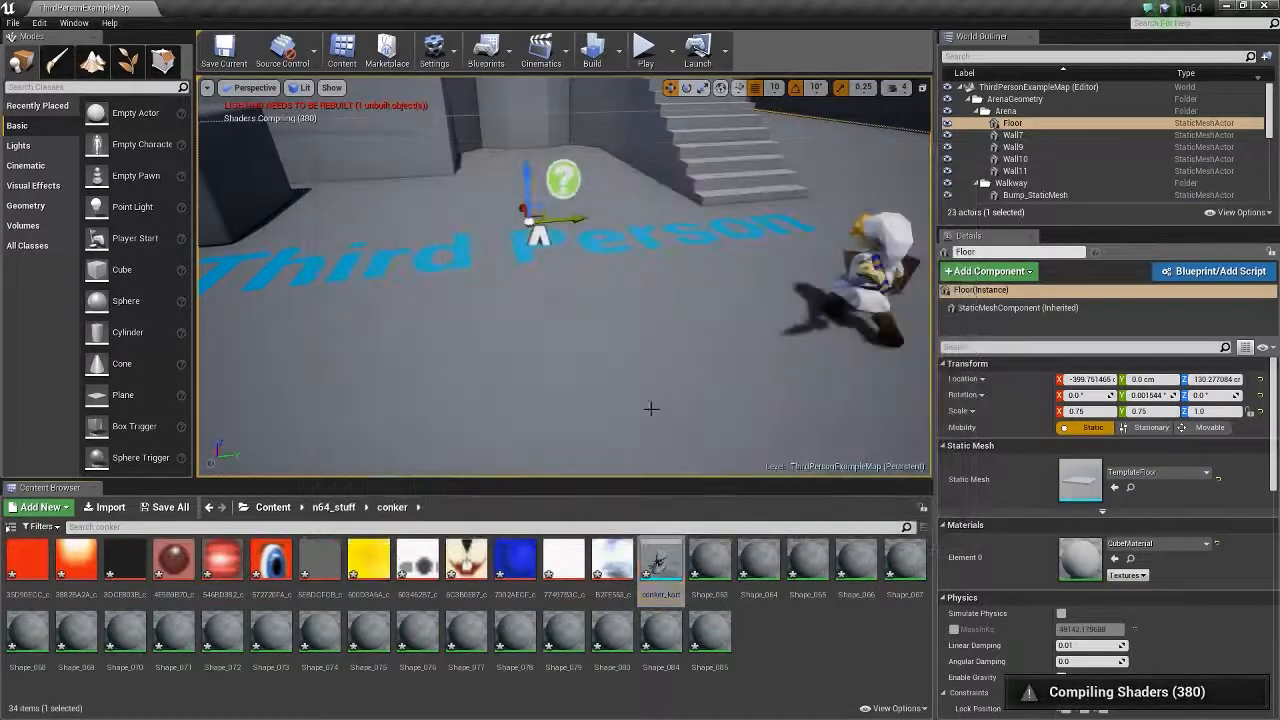
Step: Place the conker_kart static mesh on the level floor near the Third Person lettering and inspect it from several sides
left_click_drag(660, 565, 641, 364)
right_click_drag(641, 364, 684, 386)
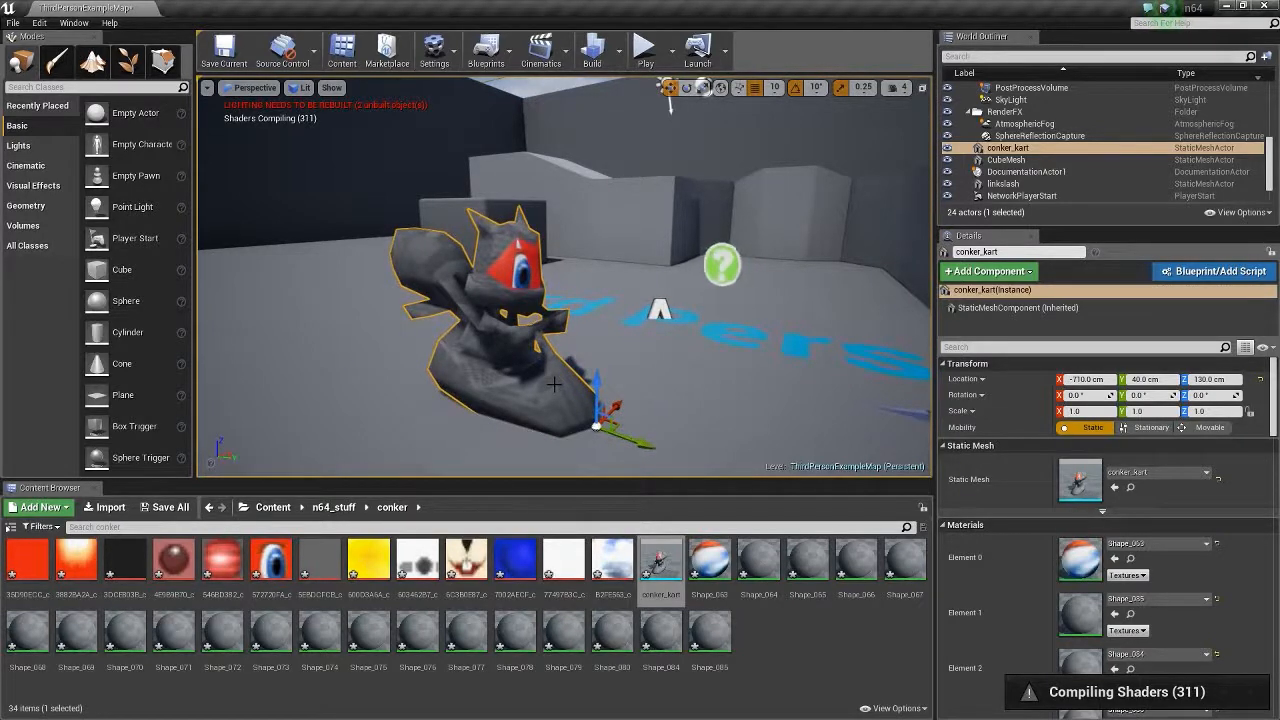
right_click_drag(583, 358, 743, 374)
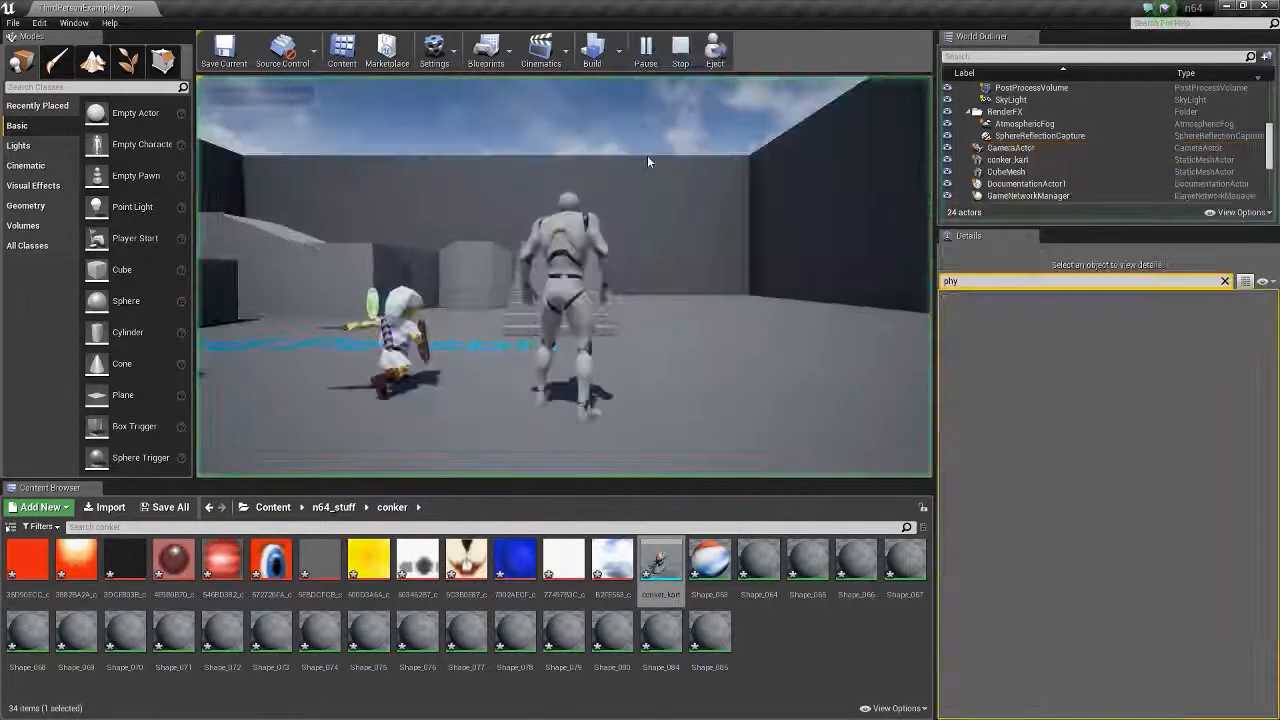
Step: In the running play session, run the mannequin to the conker_kart model, inspect it up close and bump into it to test its physics
left_click(648, 161)
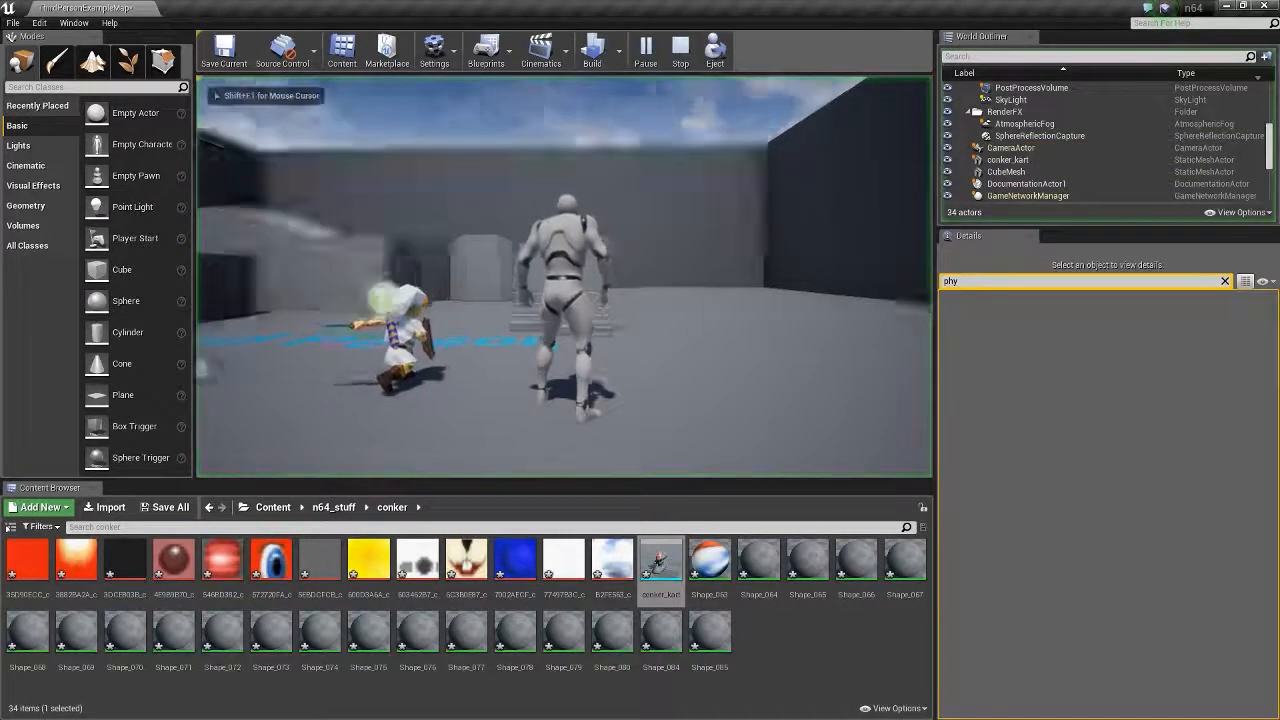
key("w")
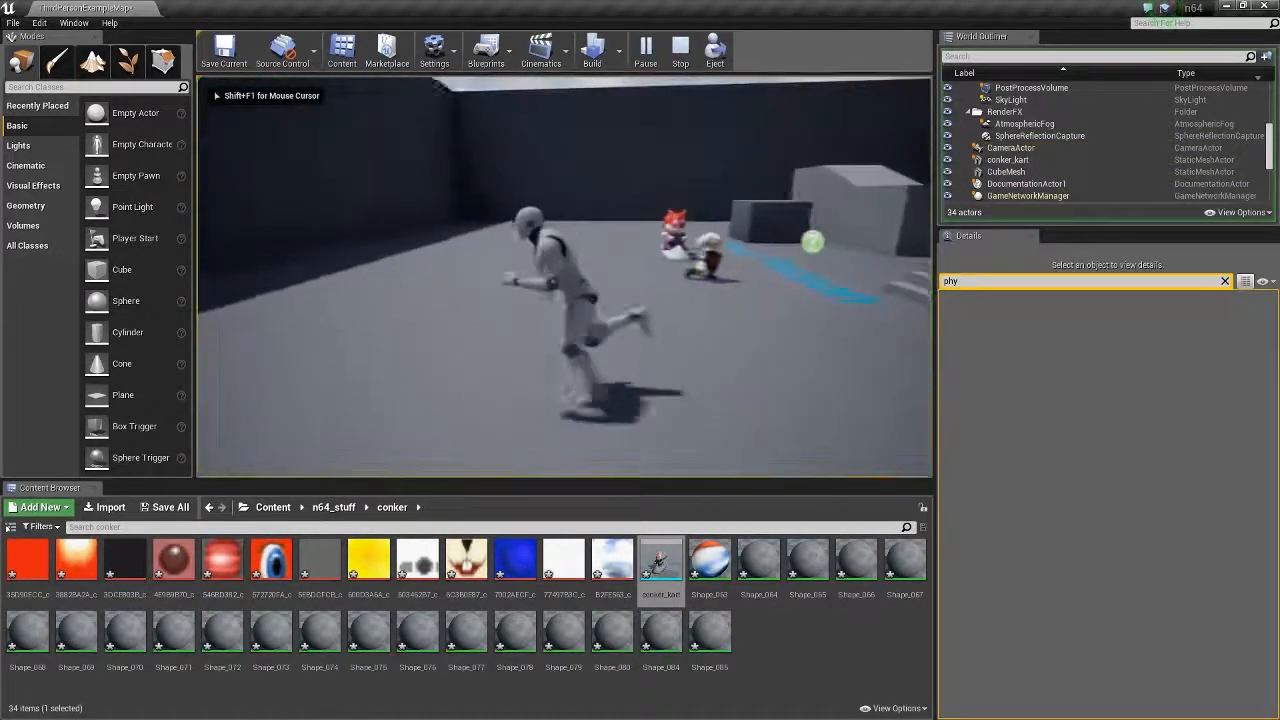
key("w")
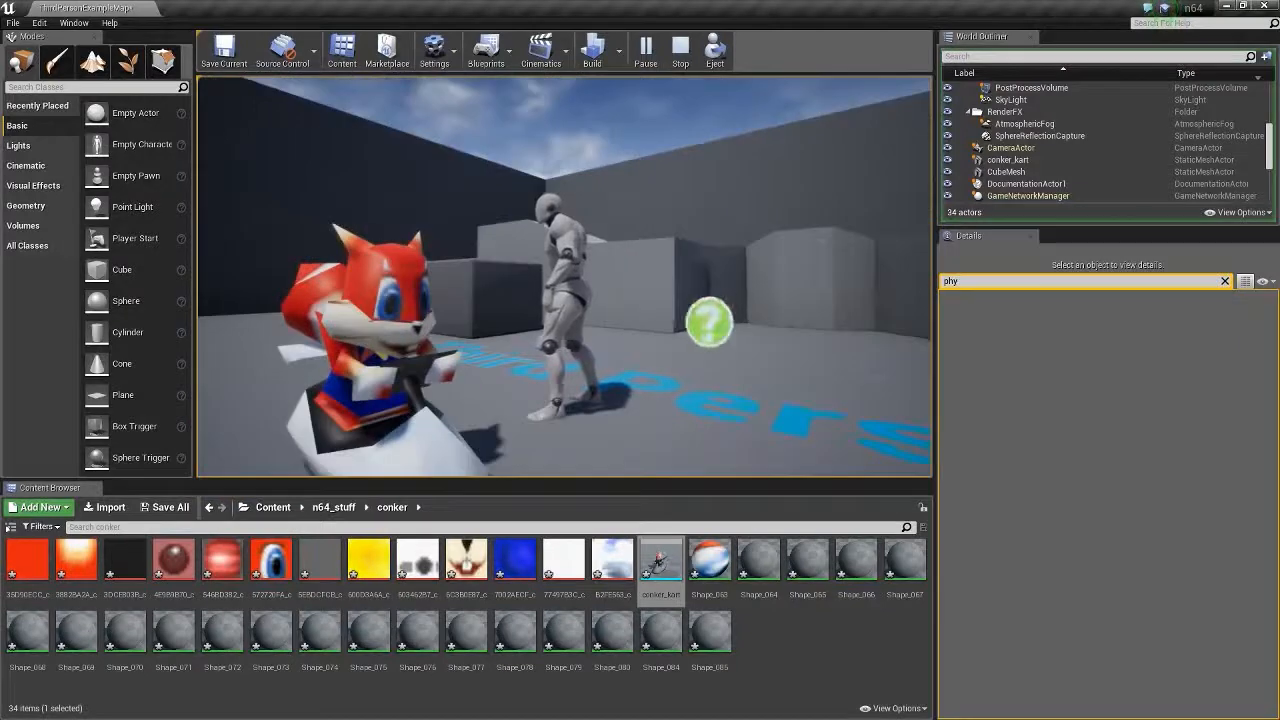
key("w")
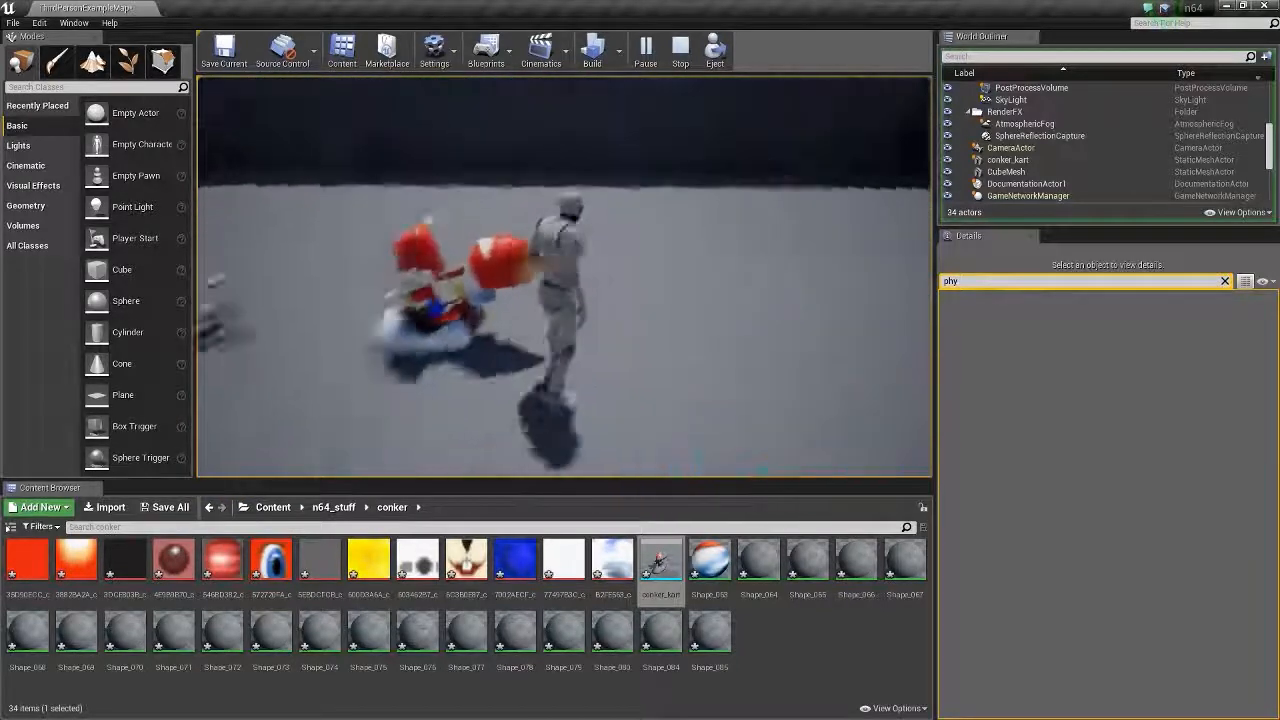
key("w")
key("a")
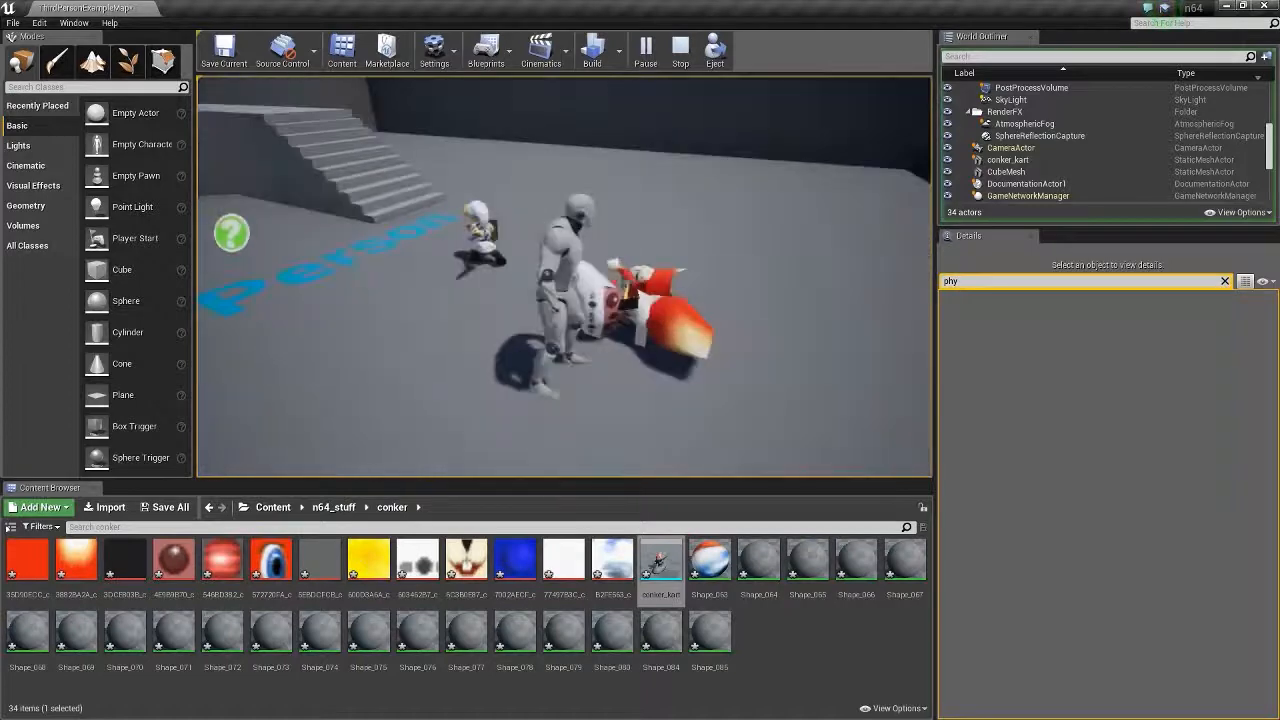
key("w")
key("w")
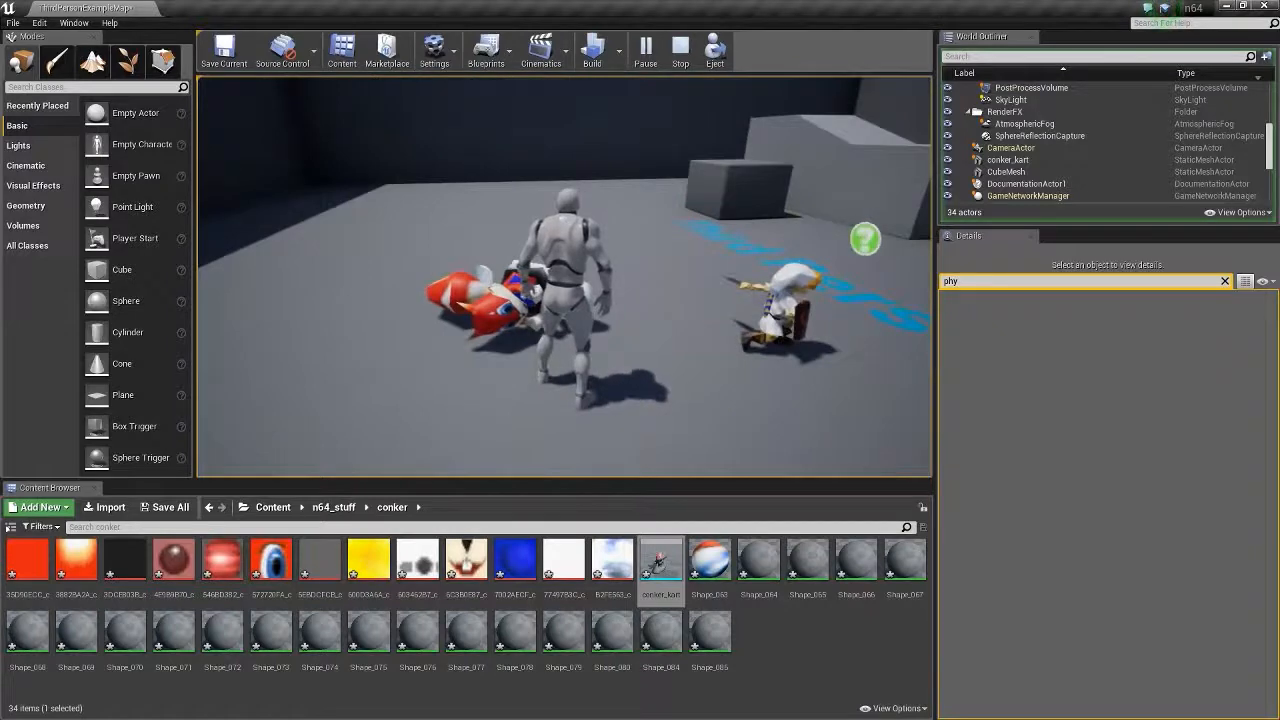
Step: Circle the kart with the mannequin, jump onto it and run into it again to test its collision
key("w")
key("a")
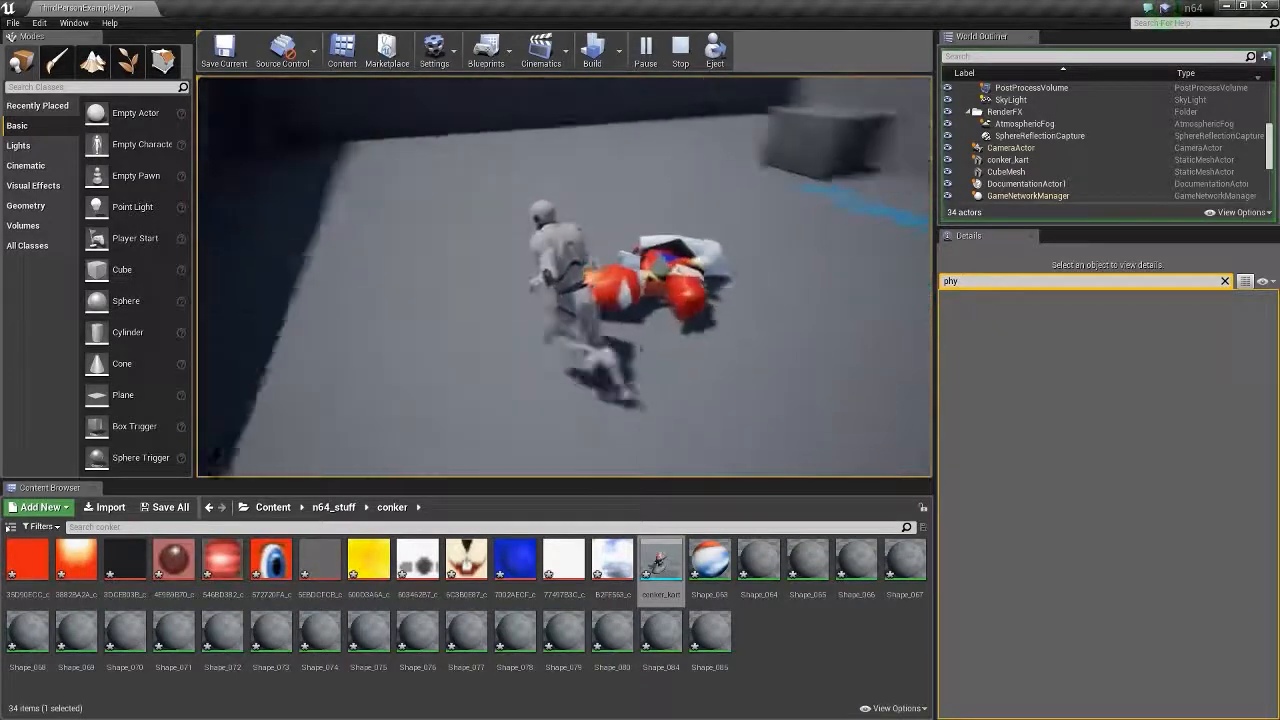
key("w")
key("space")
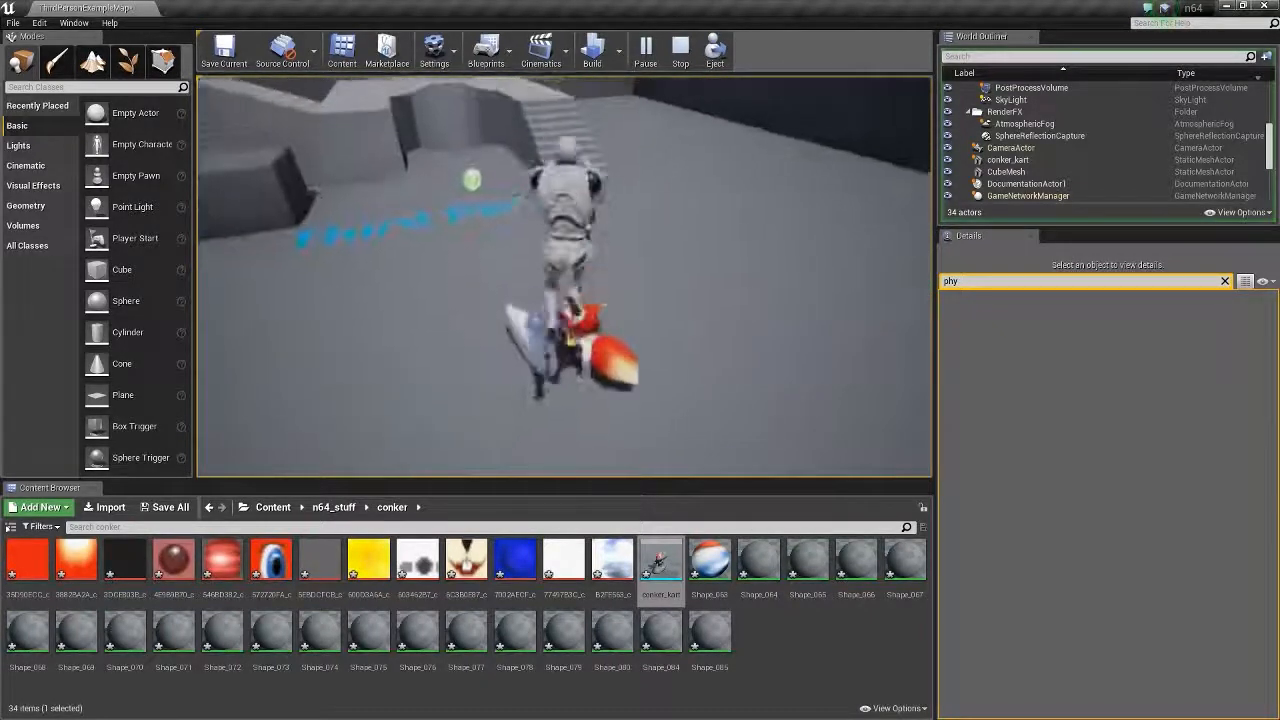
key("s")
key("w")
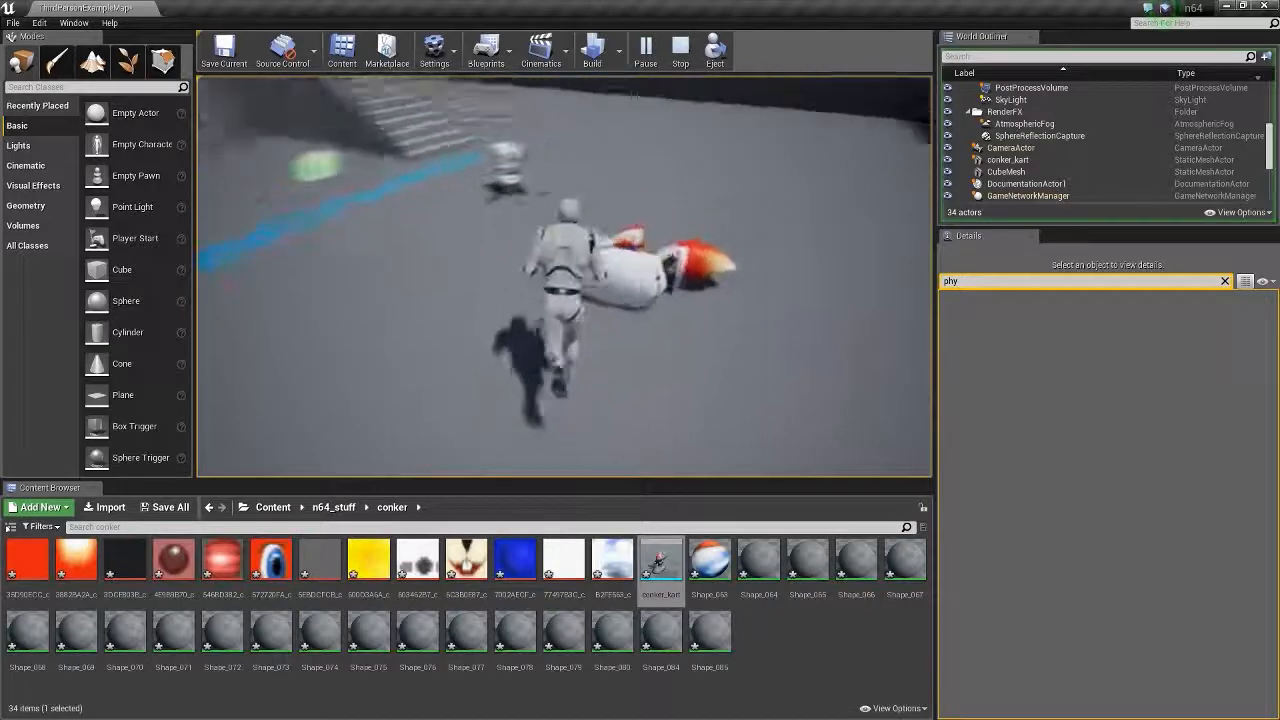
key("w")
key("d")
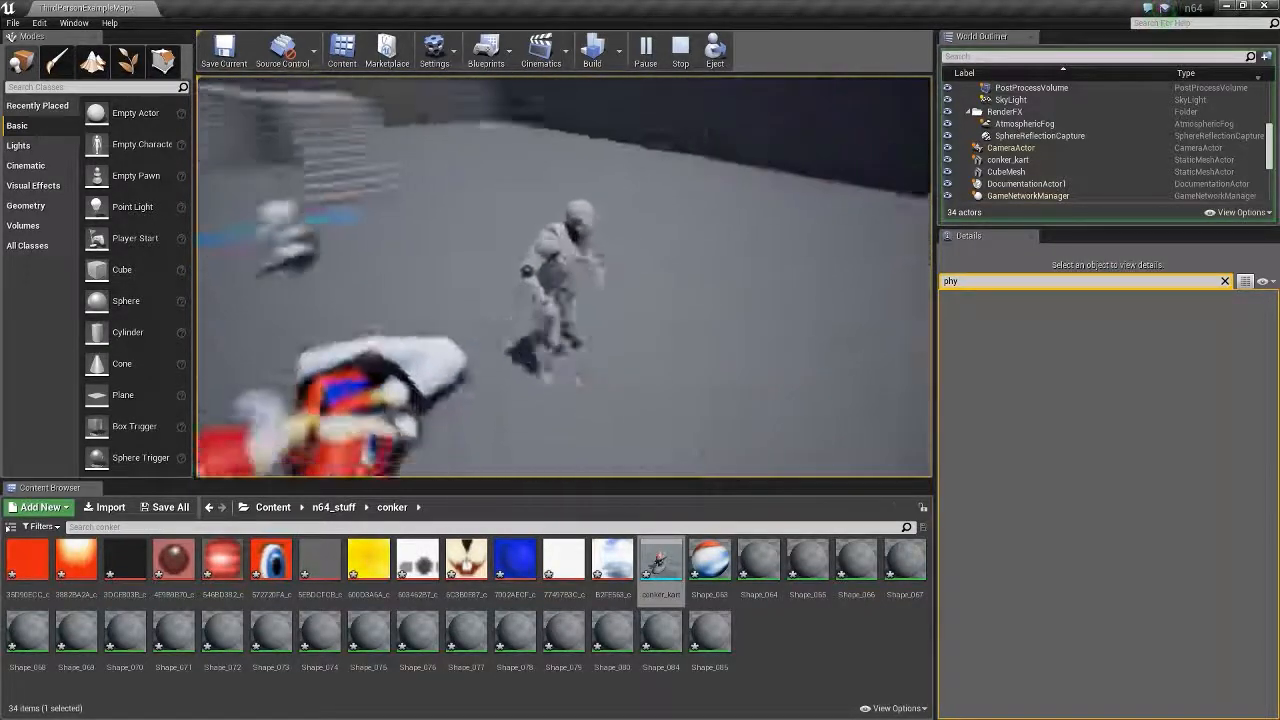
Step: Push the kart around the floor near the Third Person lettering, approaching it from several sides
key("s")
key("w")
key("a")
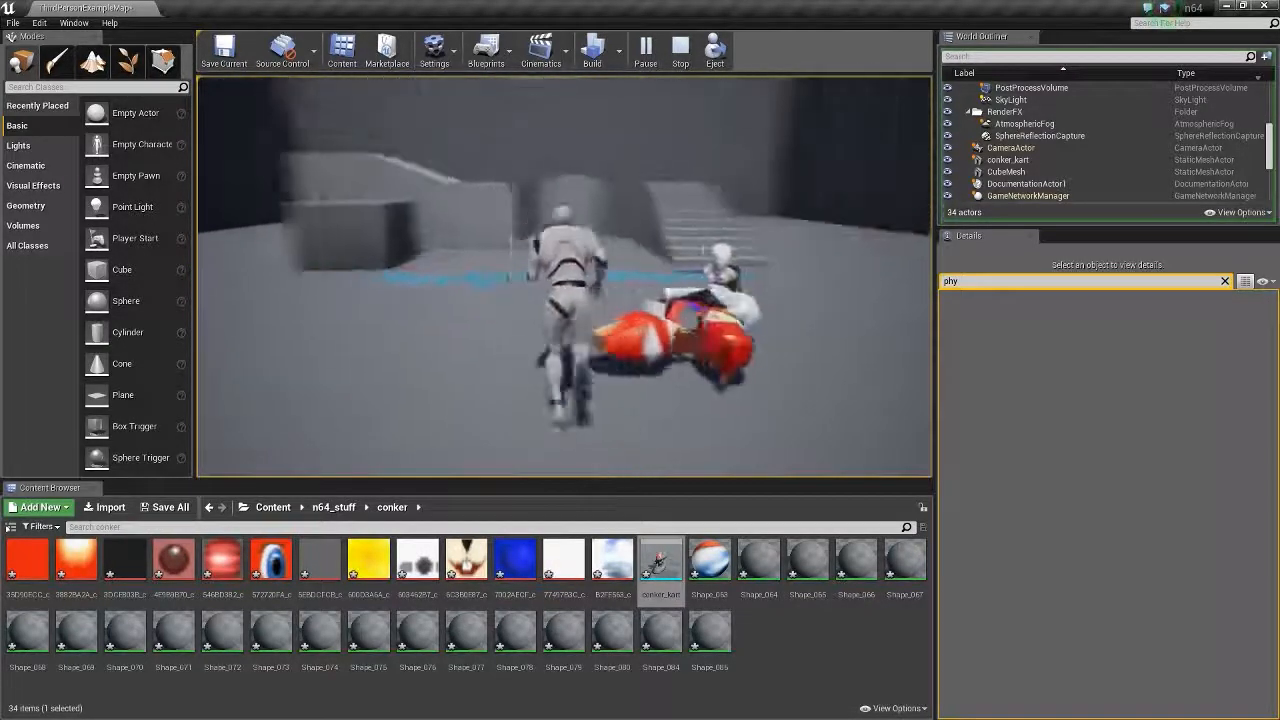
key("w")
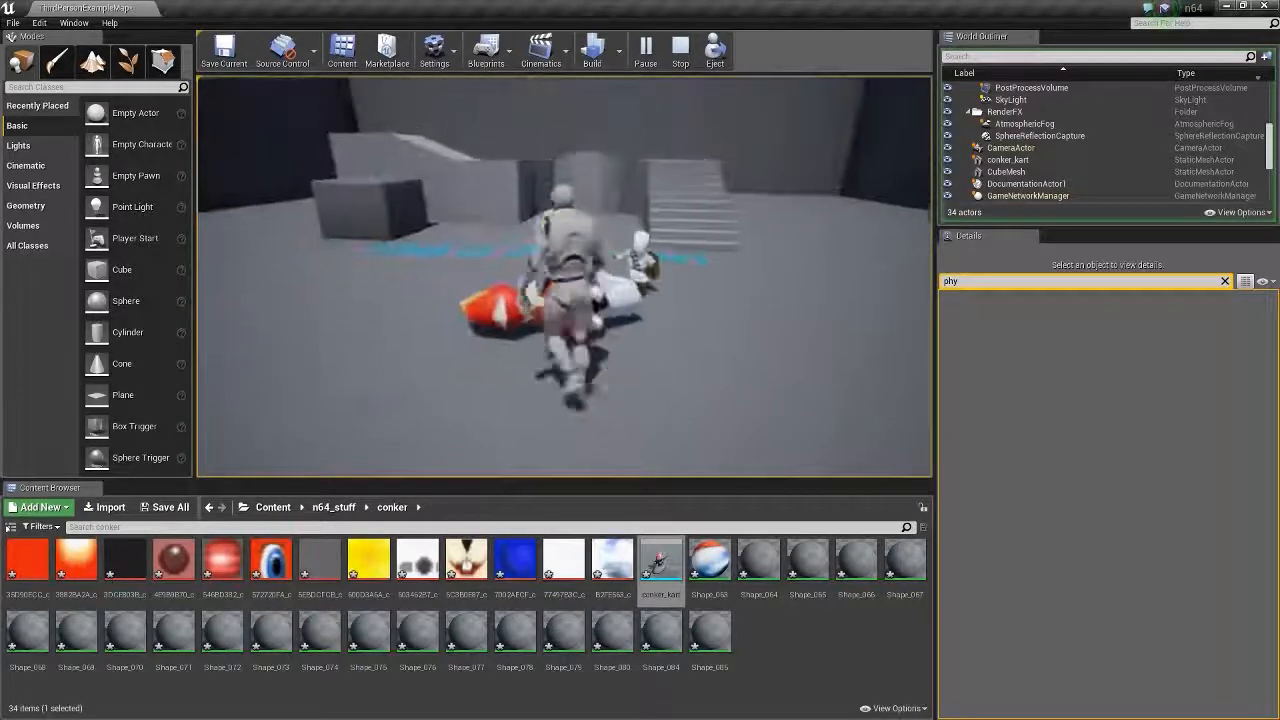
key("a")
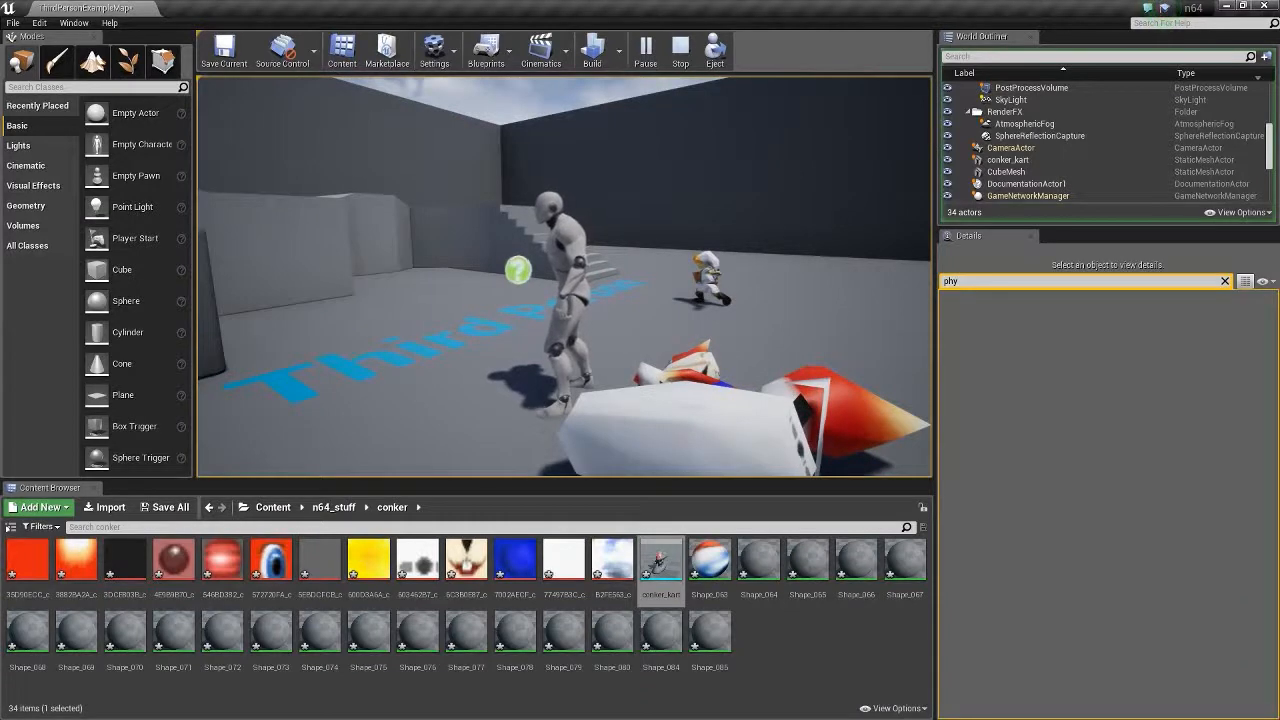
key("s")
key("w")
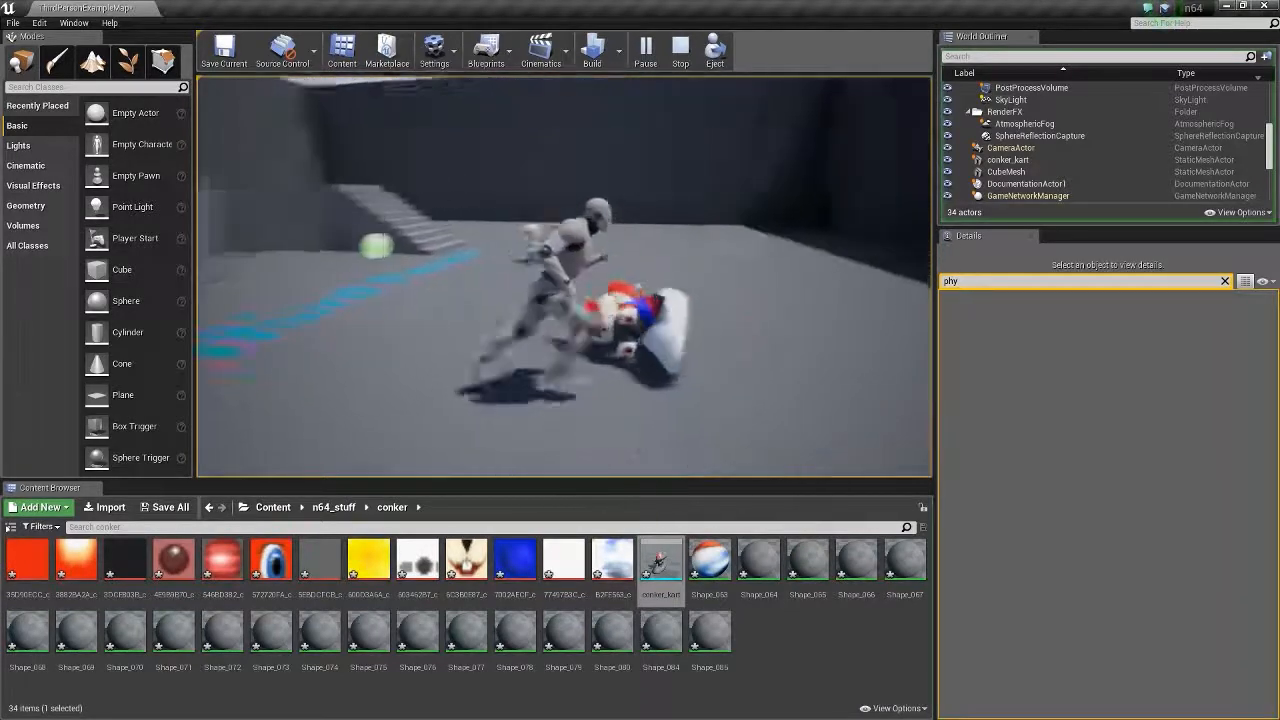
key("w")
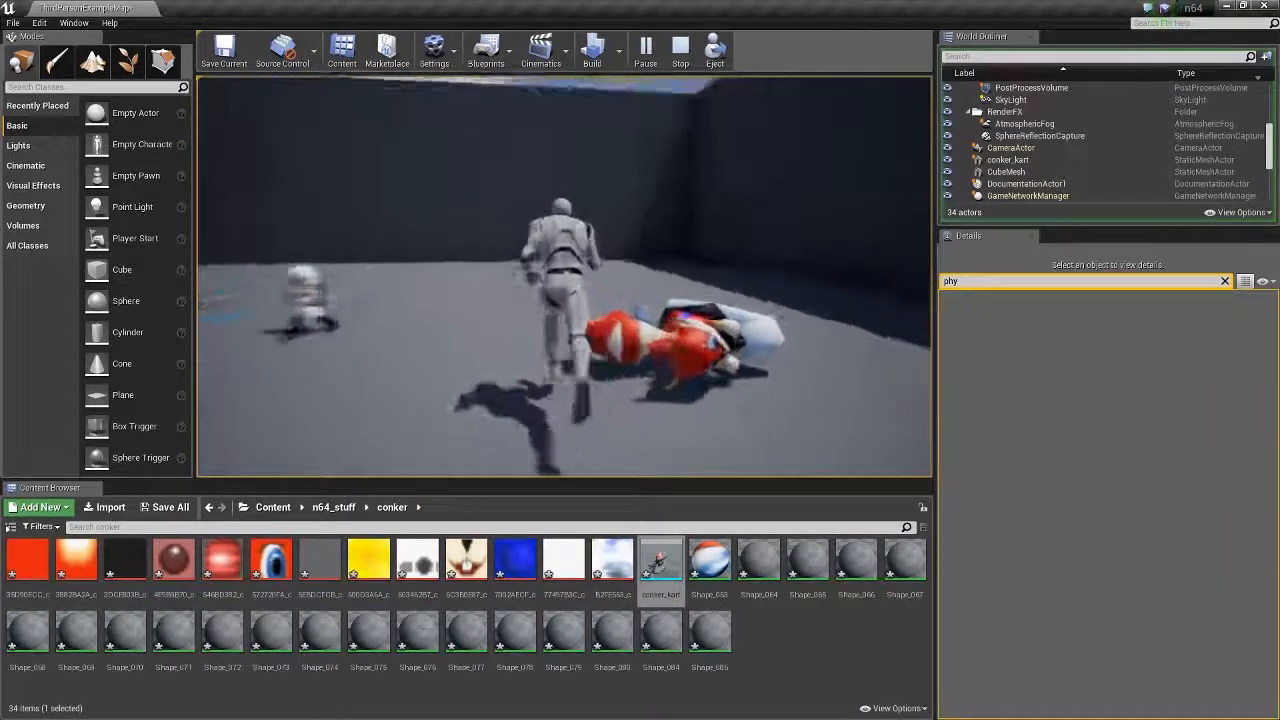
Step: Run the mannequin up the staircase and back past the Link figure towards the kart, and end the play session
key("w")
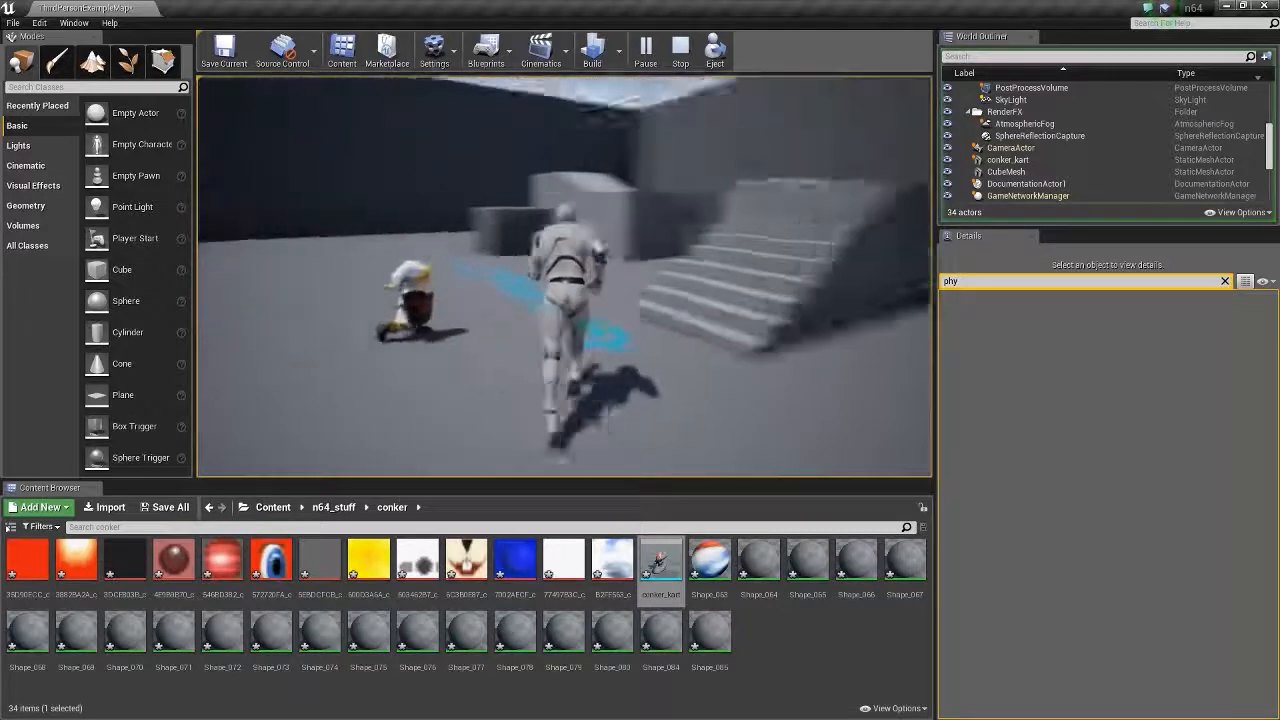
key("w")
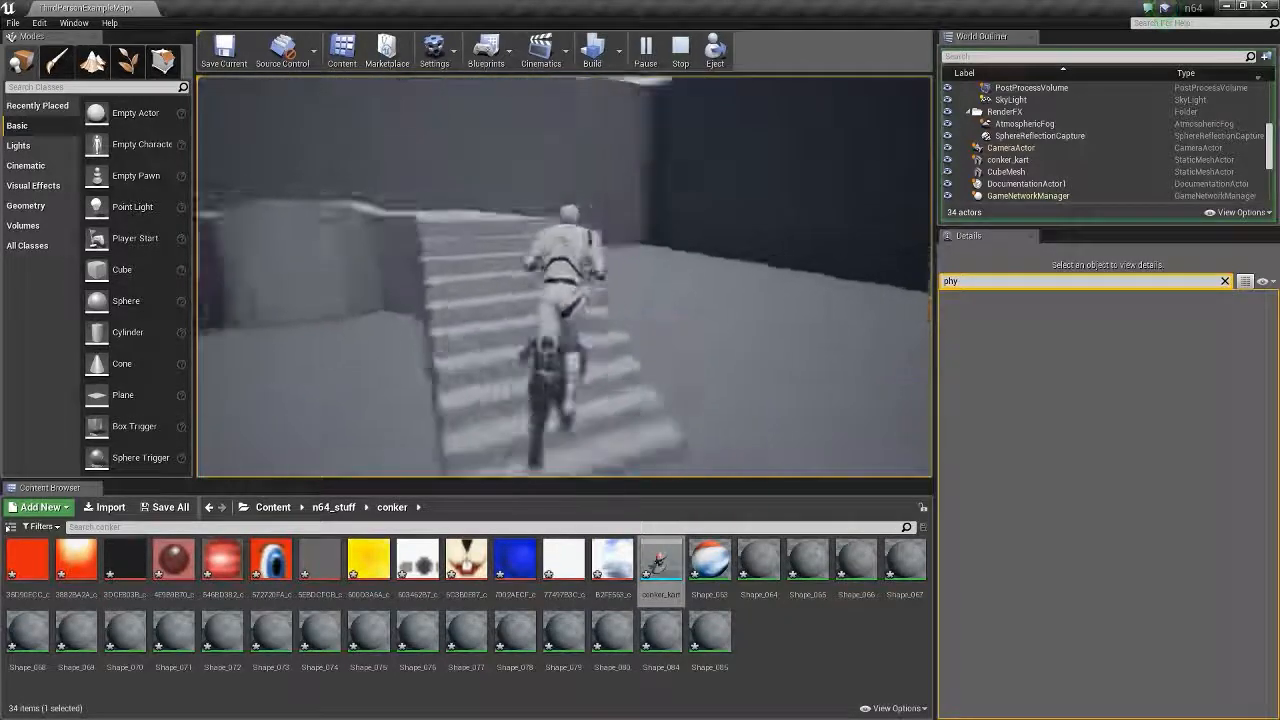
key("w")
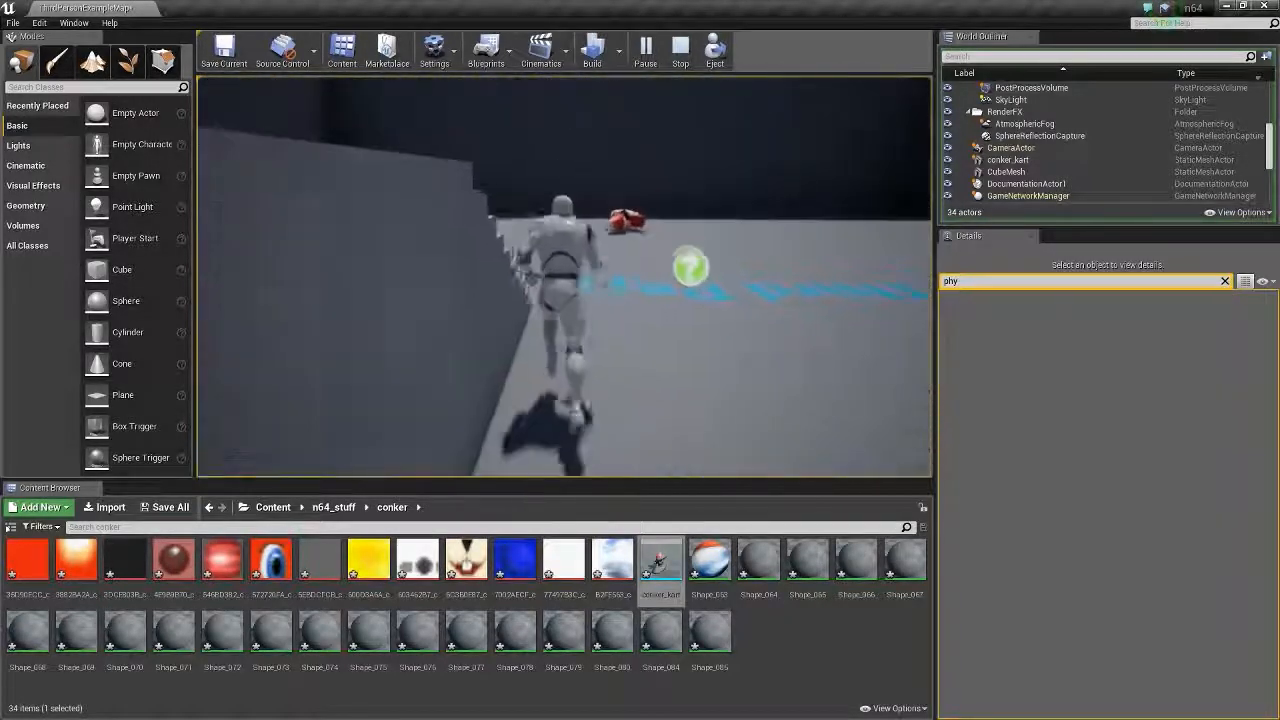
key("w")
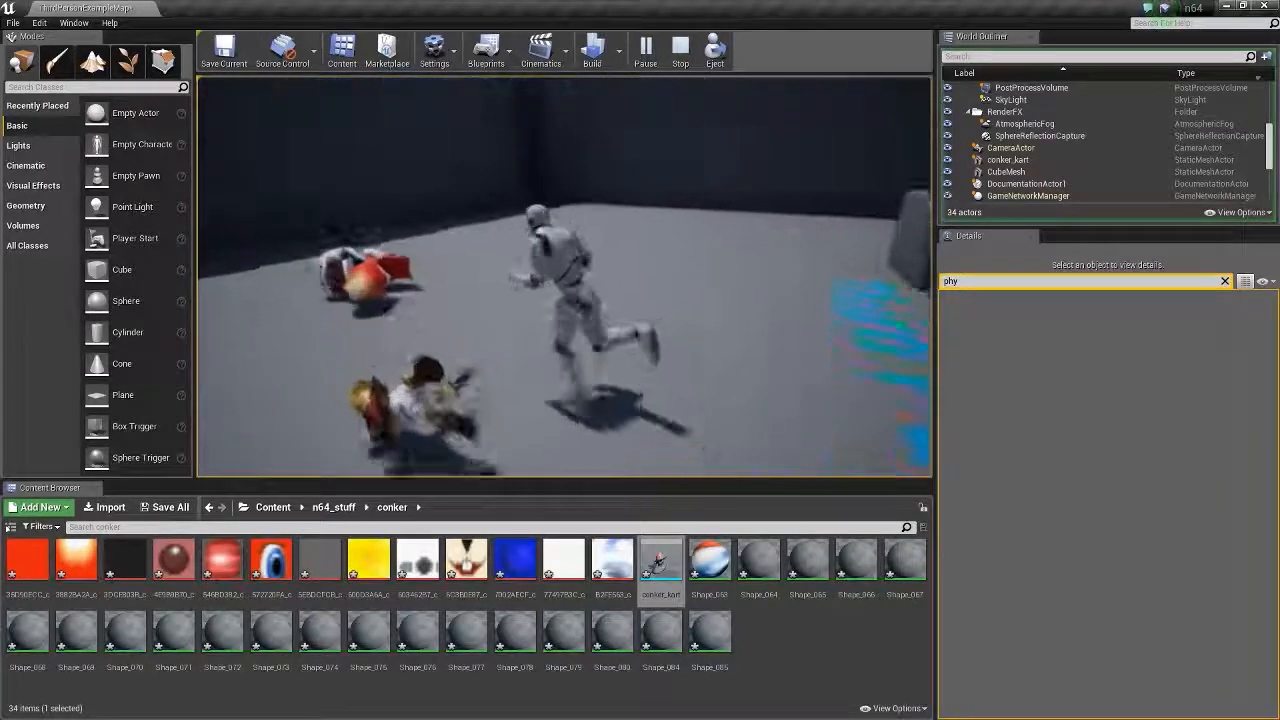
key("w")
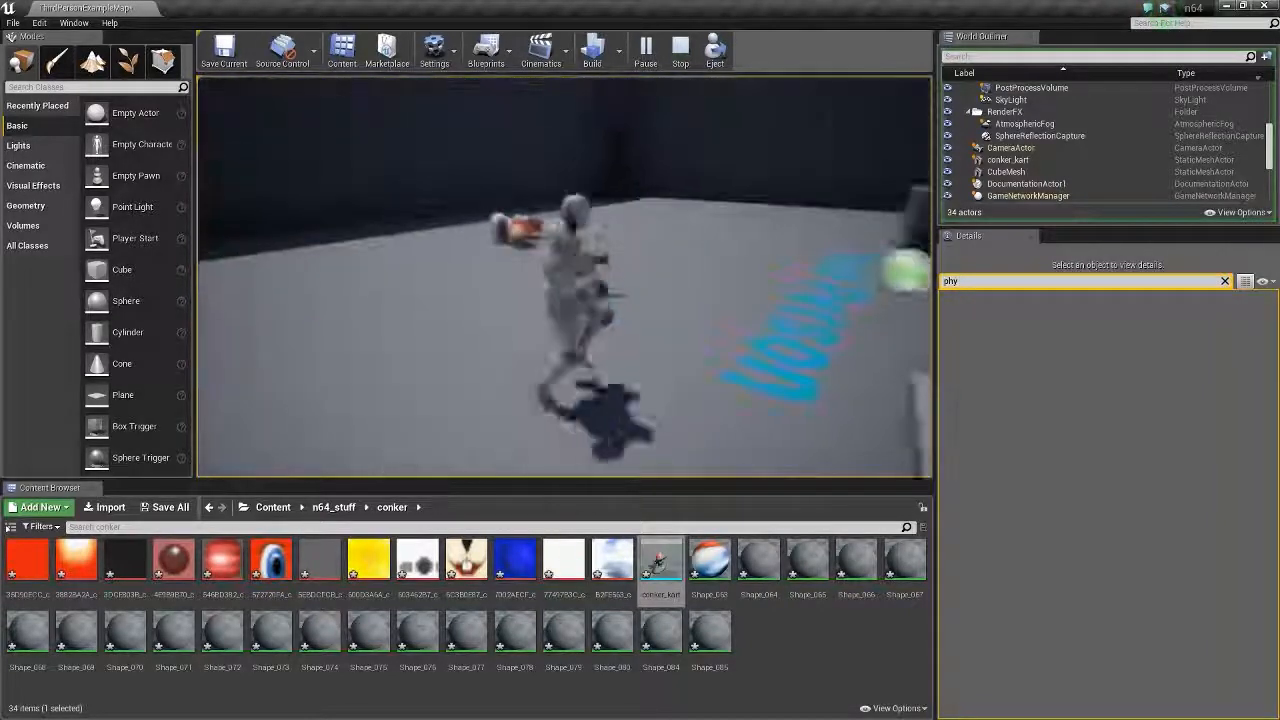
key("w")
key("Escape")
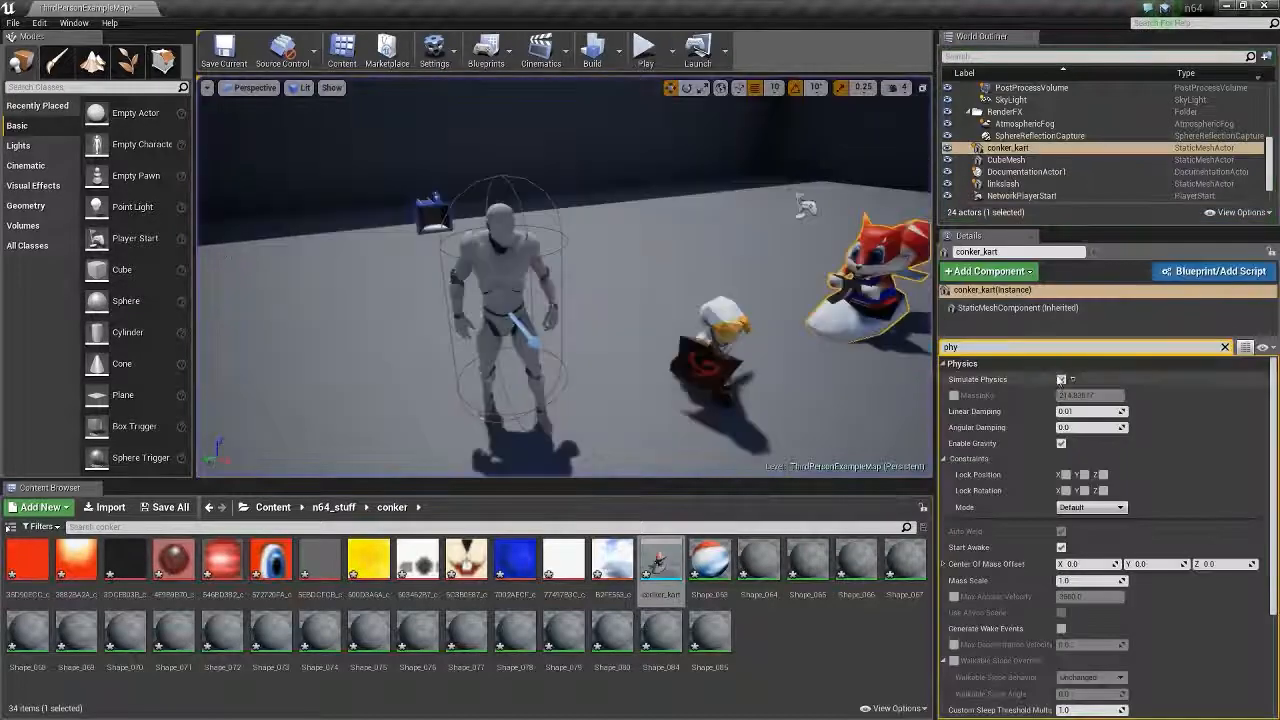